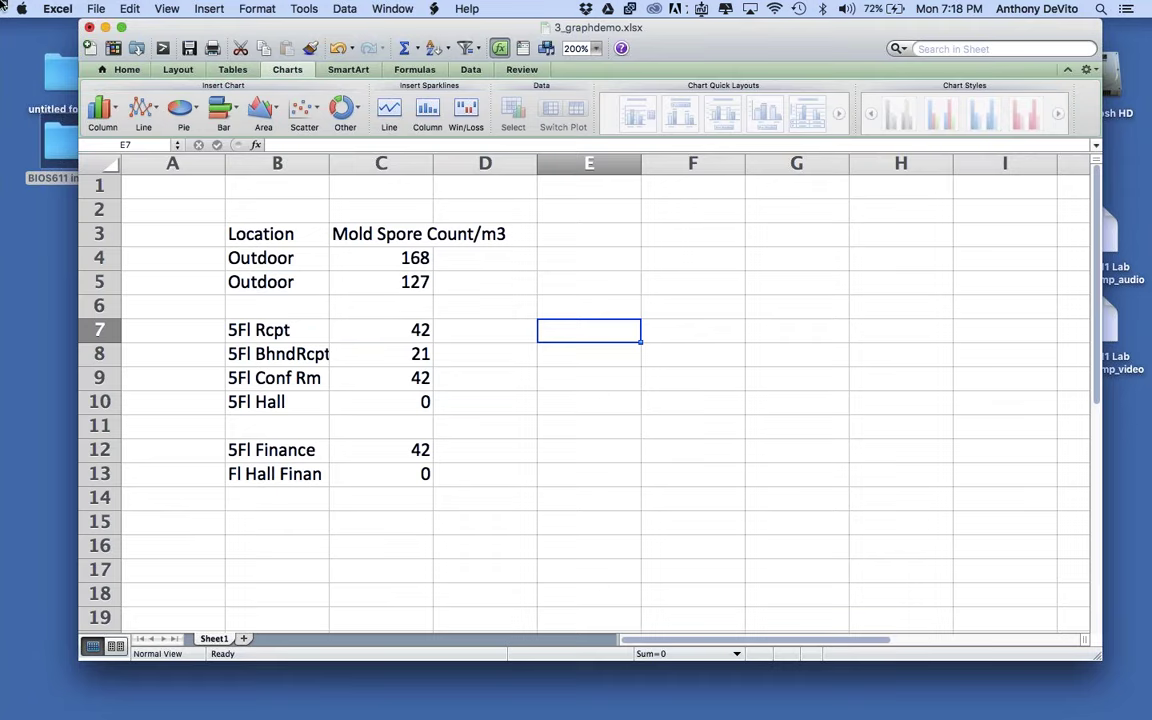
Close the workbook 3_graphdemo.xlsx
click(89, 27)
click(548, 133)
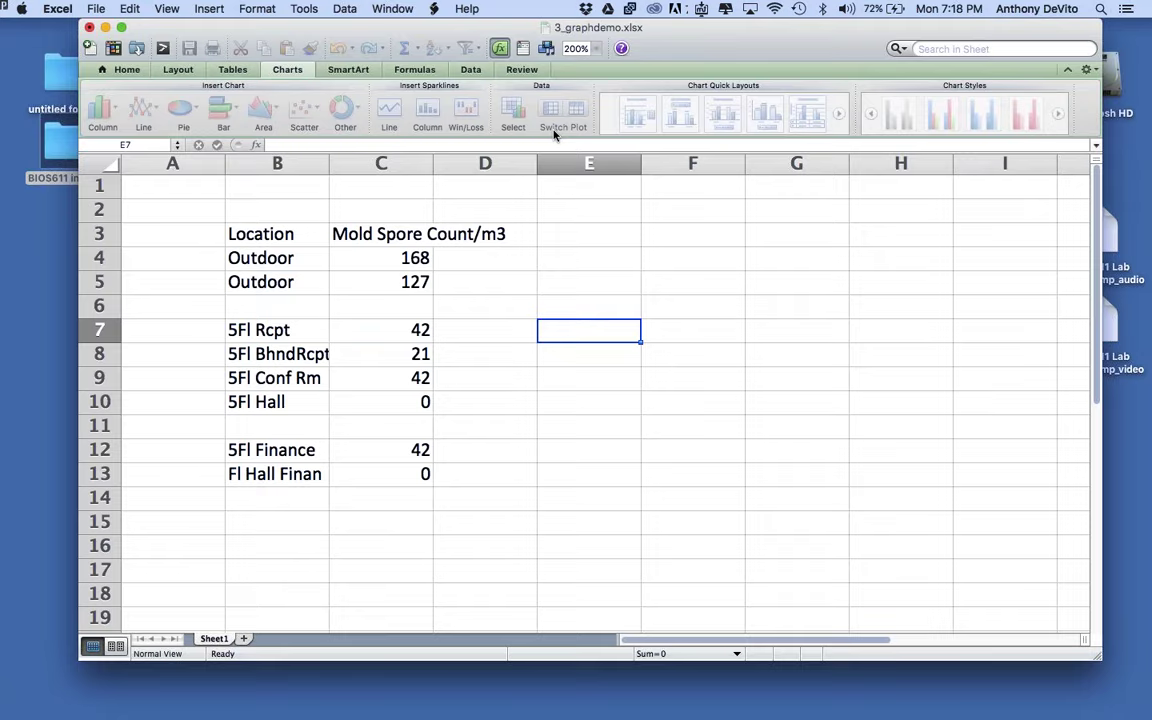
double_click(380, 142)
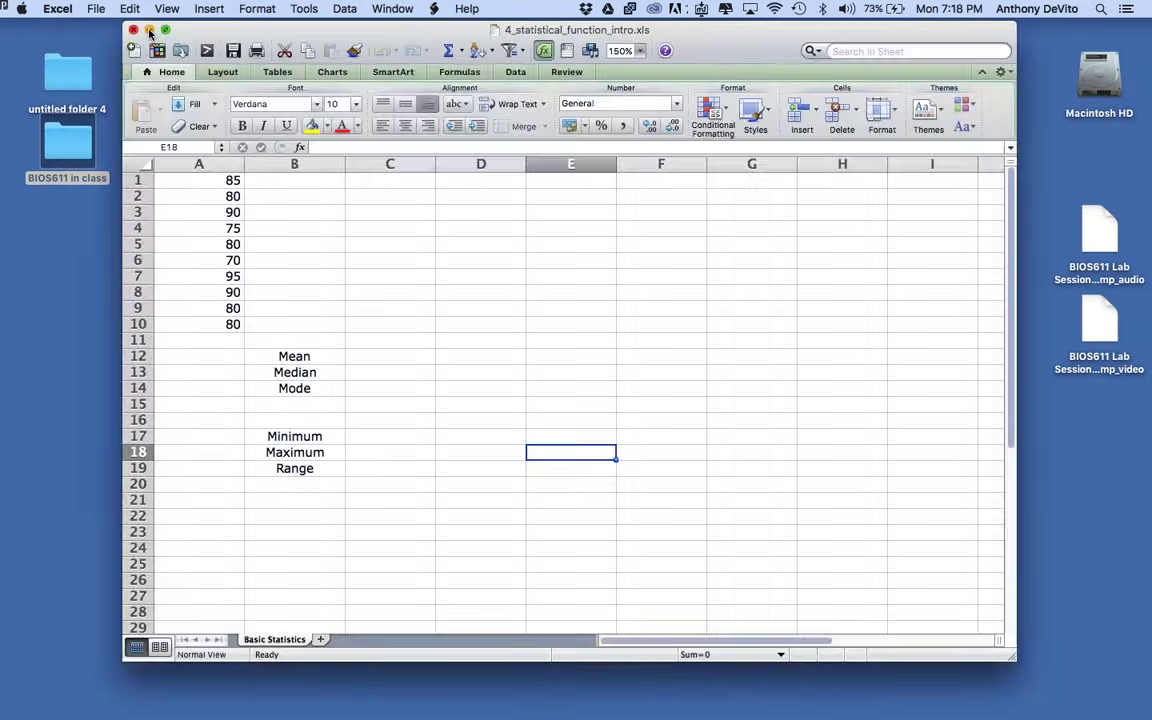
click(133, 29)
click(212, 50)
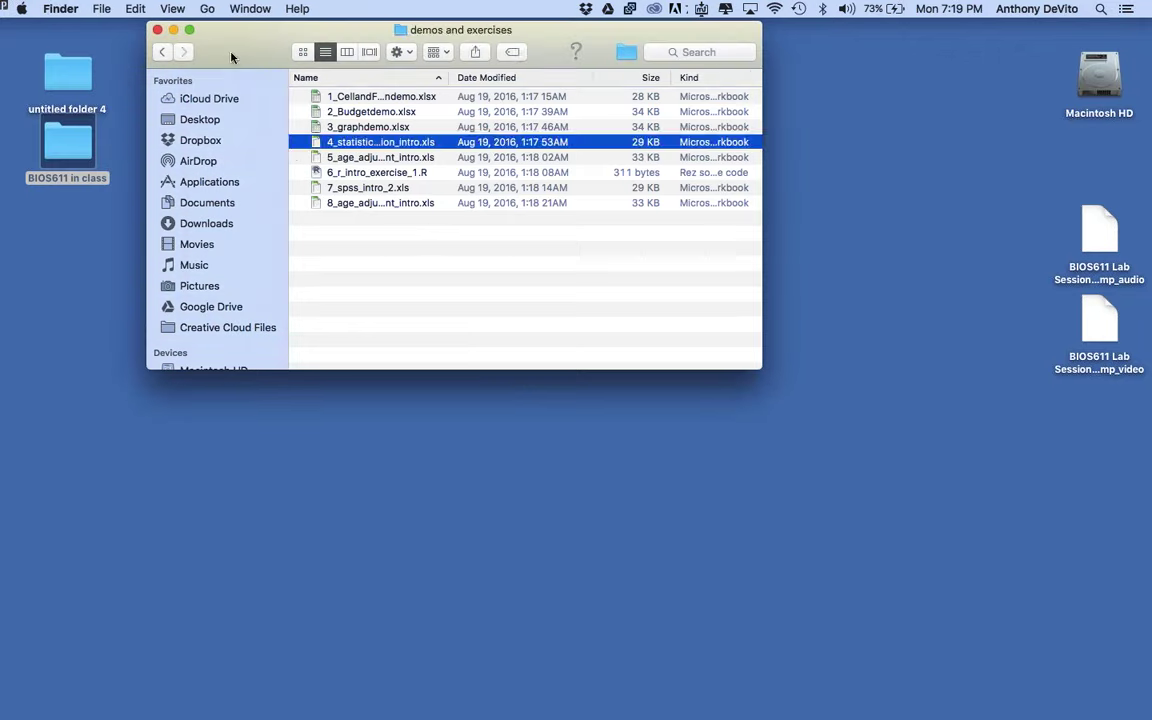
Switch to Finder, go to the Descriptive Statistics Example folder inside BIOS611 in class, and open DescriptiveStatistics_exercise1.xlsx in Excel
click(158, 52)
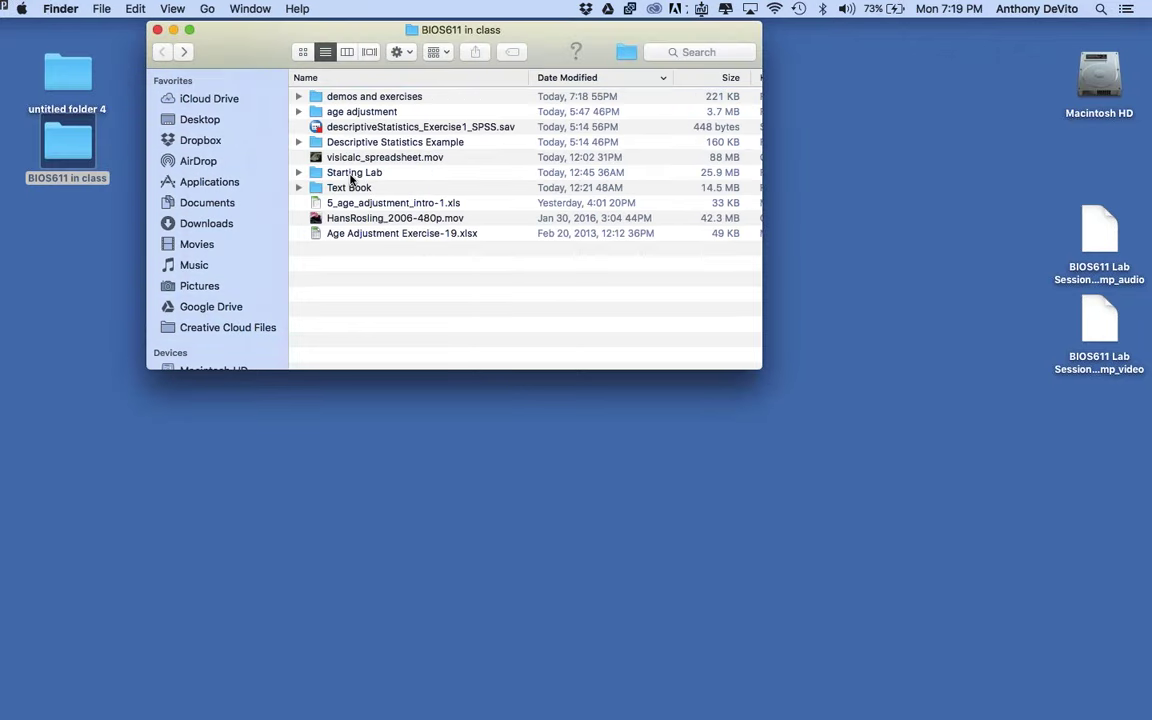
click(322, 145)
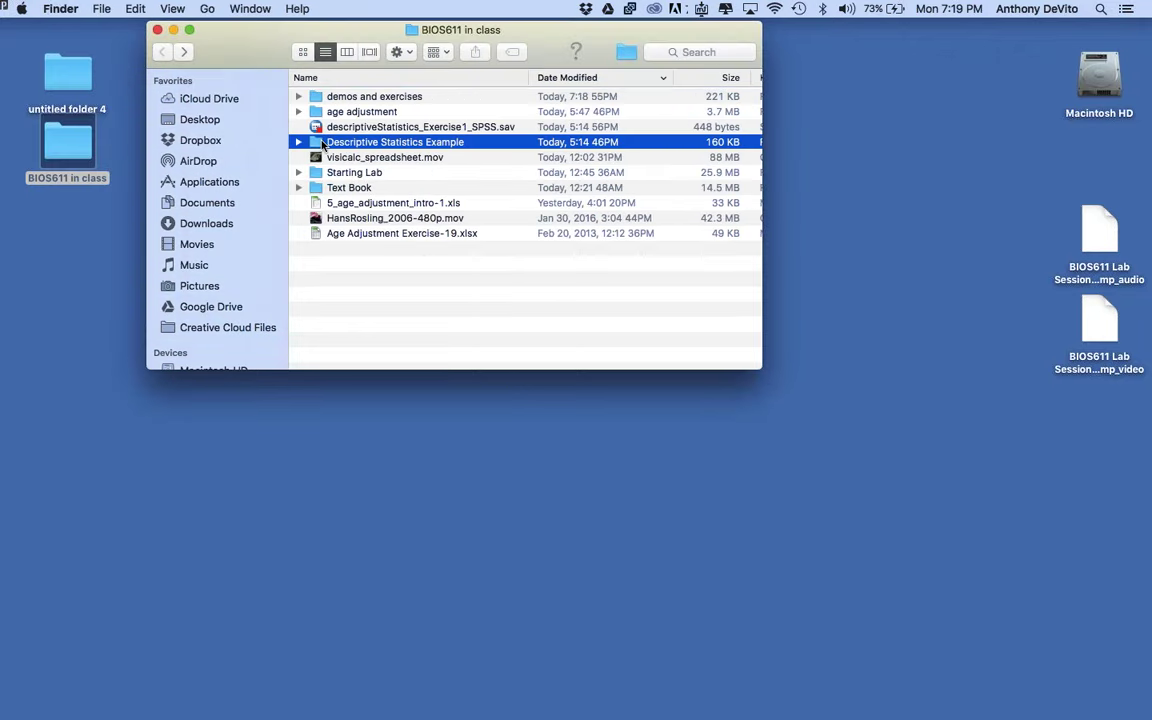
double_click(322, 145)
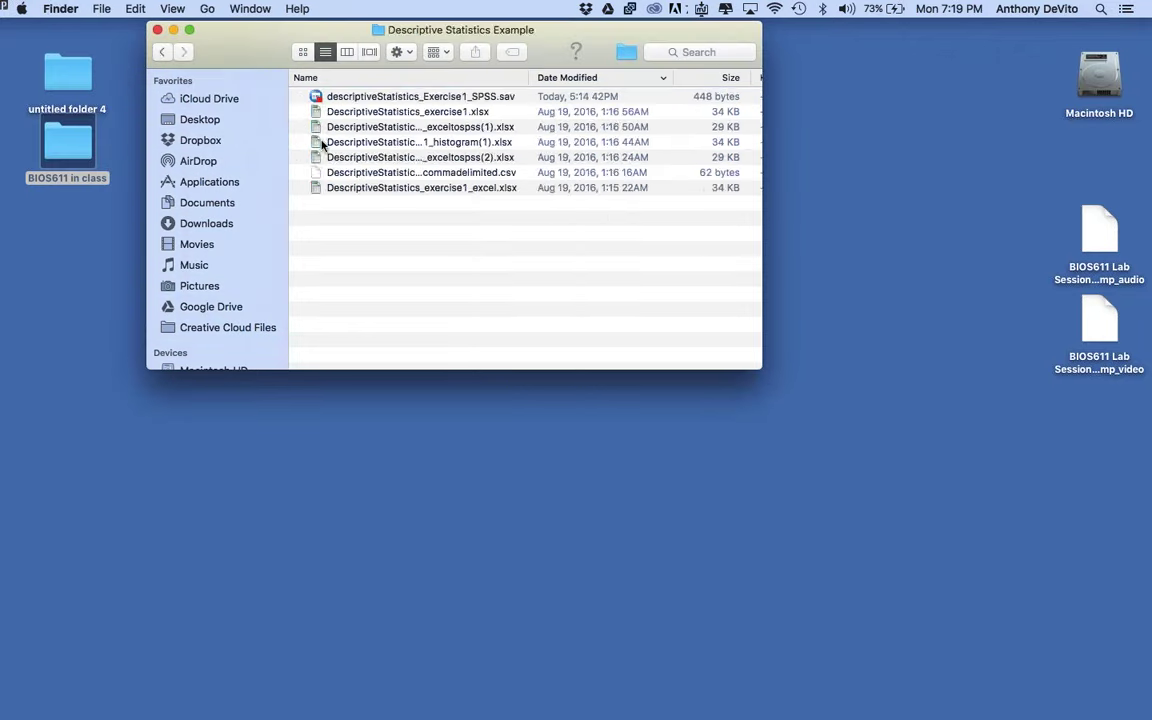
double_click(371, 111)
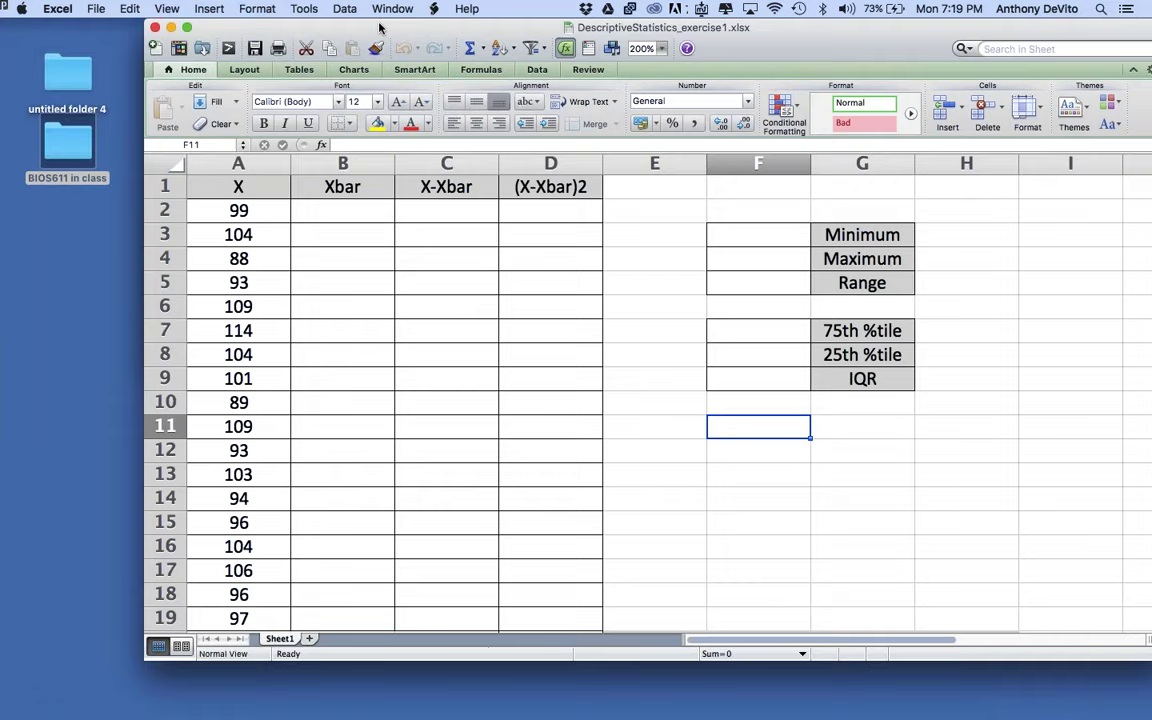
drag(379, 27, 319, 16)
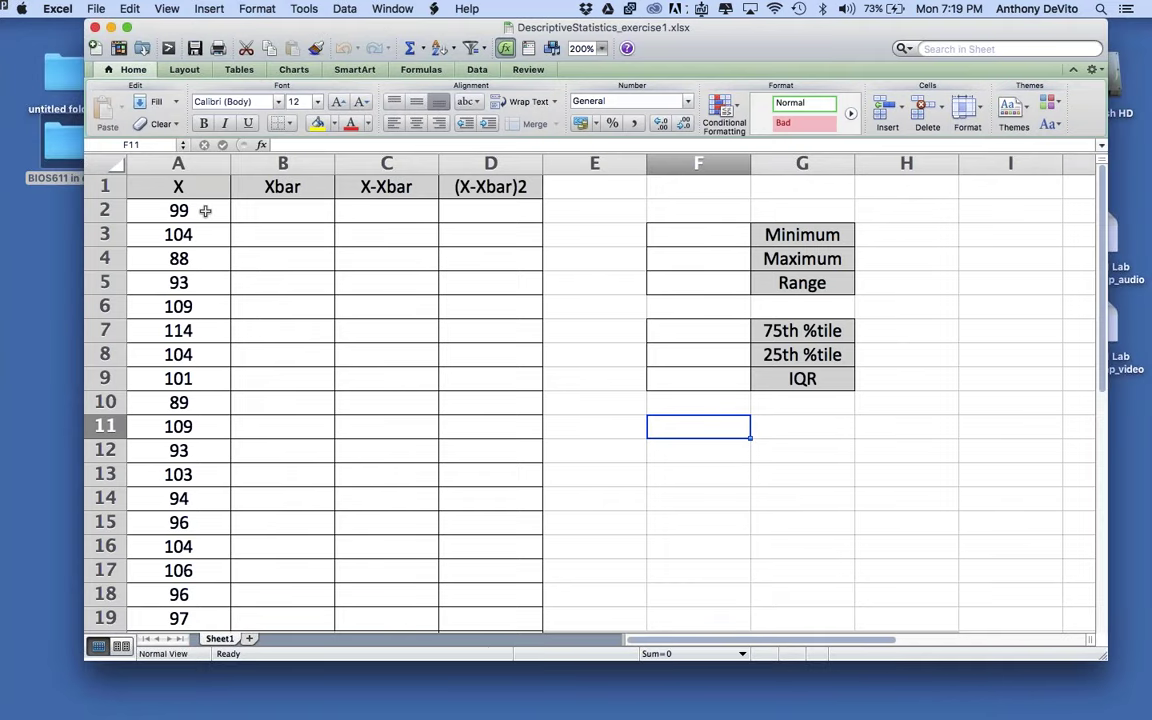
Examine the X values in A2:A19 and the labelled statistics cells below them
drag(205, 211, 193, 514)
scroll(193, 512, down, 3)
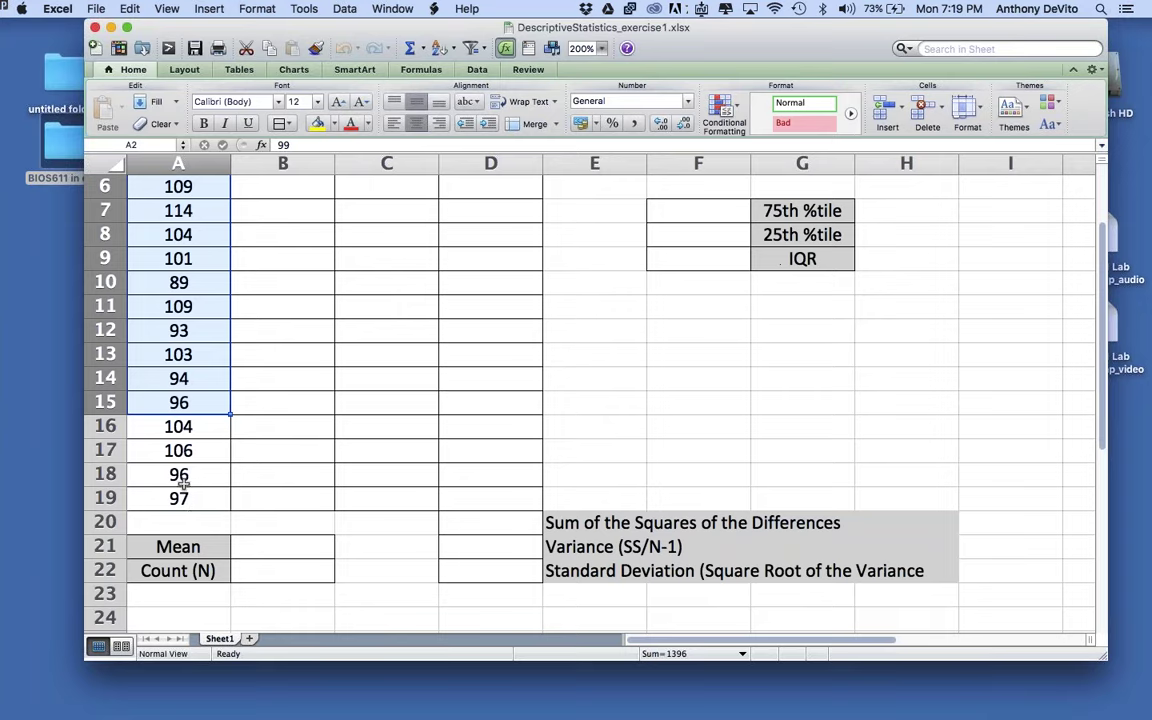
click(188, 492)
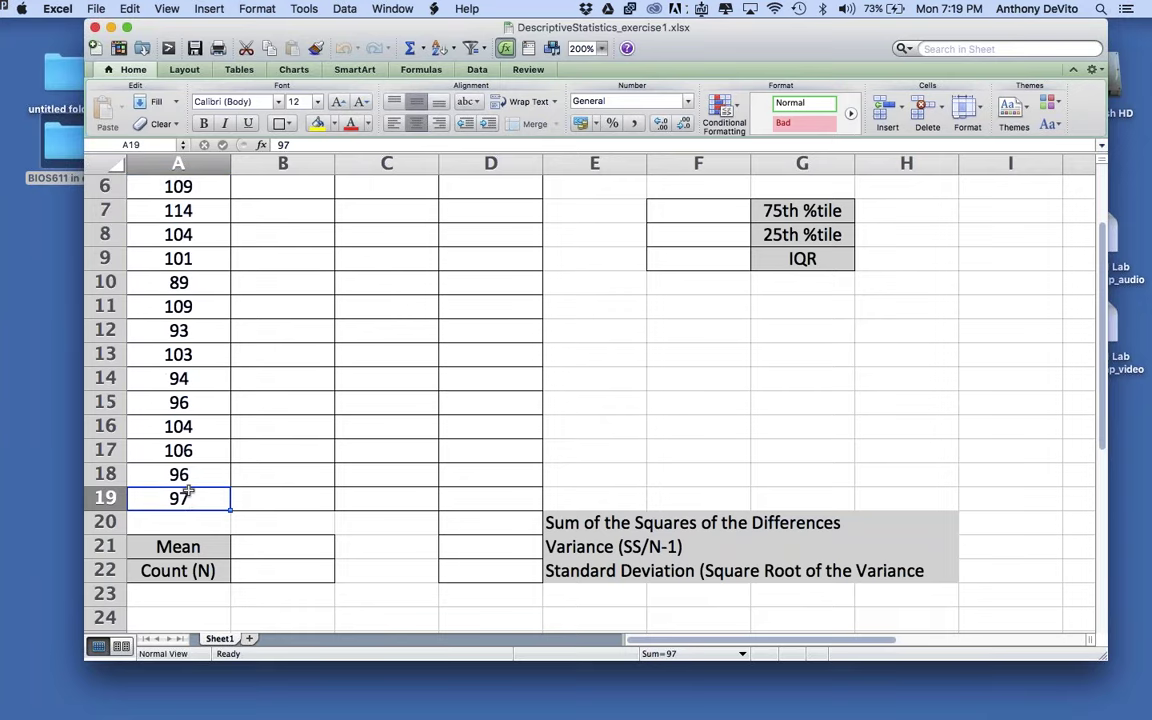
scroll(188, 492, up, 3)
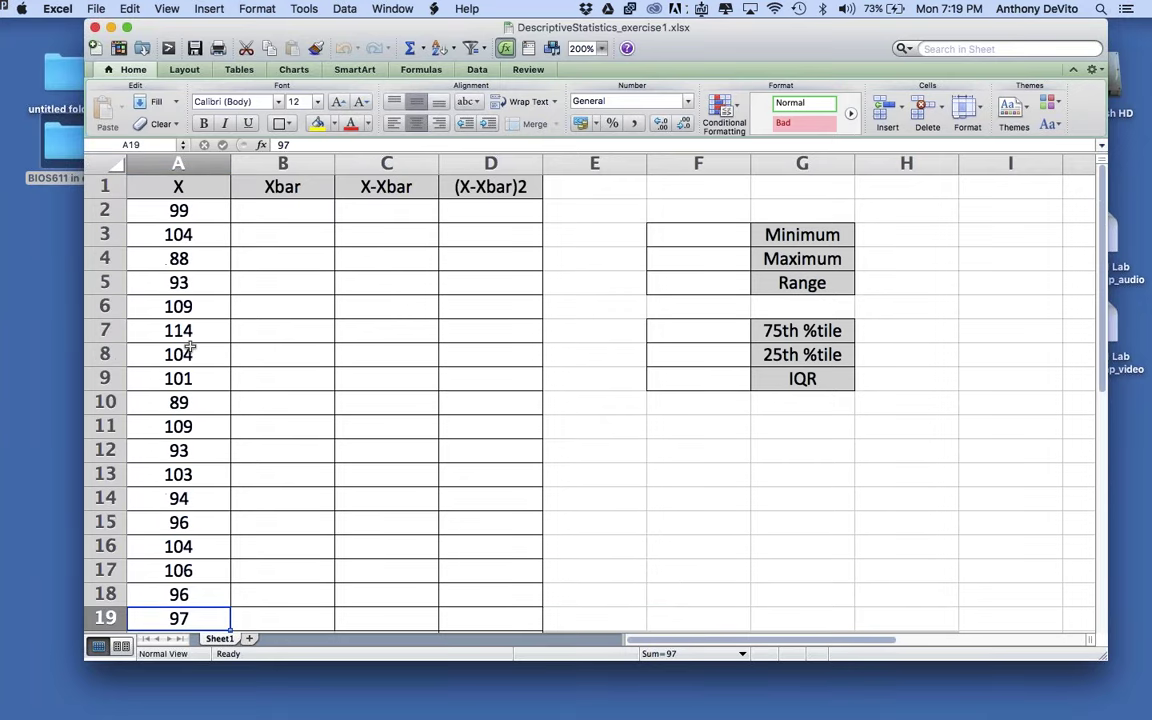
click(188, 213)
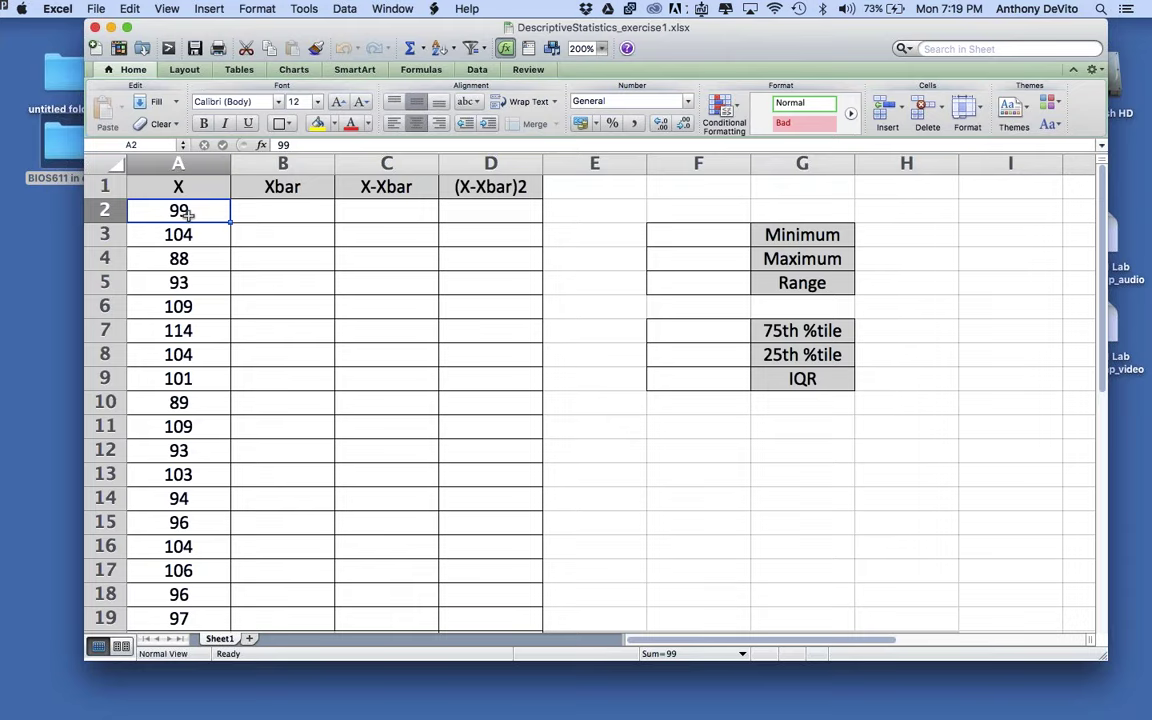
scroll(187, 213, down, 2)
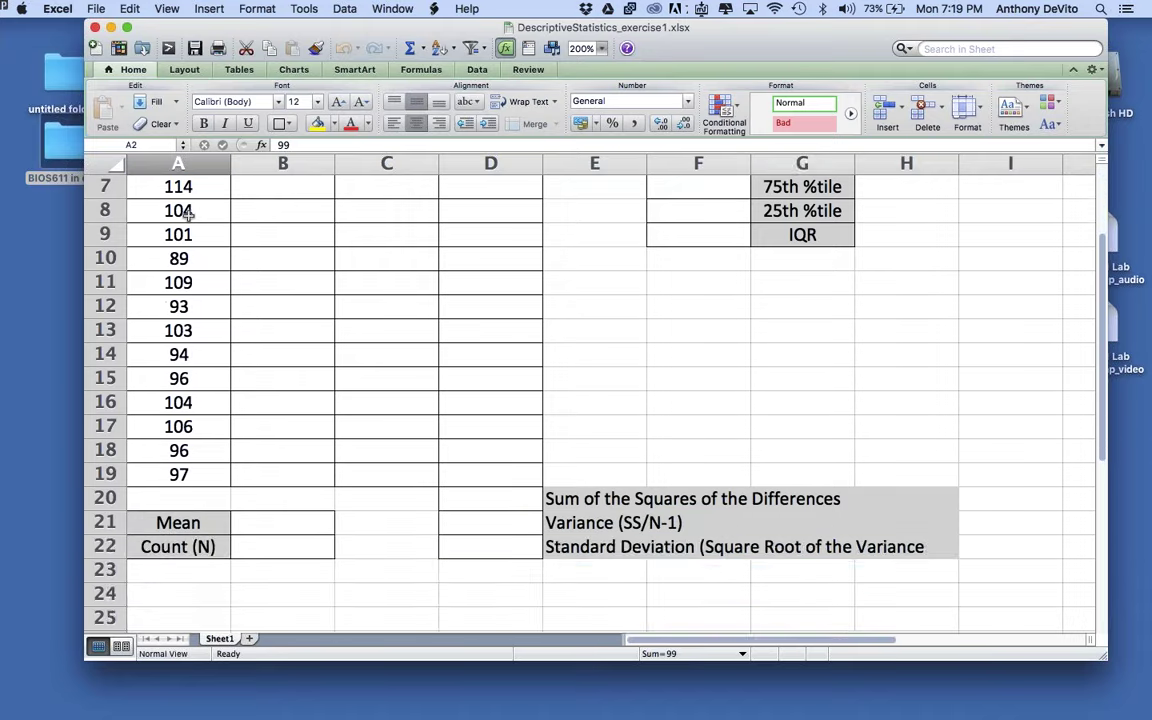
scroll(187, 213, up, 2)
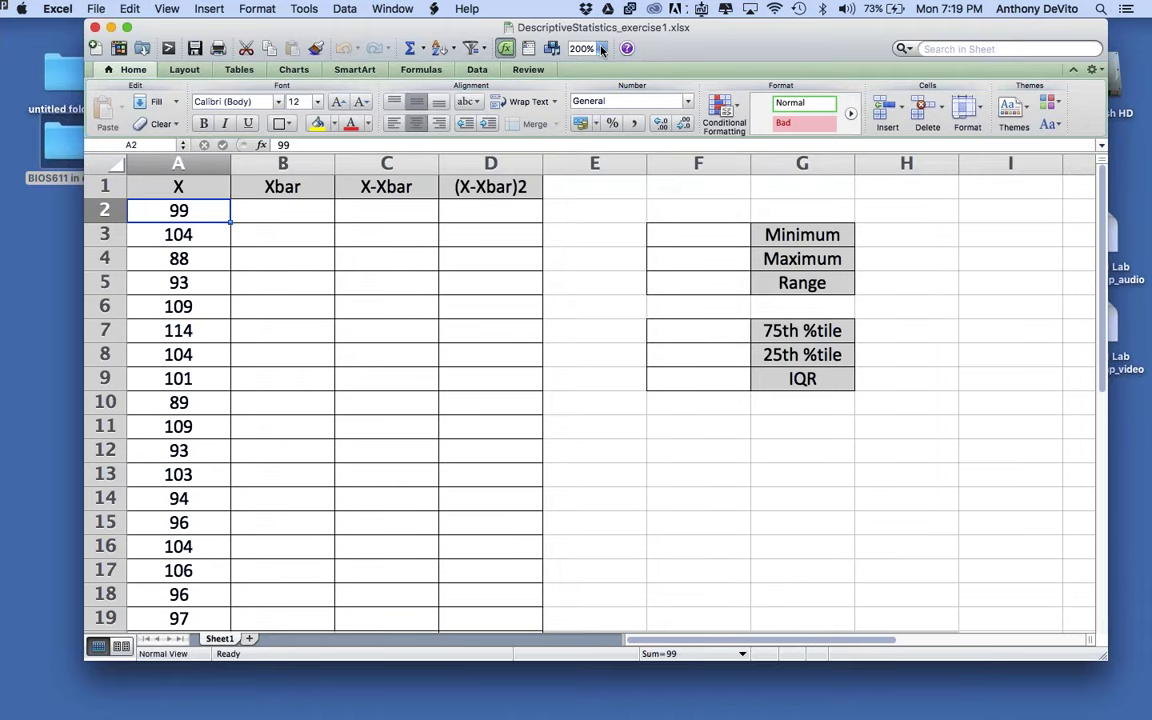
Reposition and enlarge the workbook window so that it nearly fills the screen
drag(728, 45, 650, 45)
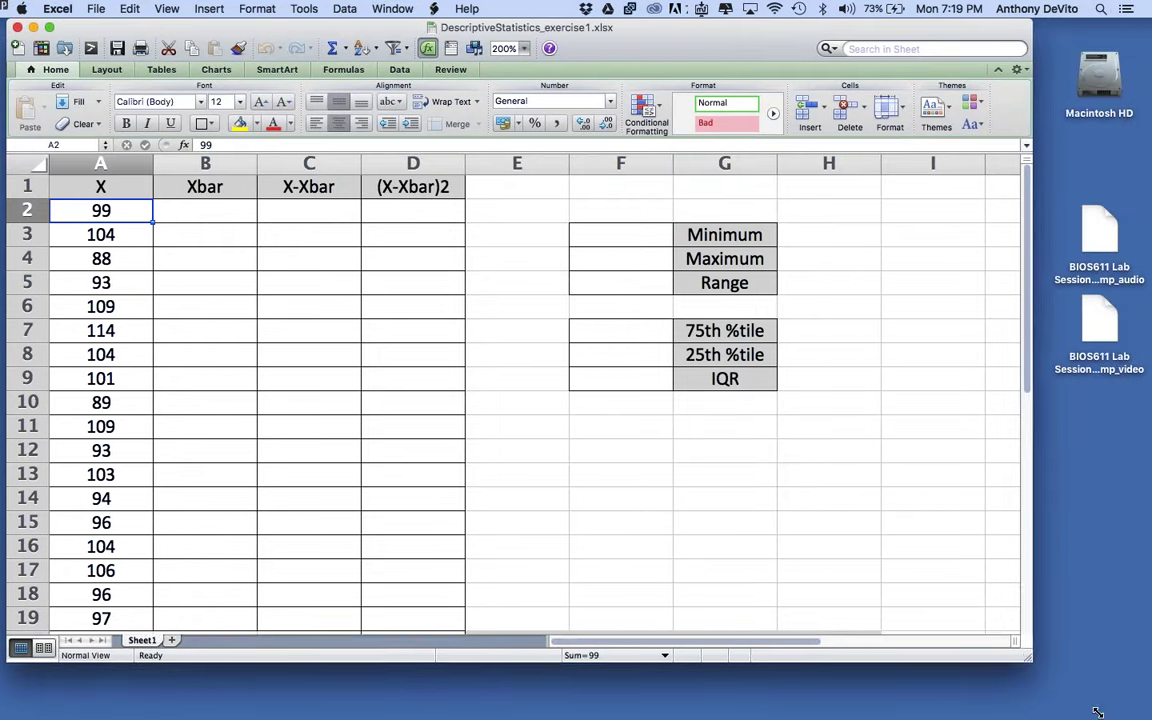
drag(1027, 655, 1127, 713)
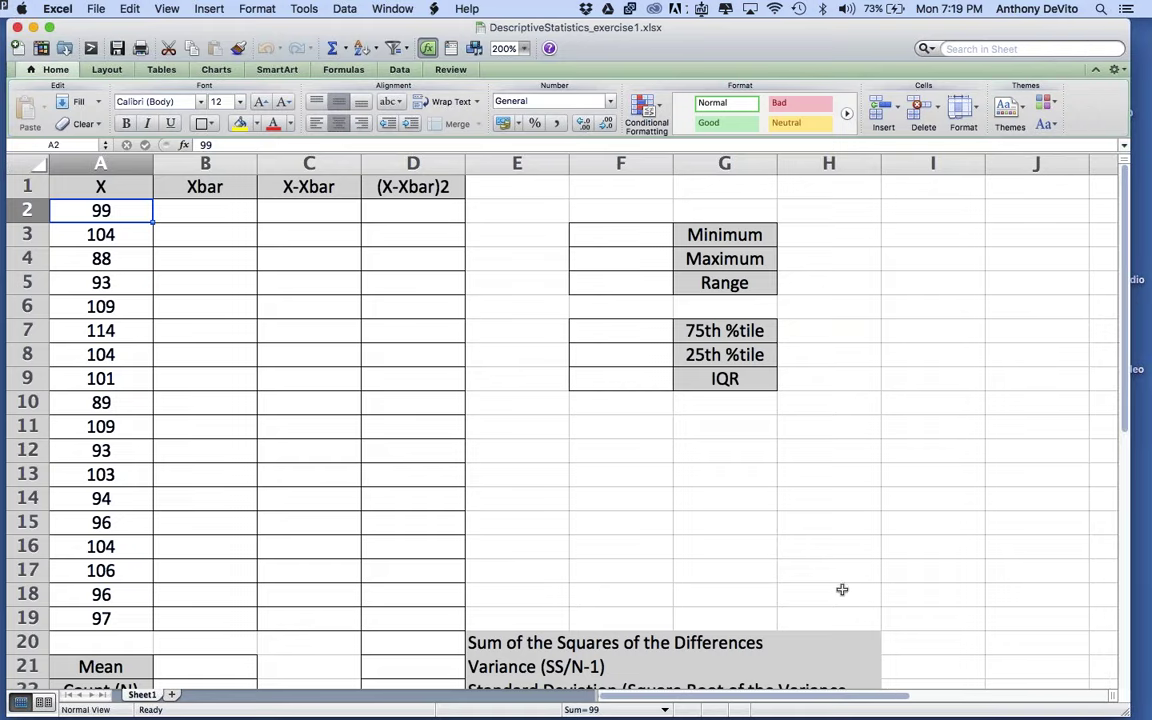
drag(765, 45, 777, 45)
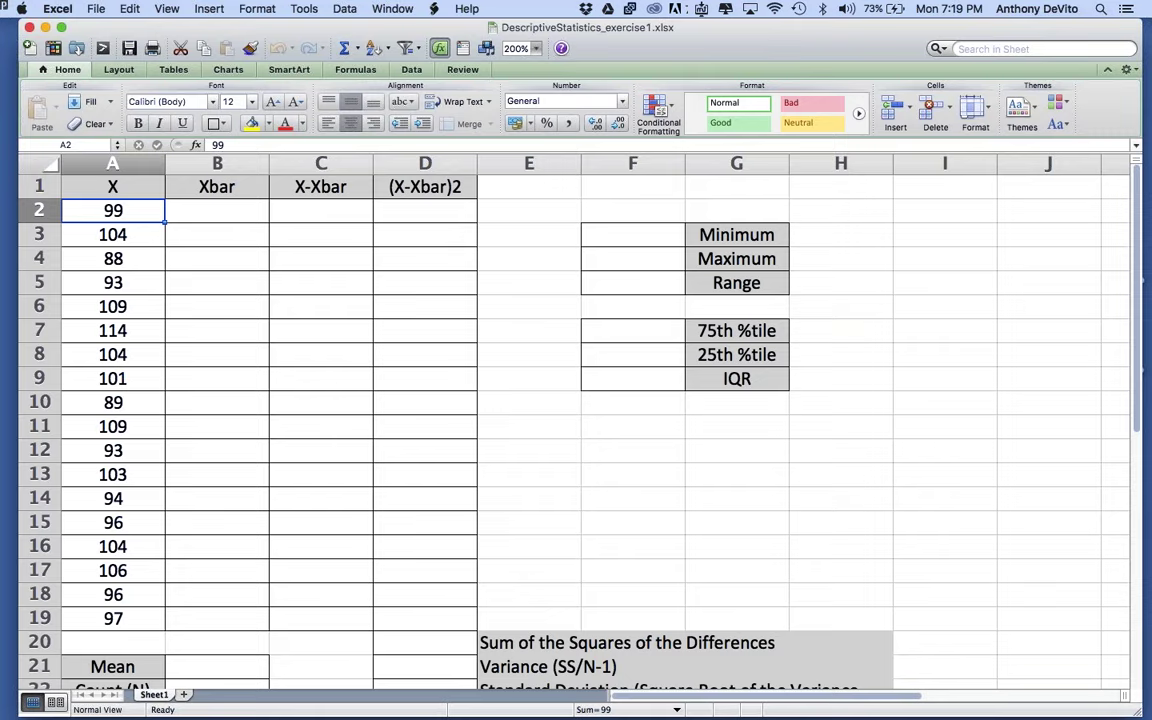
Add the label Median in cell A23, below Count (N)
scroll(265, 491, down, 5)
click(128, 594)
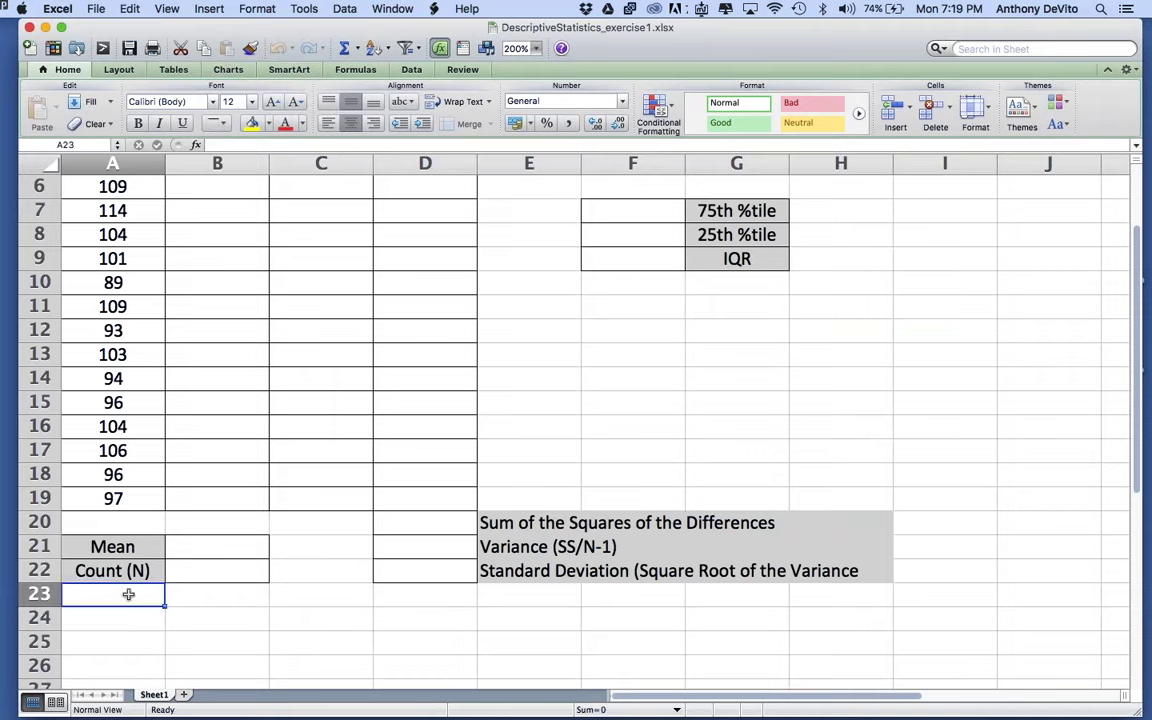
text(Median)
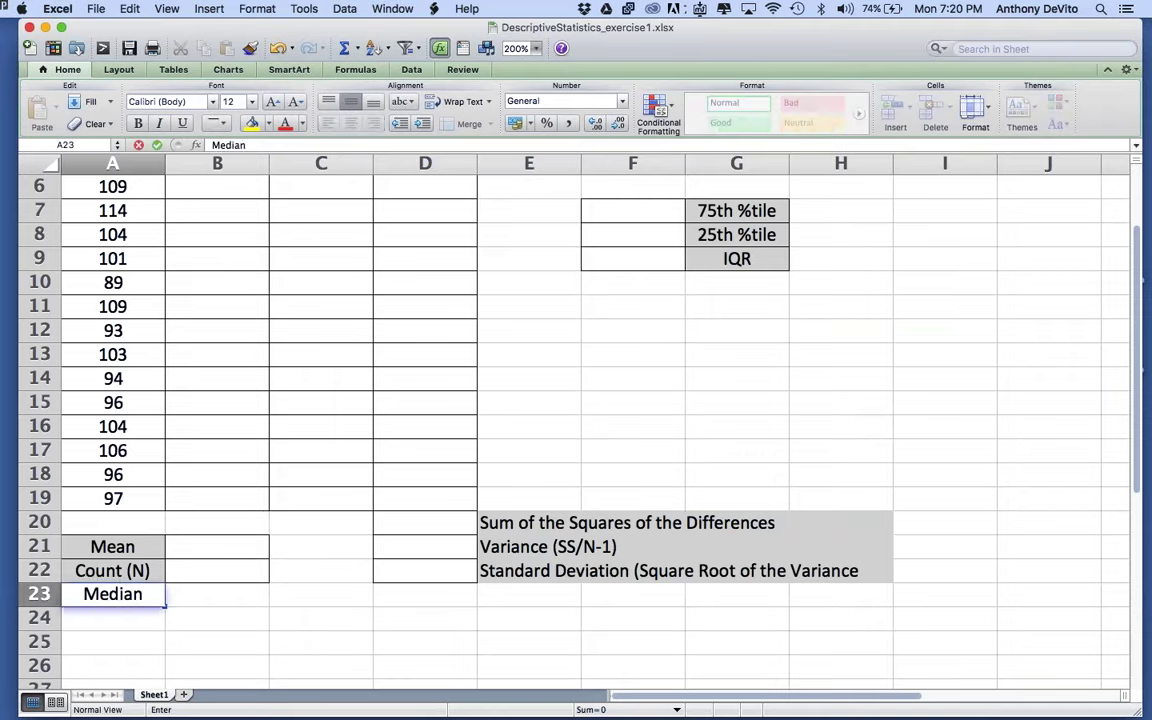
key(Tab)
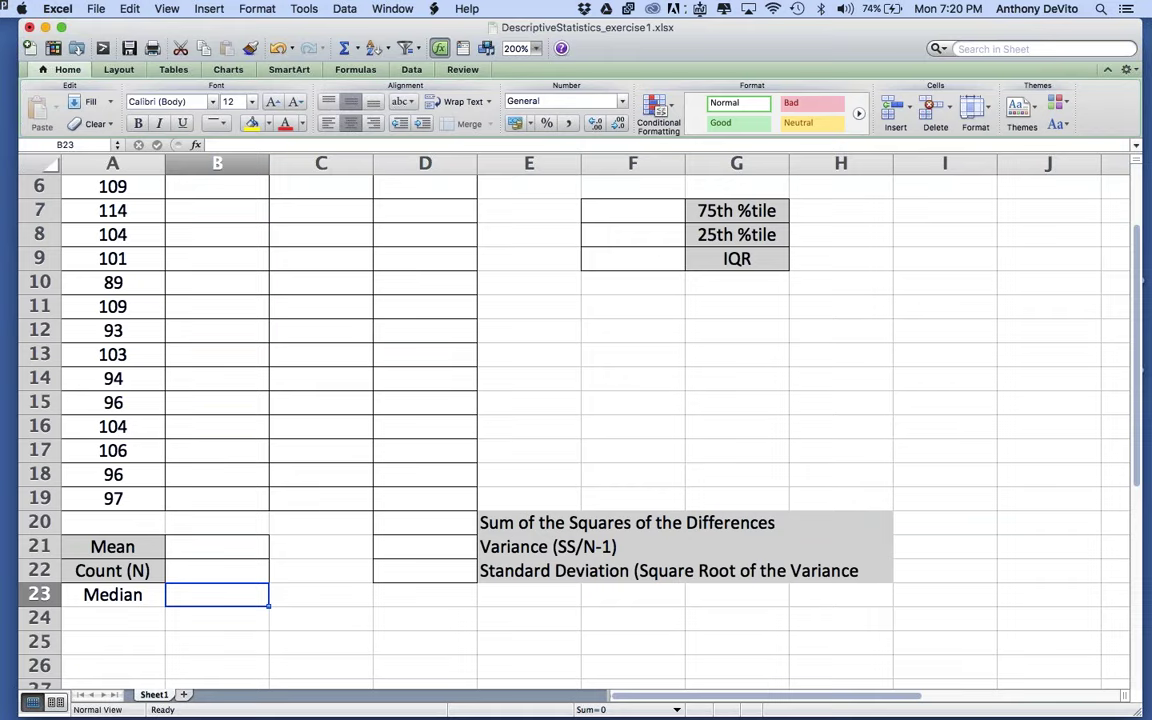
Calculate the median of the X values in A2:A19 in cell B23 with the MEDIAN function
text(=sum)
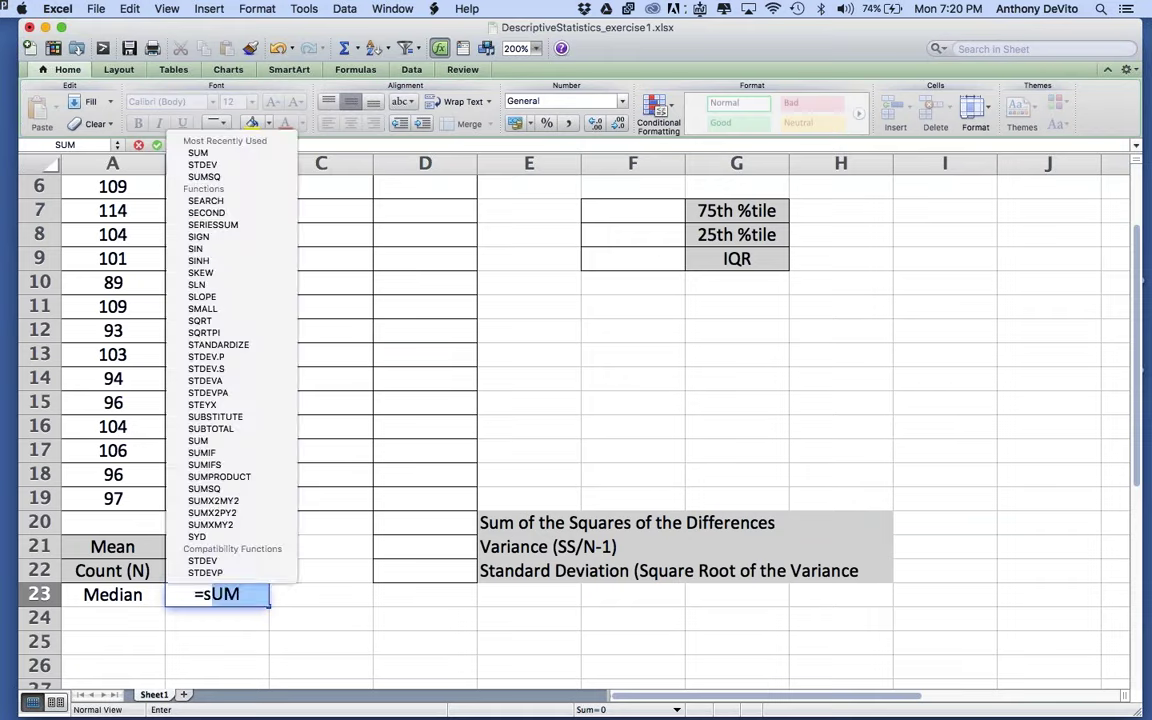
key(BackSpace)
key(BackSpace)
key(BackSpace)
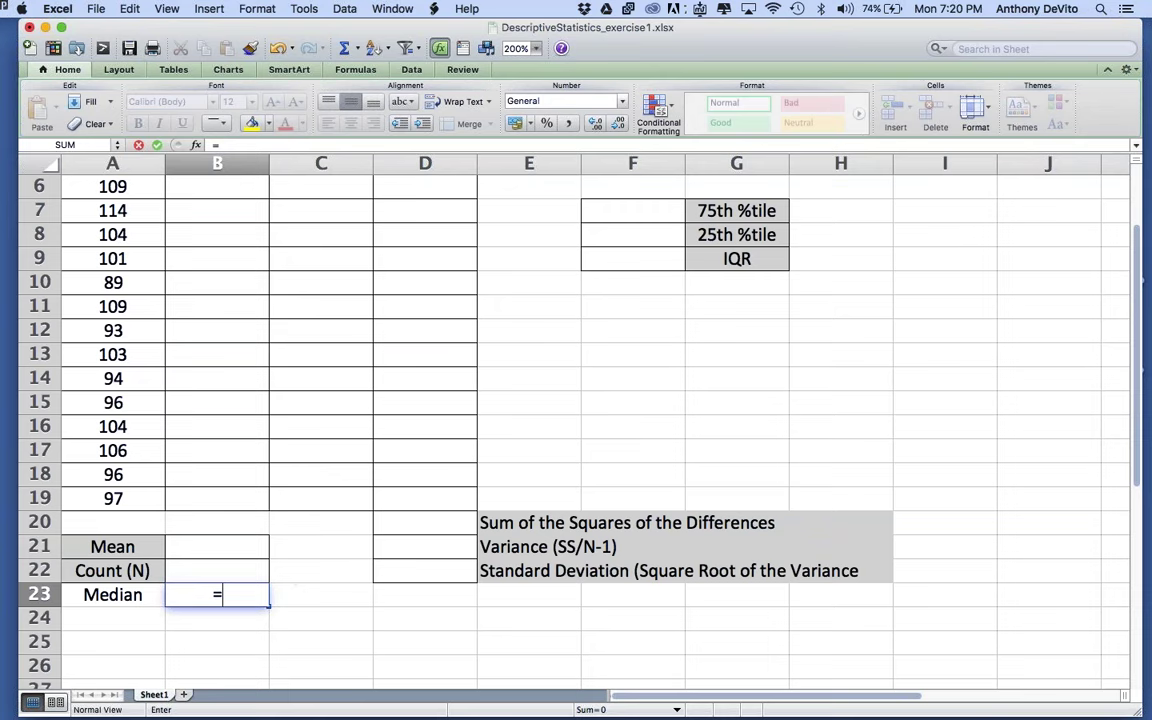
text(m)
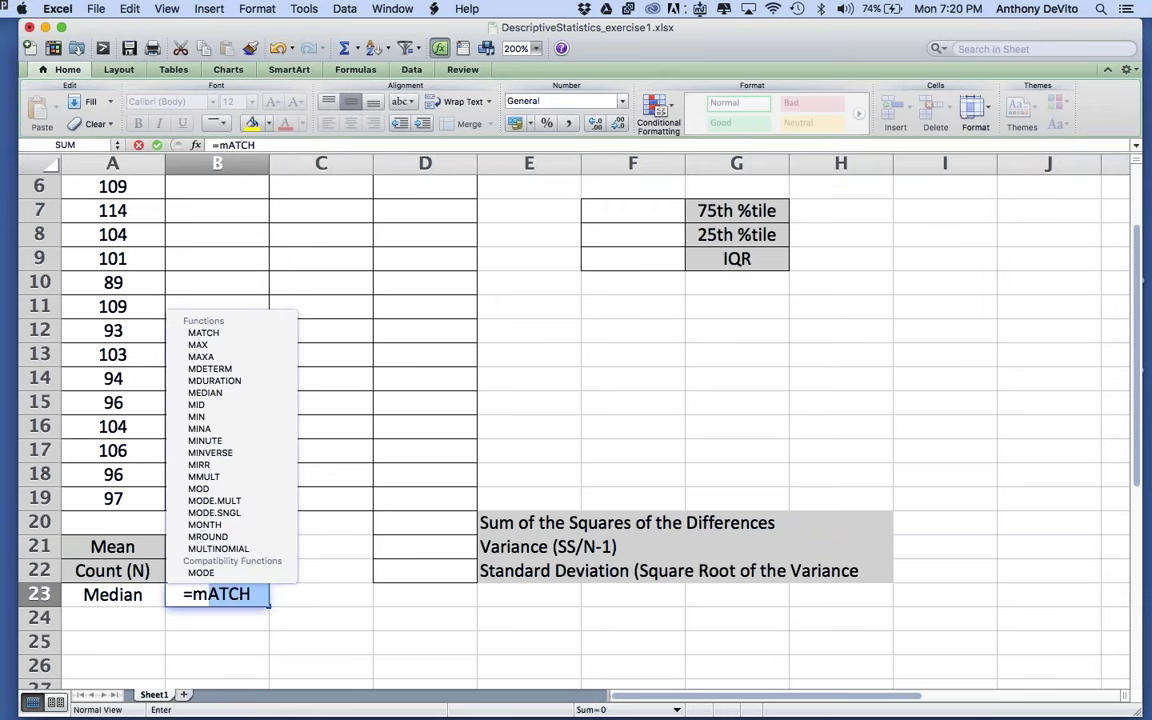
text(ed)
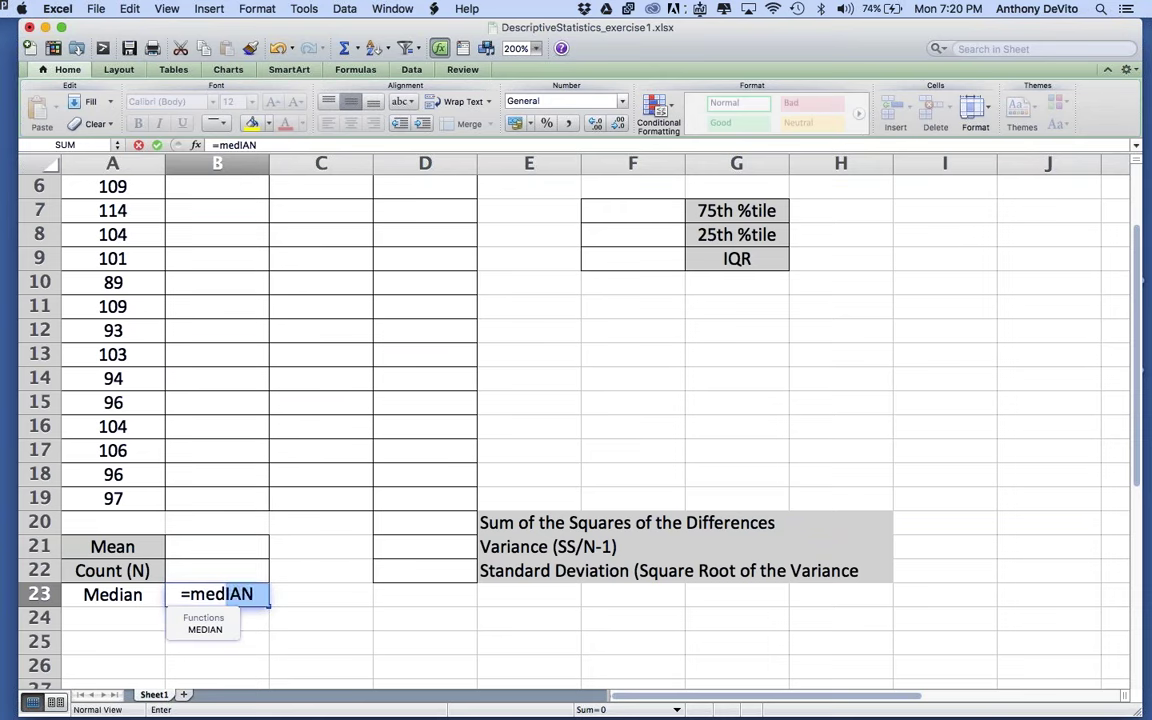
text(ian()
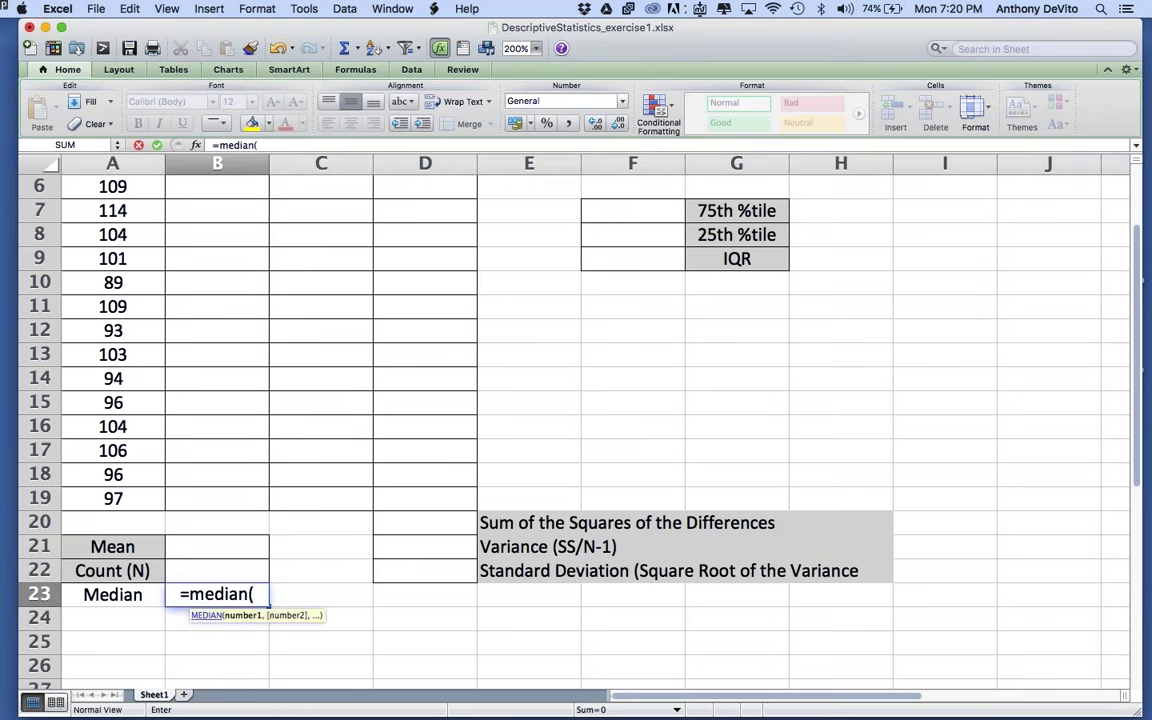
click(320, 570)
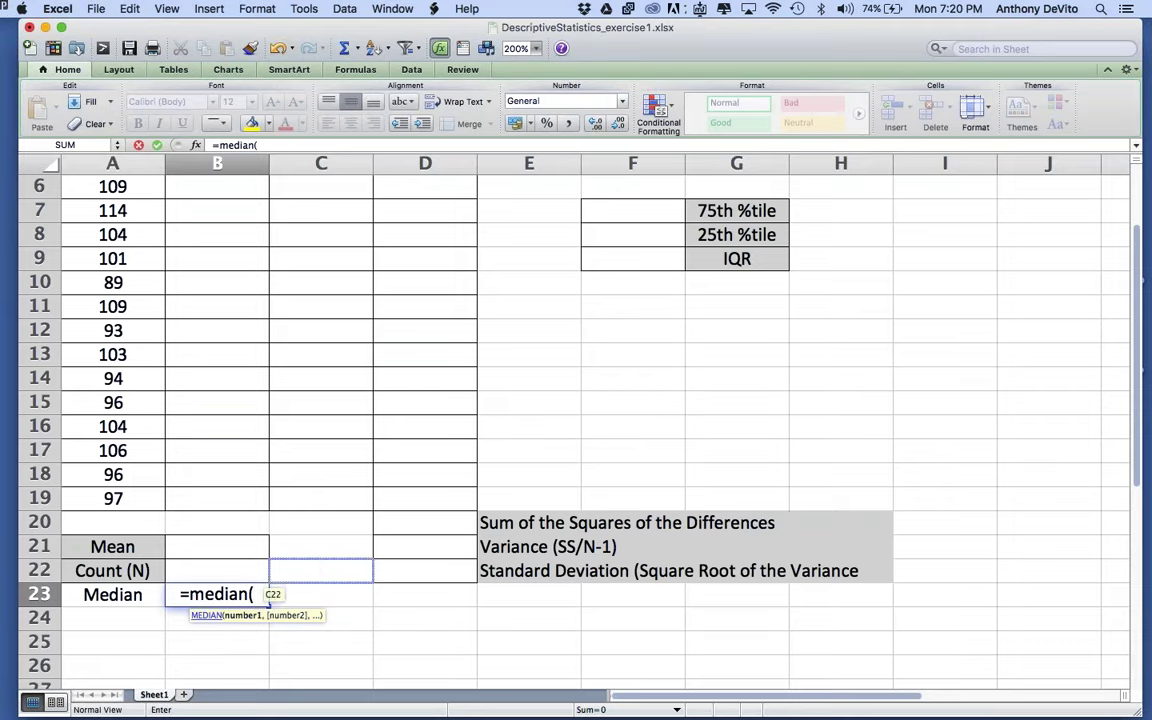
scroll(224, 476, up, 5)
click(117, 210)
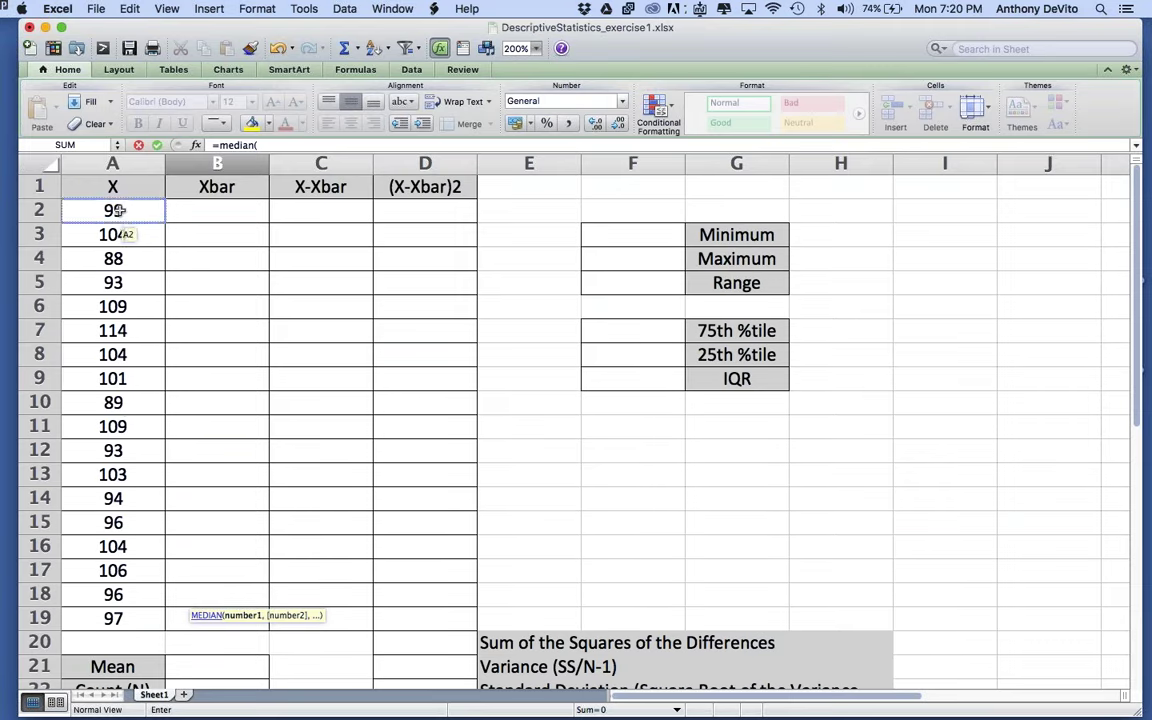
drag(117, 210, 117, 618)
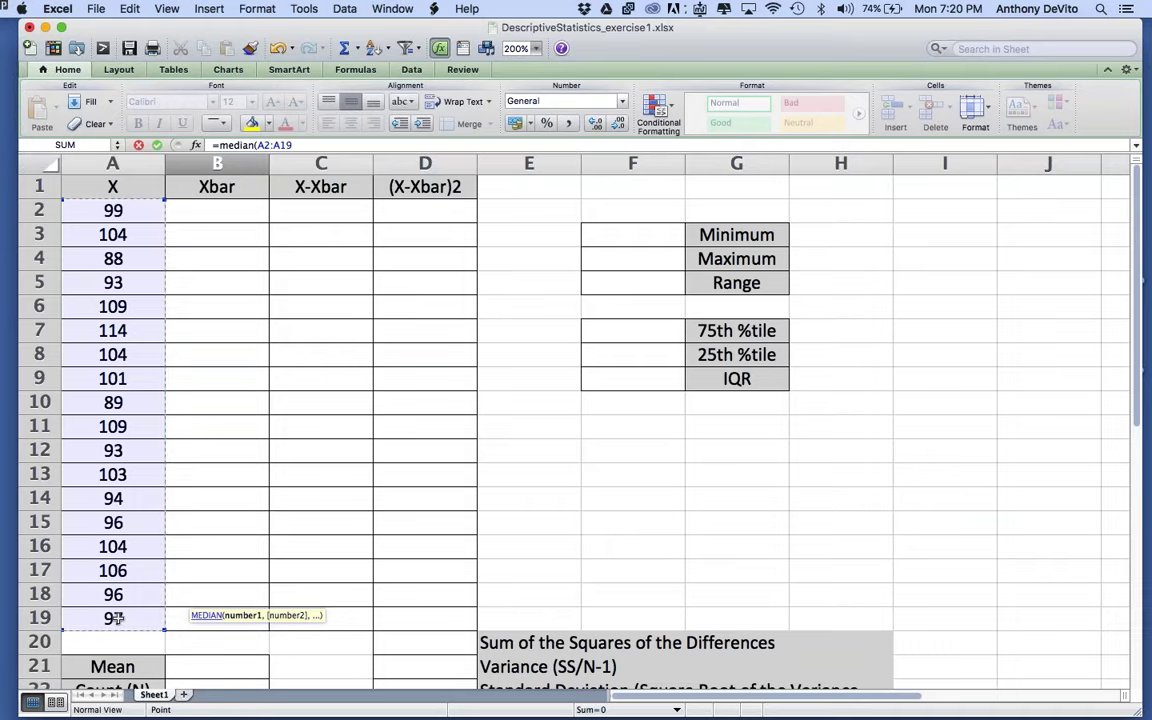
key(Return)
scroll(301, 669, down, 1)
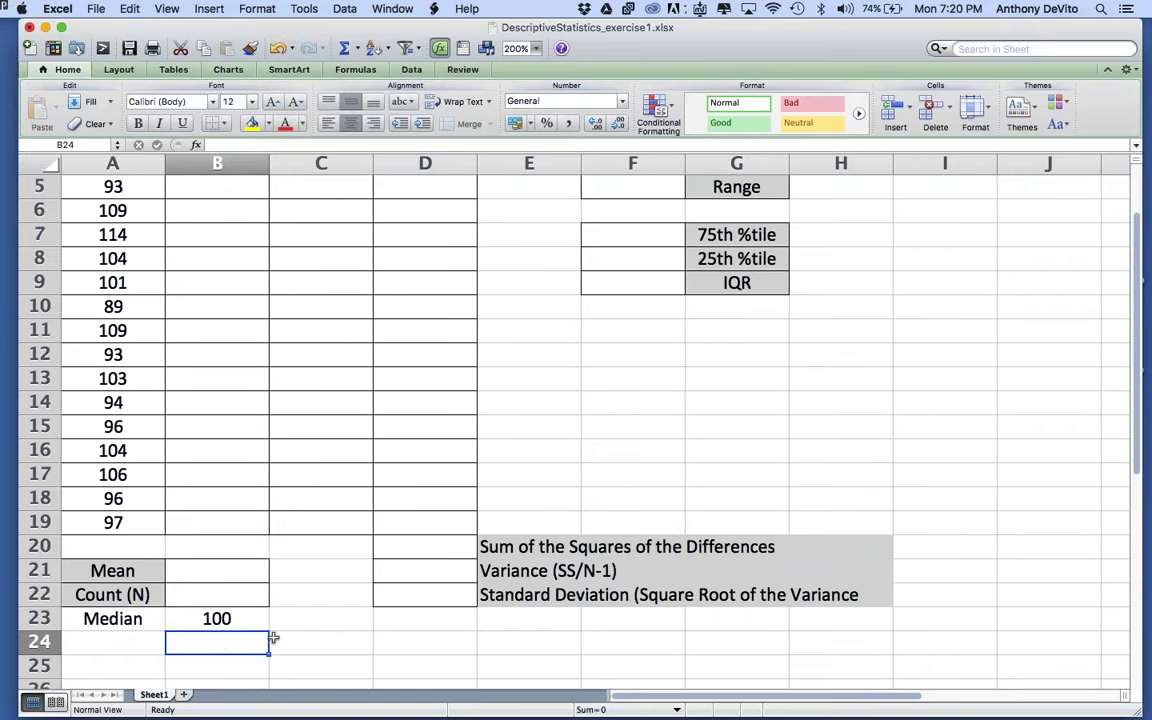
Copy the X values in A2:A19 to column I starting at I3, and sort the copy in ascending order
scroll(258, 617, up, 4)
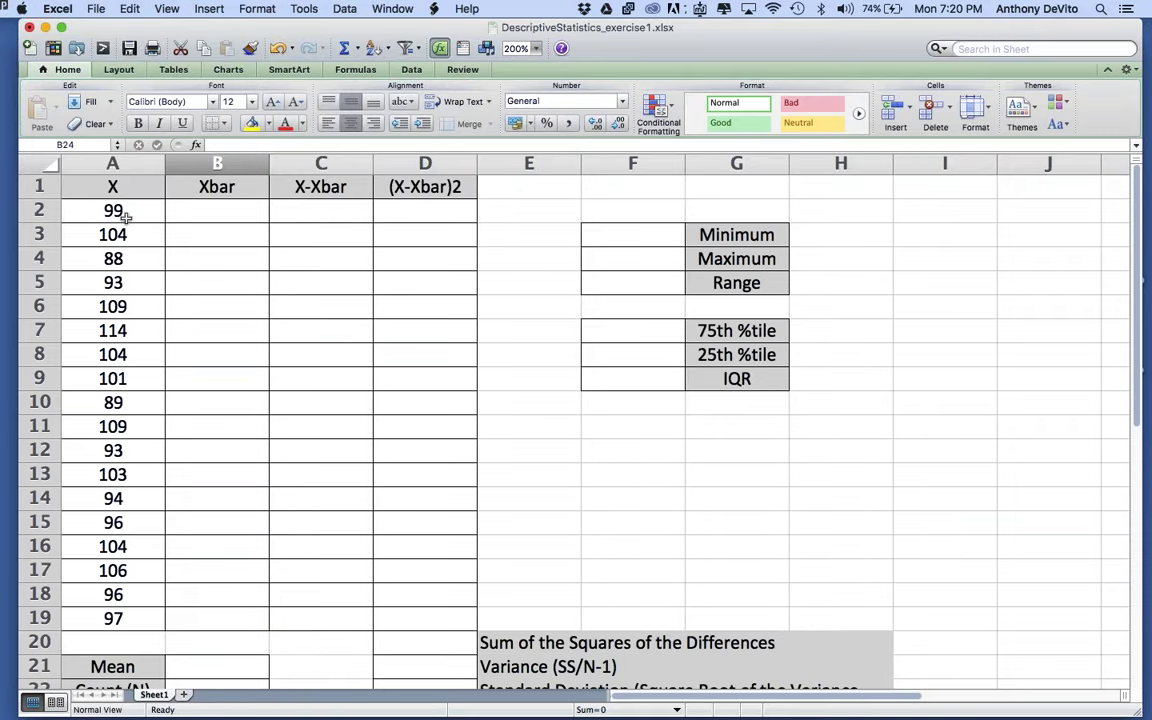
drag(113, 210, 117, 617)
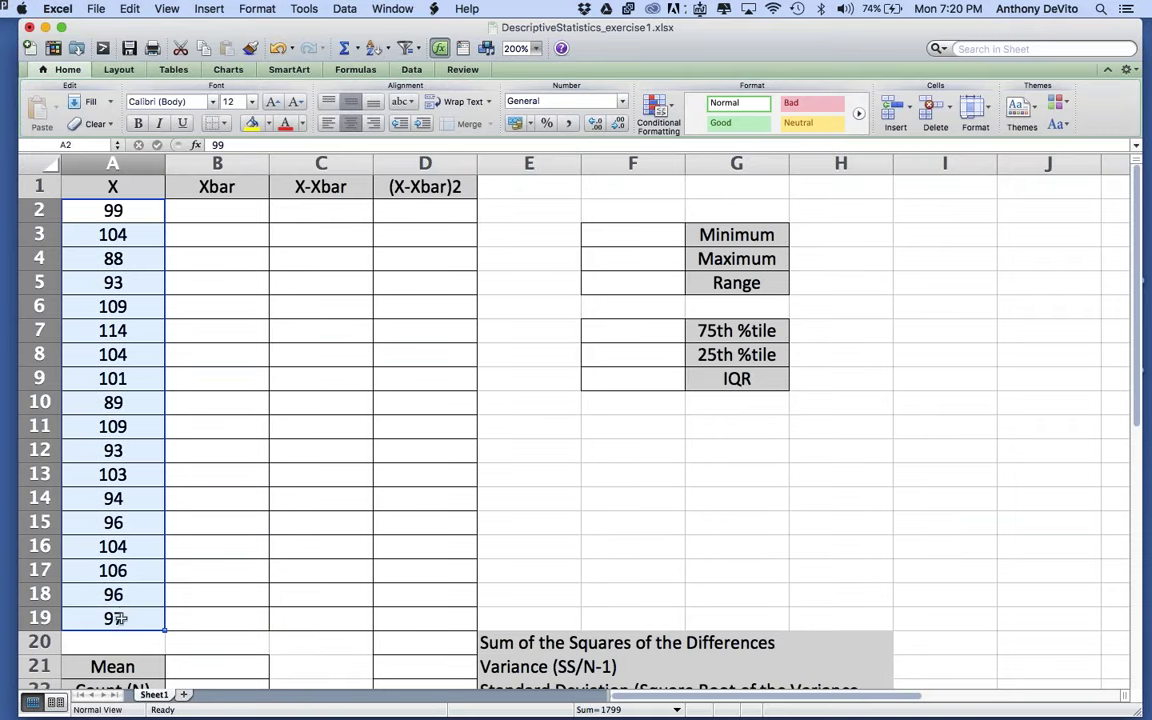
key(super+c)
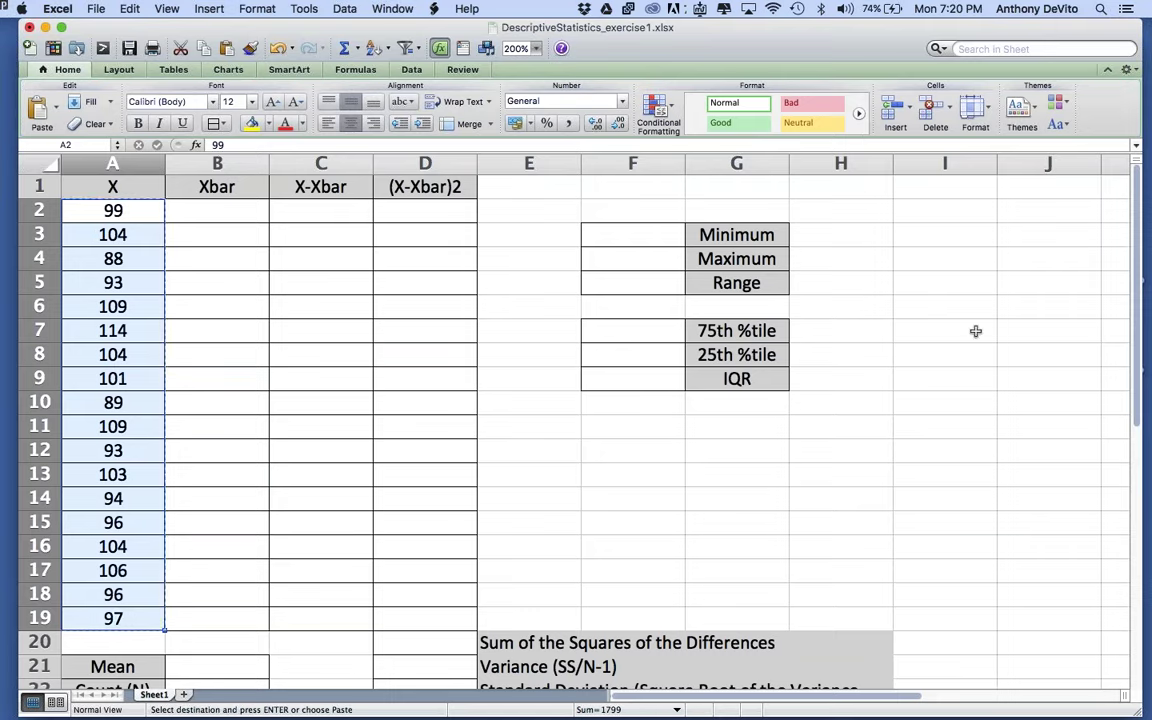
click(928, 234)
key(super+v)
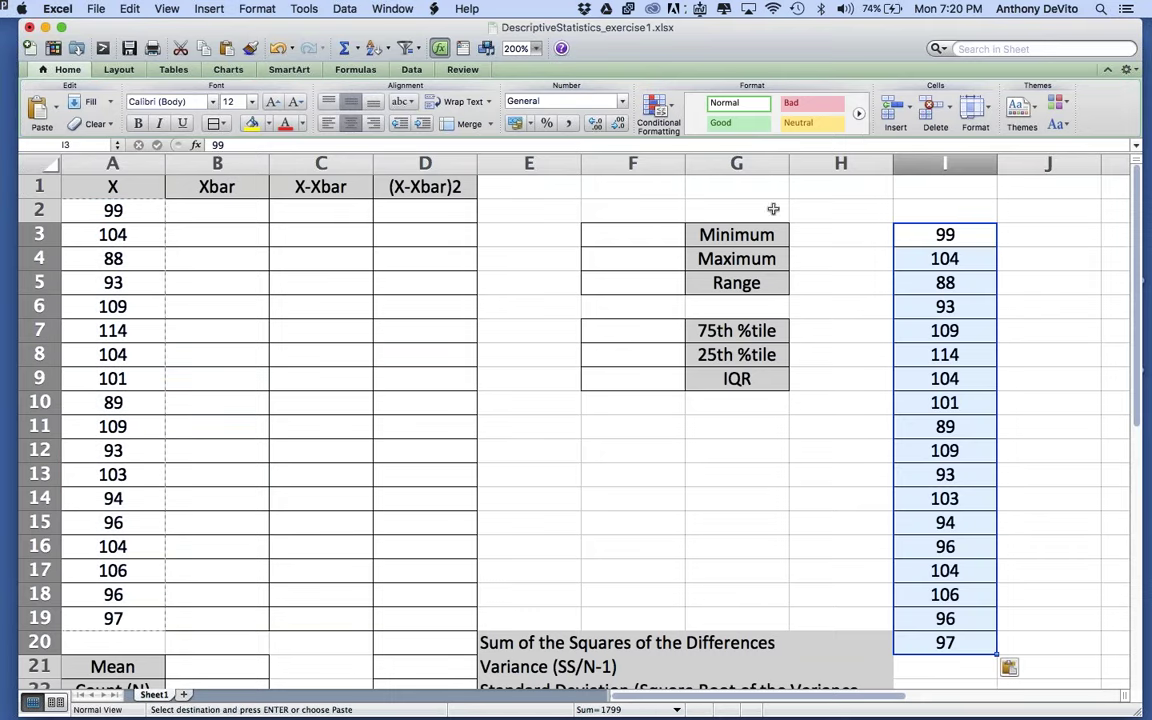
click(378, 49)
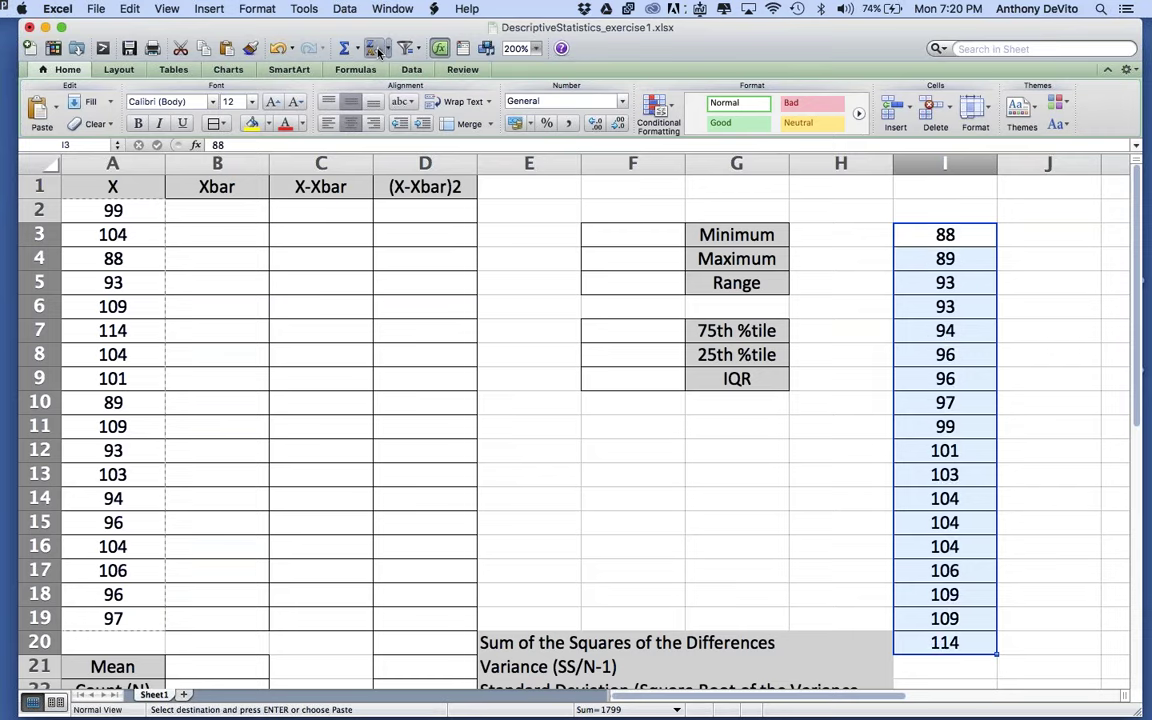
click(950, 358)
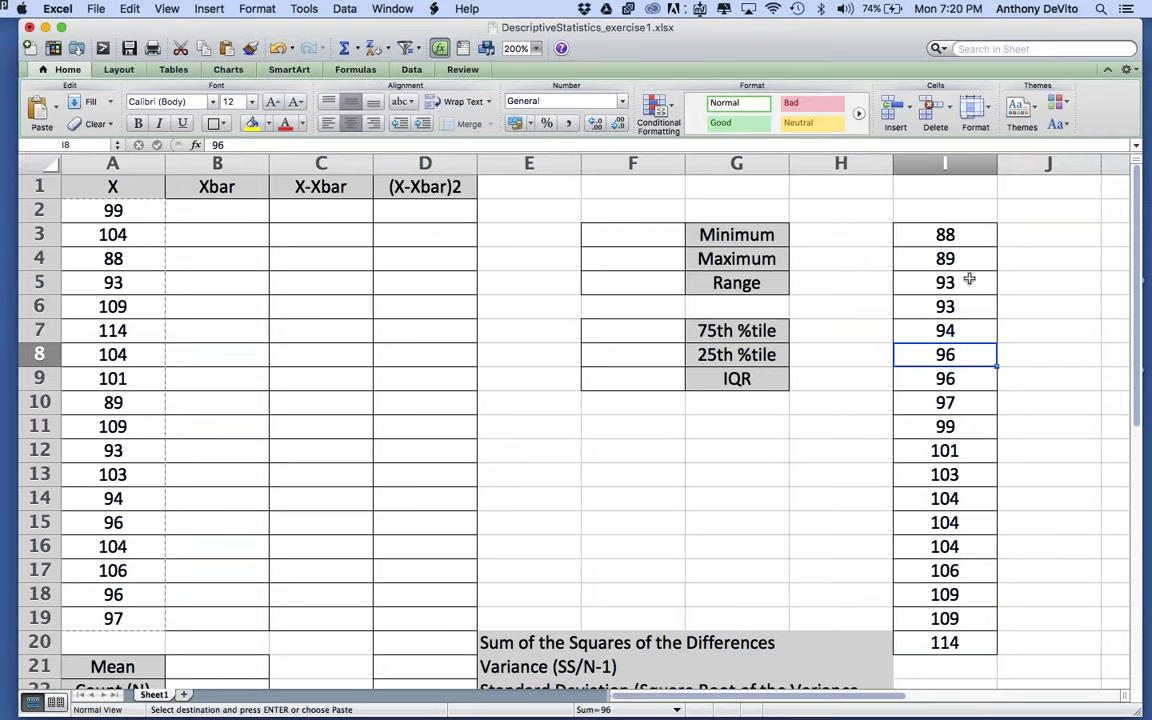
Examine the halves of the sorted list in I3:I20 and its middle pair I11:I12 against the median in B23
drag(960, 235, 962, 633)
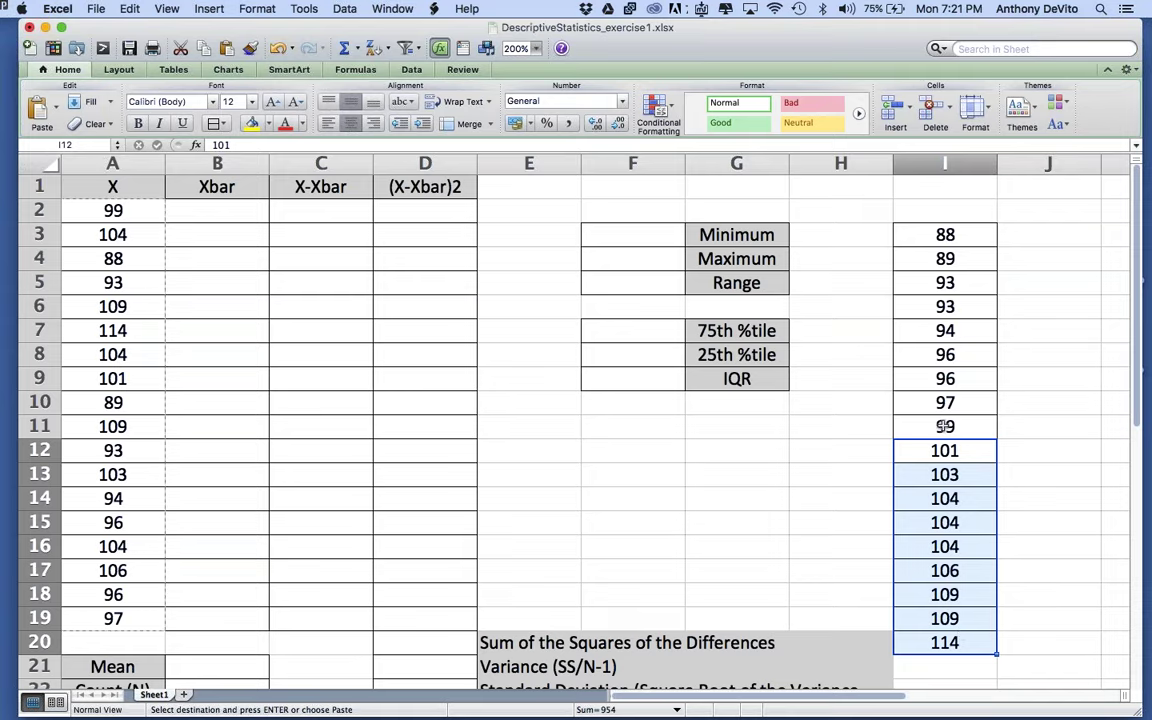
drag(944, 426, 944, 450)
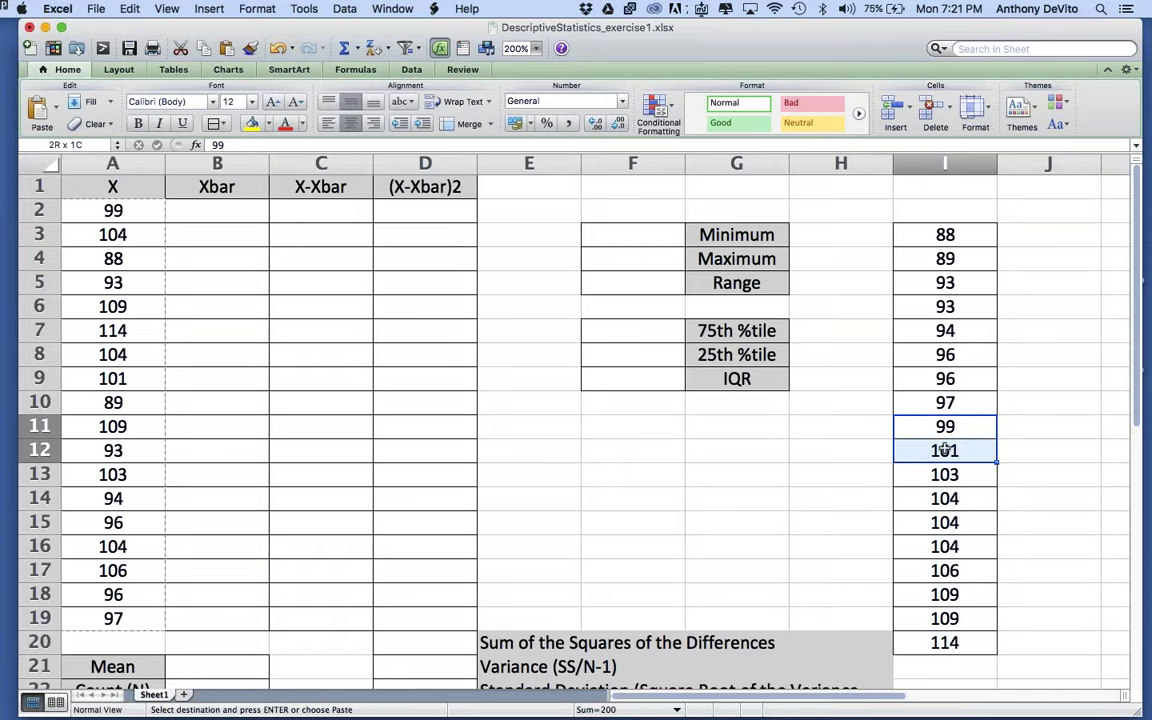
drag(945, 450, 946, 450)
scroll(323, 546, down, 5)
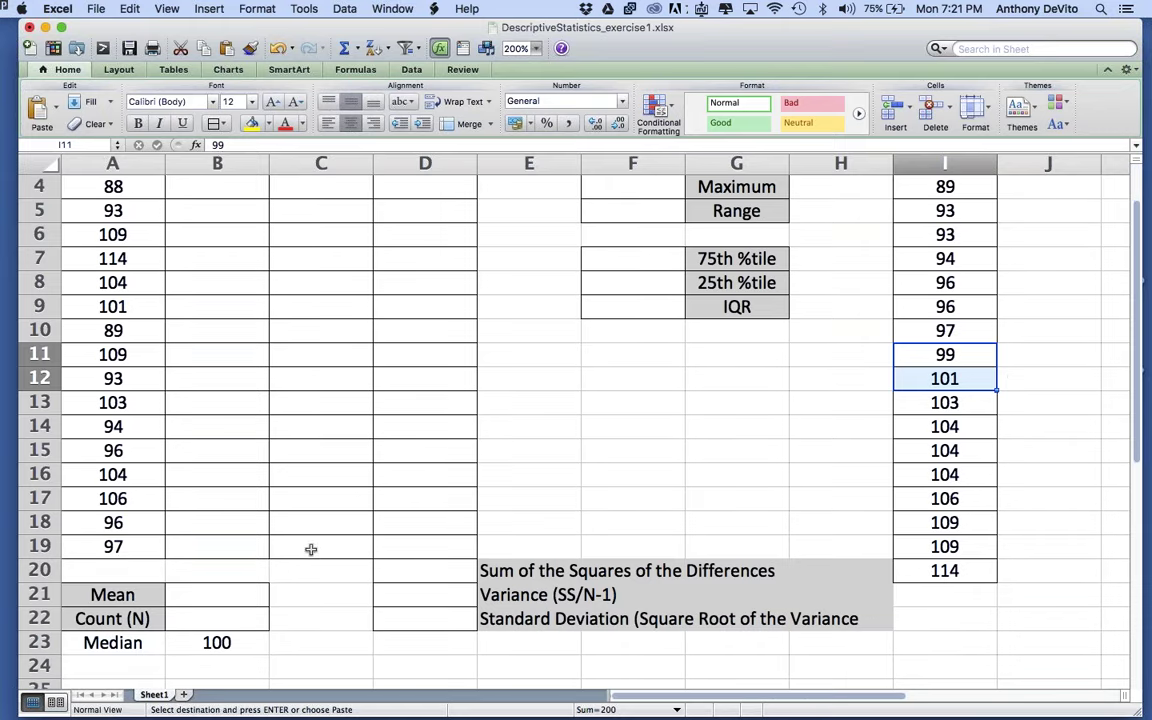
Calculate the mean of the X values in A2:A19 in cell B21 with the AVERAGE function
click(216, 480)
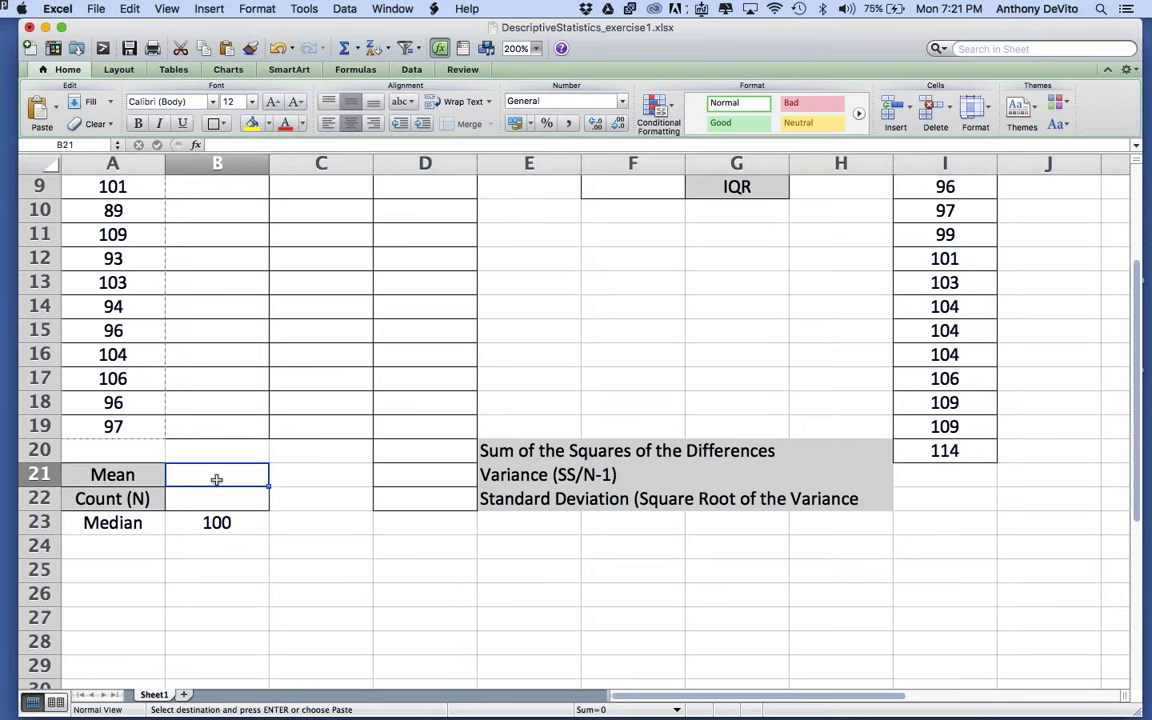
text(=av)
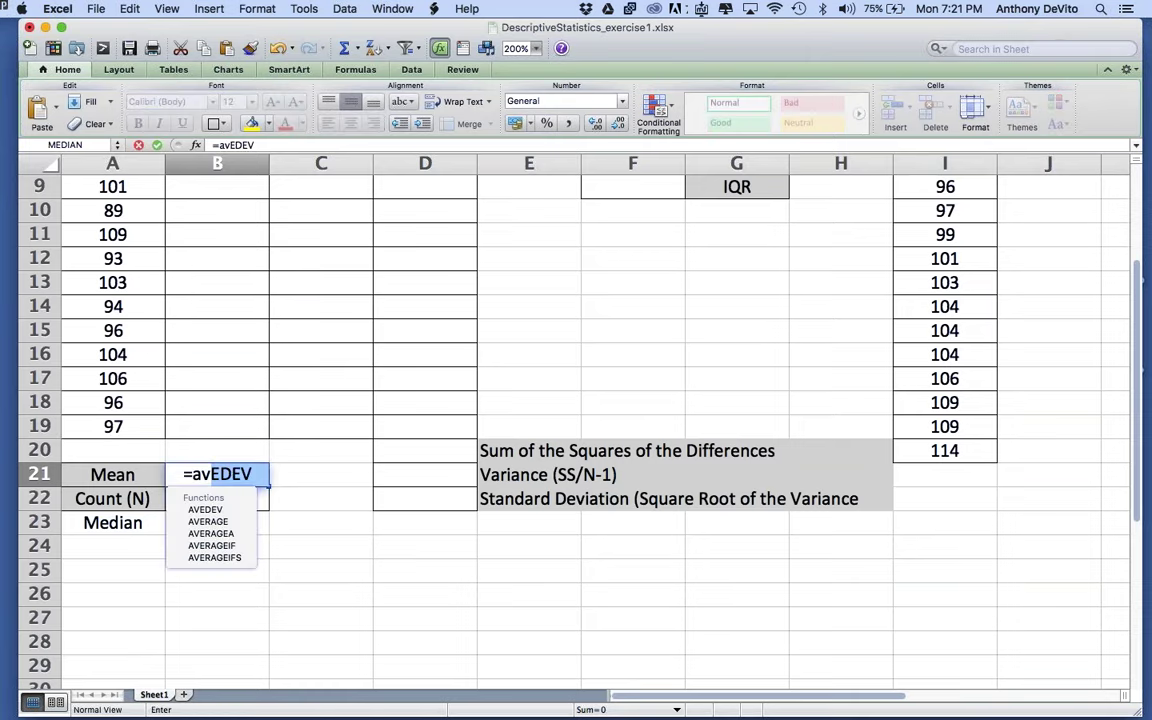
text(erage)
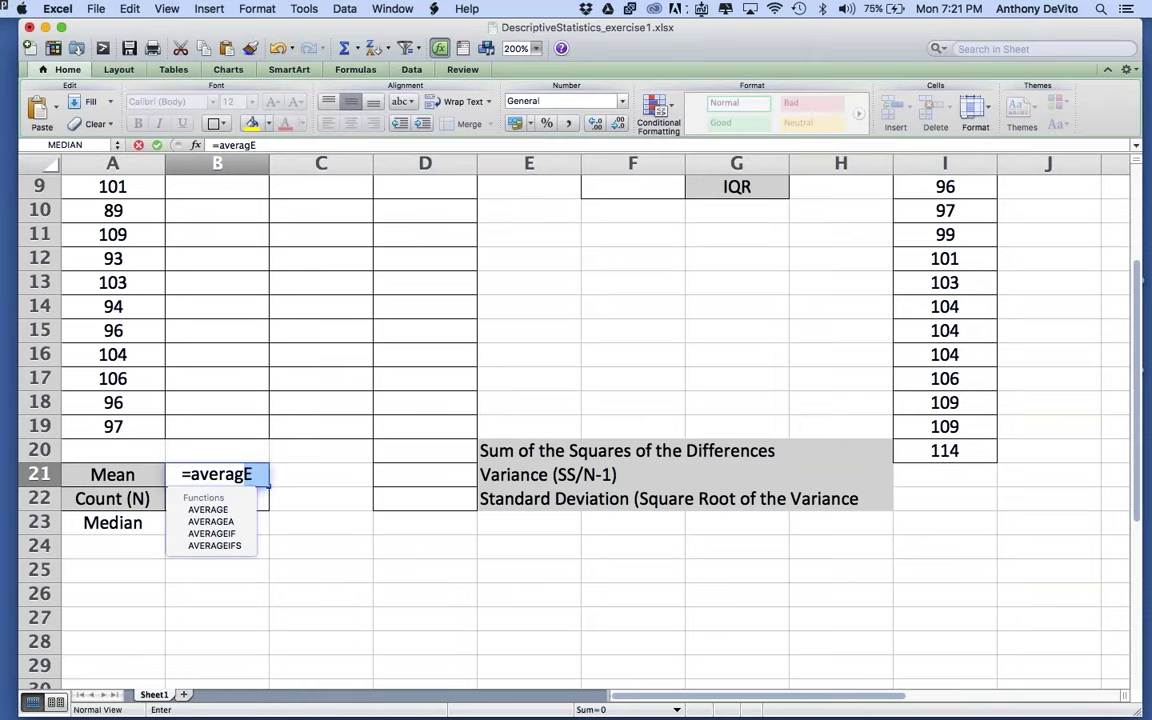
text(()
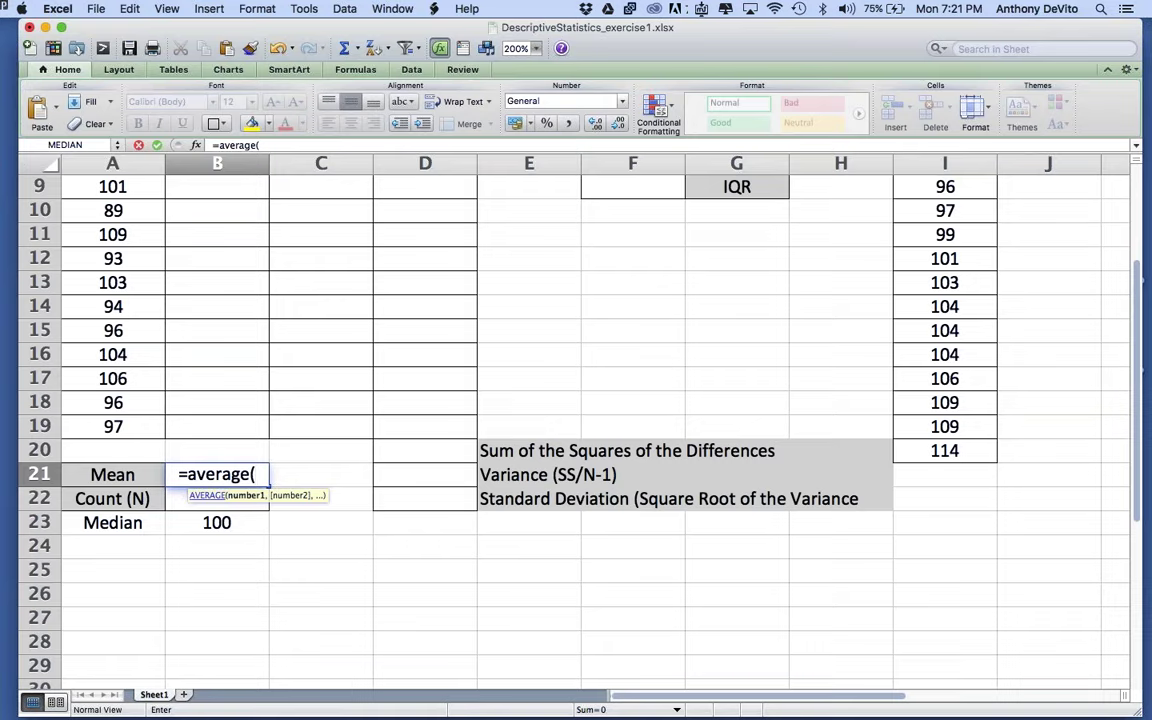
scroll(110, 300, up, 5)
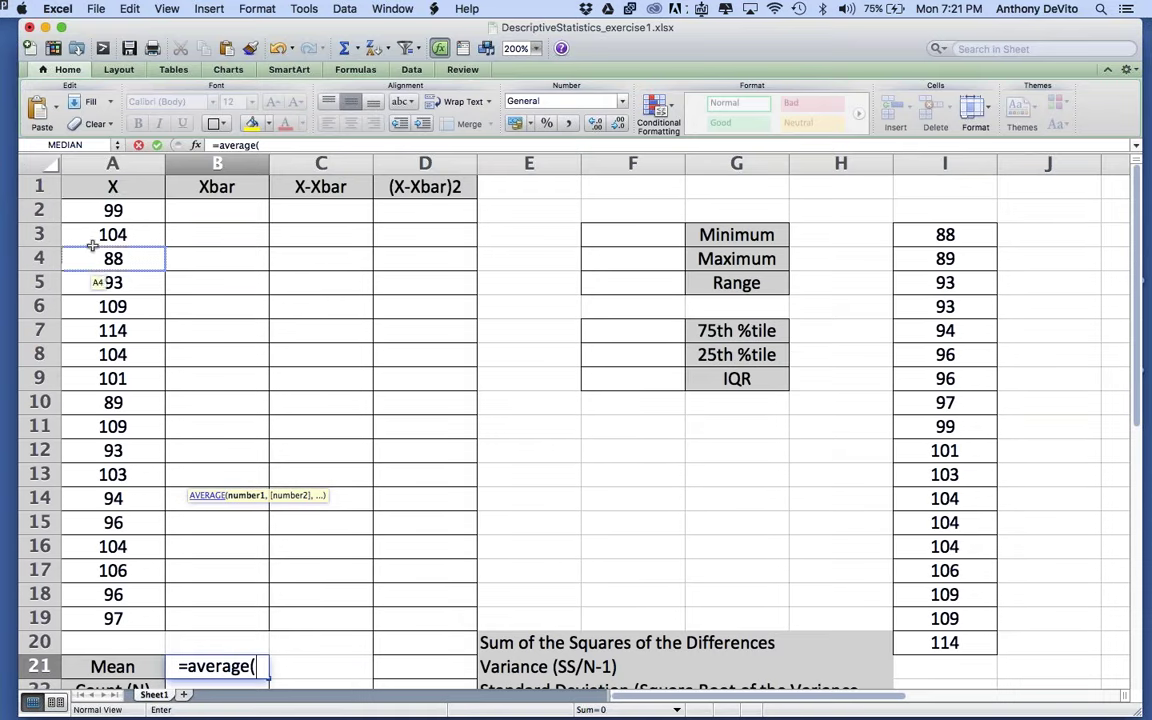
drag(104, 214, 112, 618)
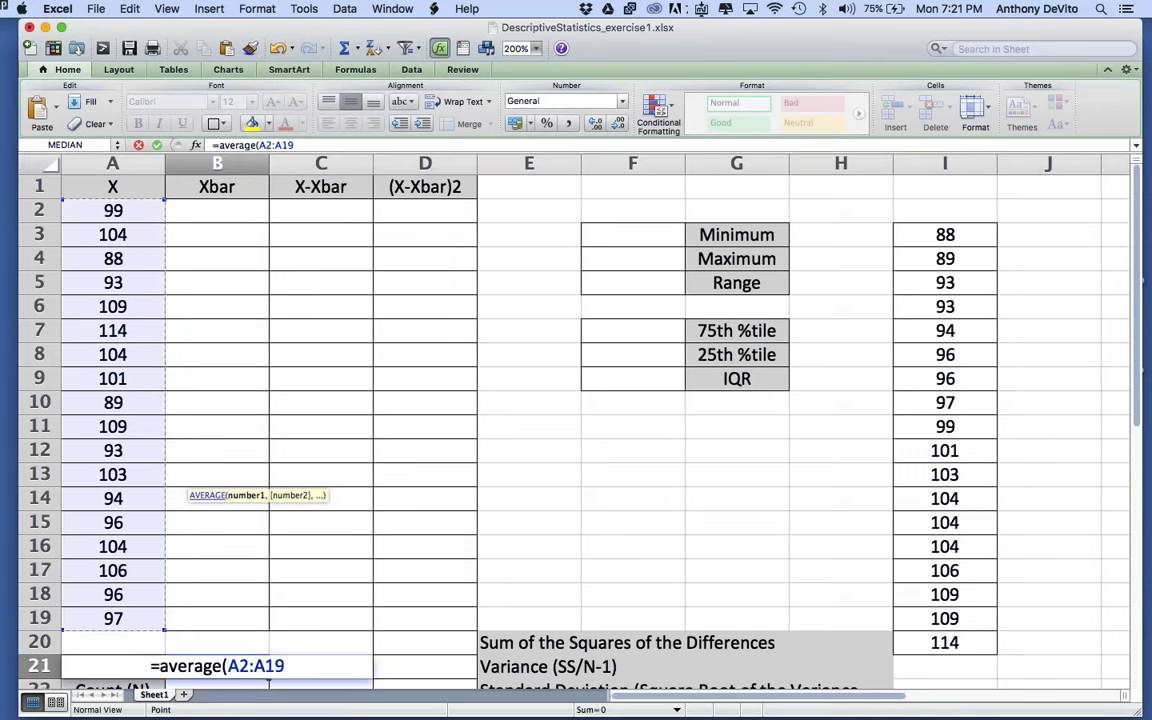
text())
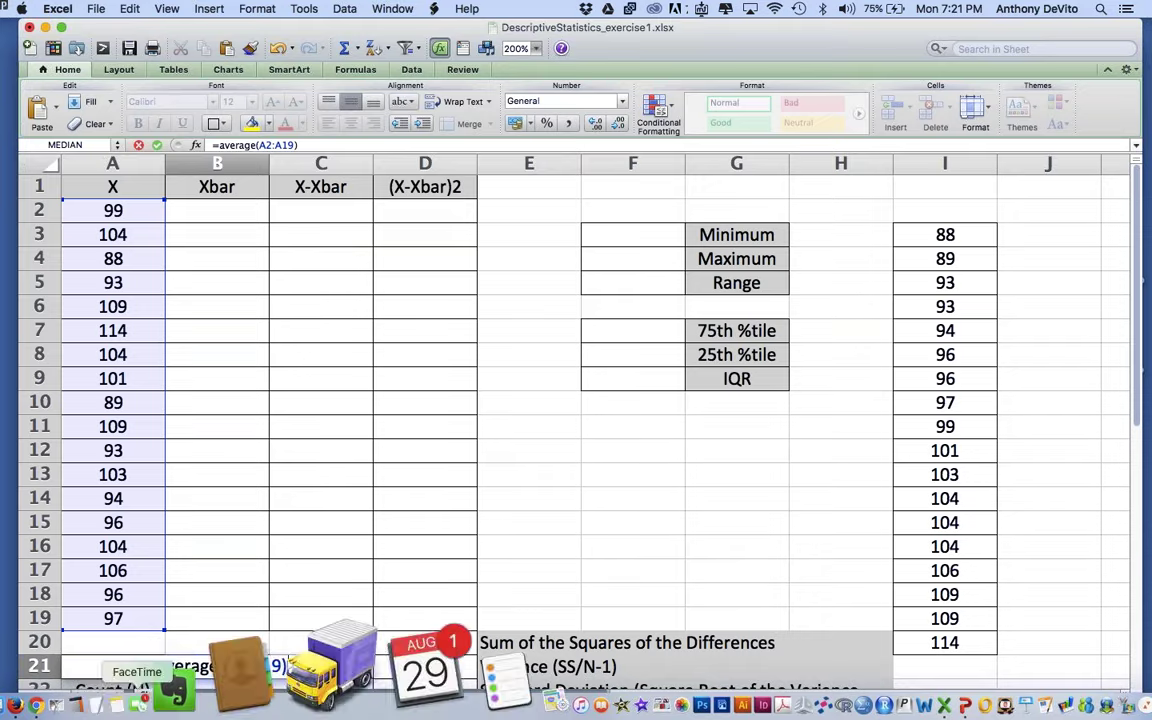
scroll(558, 507, down, 3)
key(Return)
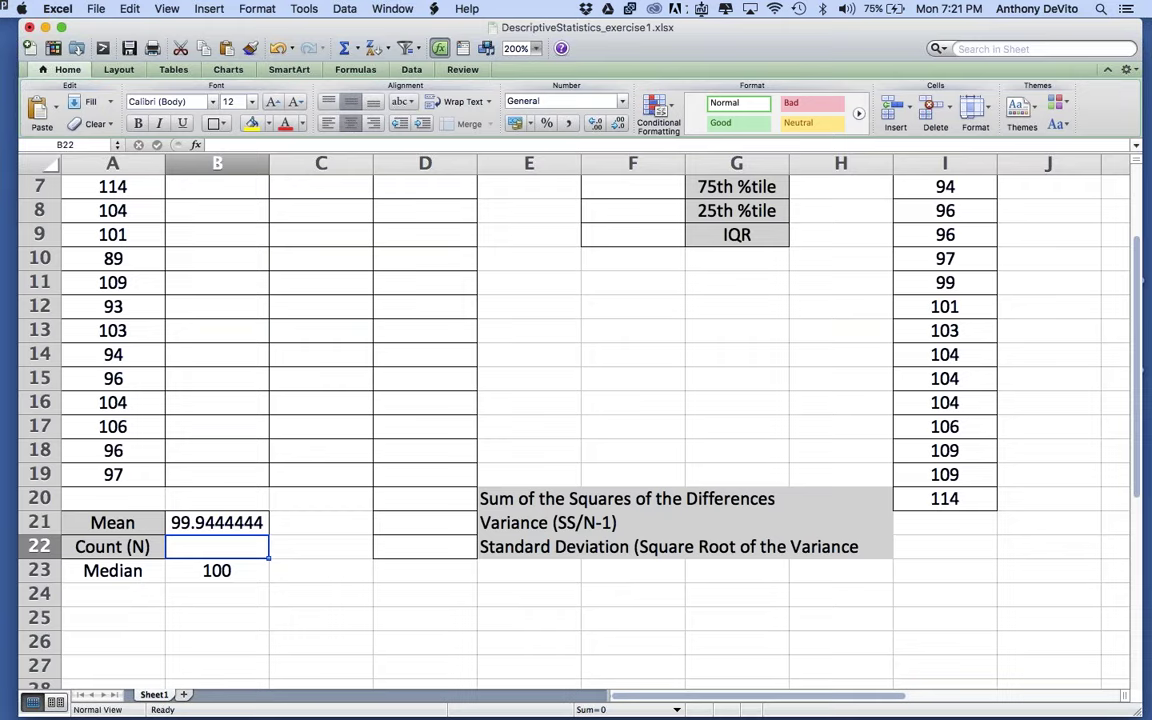
Format columns A to F with the Number category and 1 decimal place
scroll(290, 221, up, 3)
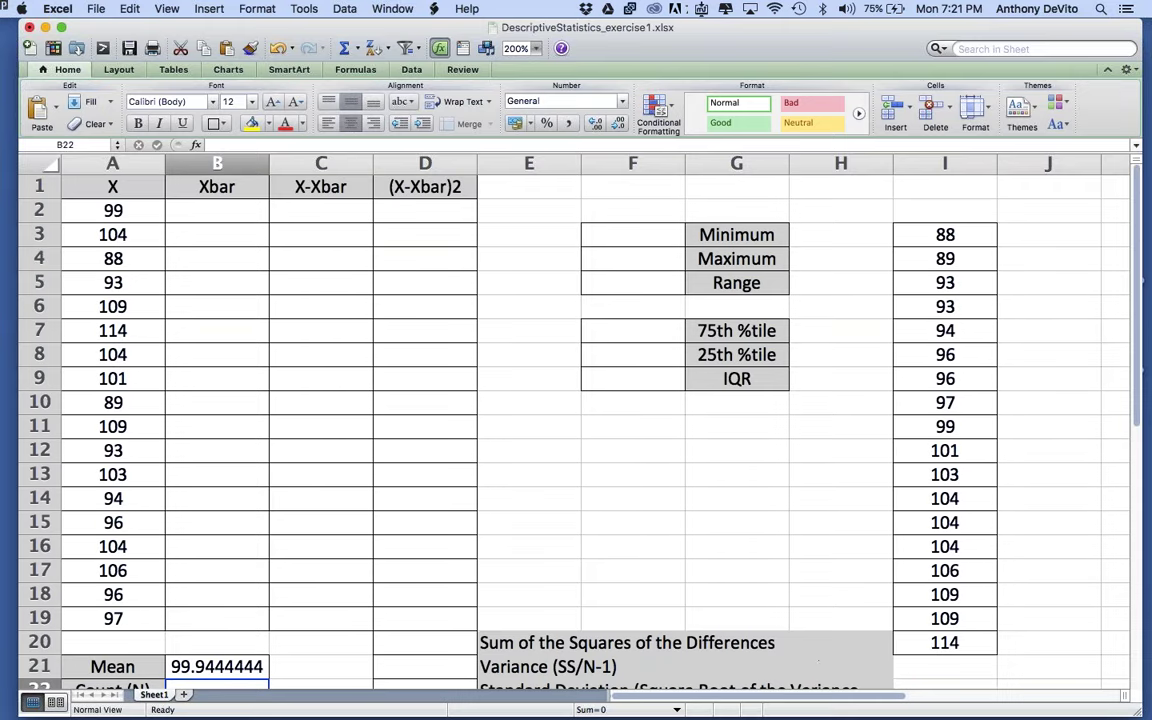
drag(113, 163, 686, 178)
click(257, 9)
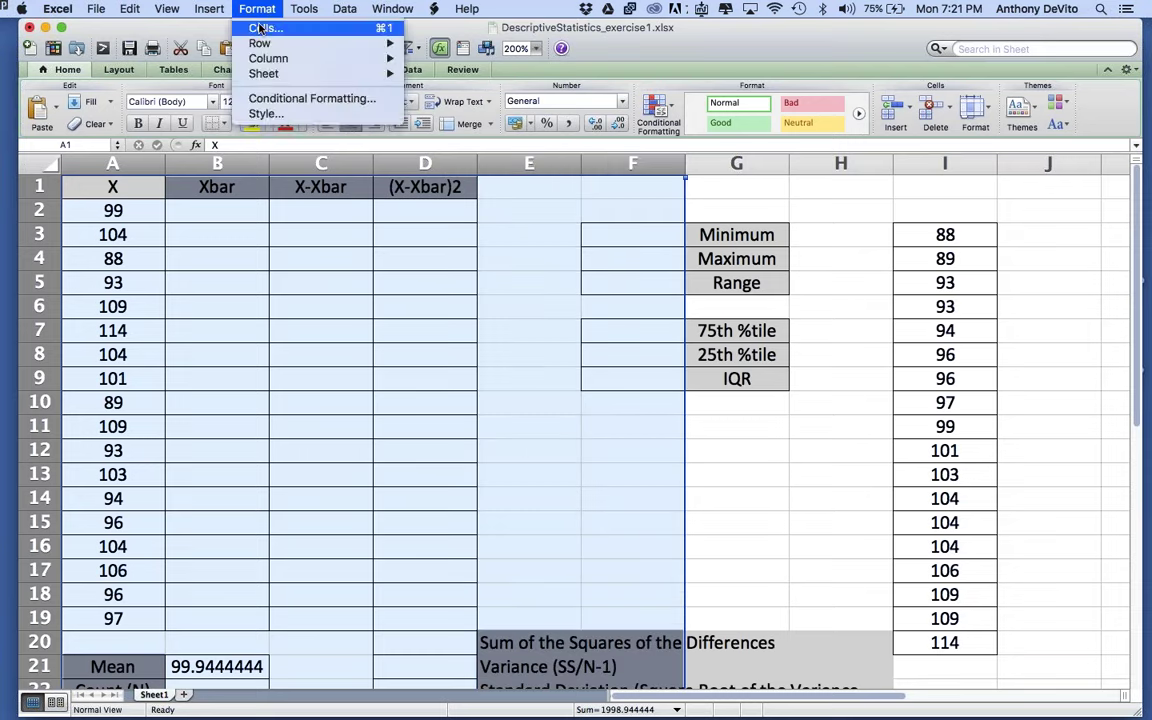
click(259, 28)
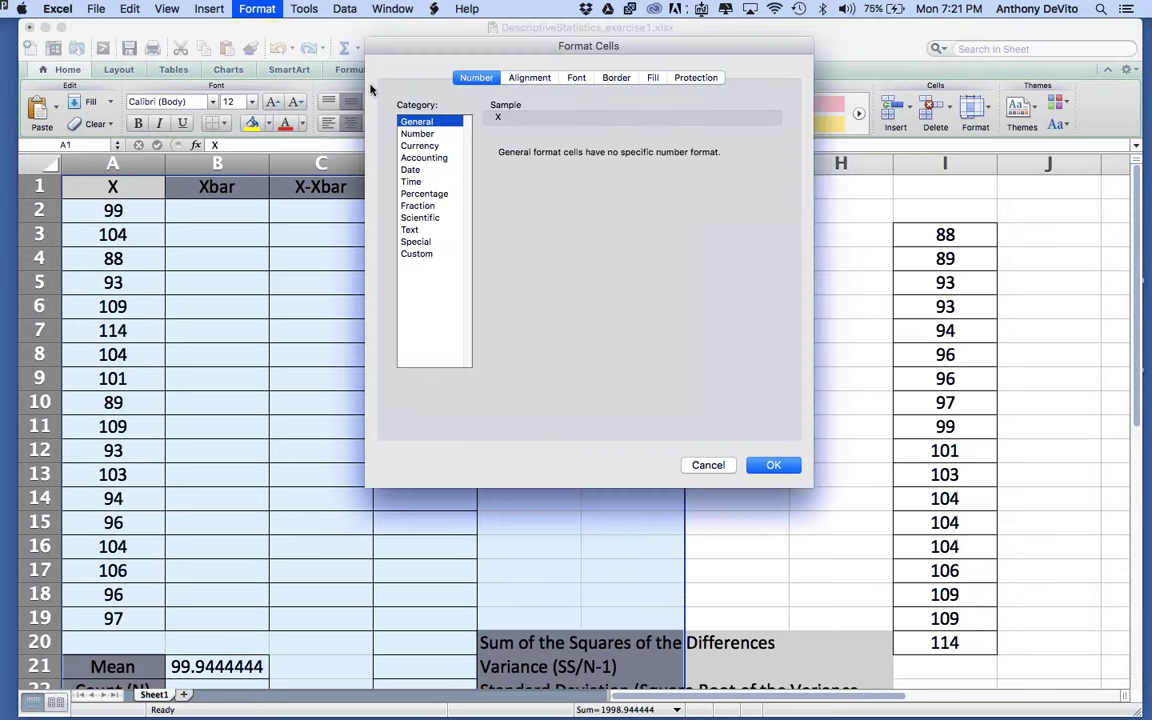
click(428, 133)
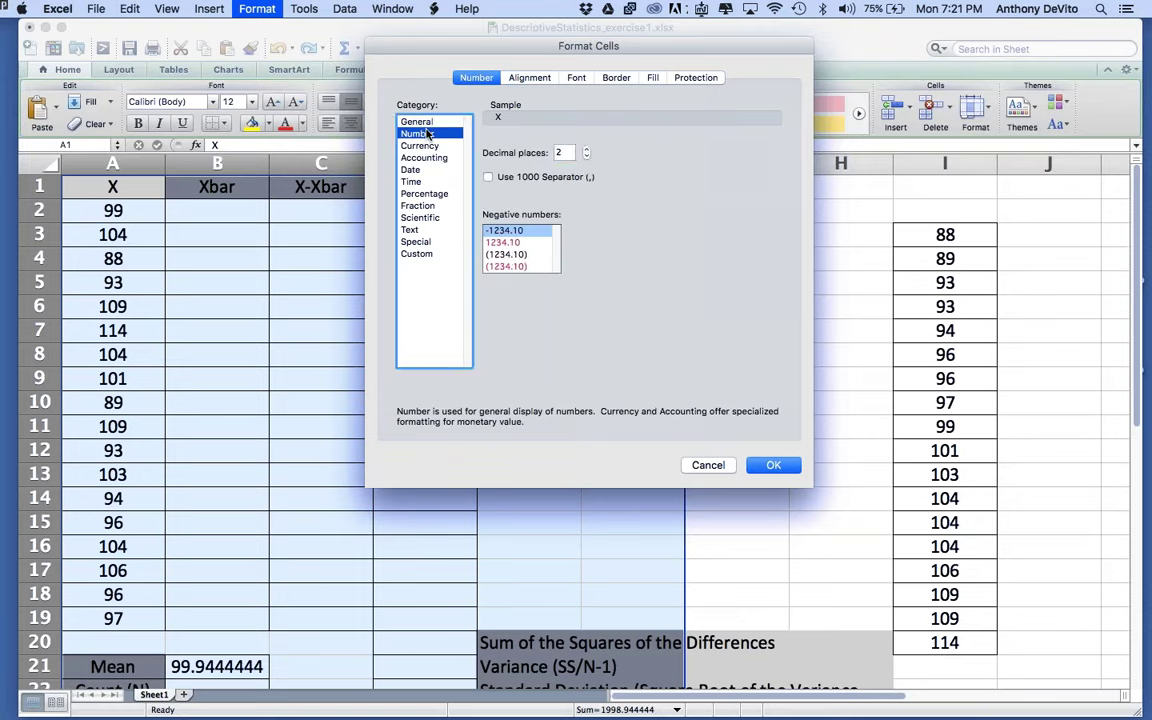
click(588, 148)
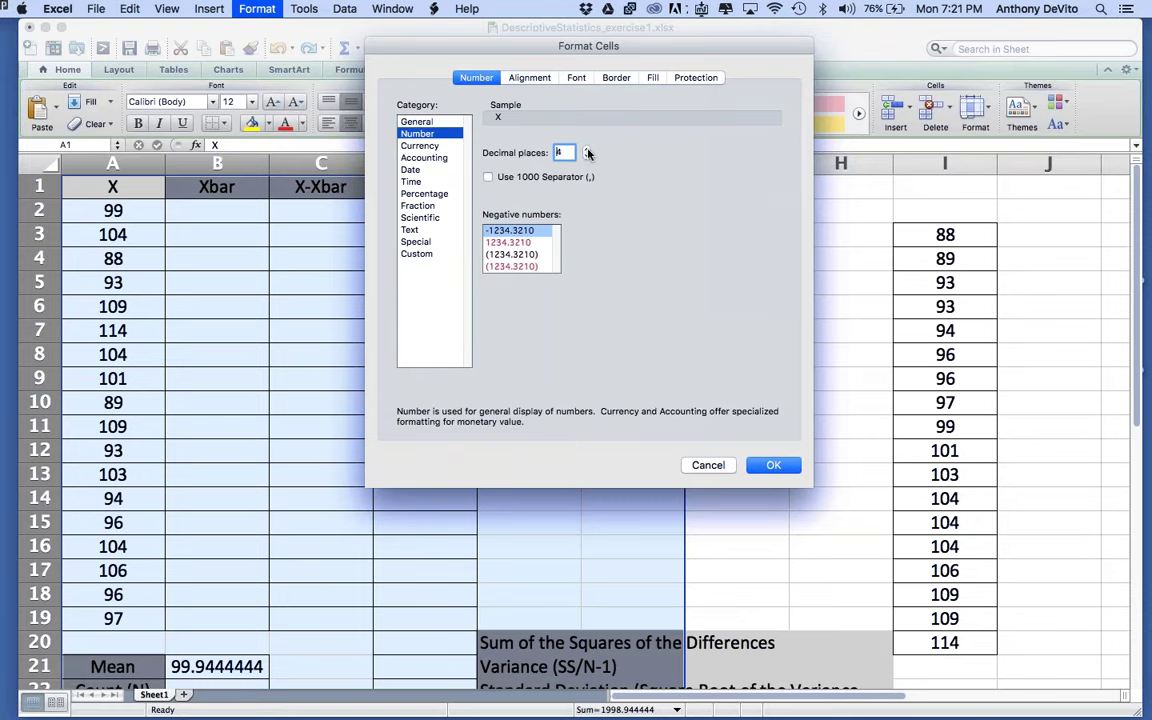
click(587, 155)
click(587, 155)
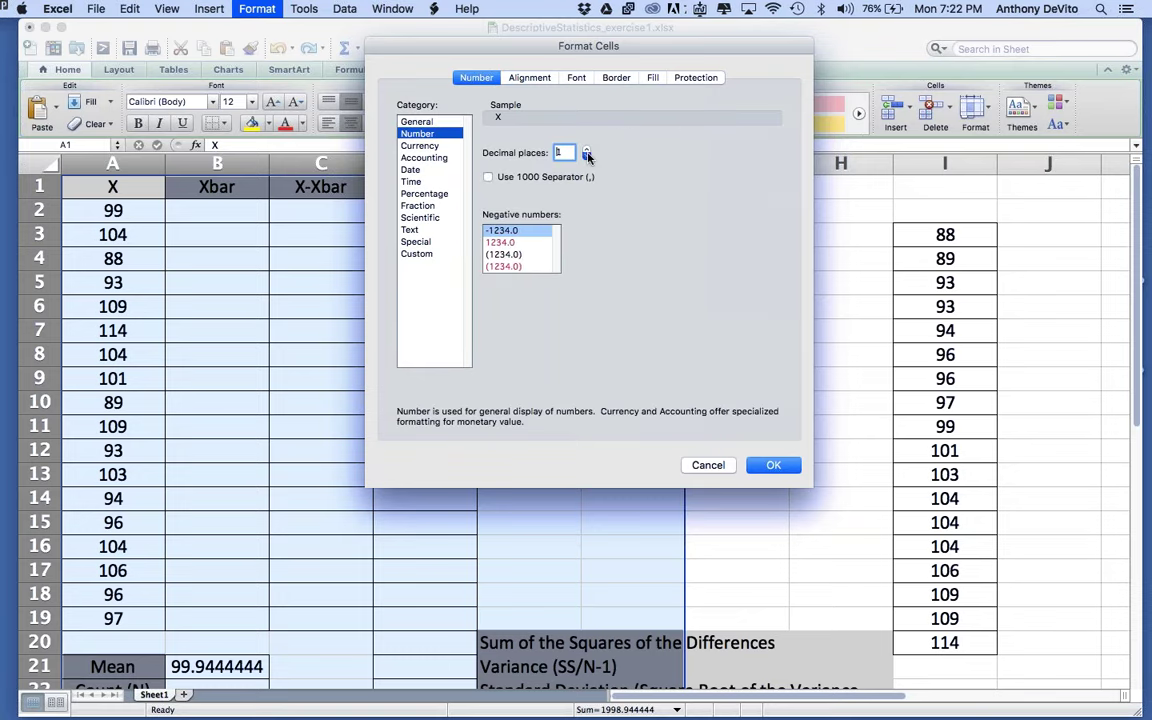
click(770, 465)
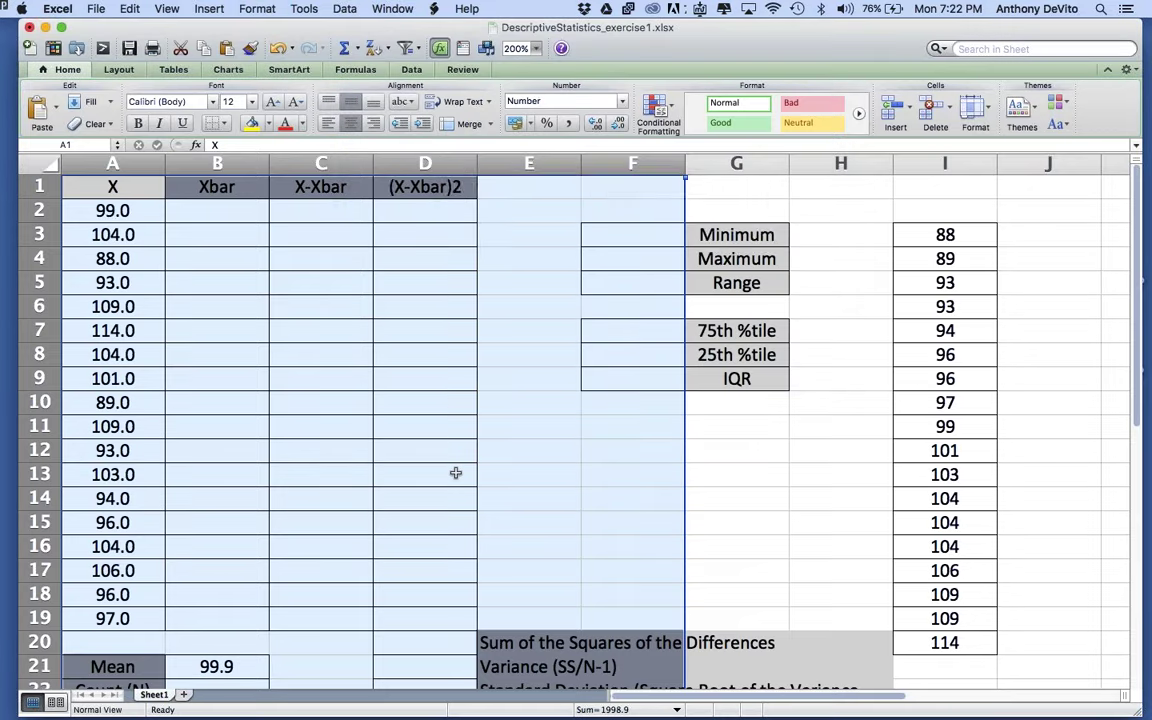
Examine the mean in B21 and the median in B23 against the X values in column A
scroll(455, 472, down, 3)
scroll(455, 472, down, 3)
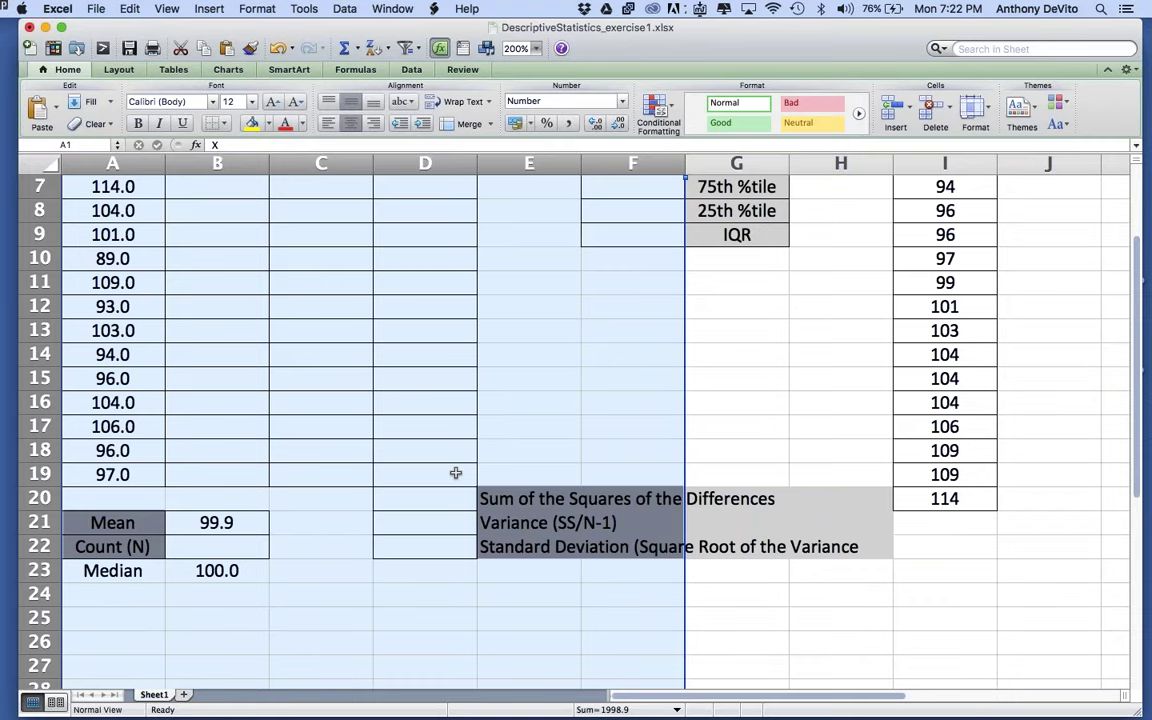
scroll(355, 532, up, 5)
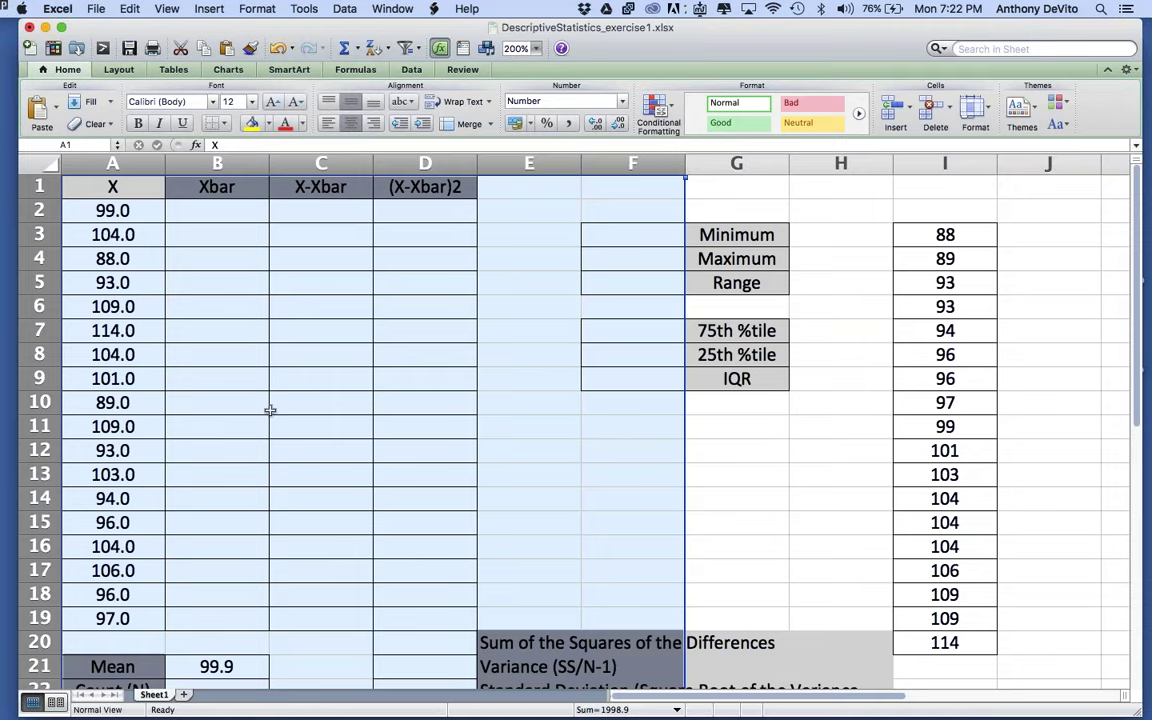
scroll(270, 410, down, 2)
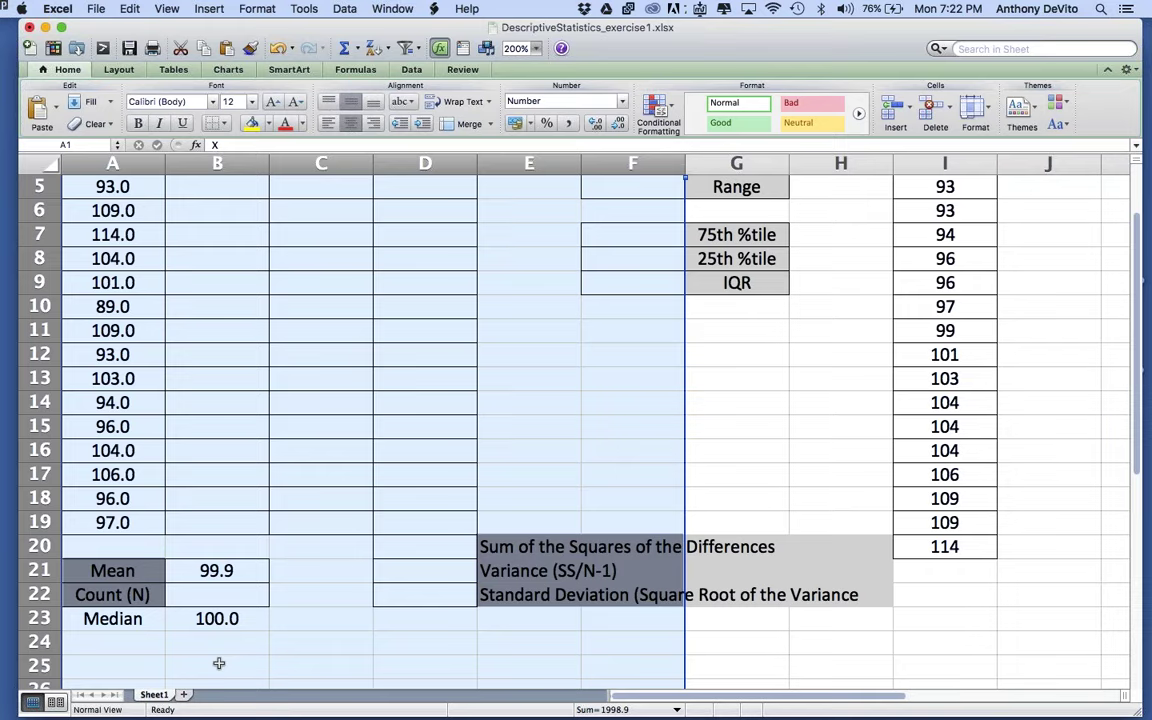
scroll(219, 663, up, 3)
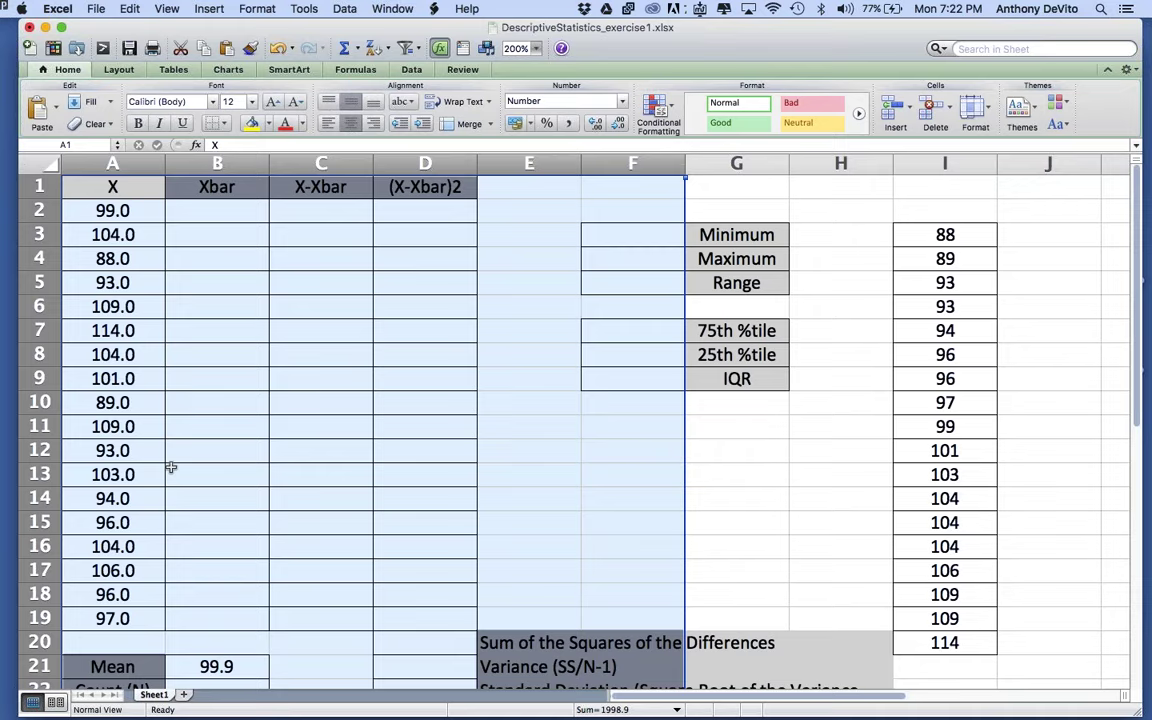
scroll(171, 467, down, 1)
scroll(171, 467, down, 3)
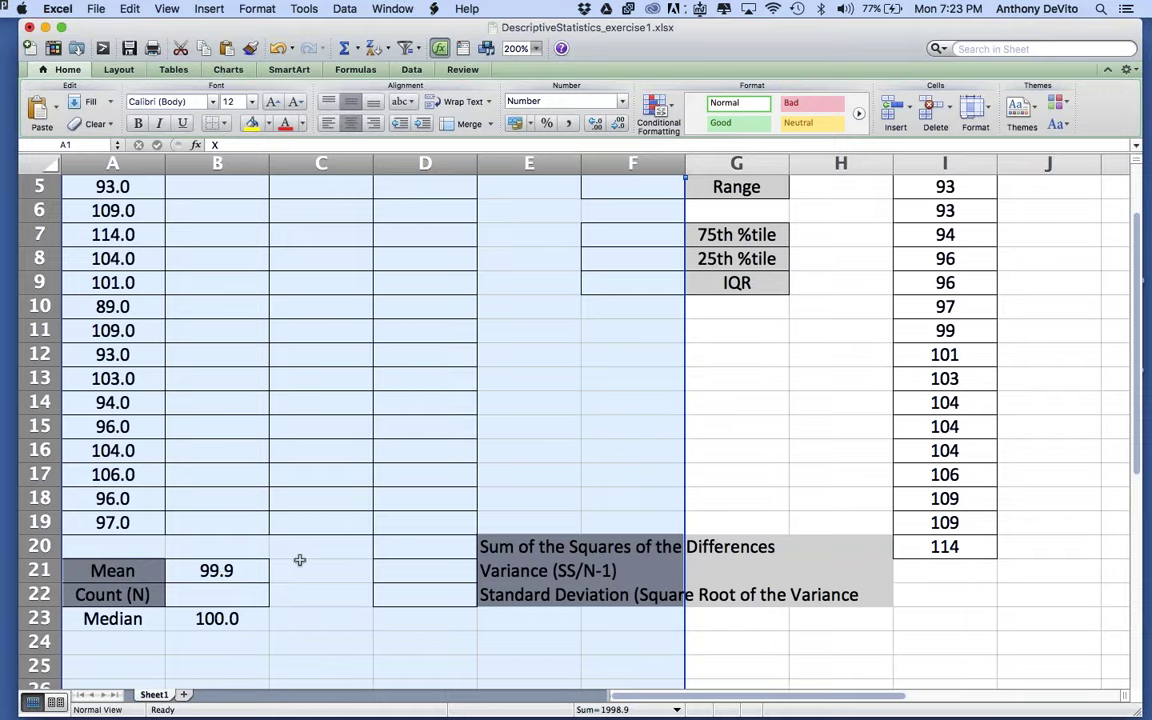
scroll(222, 568, up, 4)
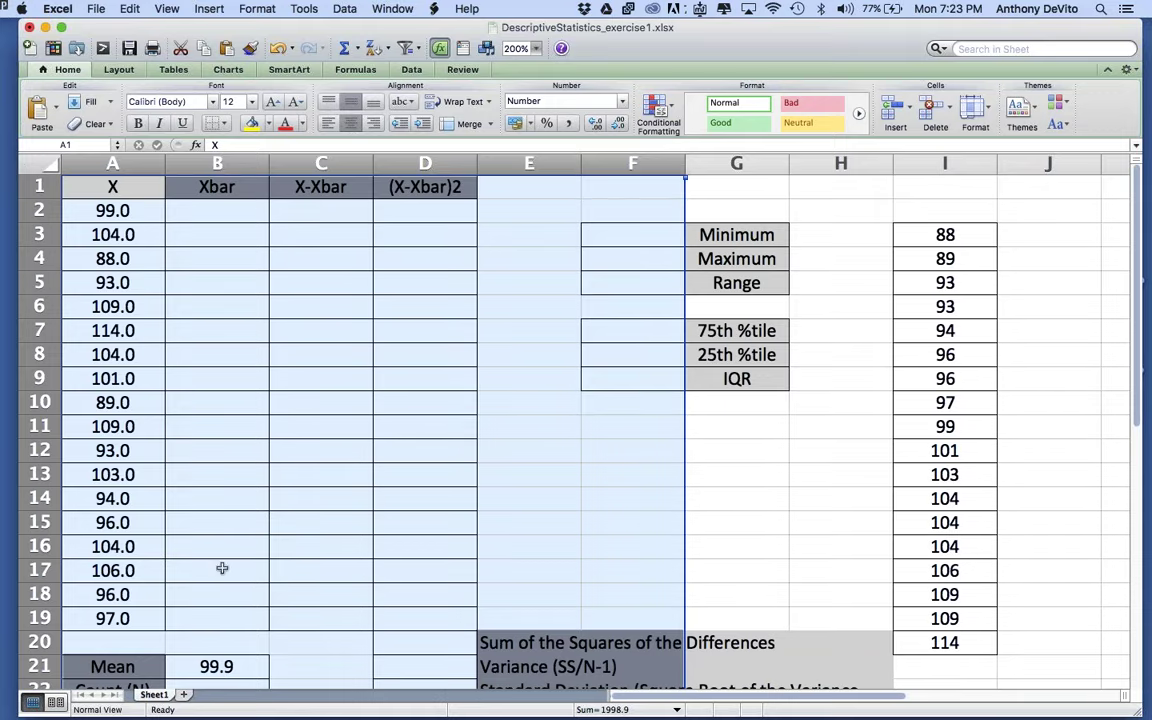
Enter =B21 in the first Xbar cell, B2, and fill the formula down to B19
click(203, 209)
text(=)
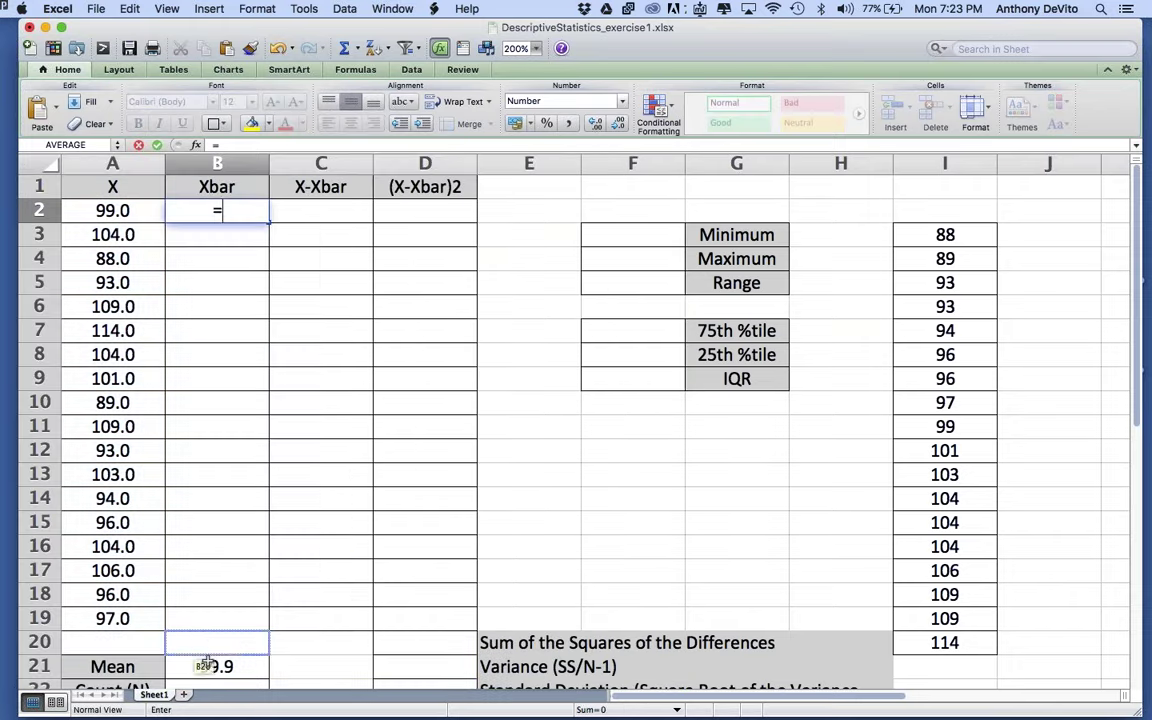
click(205, 665)
key(Return)
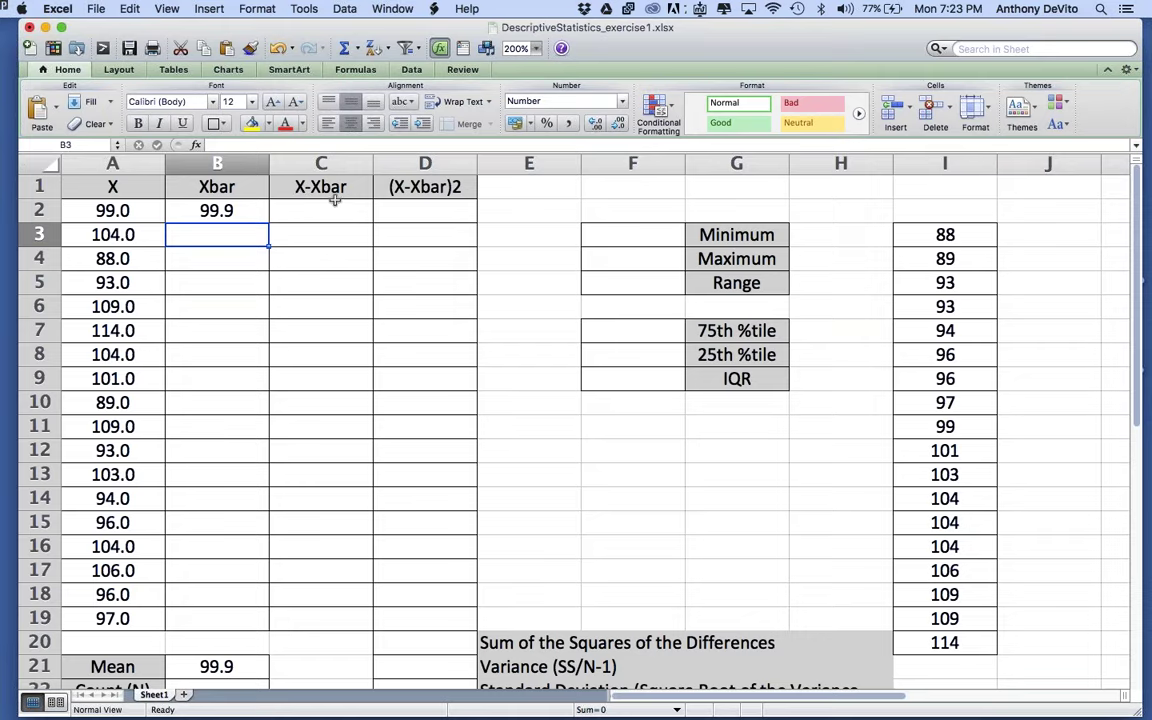
click(226, 212)
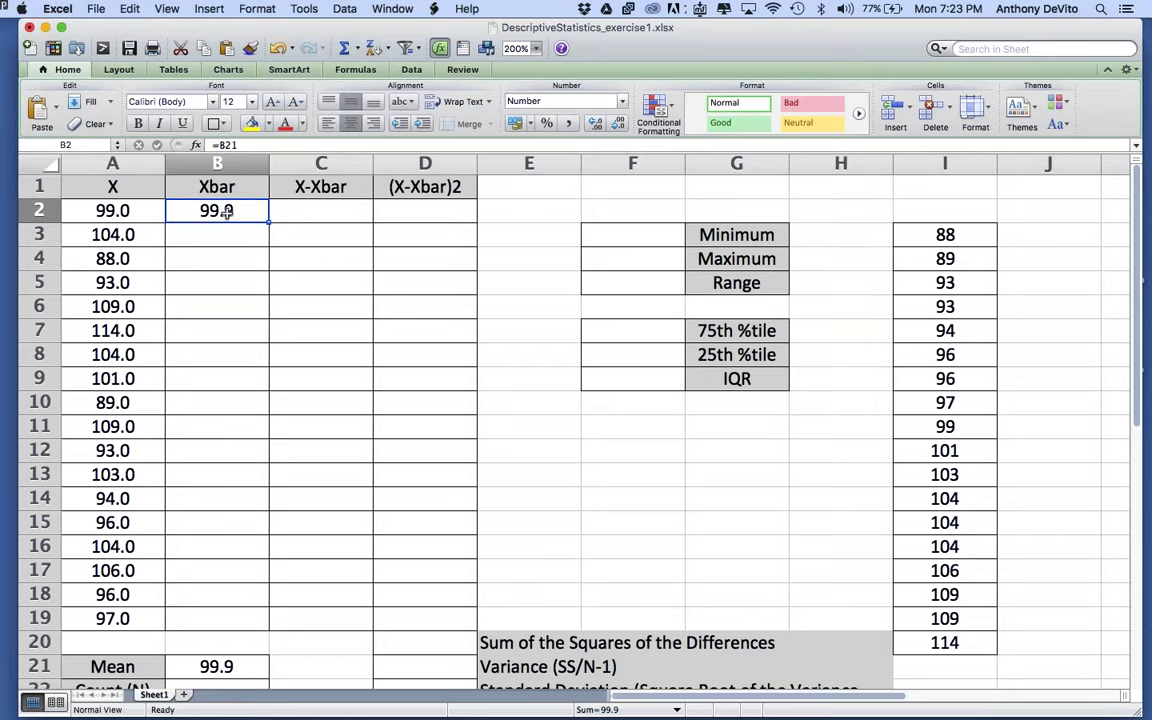
drag(268, 222, 270, 634)
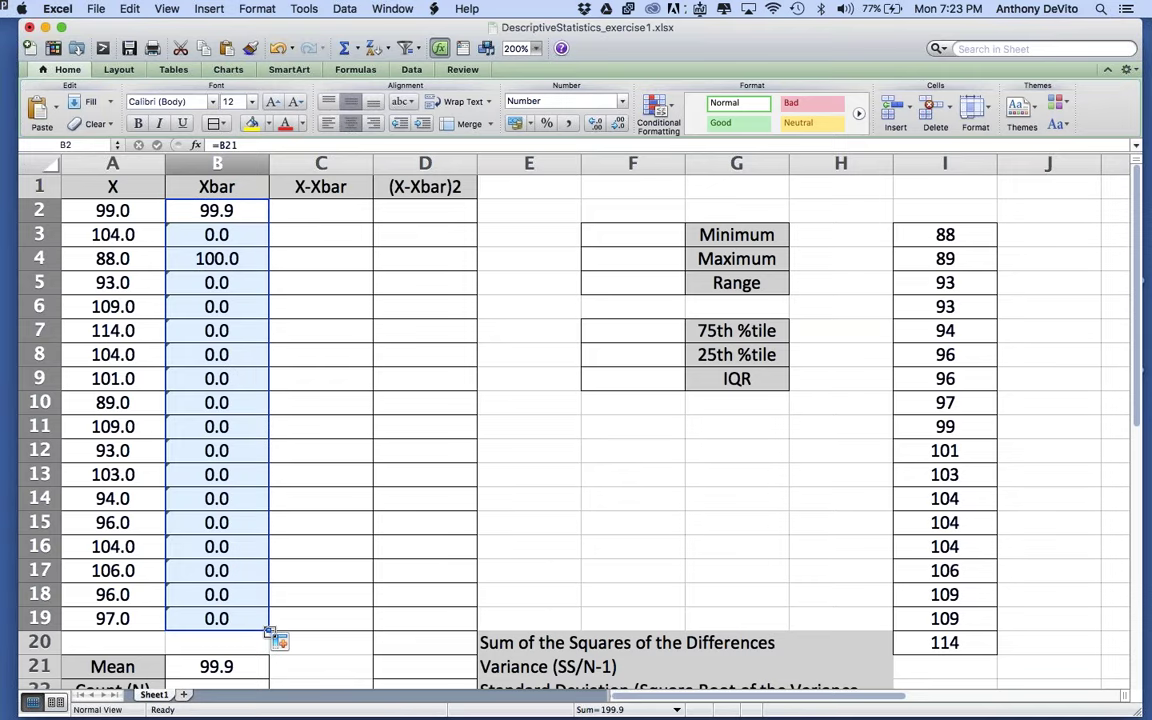
Inspect the Xbar formulas in B2 through B5 and the cells from B21 downward that they reference
scroll(268, 620, down, 2)
scroll(268, 620, up, 2)
click(210, 209)
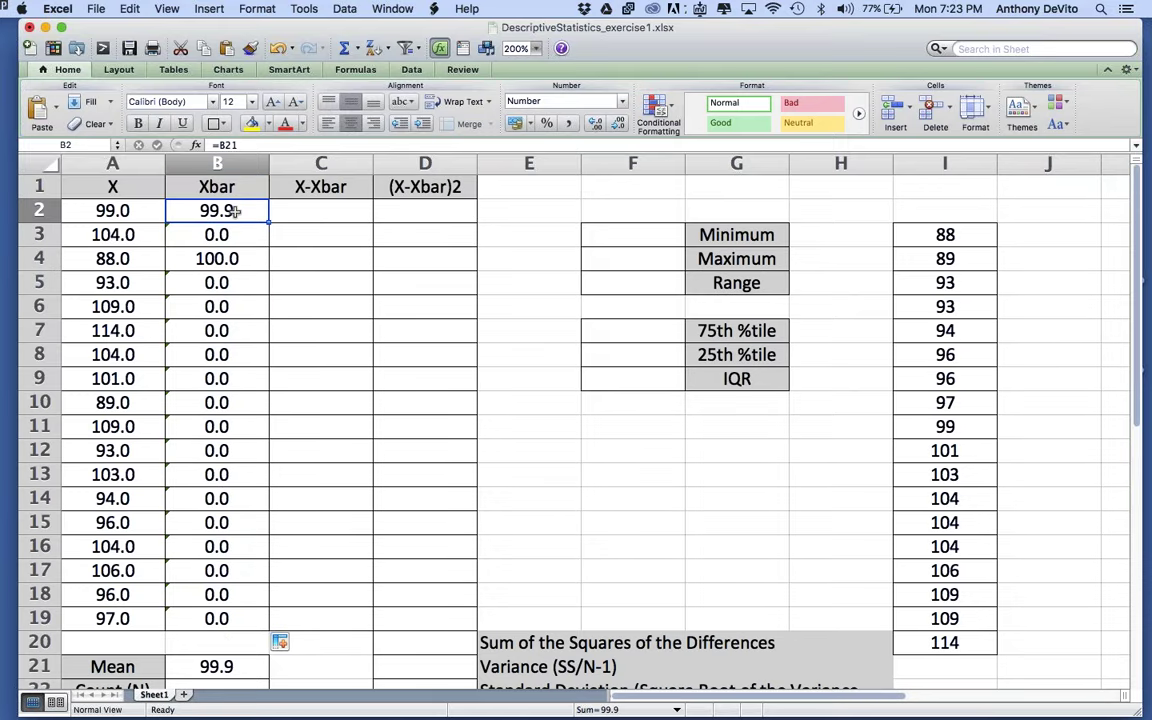
click(231, 235)
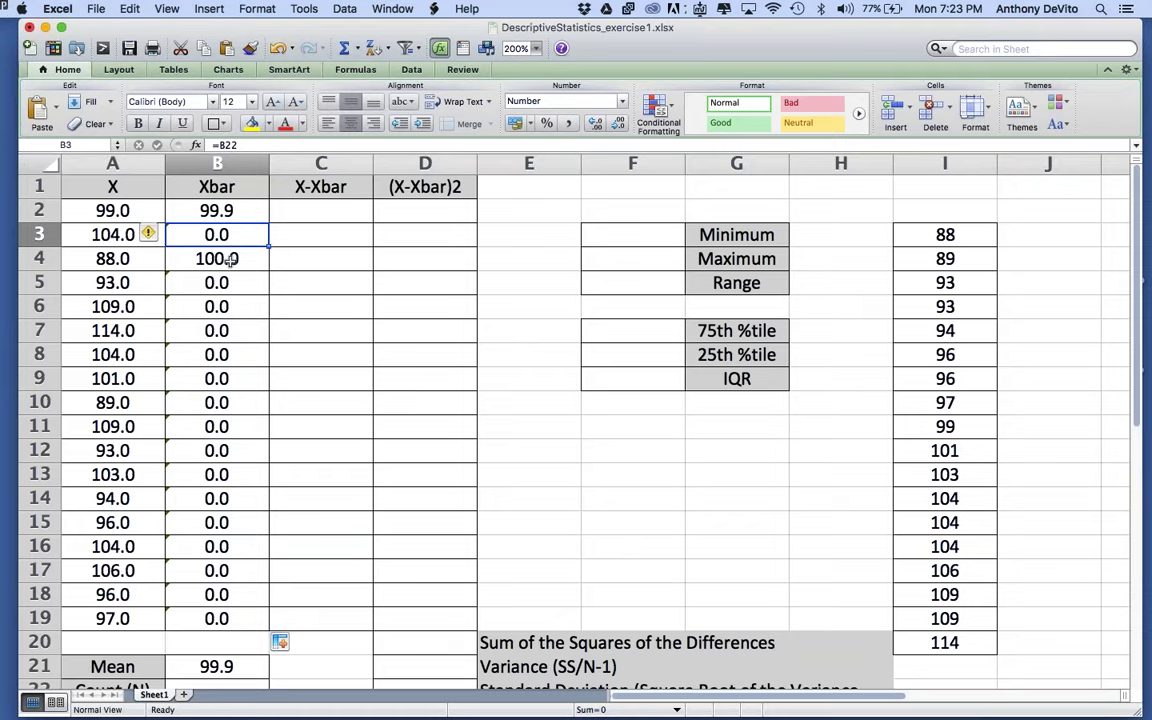
click(230, 259)
click(230, 283)
scroll(225, 385, down, 5)
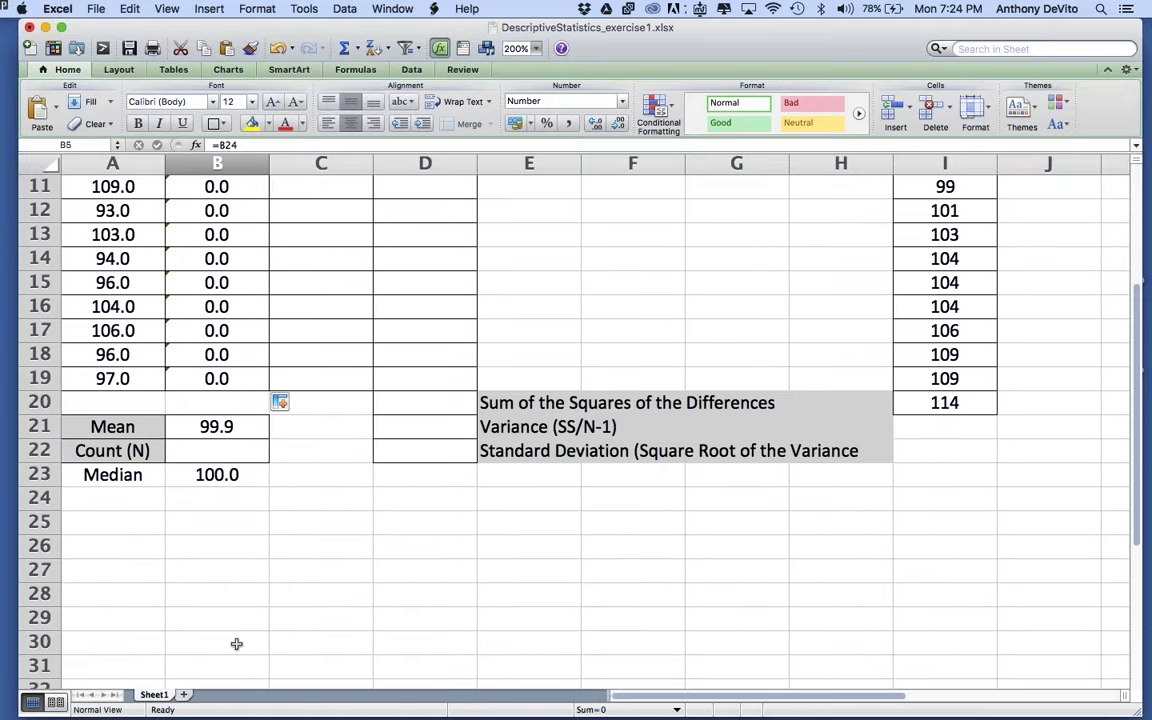
scroll(236, 643, up, 5)
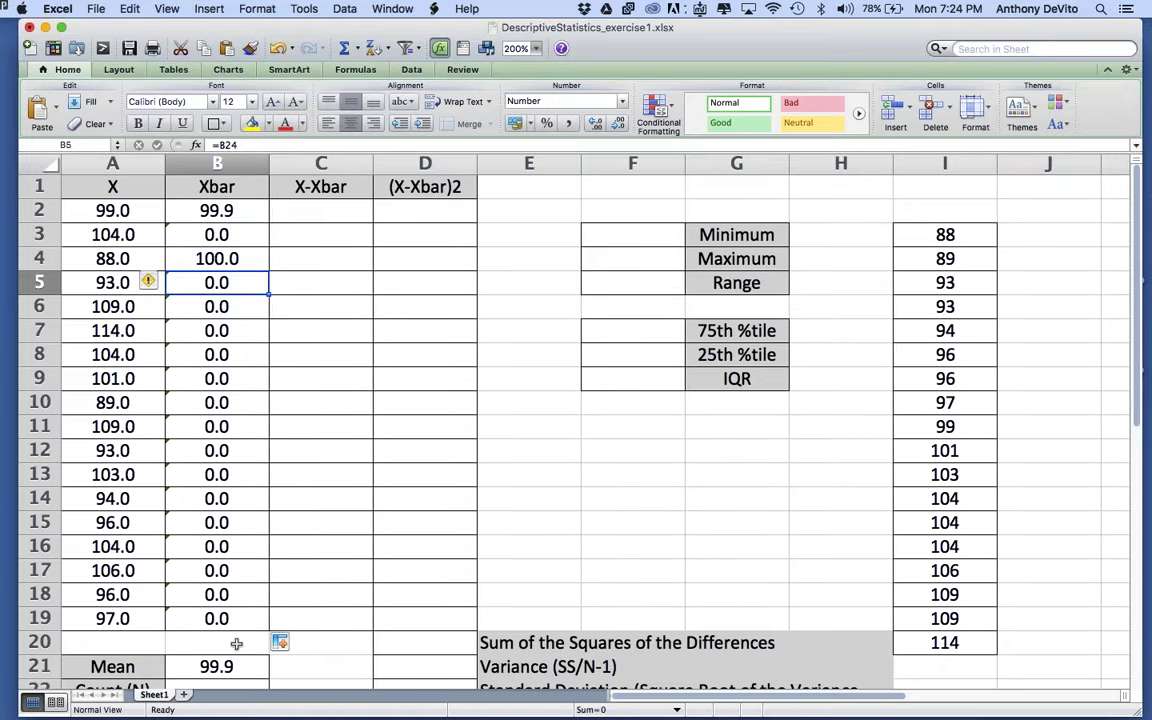
Make the mean reference in Xbar cell B2 absolute, changing its formula to =$B$21
click(205, 208)
click(243, 146)
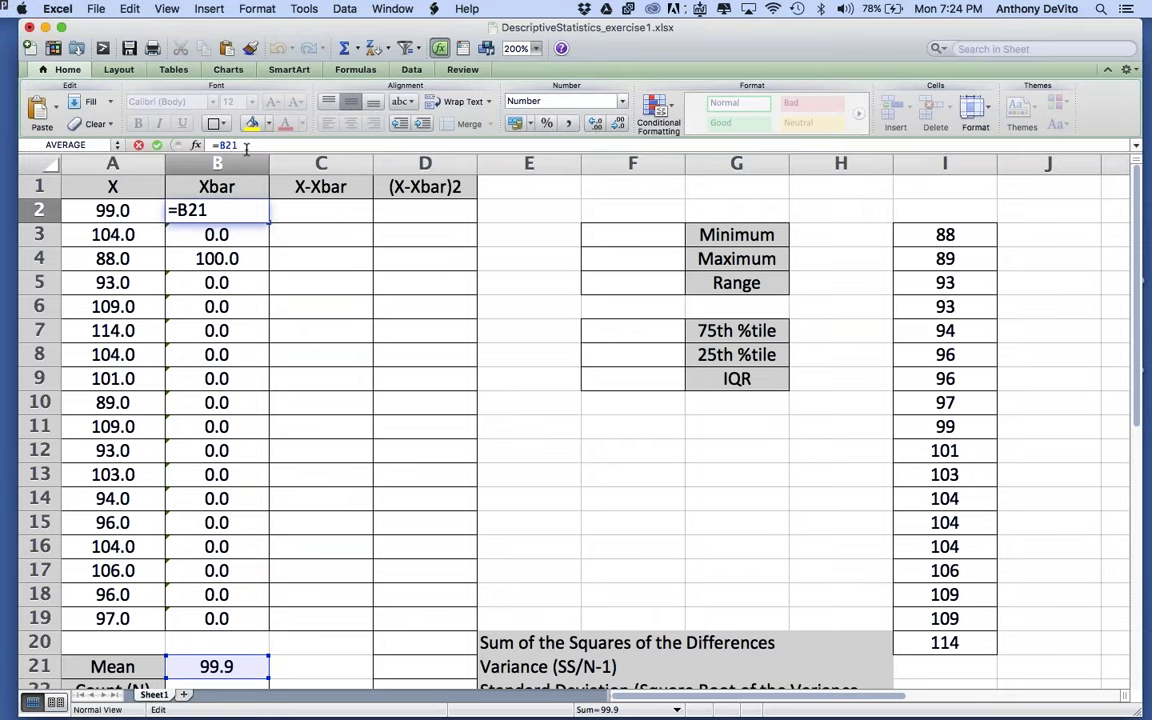
click(219, 145)
text($)
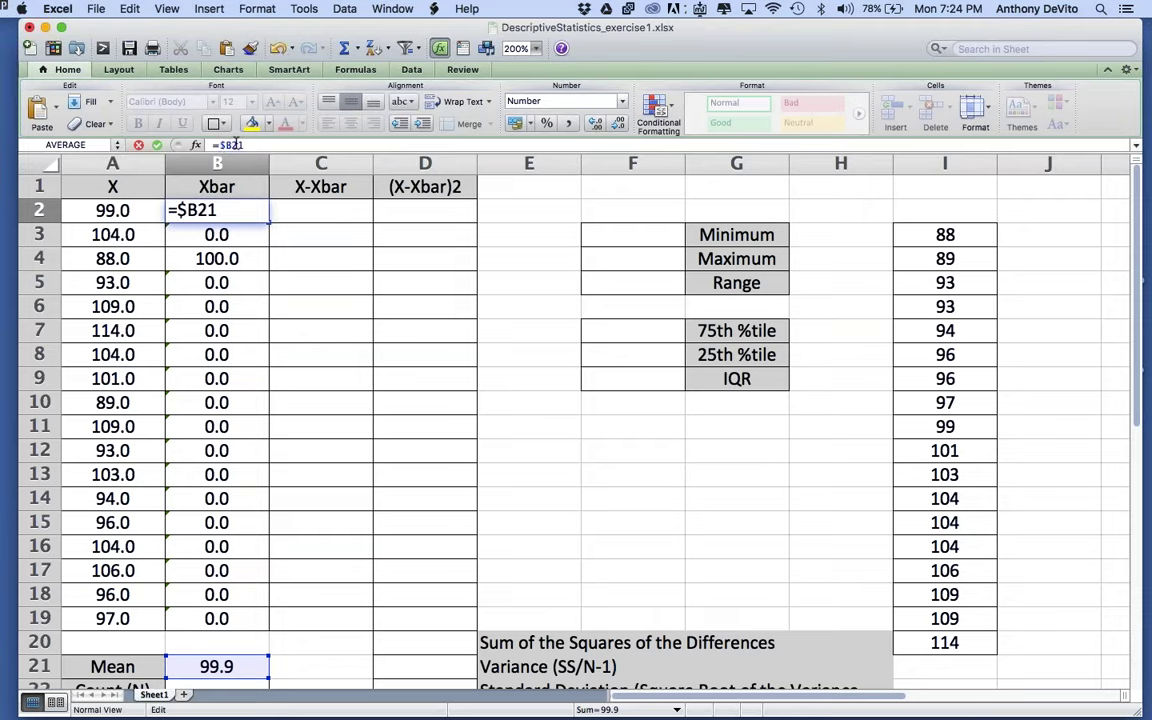
key(Right)
text($)
key(Return)
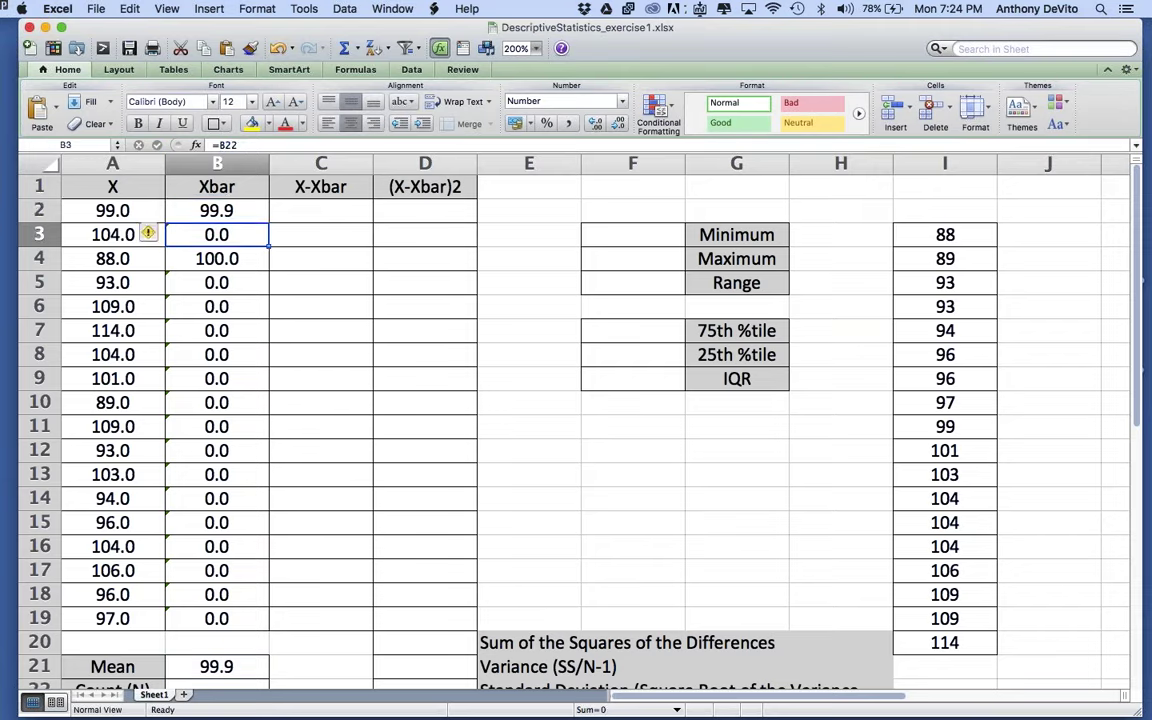
Fill the absolute mean formula from Xbar cell B2 down to B19
click(212, 205)
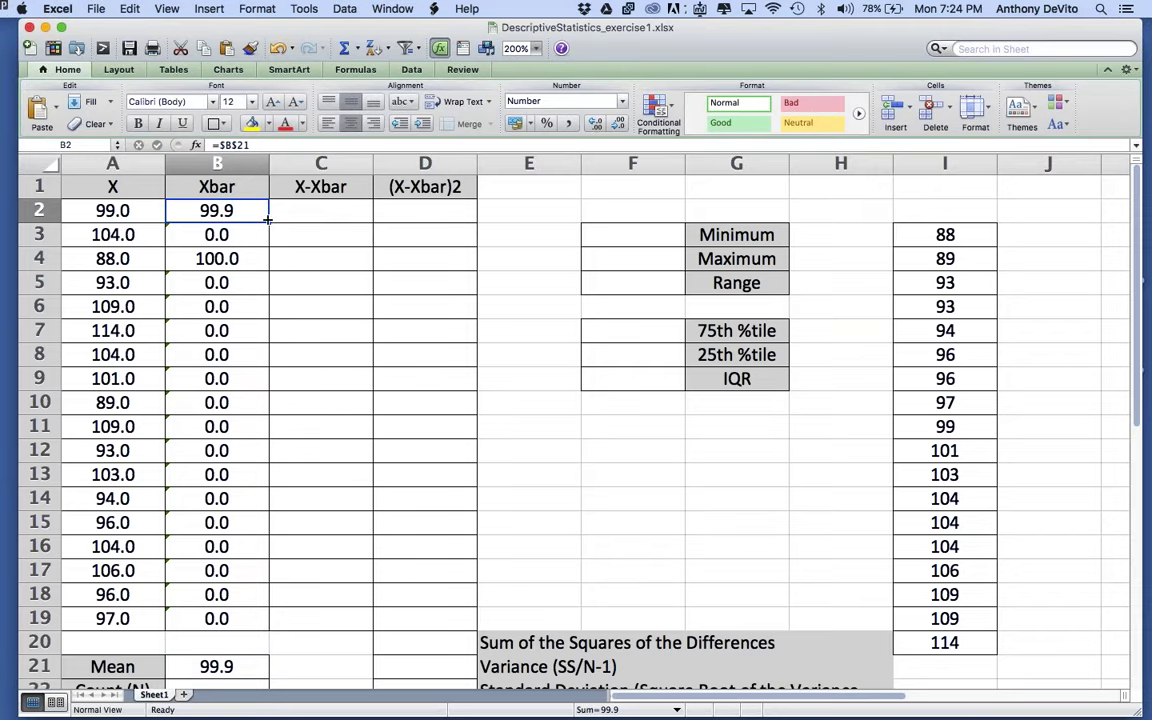
drag(267, 218, 260, 505)
drag(265, 594, 265, 625)
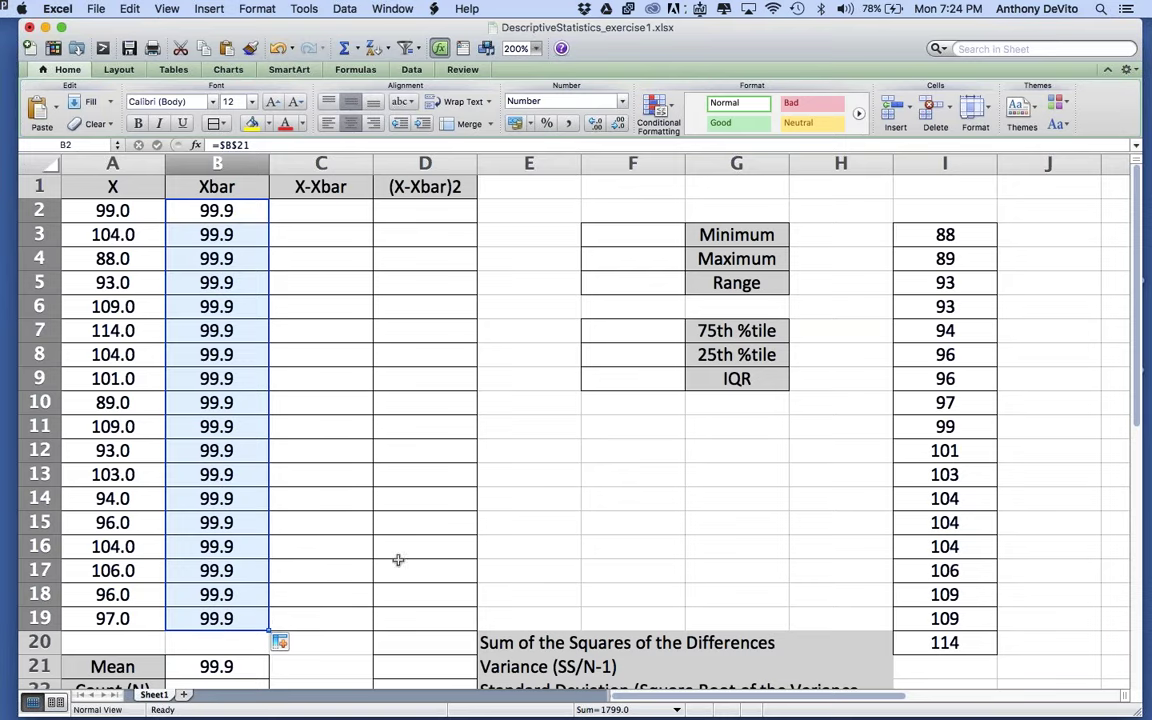
Enter =A2-B2 in the first X-Xbar cell, C2, and fill the formula down to C19
click(330, 207)
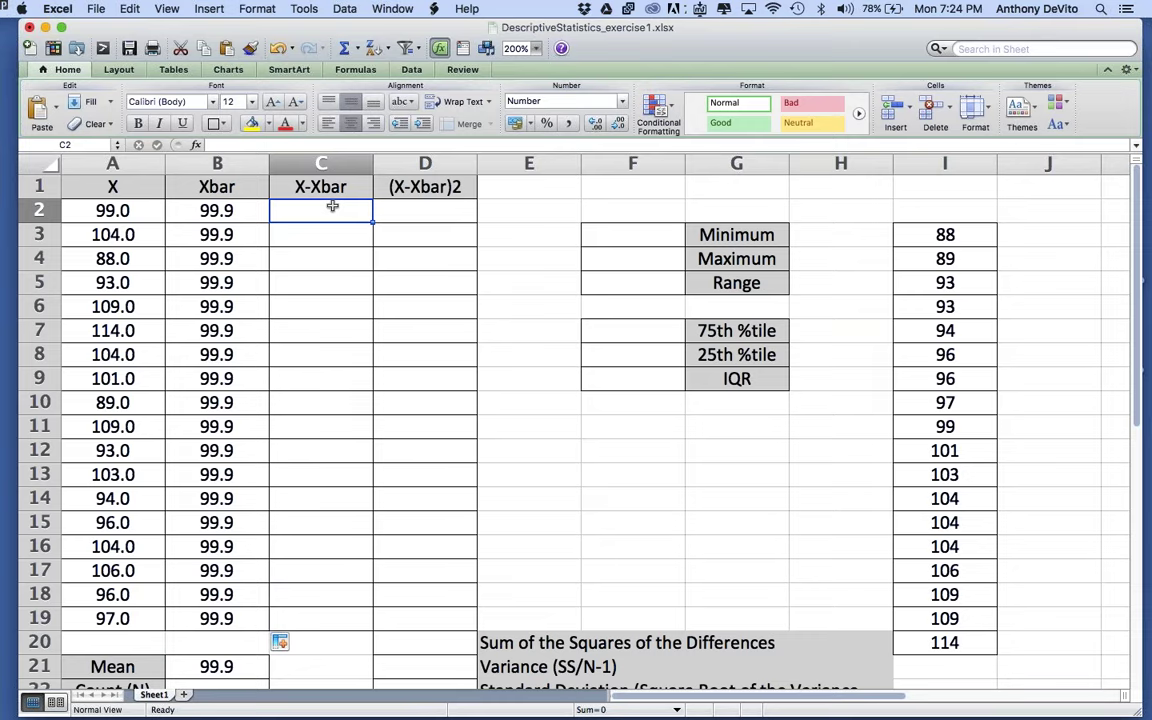
text(=)
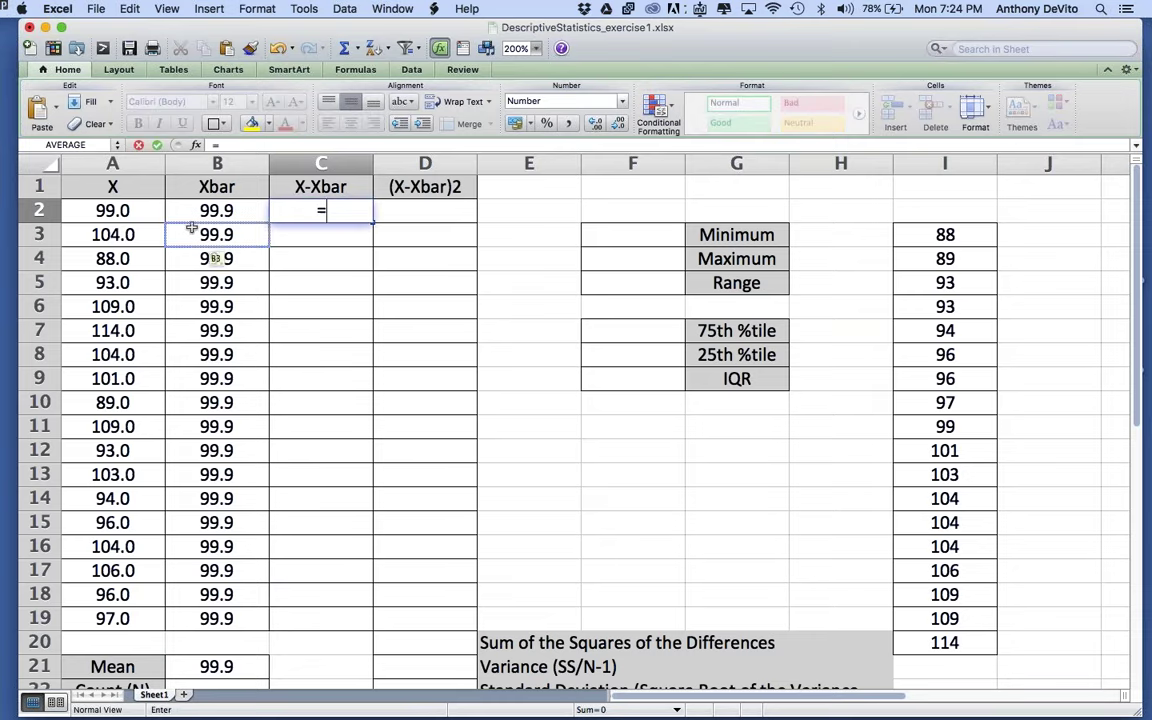
click(105, 207)
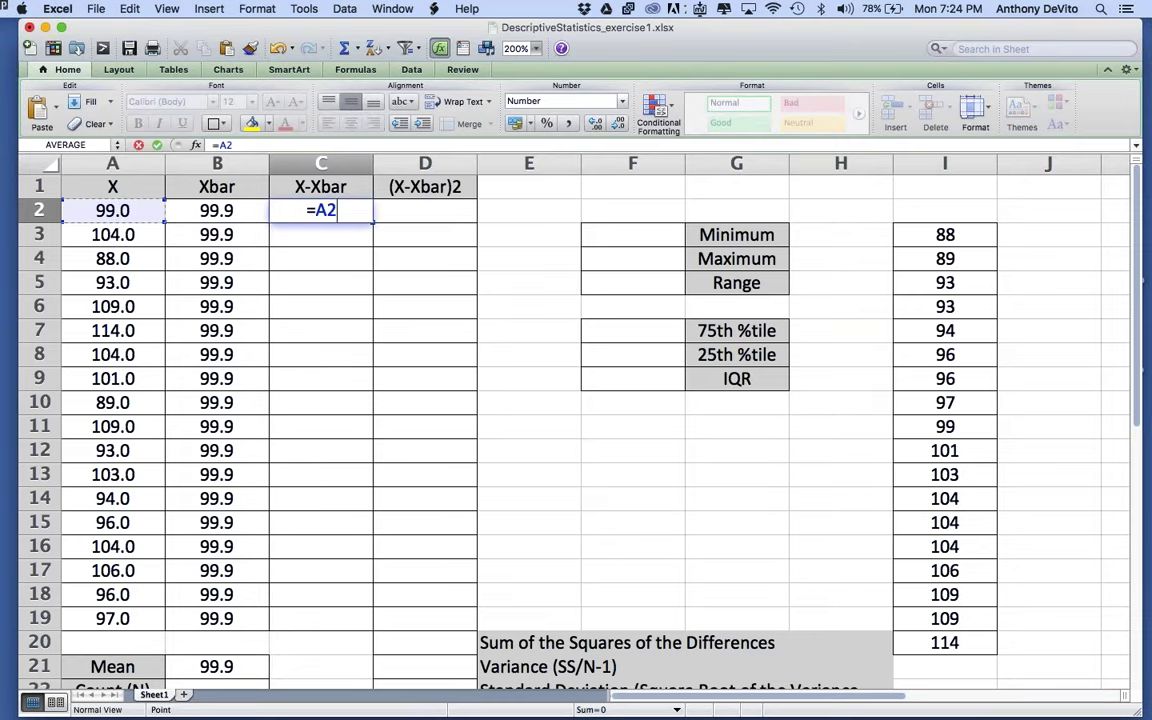
text(-)
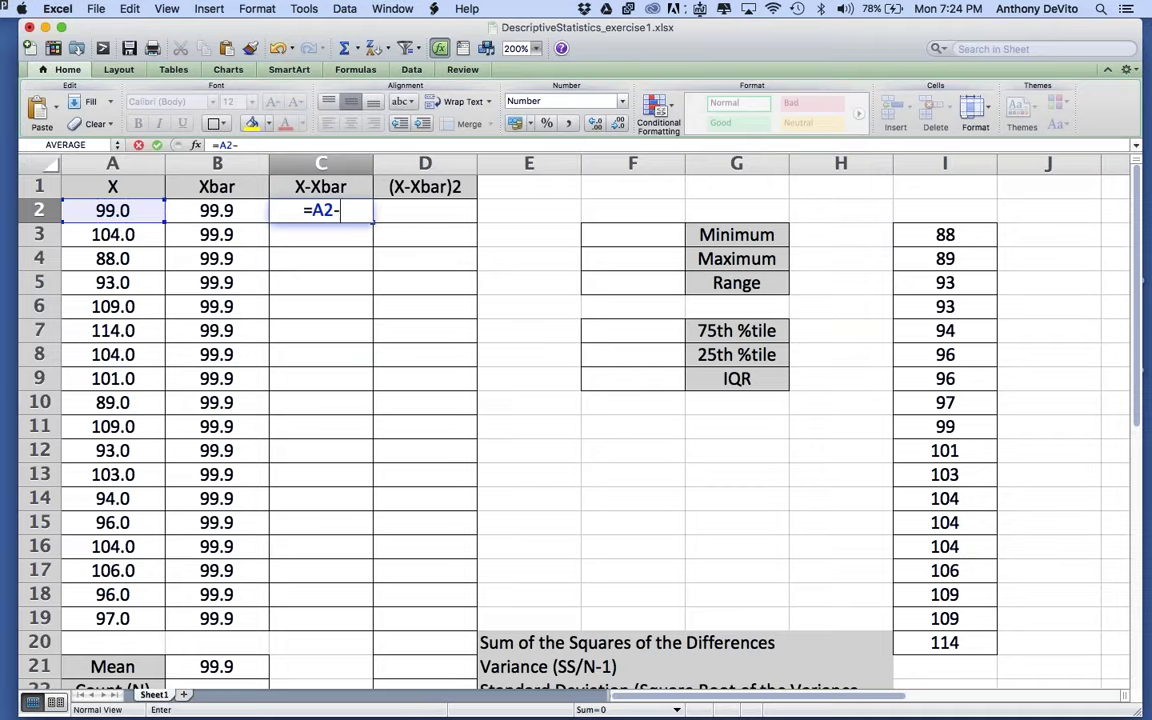
click(195, 208)
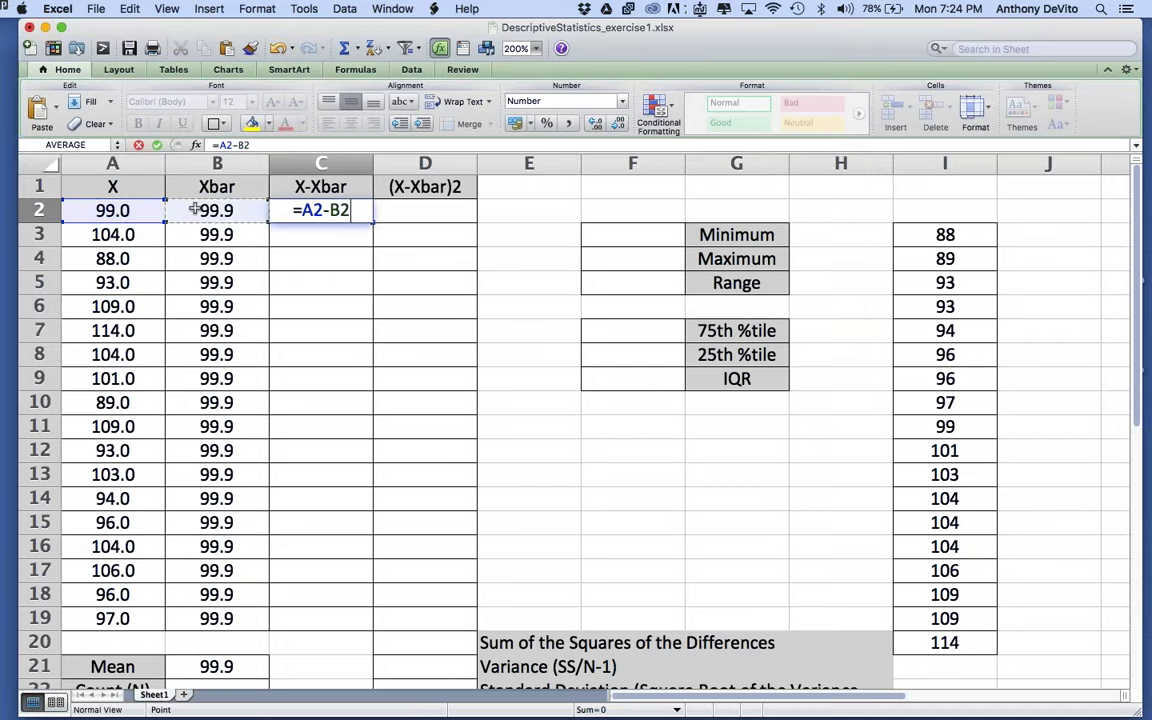
key(Return)
click(345, 210)
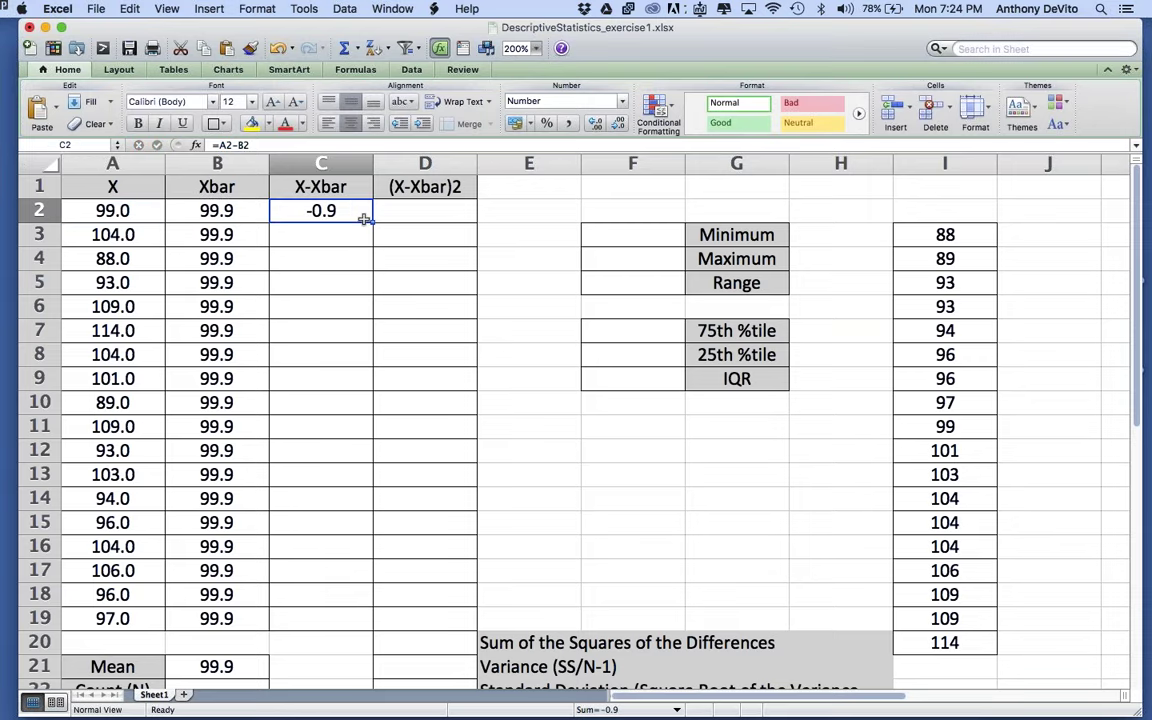
drag(363, 219, 362, 626)
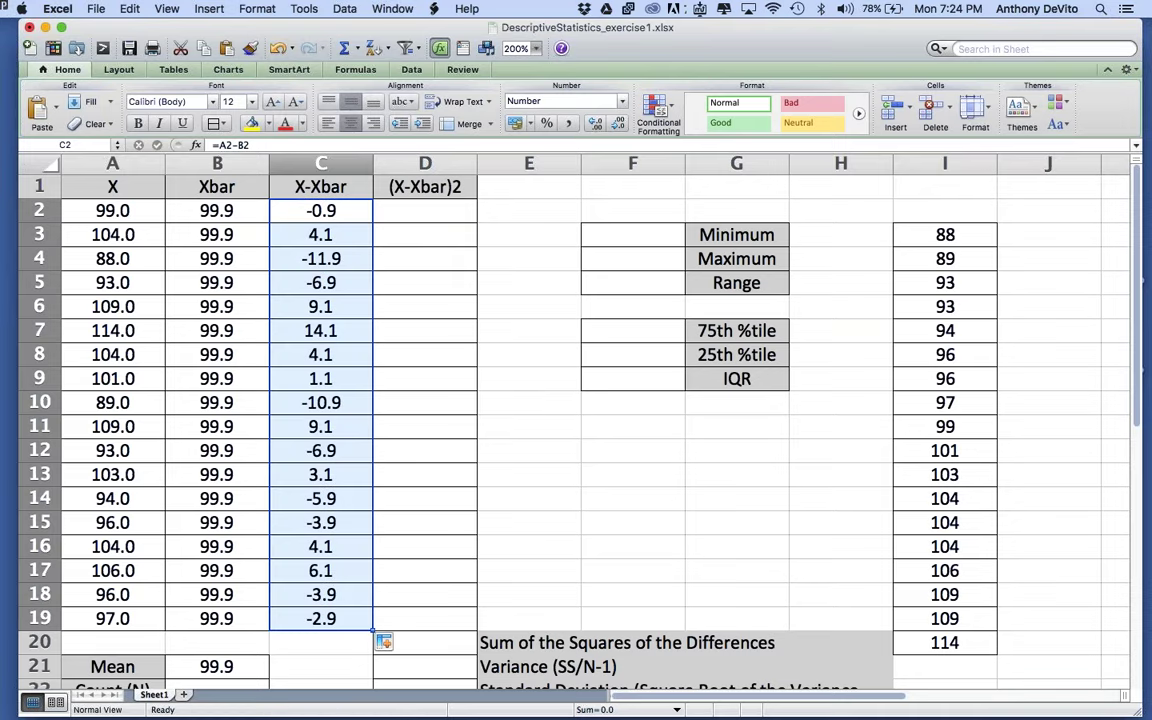
Total the X-Xbar deviations in C20 with =sum(C2:C19)
scroll(326, 560, down, 3)
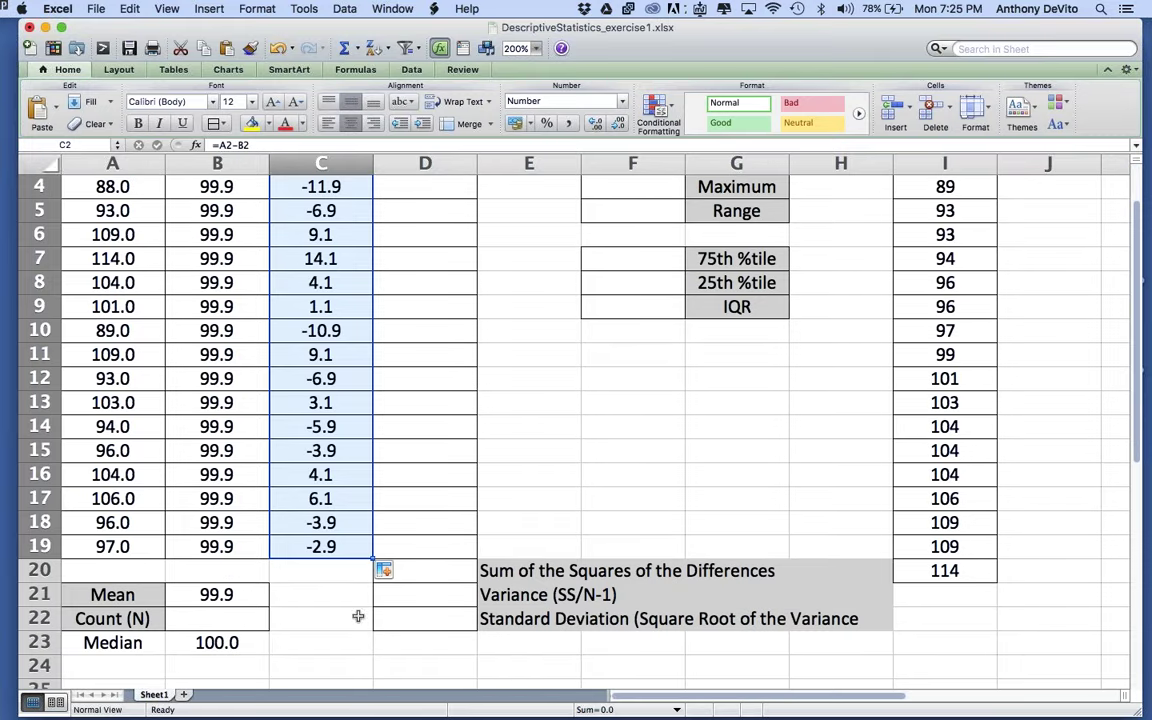
click(326, 576)
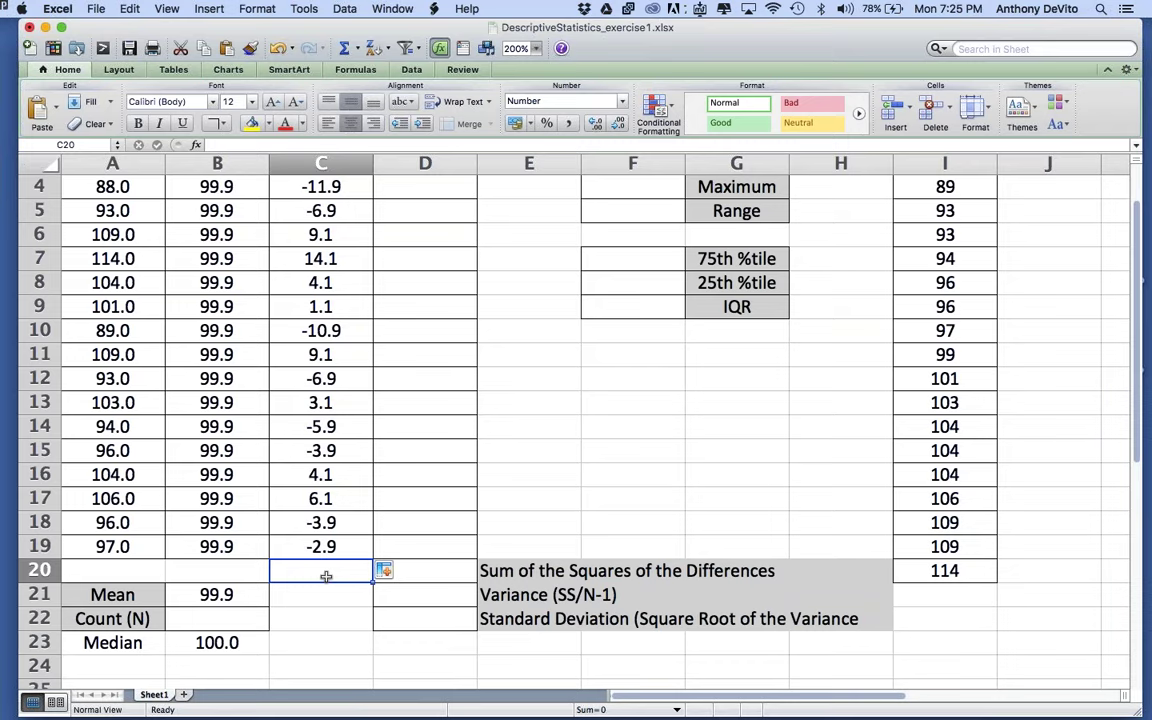
text(=sum()
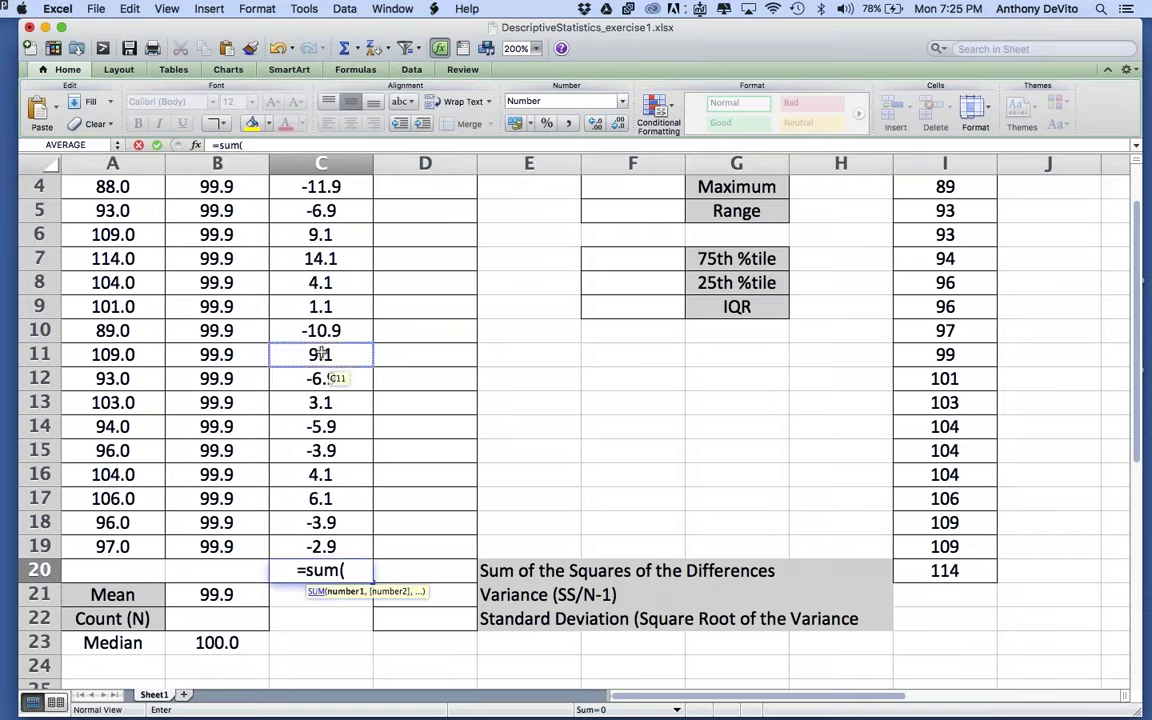
scroll(343, 187, up, 3)
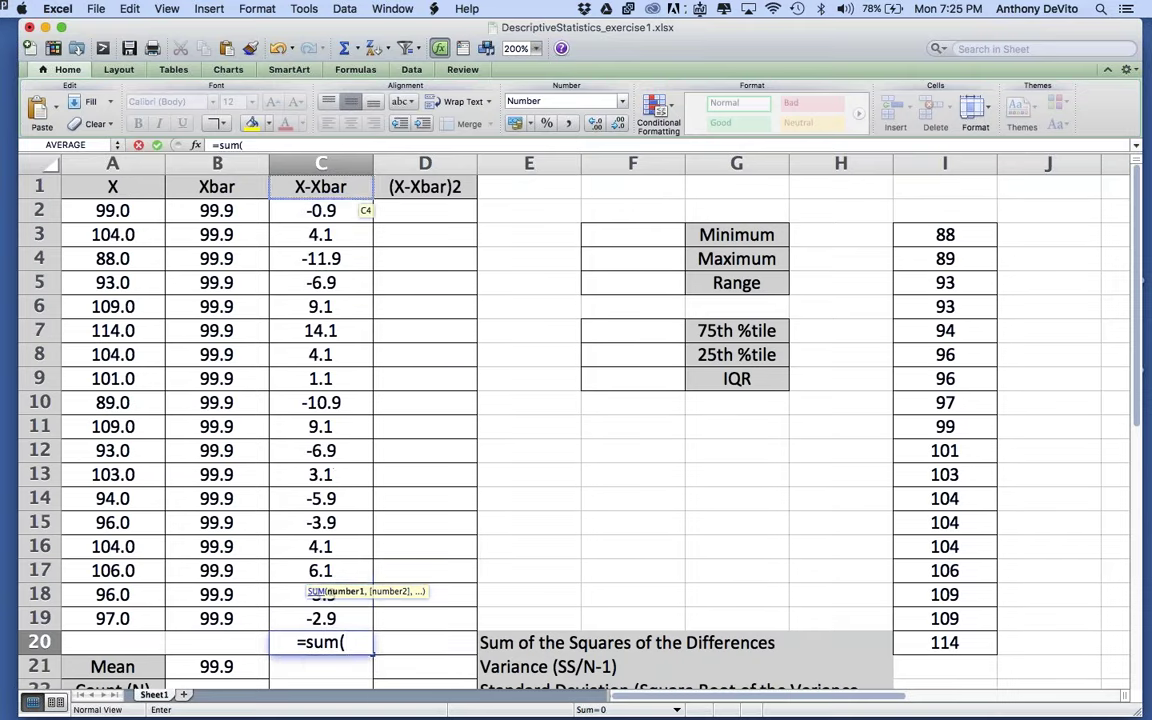
drag(329, 211, 337, 627)
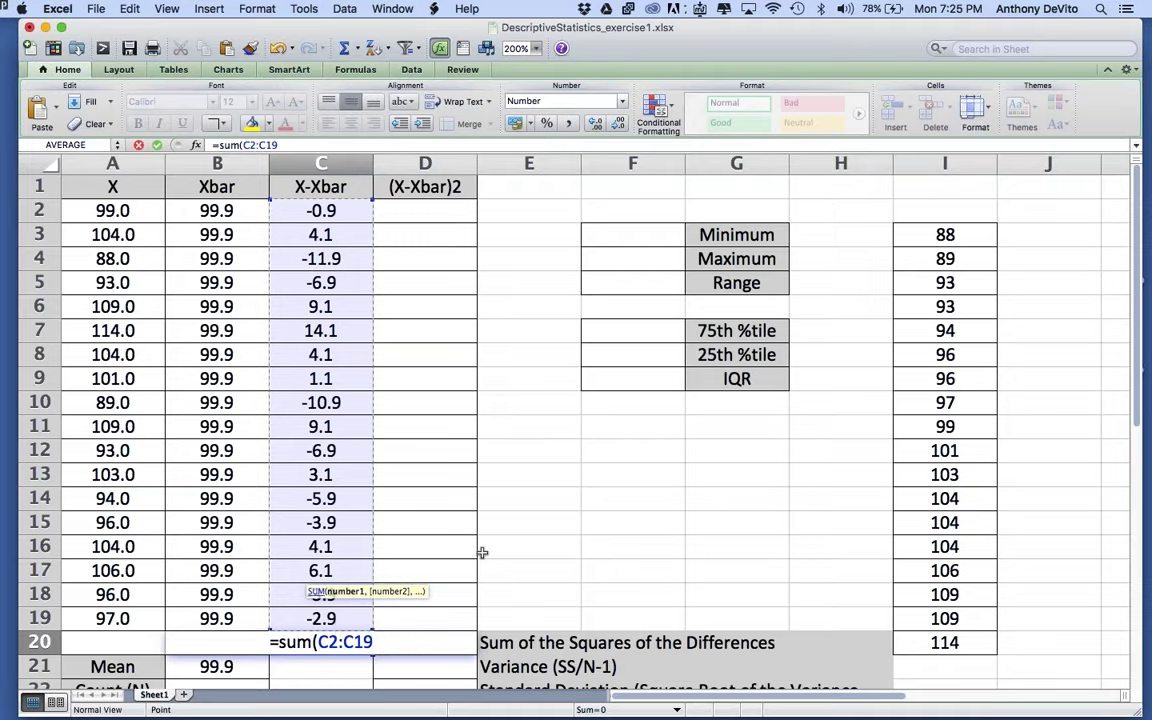
scroll(481, 548, down, 8)
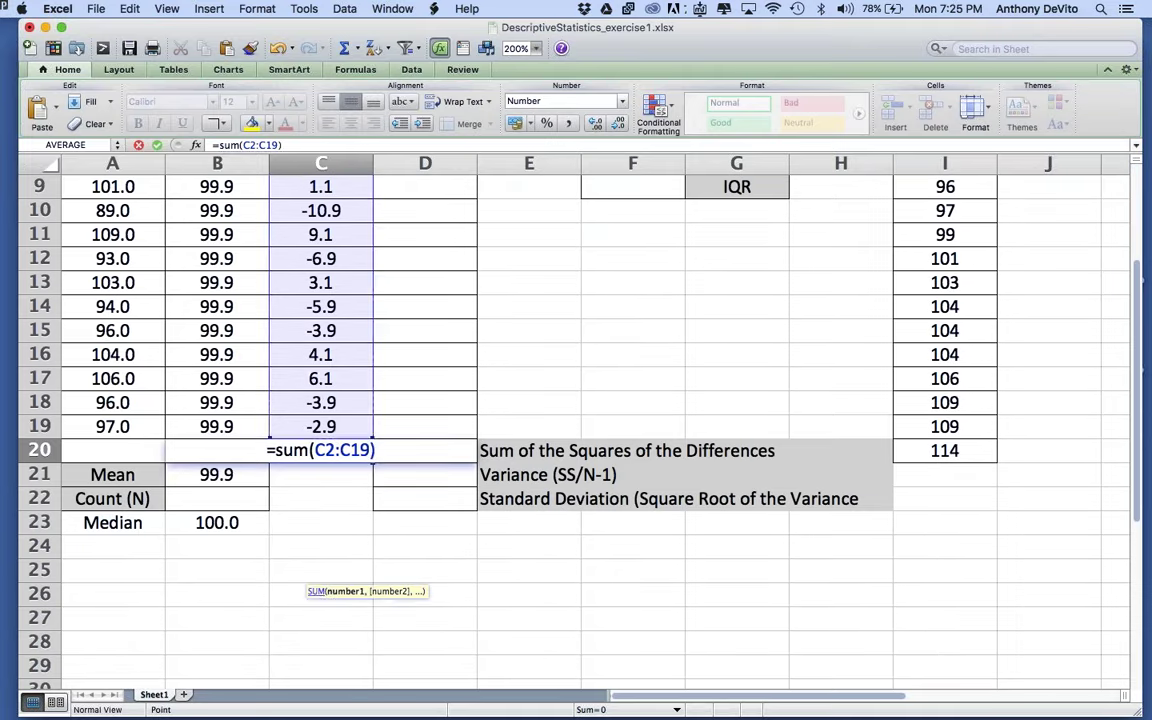
key(Return)
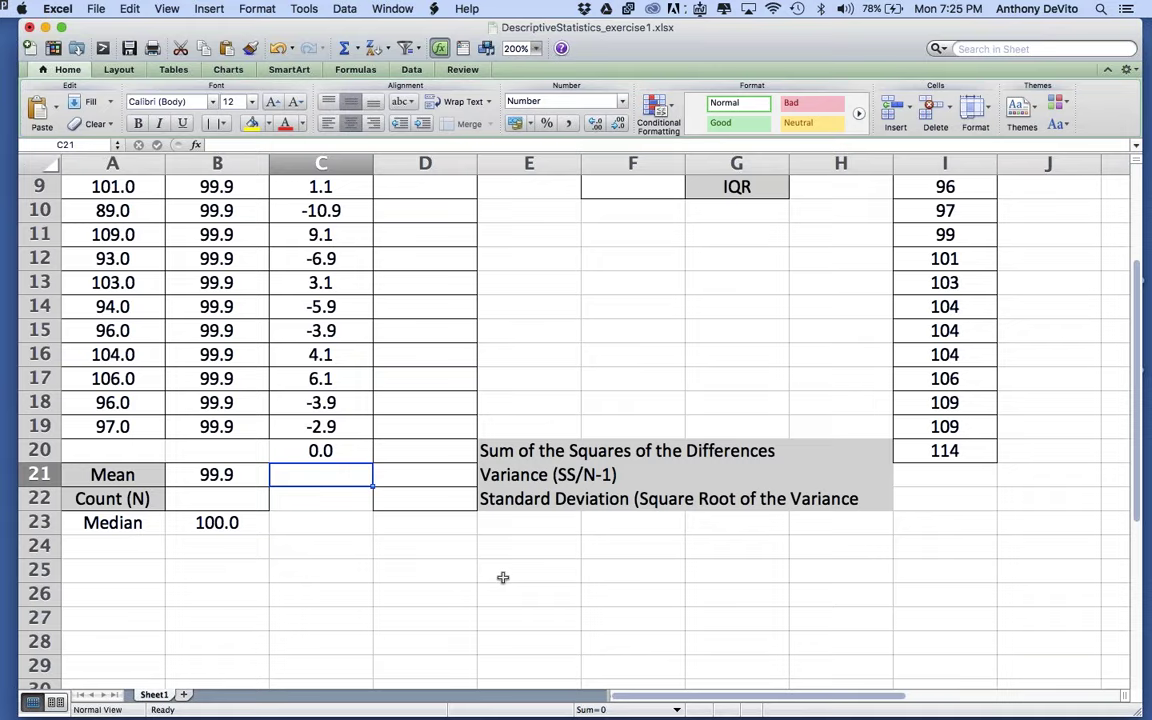
Square the first deviation by entering =C2*C2 in the (X-Xbar)2 cell D2
scroll(503, 577, up, 5)
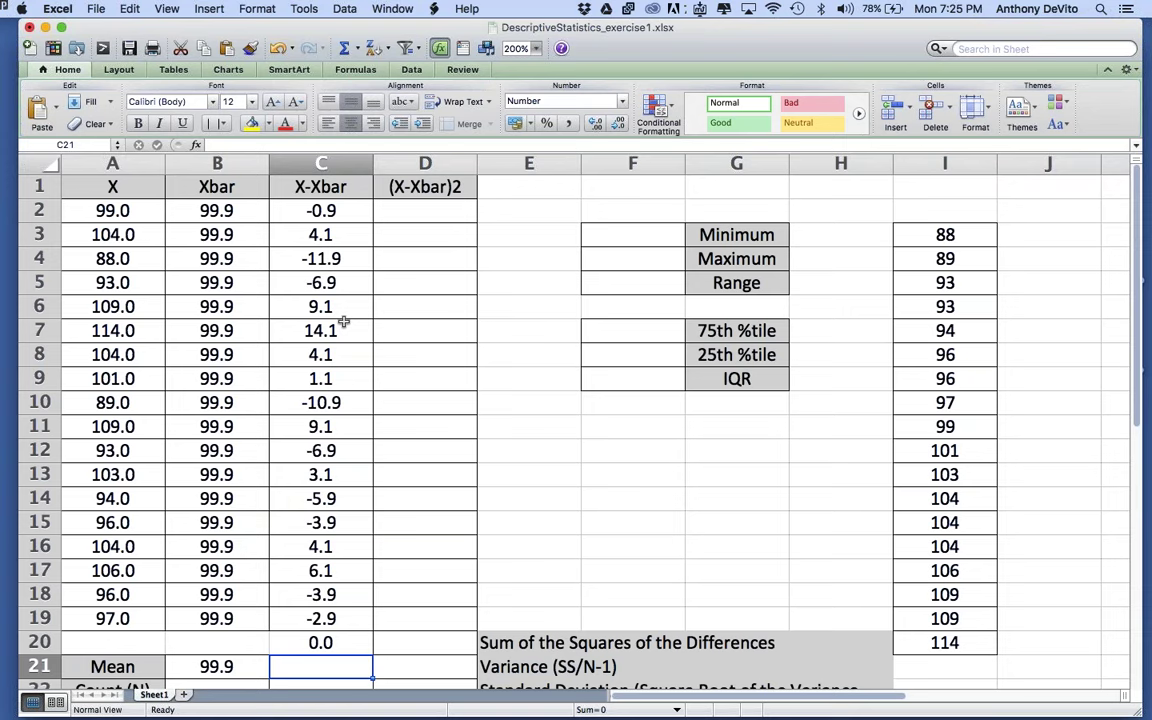
click(406, 213)
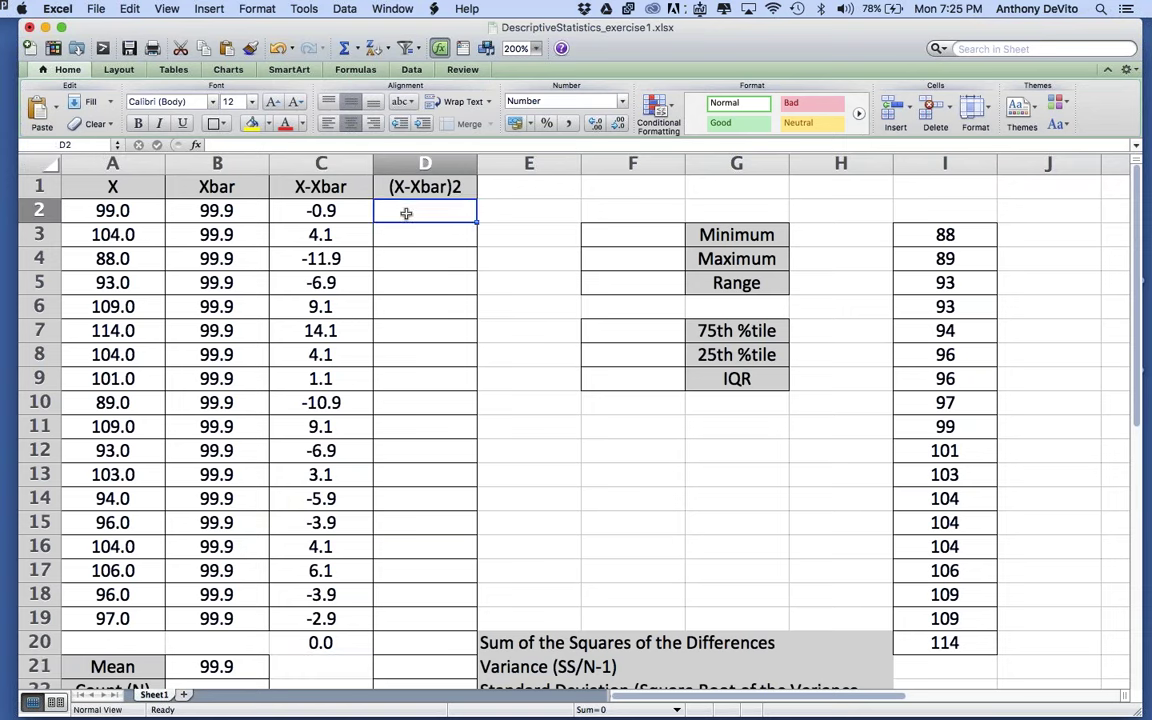
text(=)
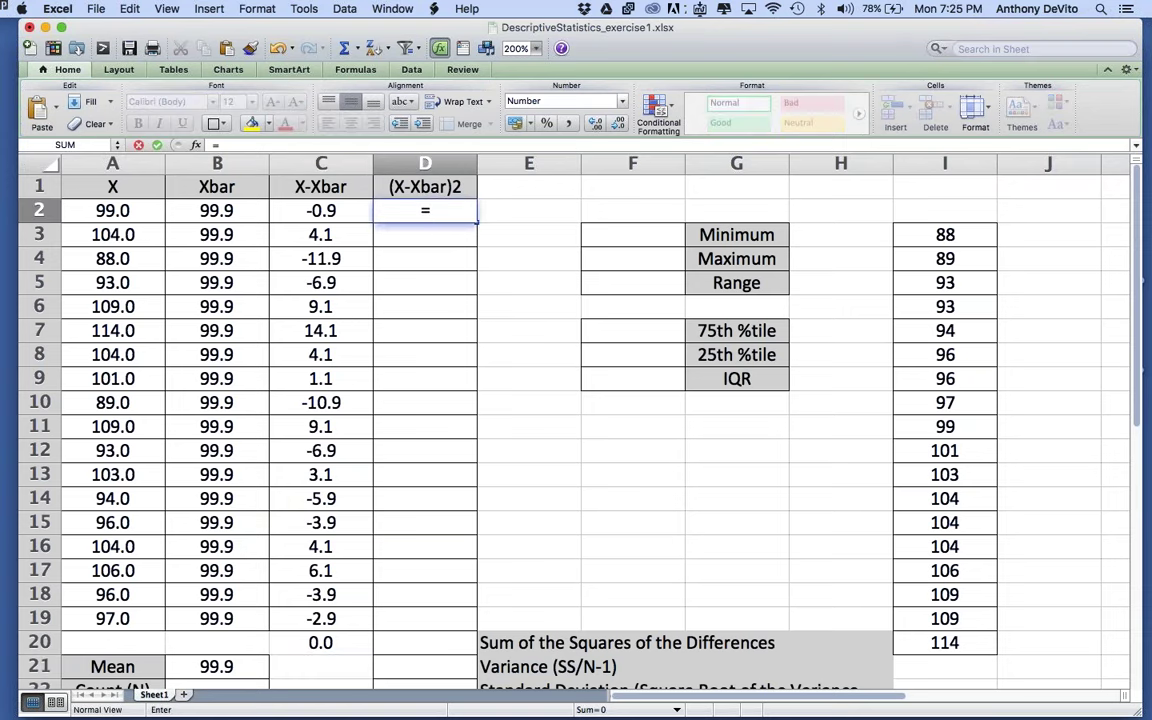
click(320, 210)
text(*)
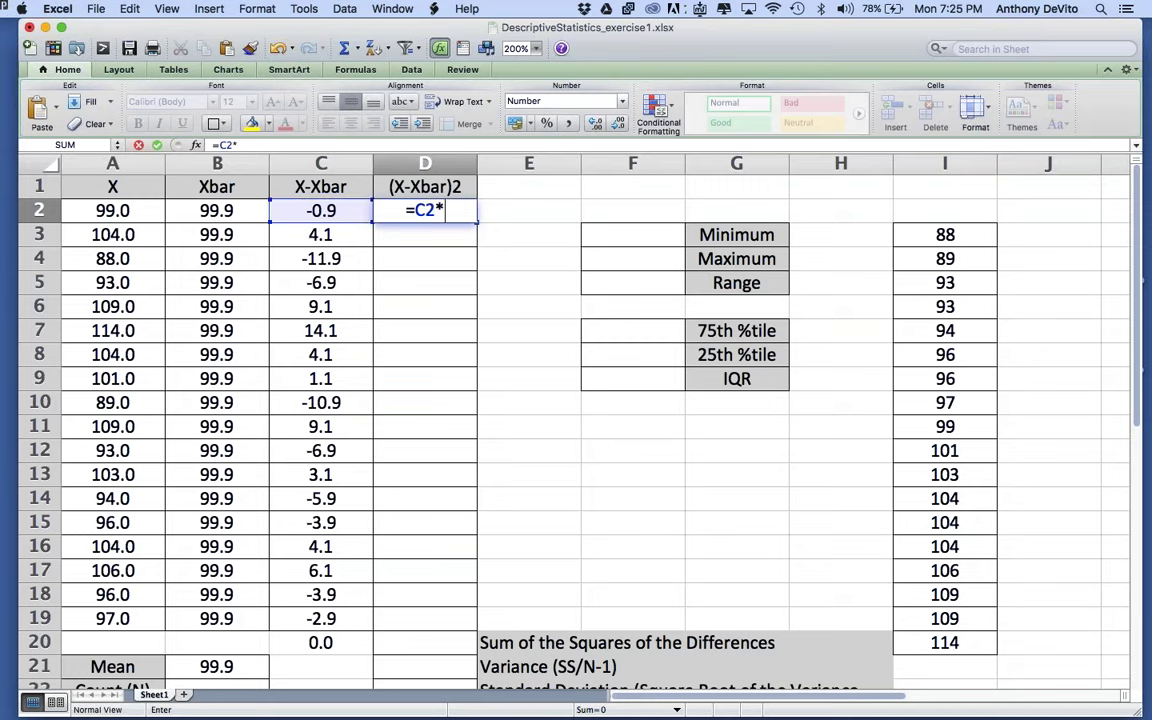
click(320, 210)
key(Return)
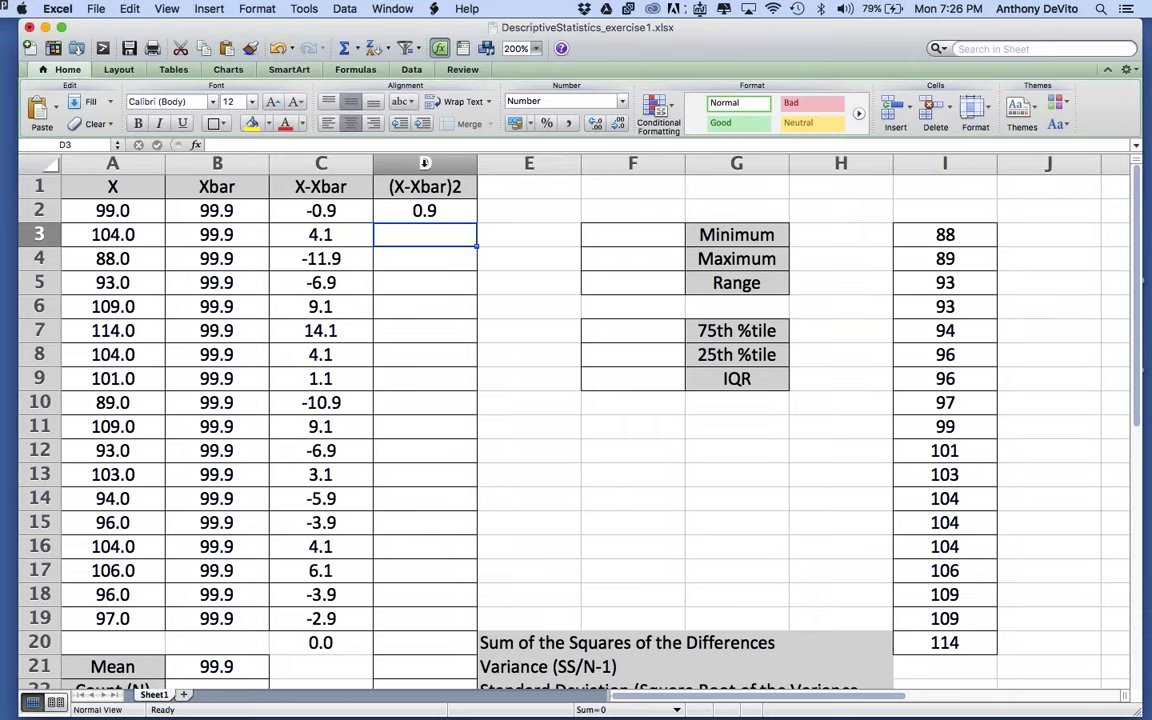
double_click(424, 211)
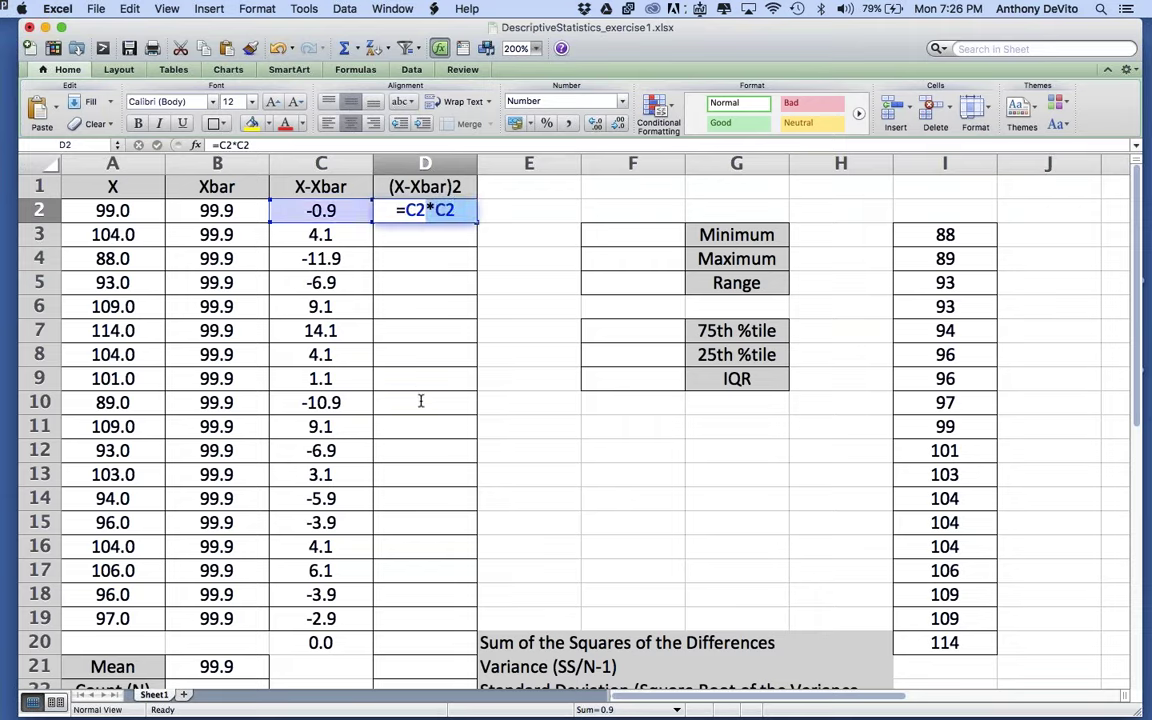
key(BackSpace)
key(BackSpace)
key(BackSpace)
text(+)
click(510, 258)
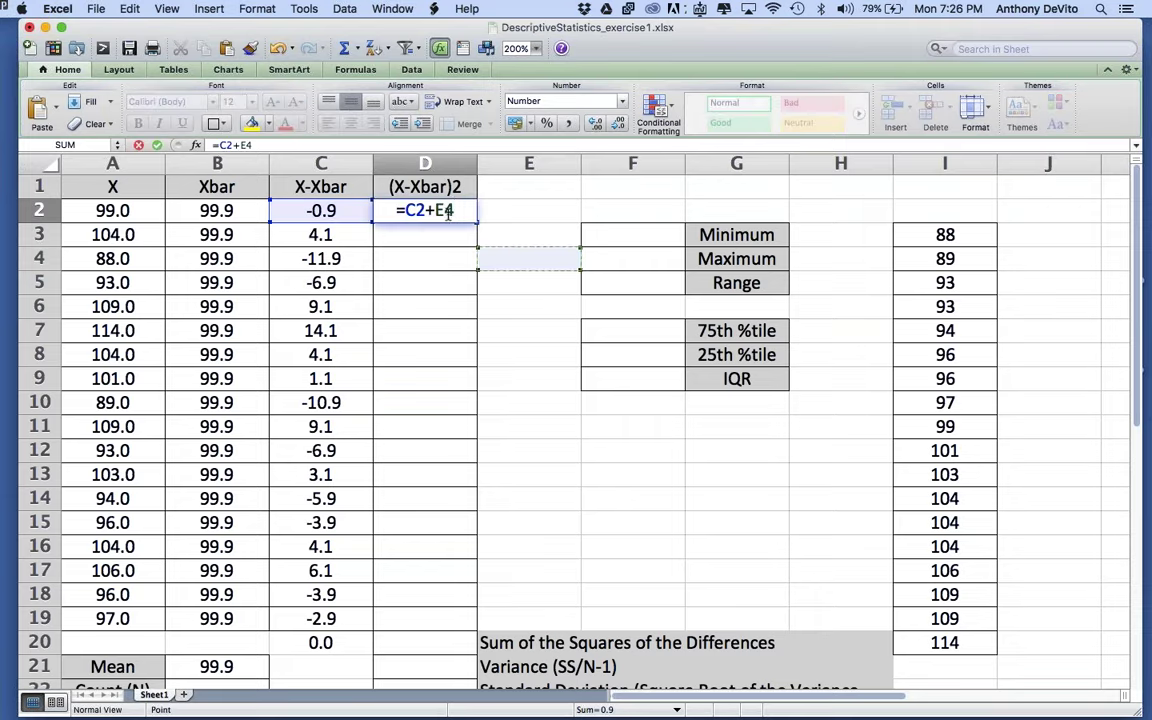
key(Escape)
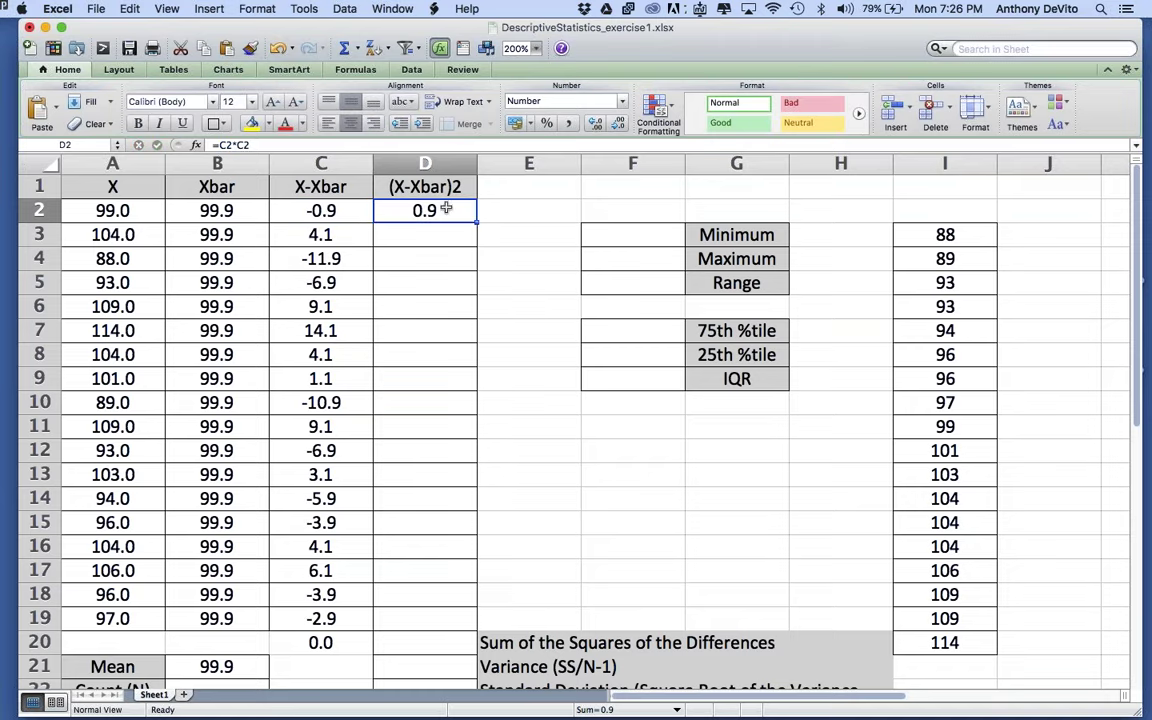
Fill the squared-deviation formula from D2 down to D19, and check the formulas in D2 and C2
drag(477, 217, 467, 622)
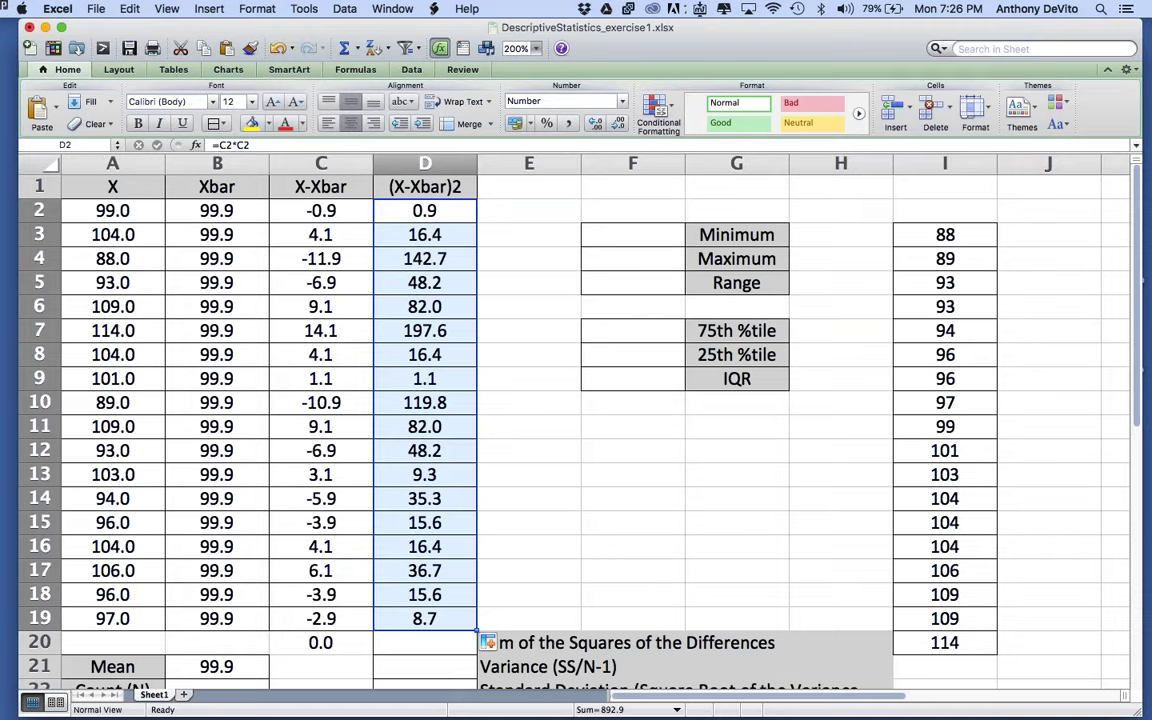
click(437, 210)
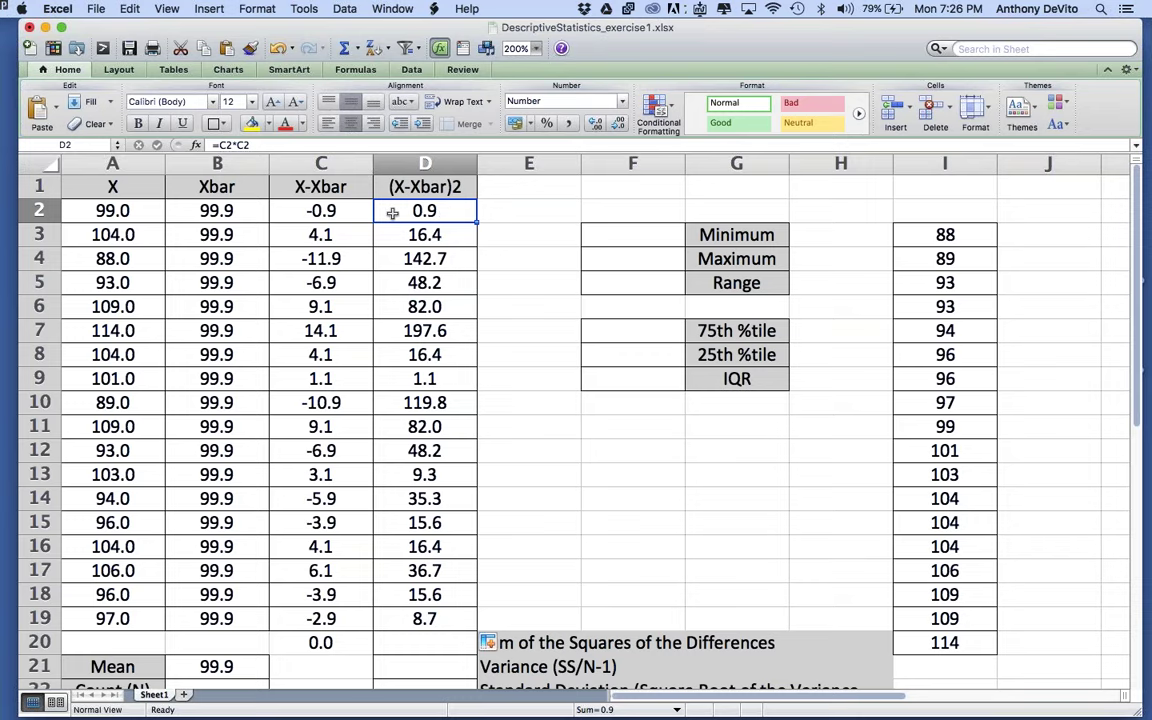
click(328, 212)
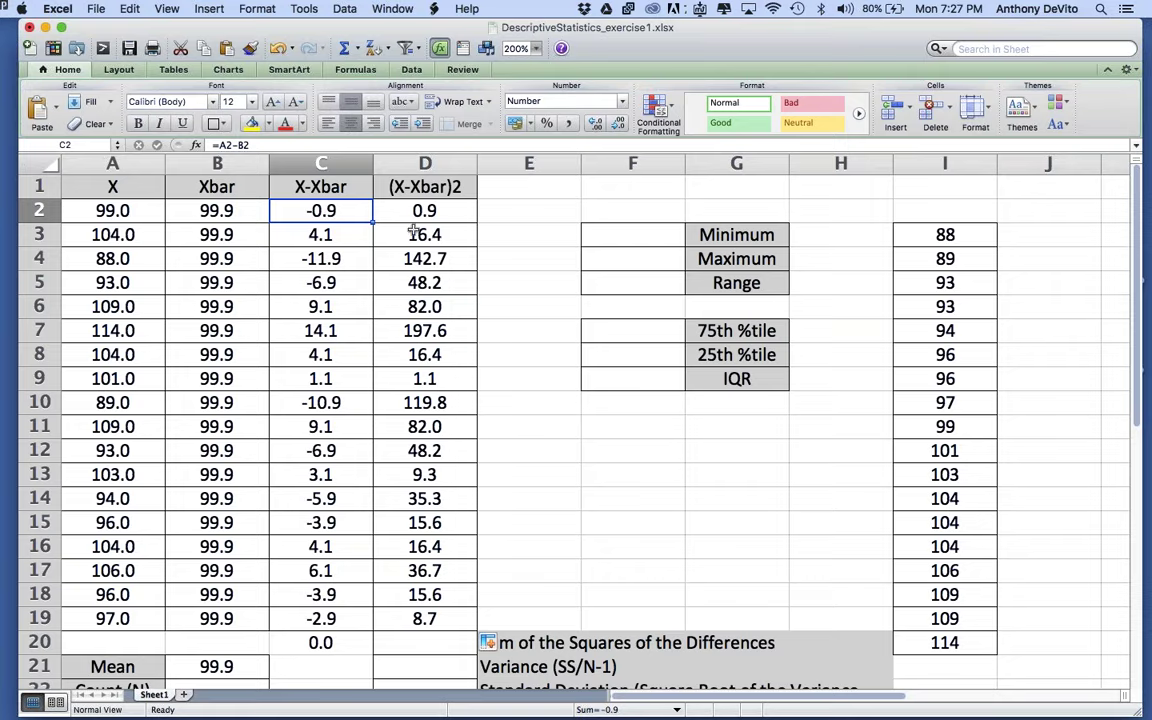
Calculate the sum of the squares of the differences in D20 with =sum(D2:D19)
scroll(456, 345, down, 4)
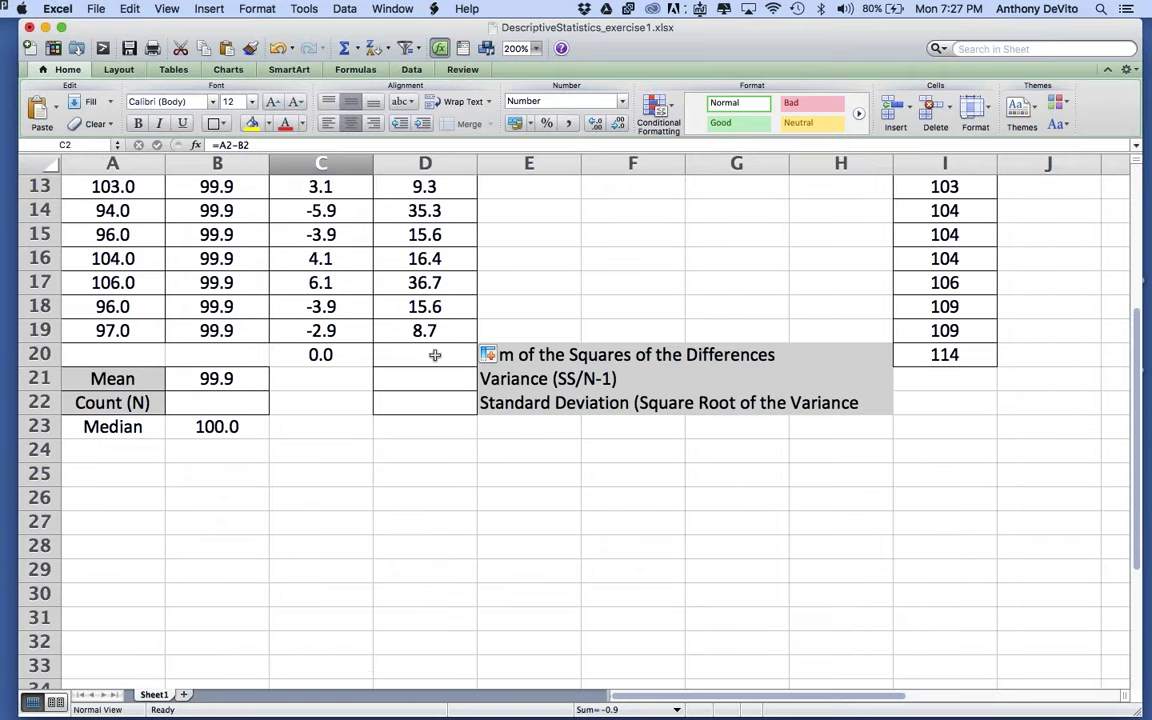
click(421, 356)
text(=sum()
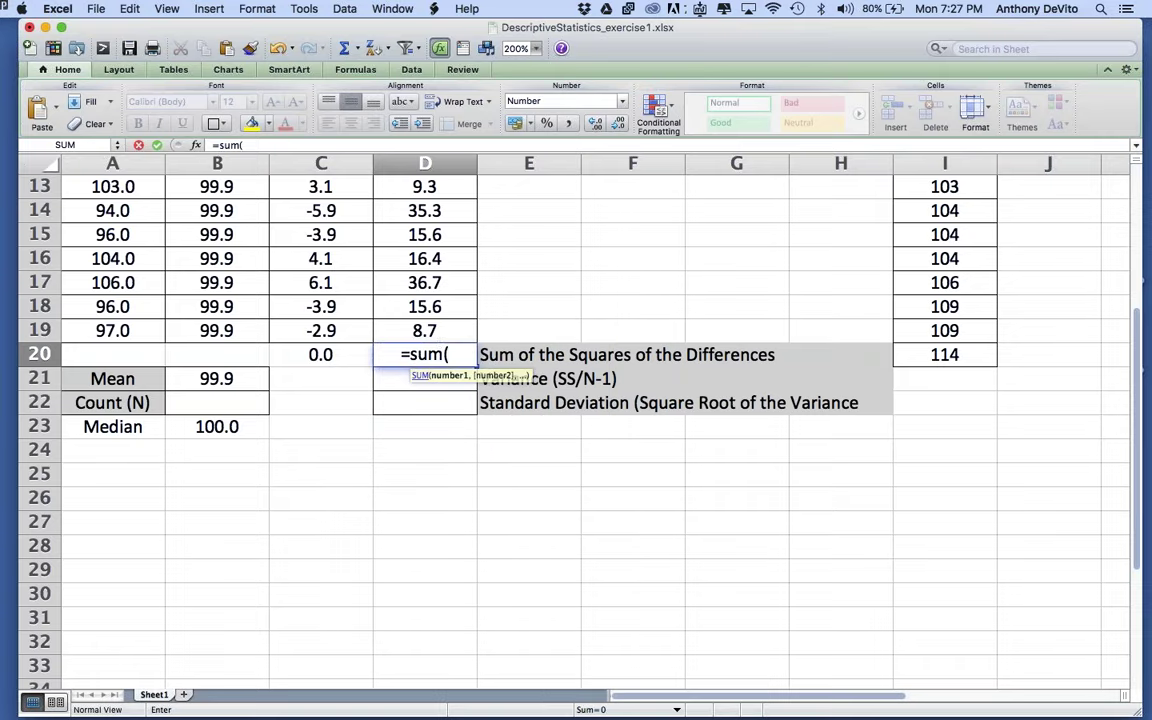
scroll(440, 285, up, 4)
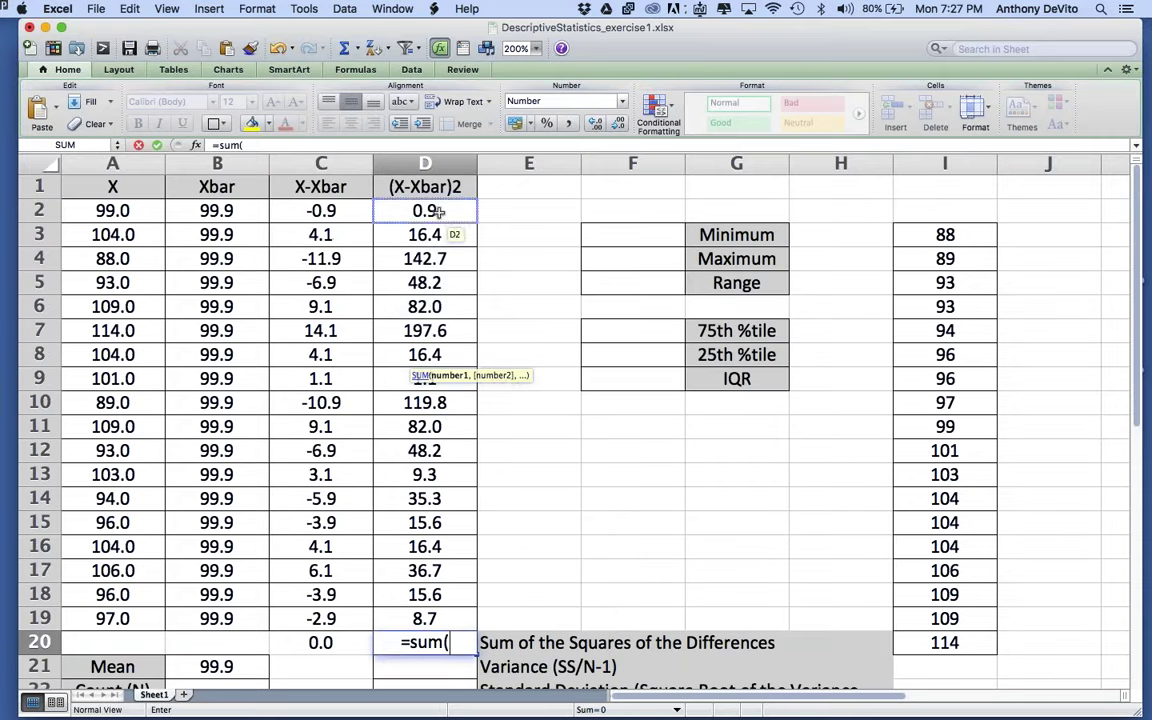
drag(437, 210, 449, 616)
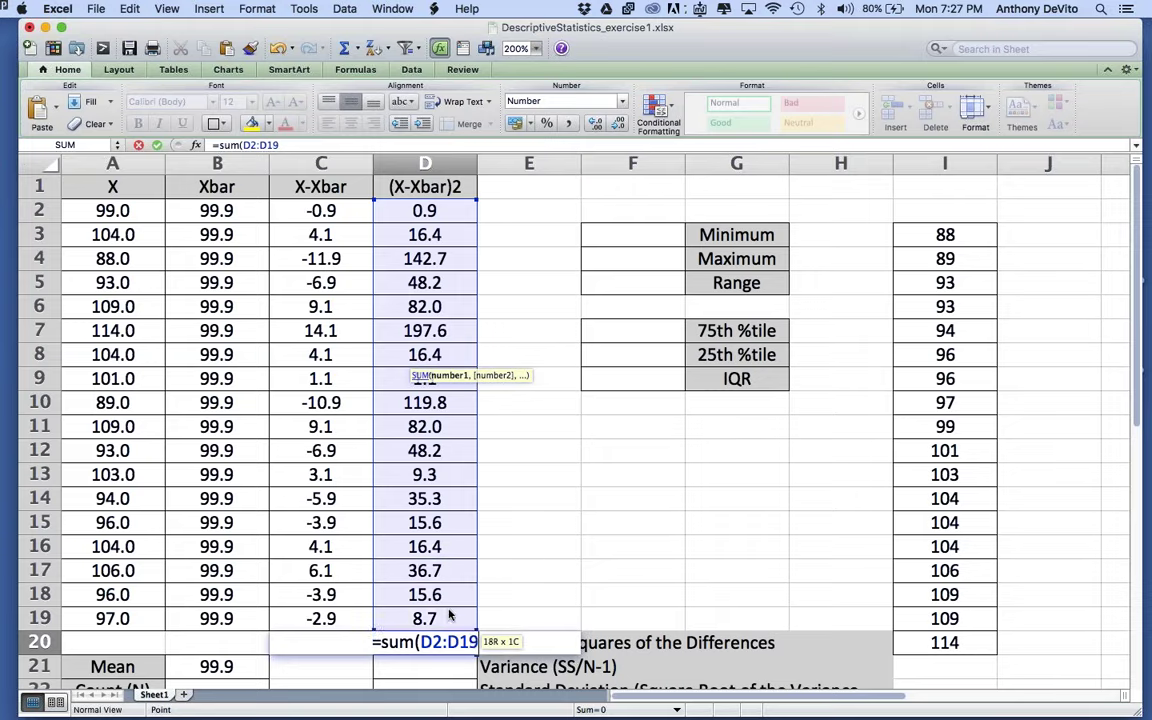
key(Return)
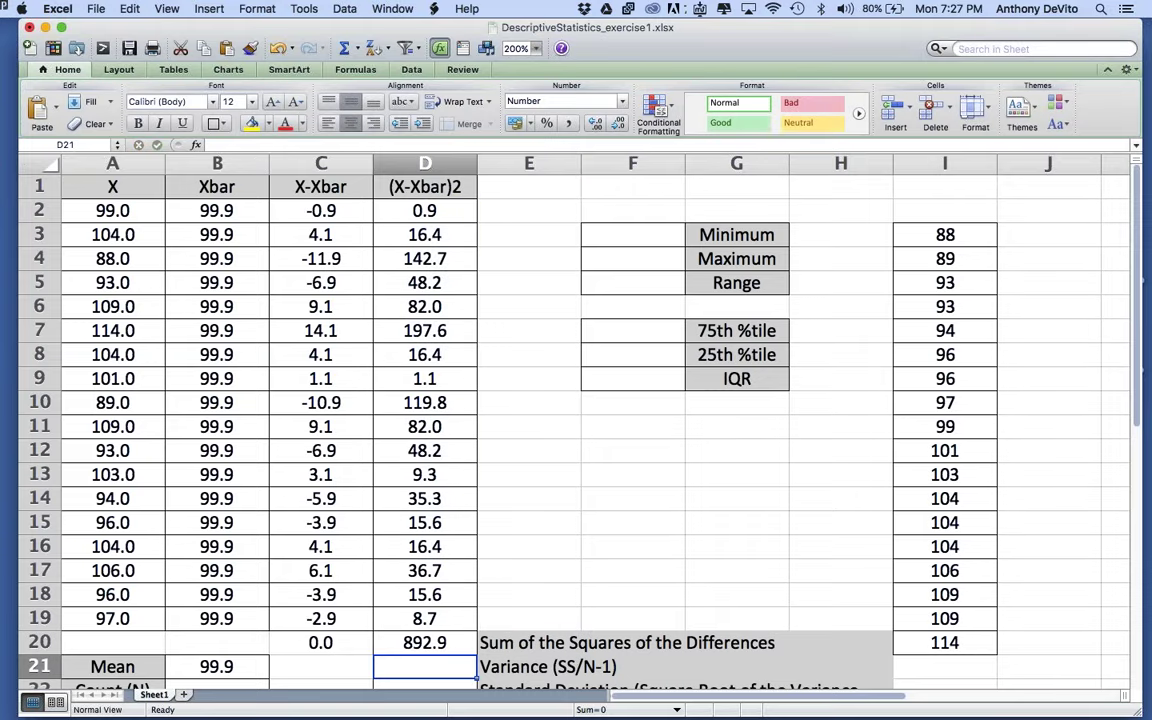
Calculate the variance in D21 by dividing the sum of squares by N-1 with =D20/17
scroll(576, 420, down, 5)
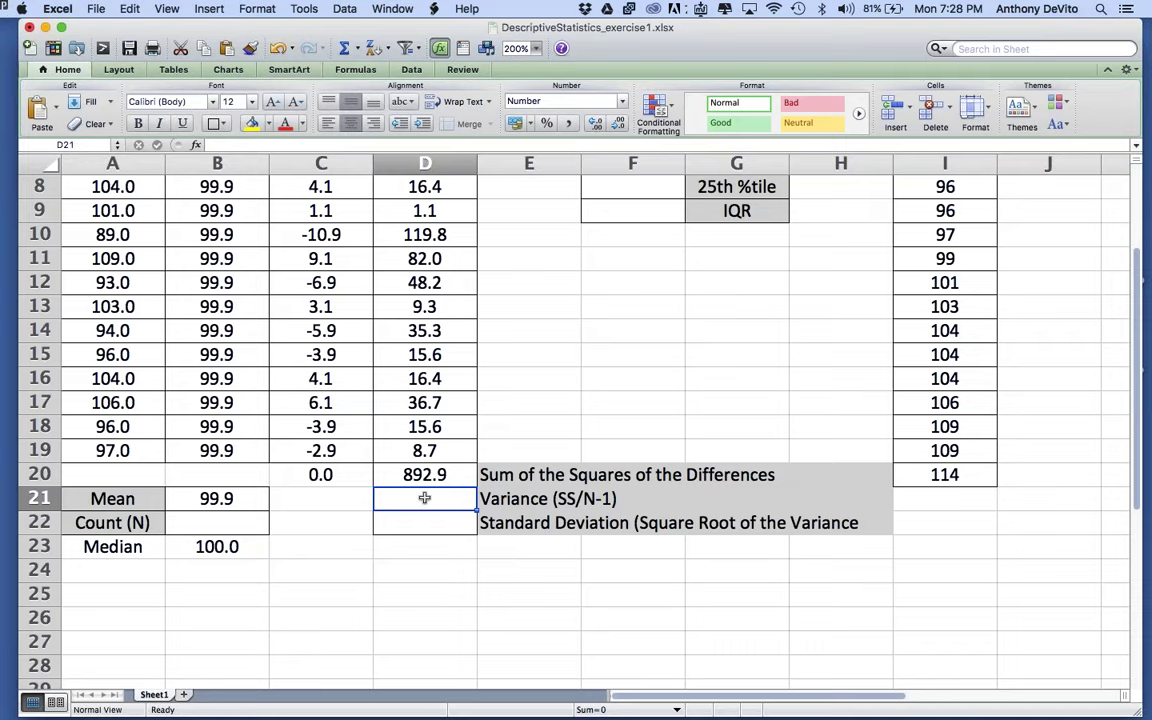
text(=)
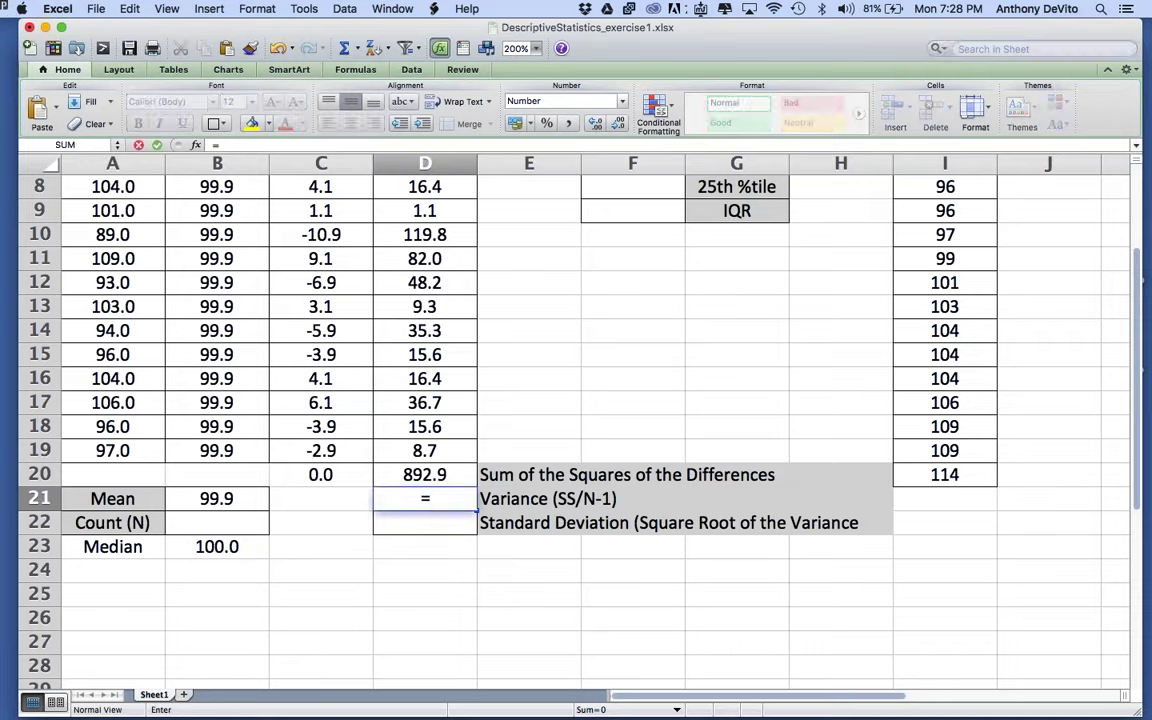
key(Up)
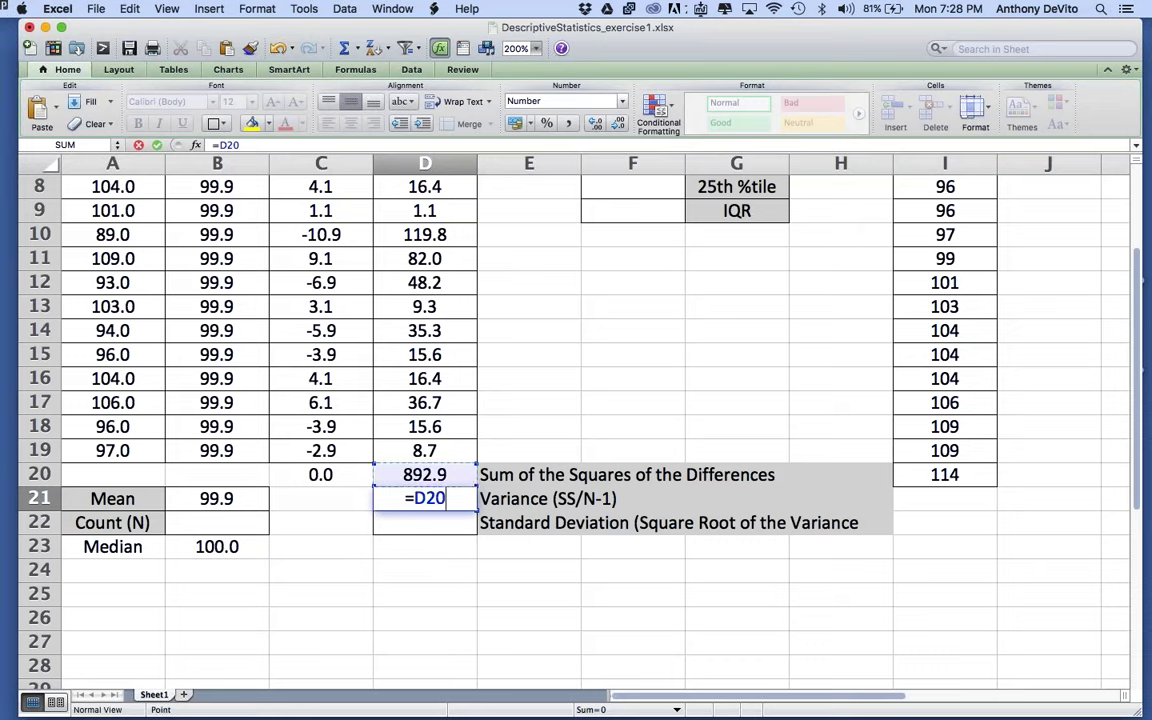
text(/)
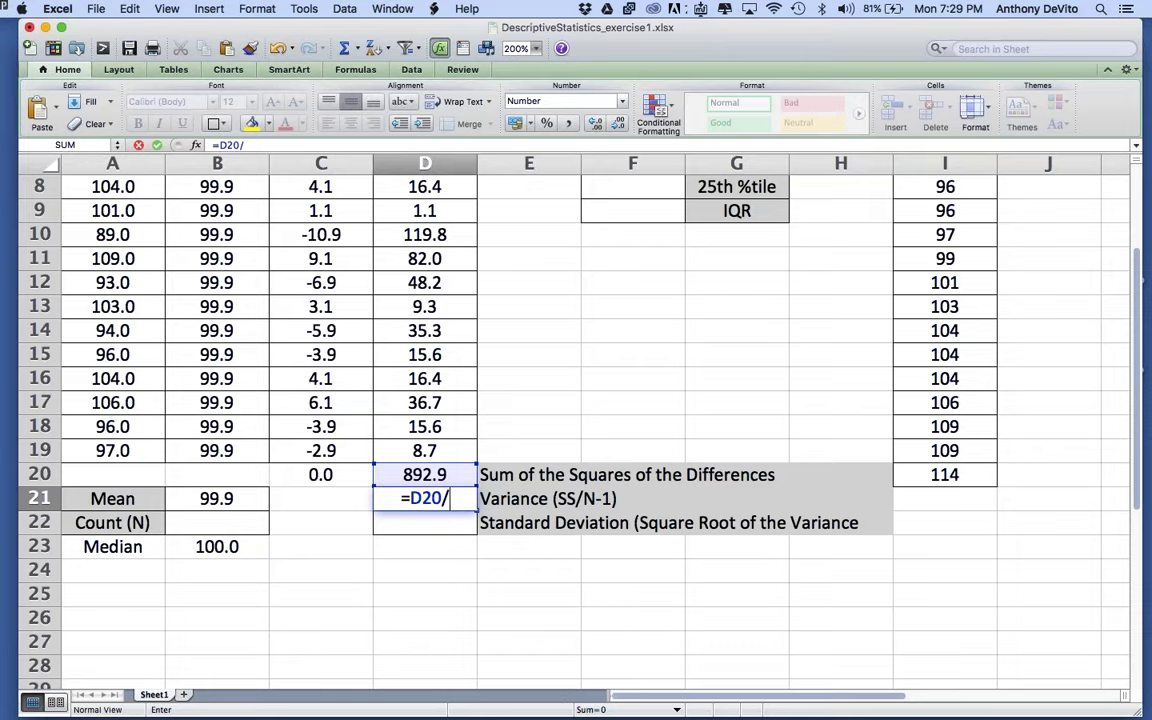
text(17)
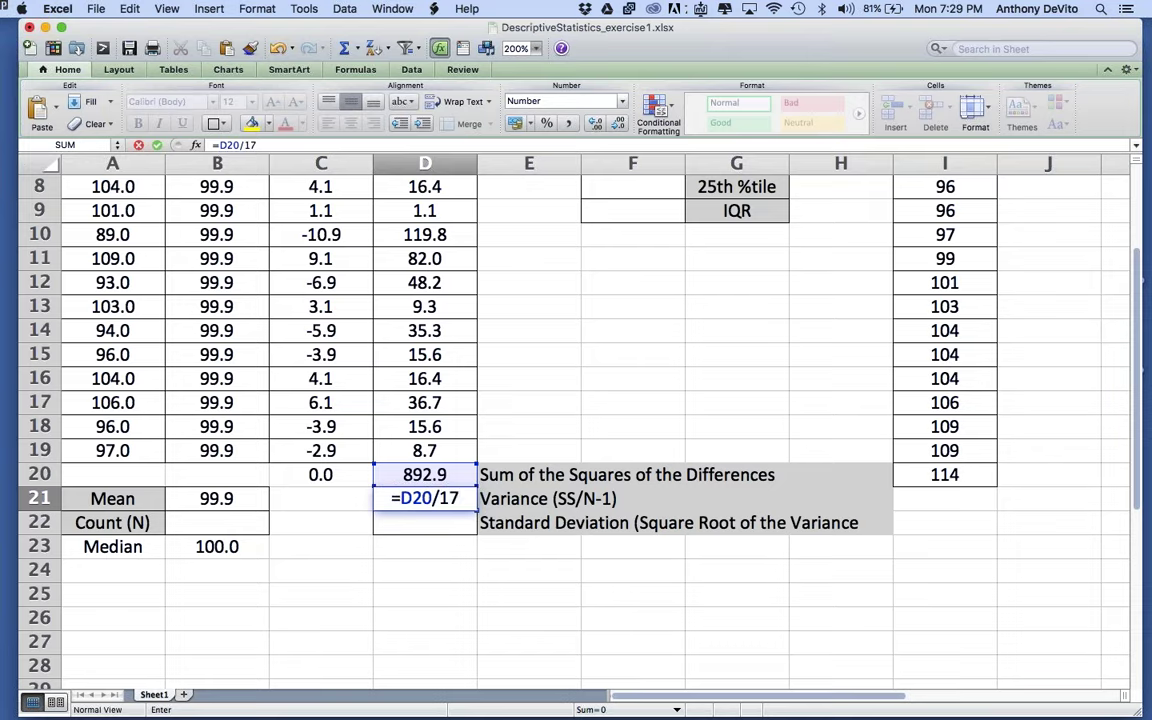
key(Return)
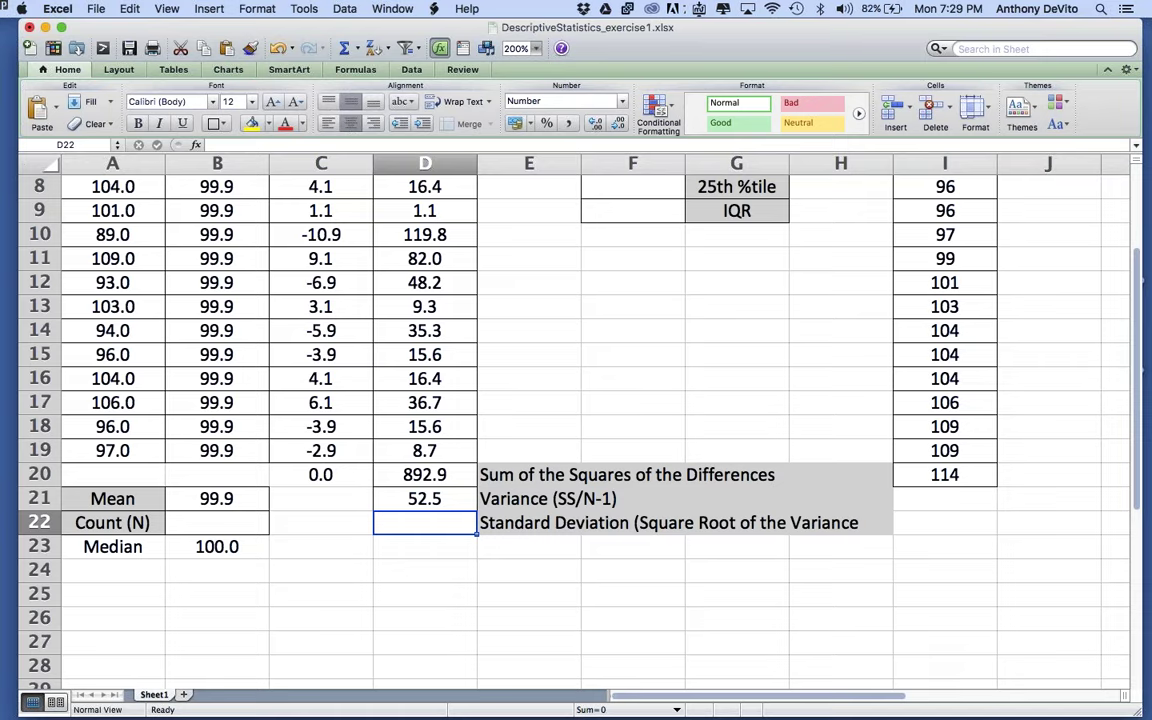
Calculate the standard deviation in D22 as the square root of the variance with =sqrt(D21)
text(=sq)
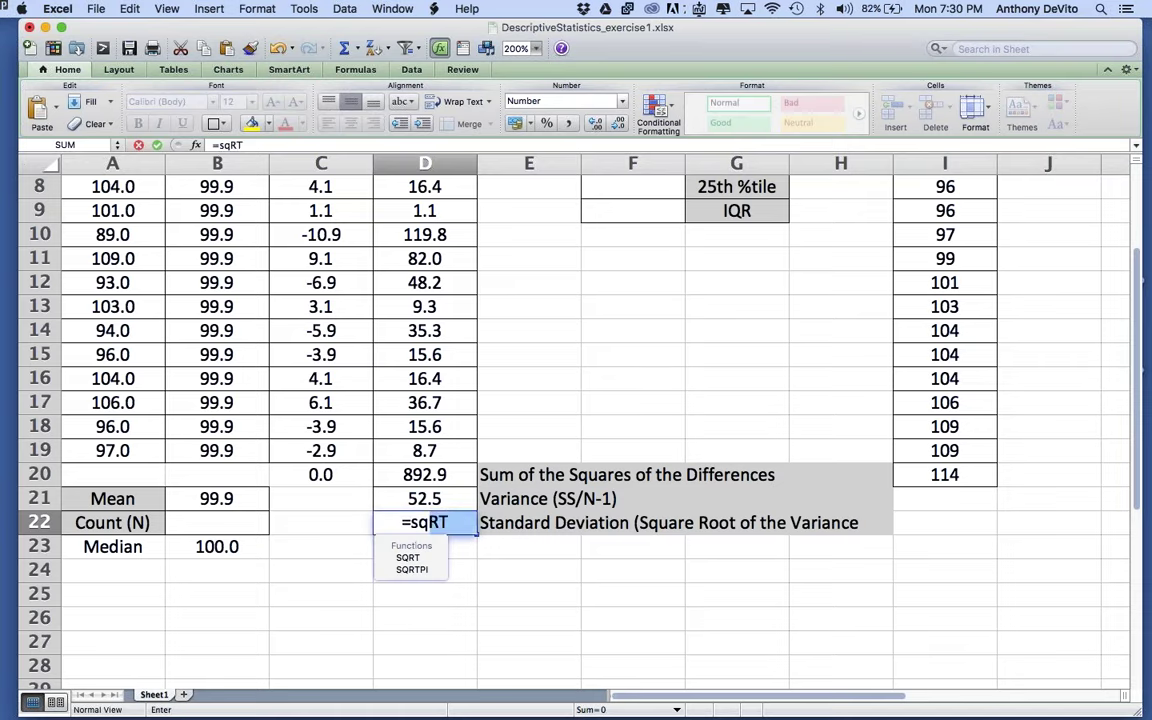
text(rt)
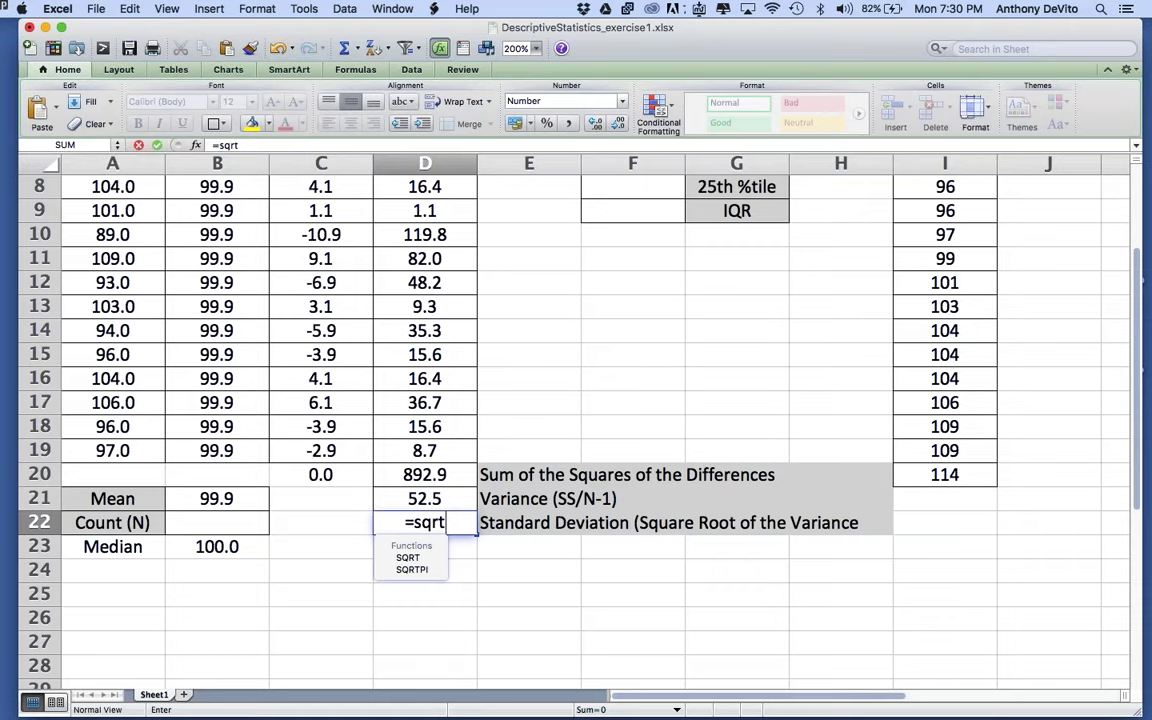
text(()
click(437, 498)
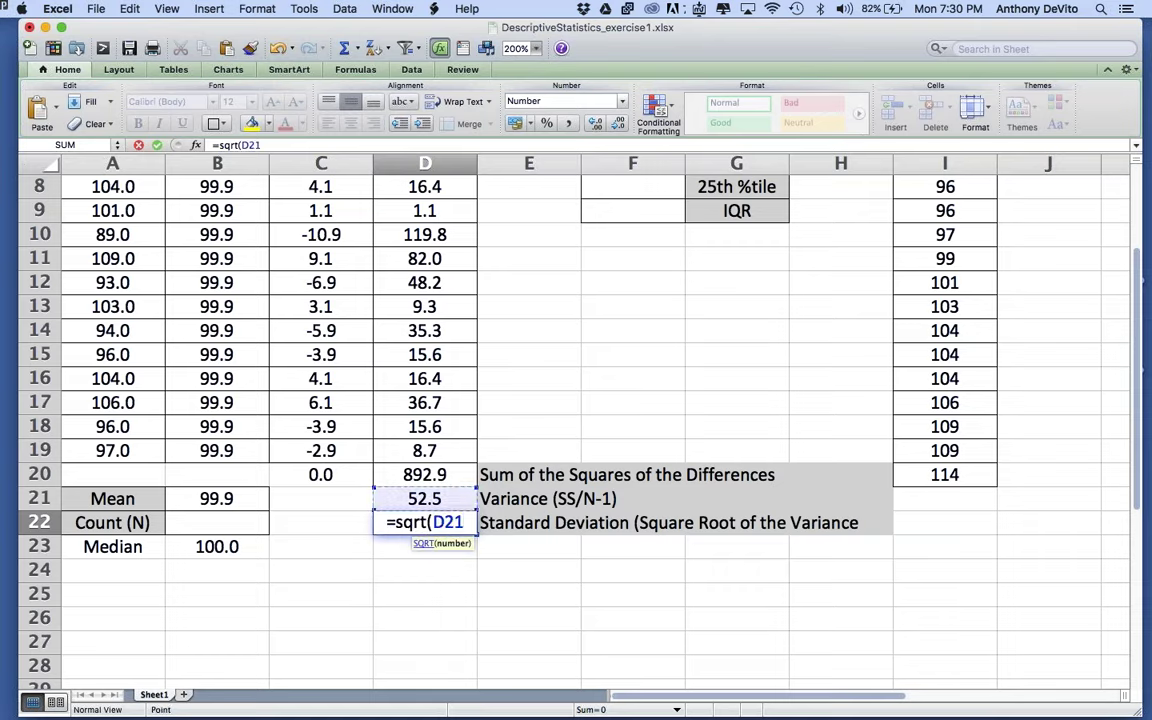
text())
key(Return)
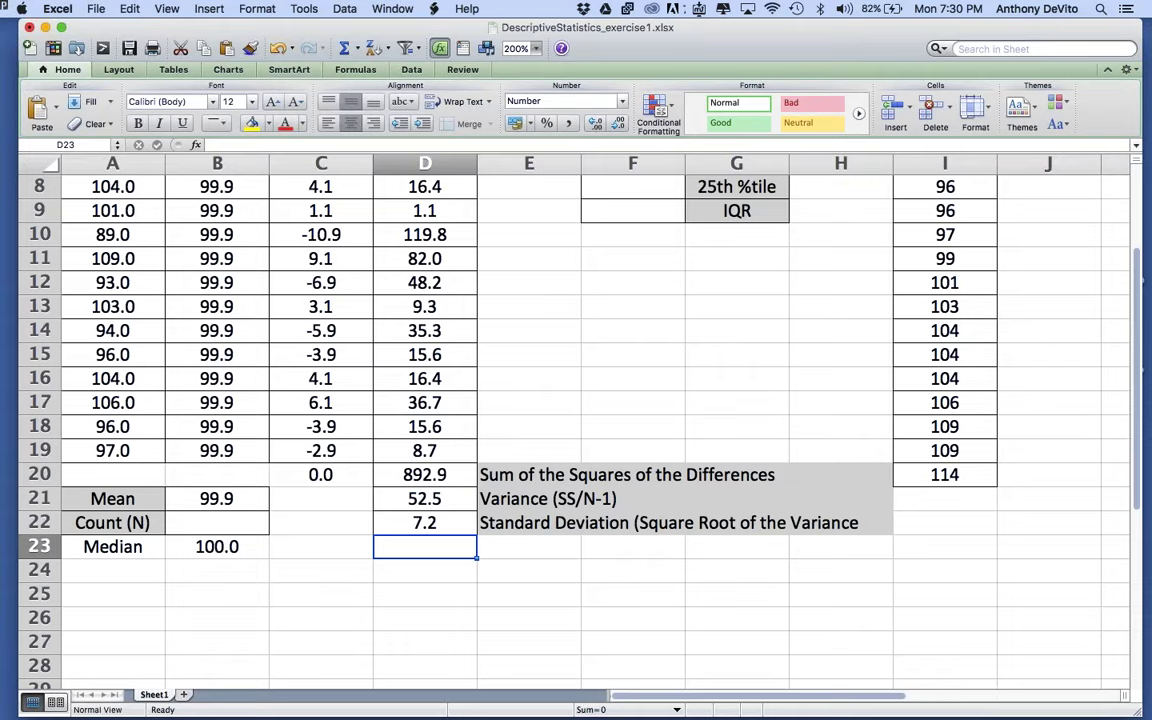
Cross-check the standard deviation in F13 by applying the STDEV function to the X data in A2:A19
scroll(644, 424, up, 3)
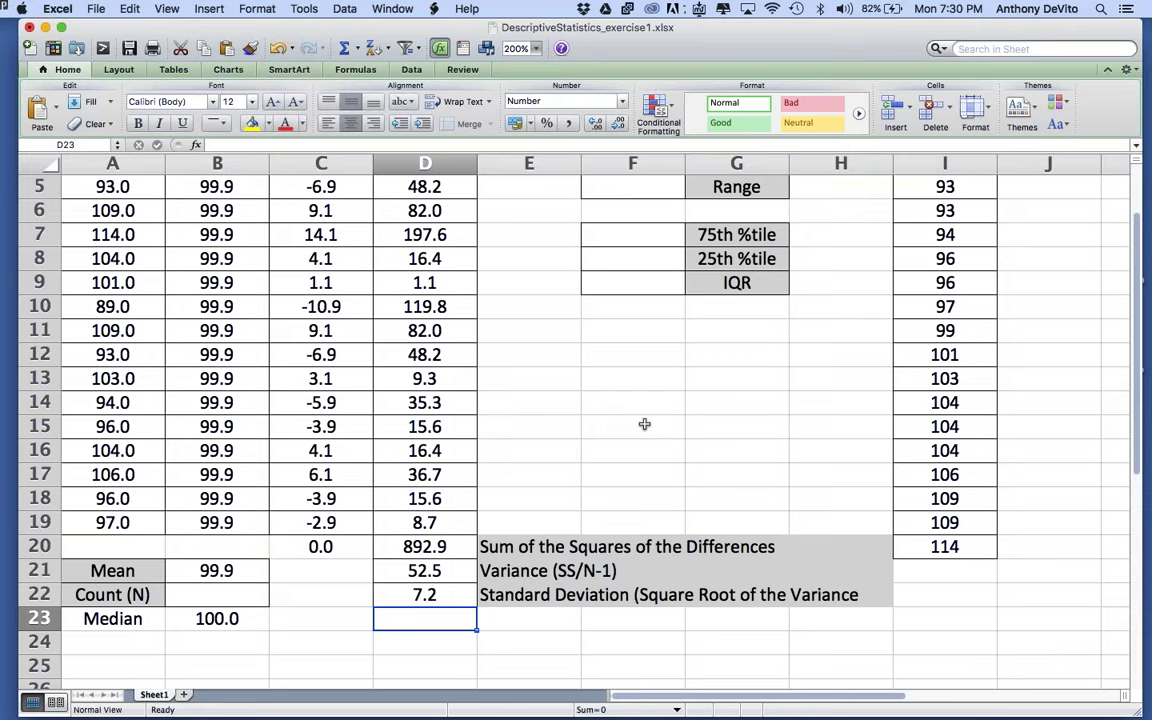
scroll(620, 424, up, 4)
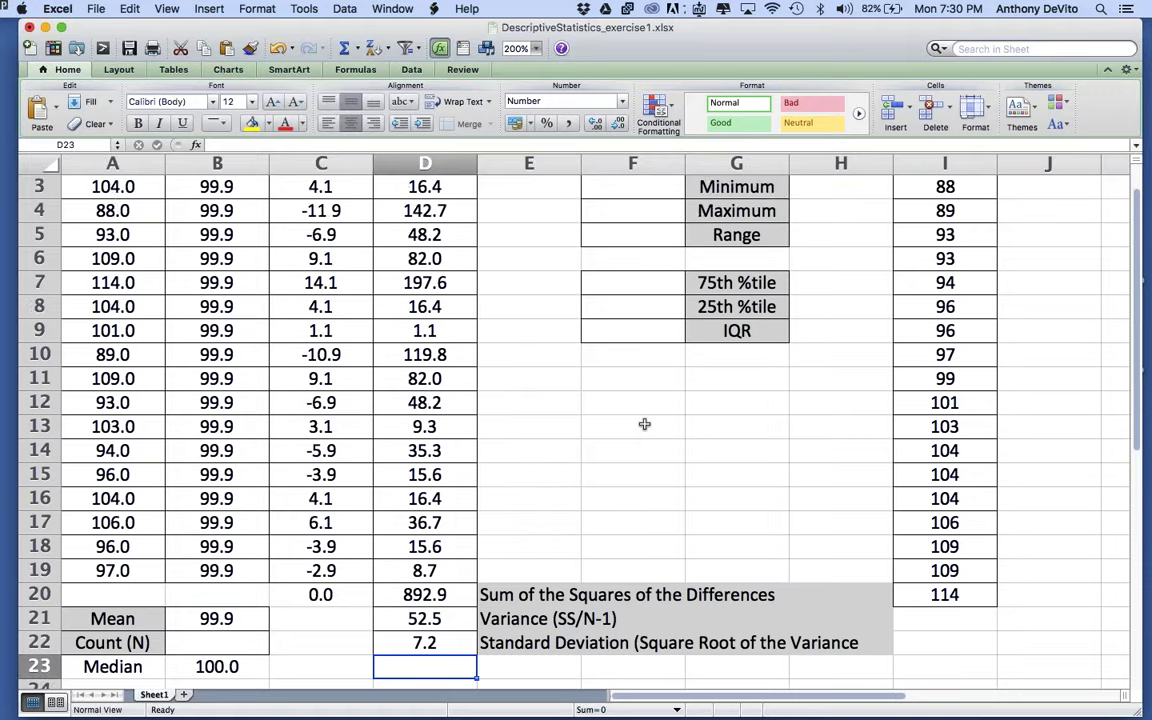
scroll(600, 420, down, 3)
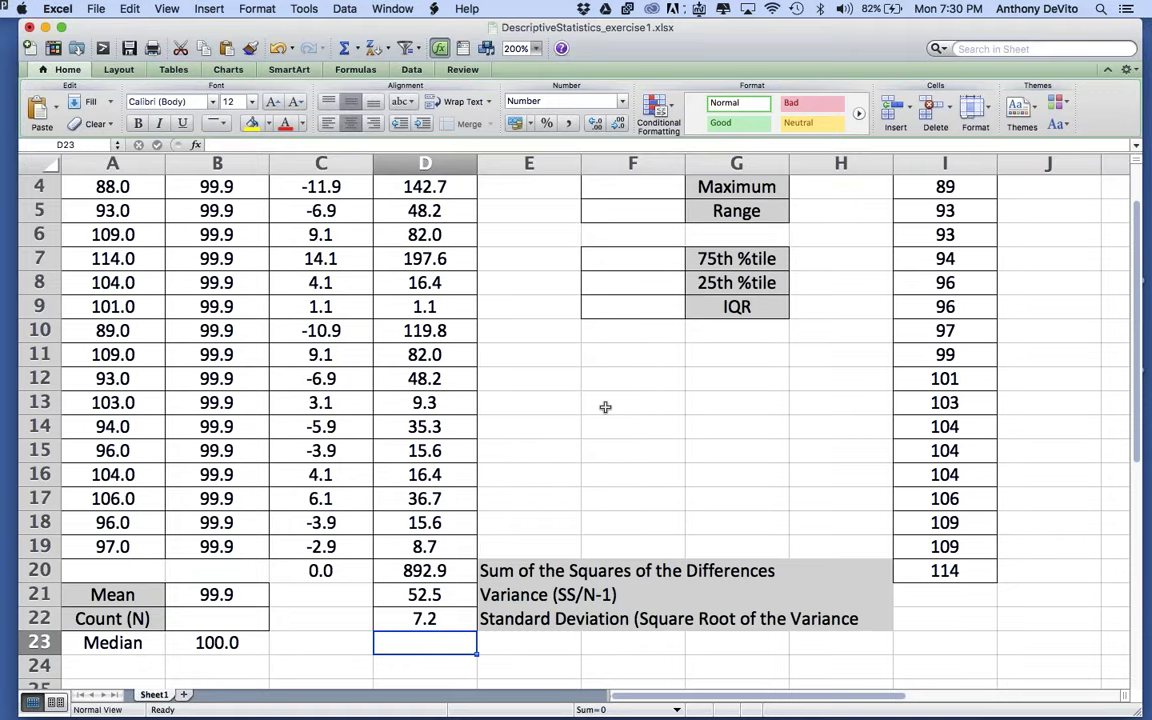
click(603, 406)
text(=)
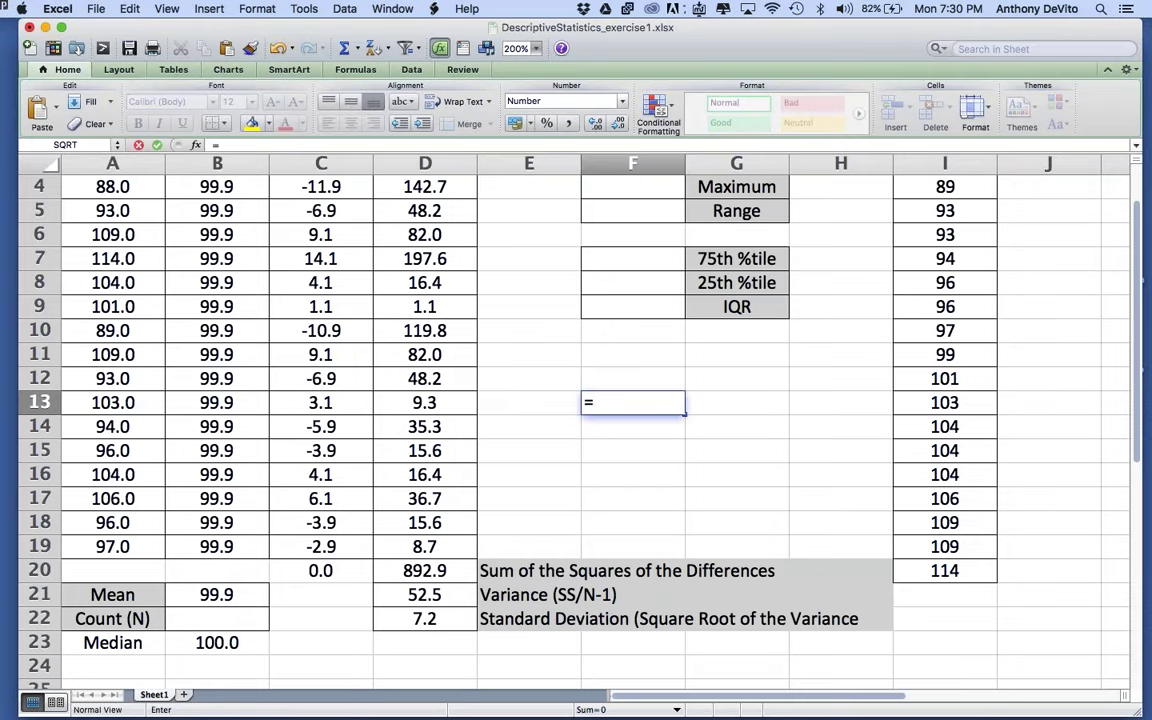
text(stde)
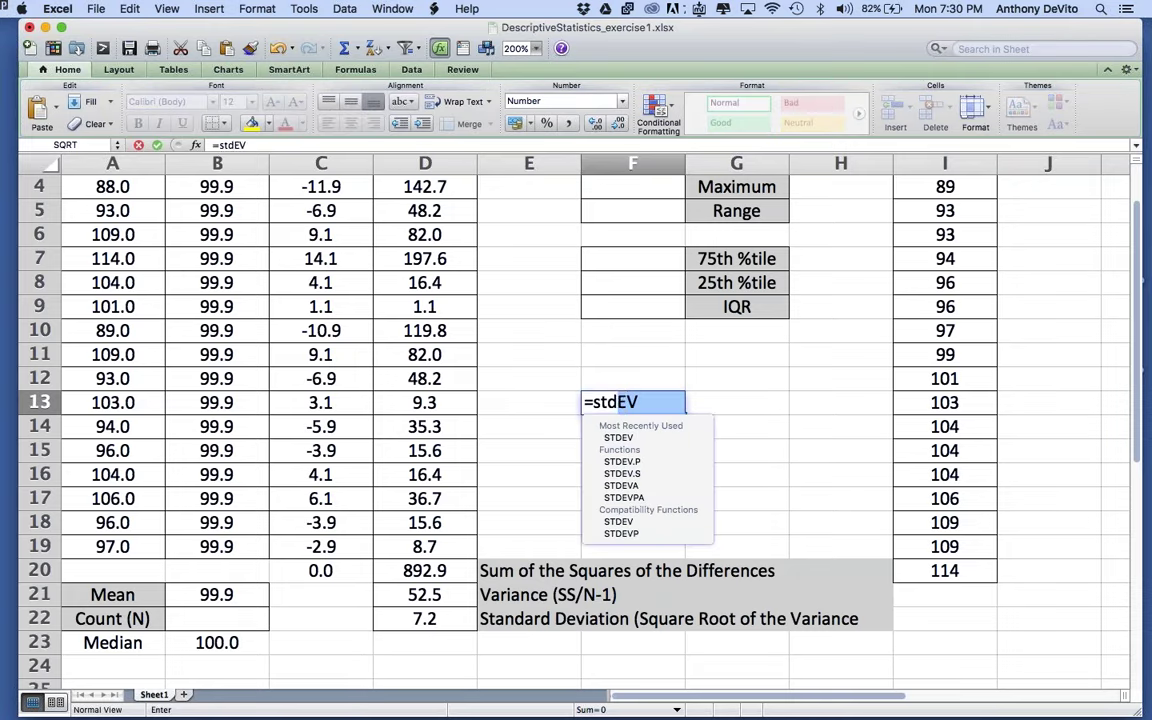
text(v()
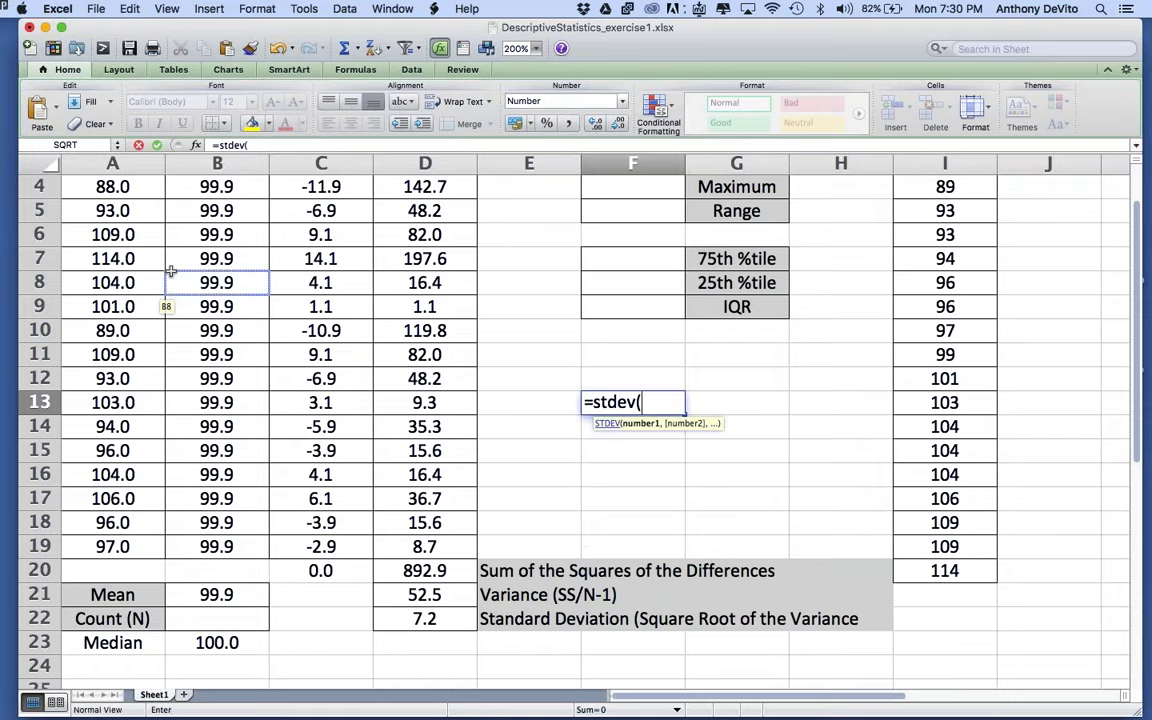
scroll(160, 285, up, 3)
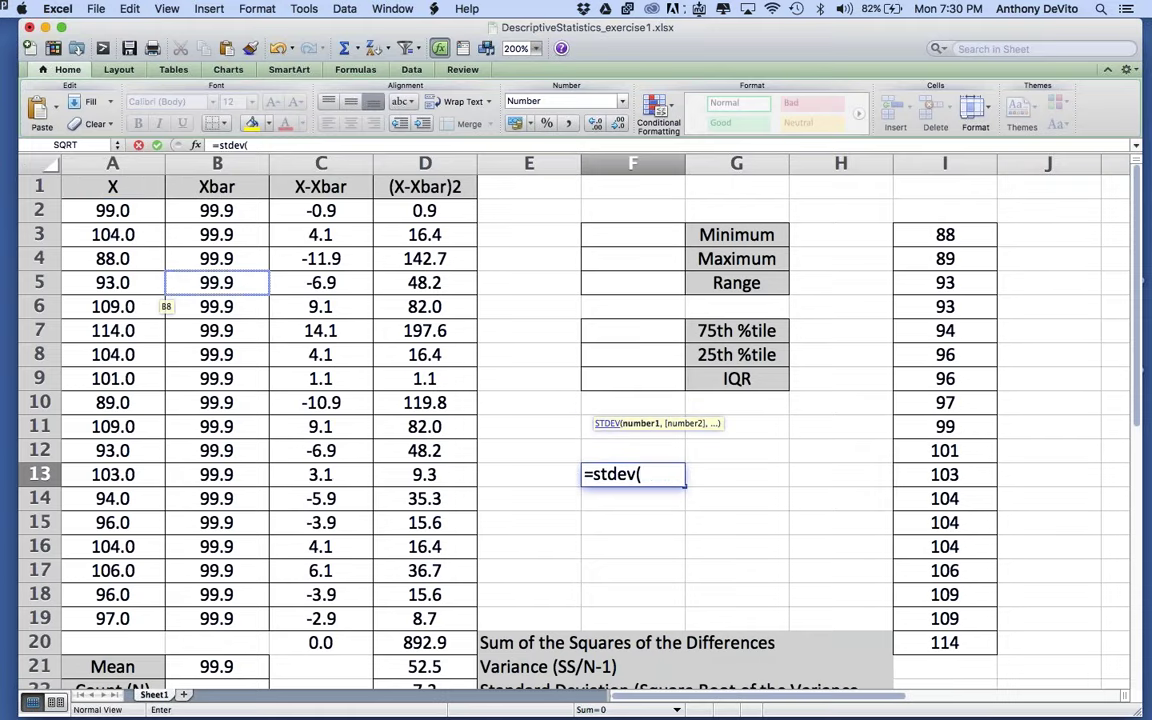
click(112, 210)
drag(112, 210, 128, 620)
key(Return)
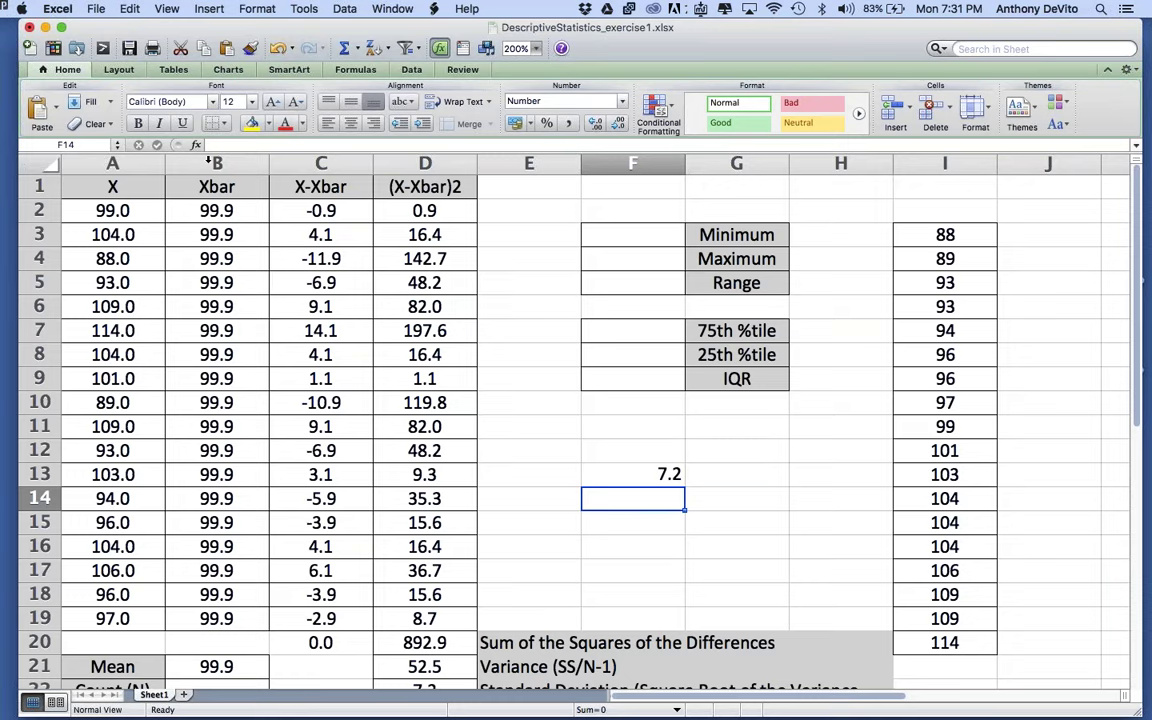
Browse the Formula Builder's function list for statistical functions such as COUNT, and close it without inserting anything in F14
click(196, 146)
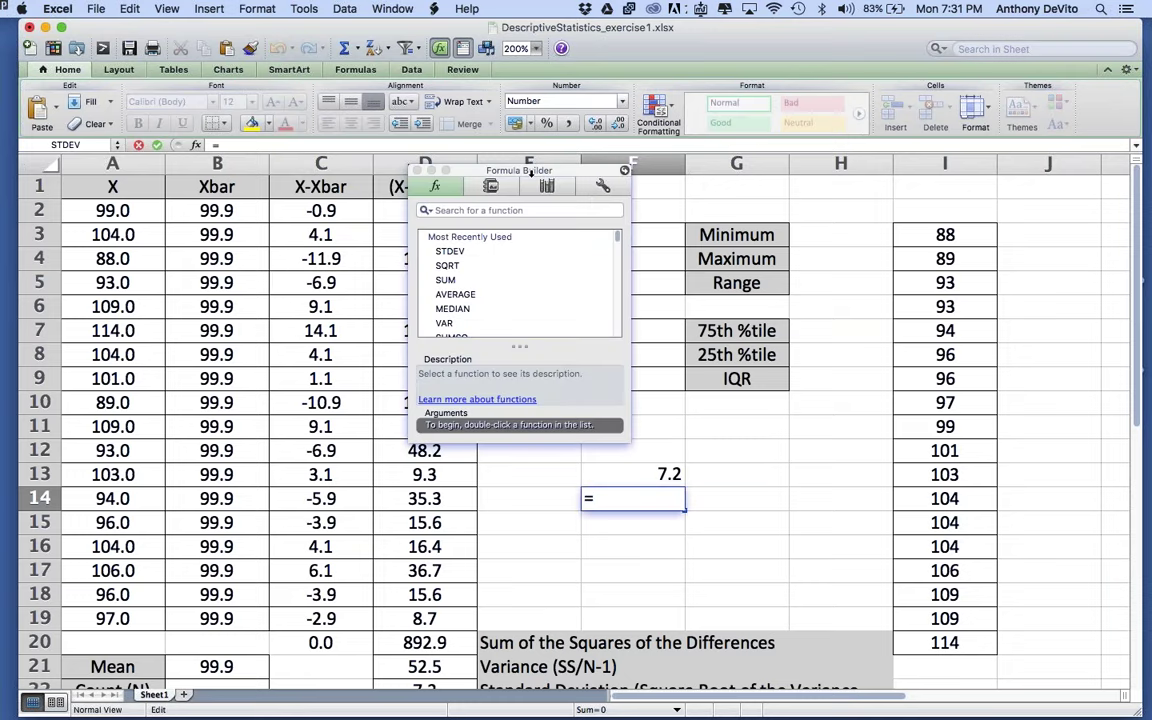
drag(531, 172, 597, 91)
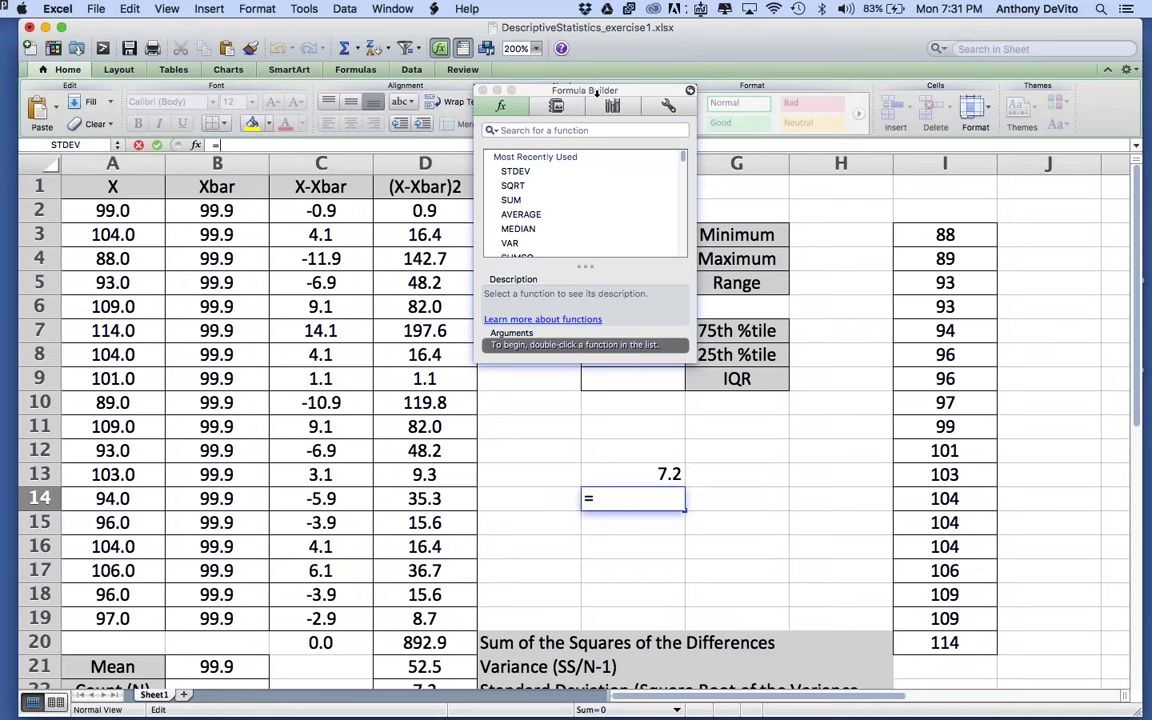
scroll(580, 216, down, 20)
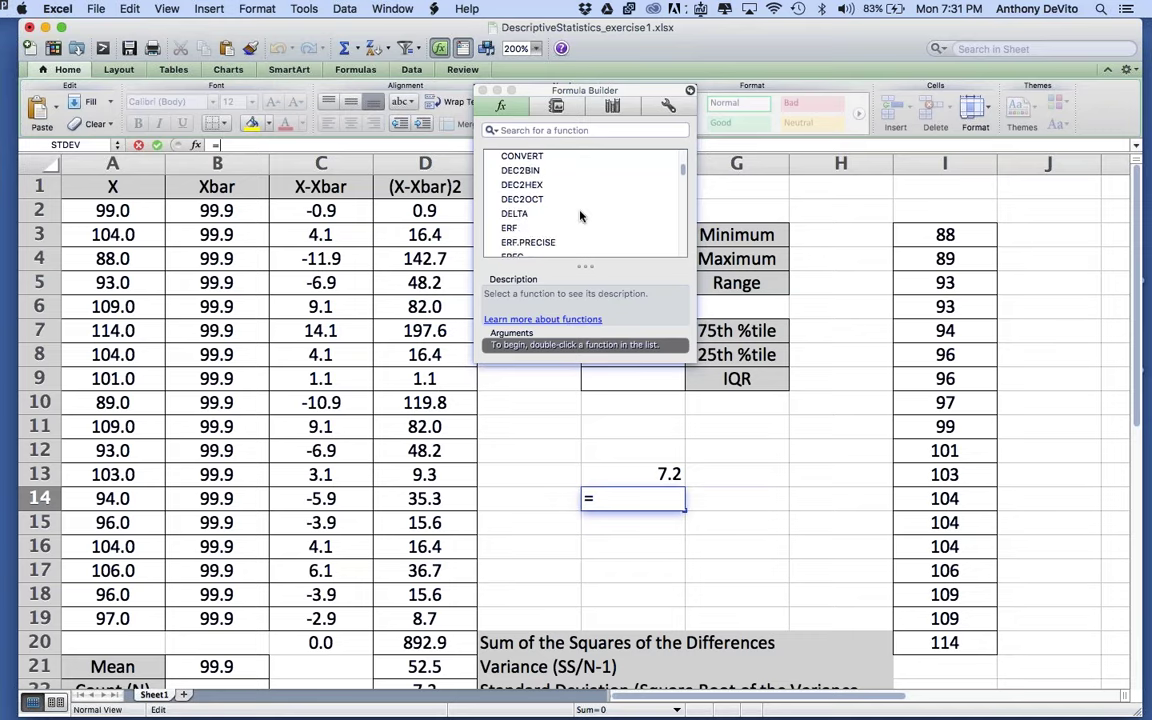
scroll(580, 216, down, 15)
click(502, 130)
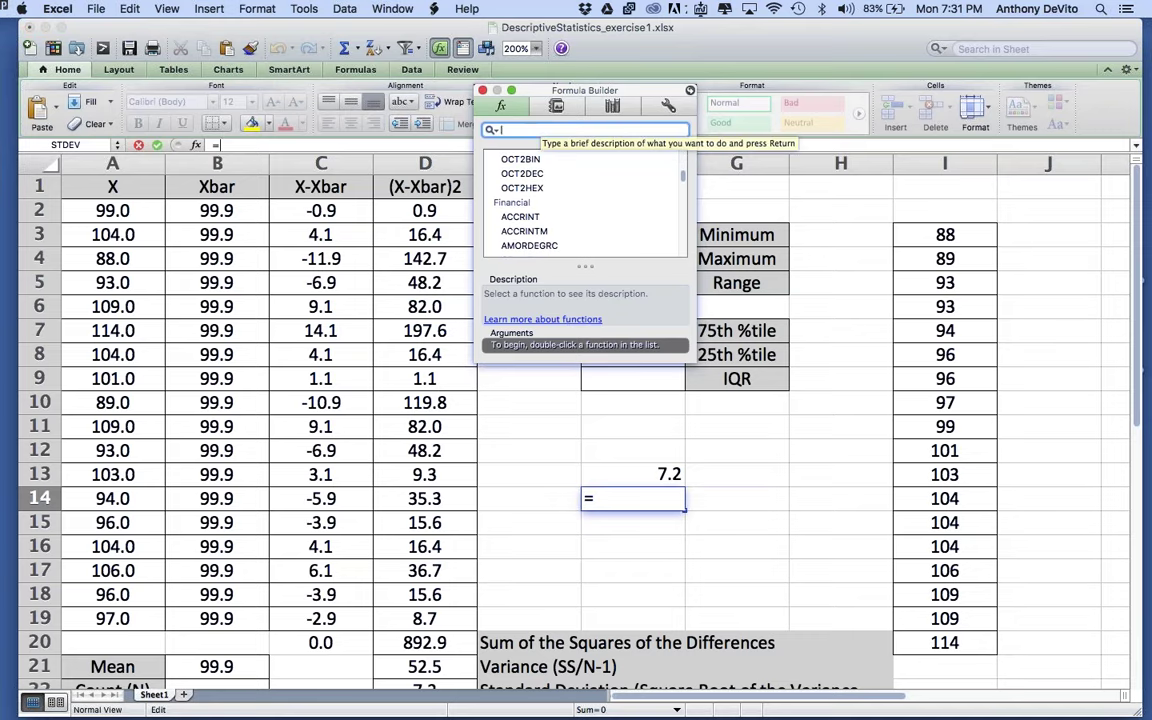
click(570, 218)
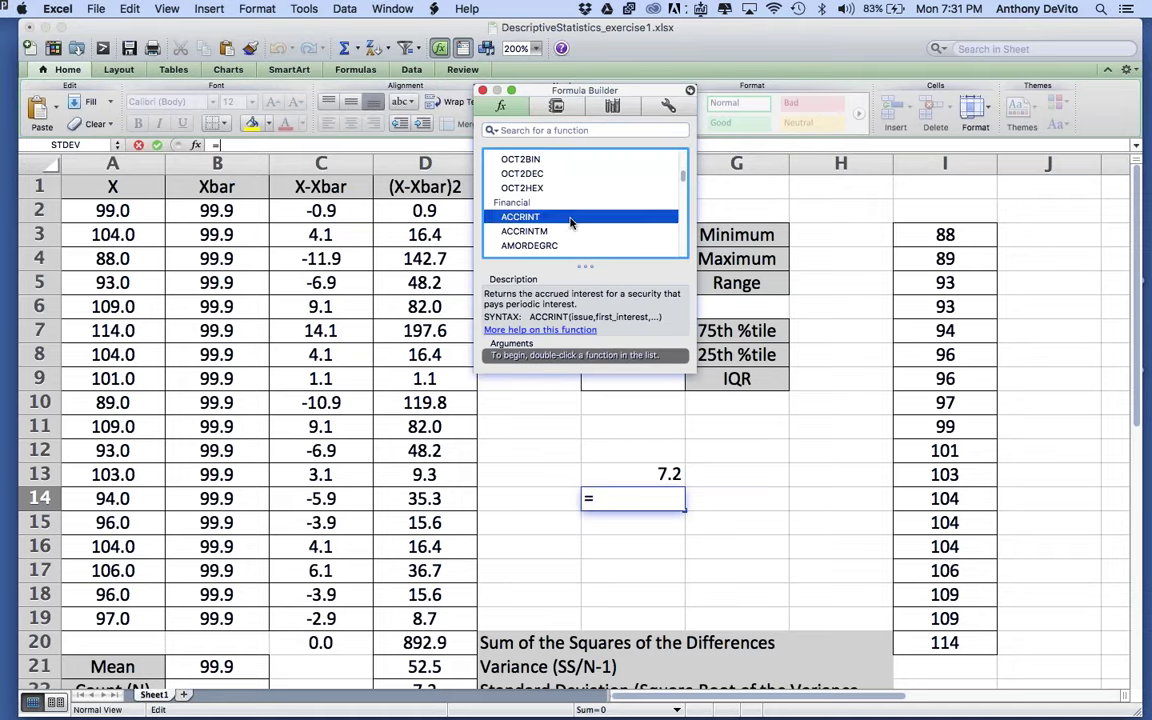
scroll(572, 214, down, 10)
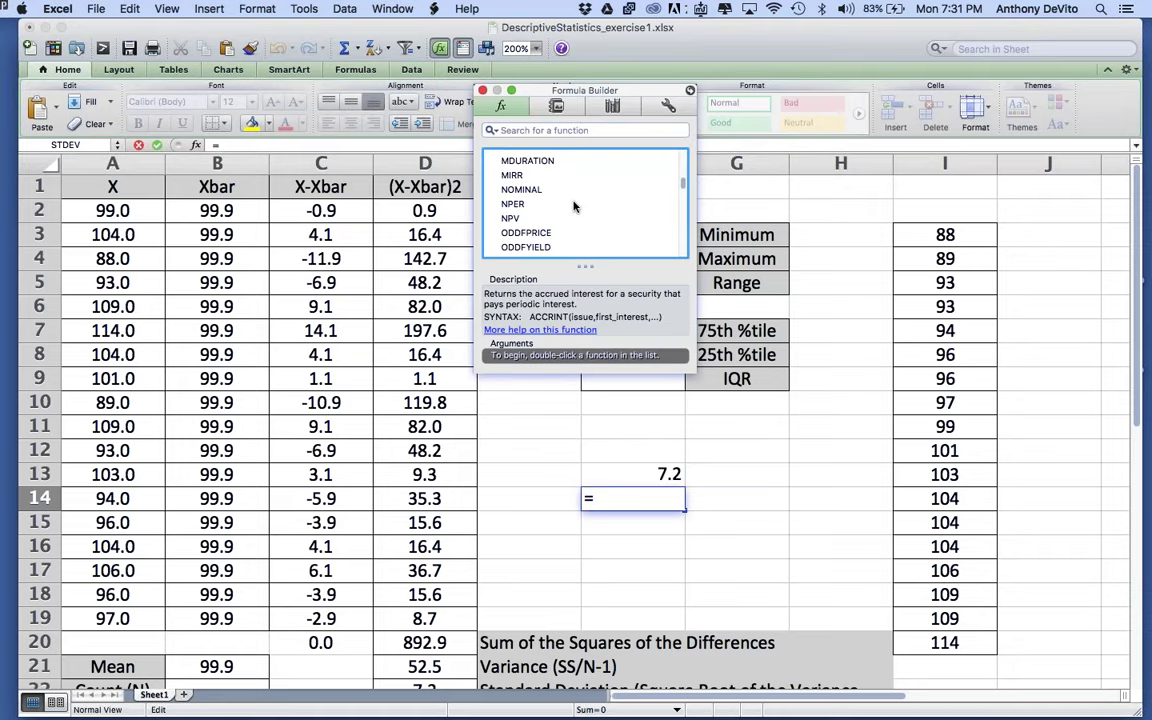
scroll(576, 207, down, 10)
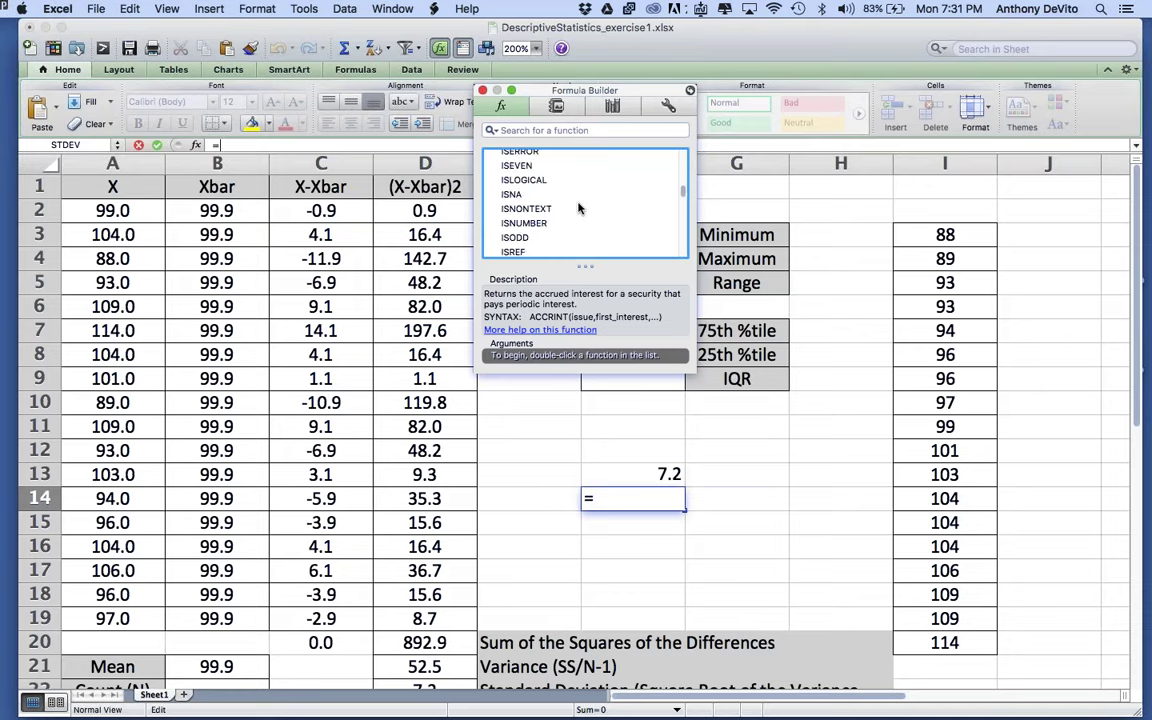
scroll(578, 207, down, 10)
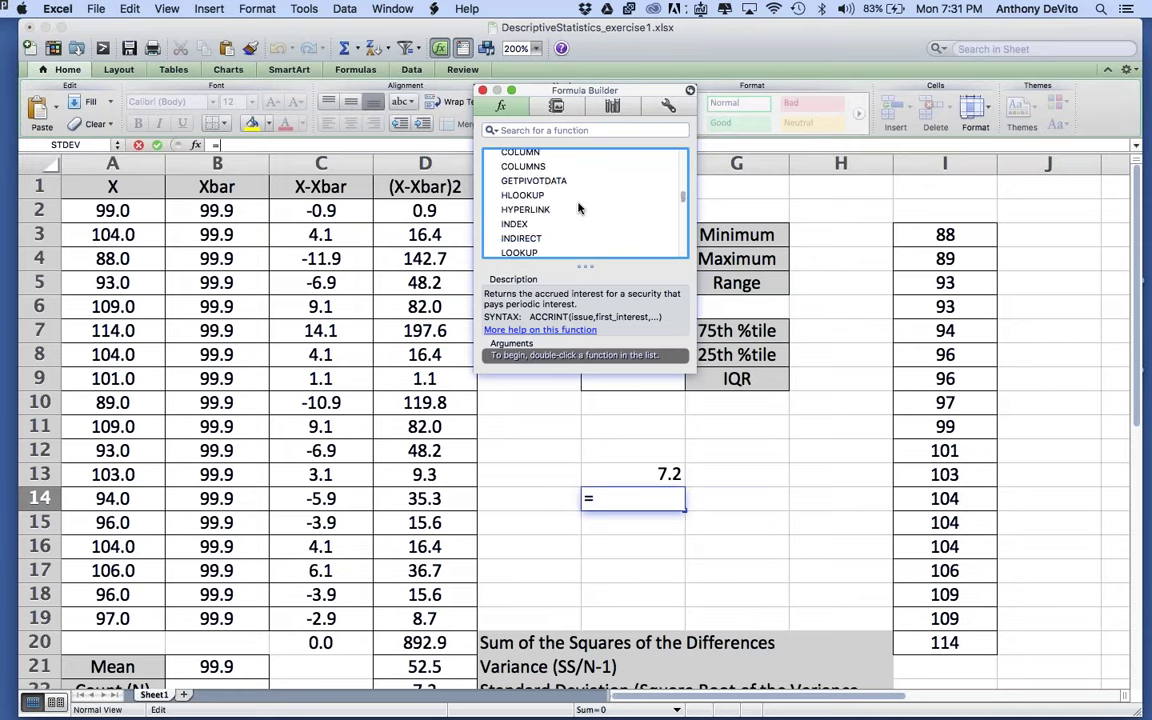
scroll(578, 207, down, 10)
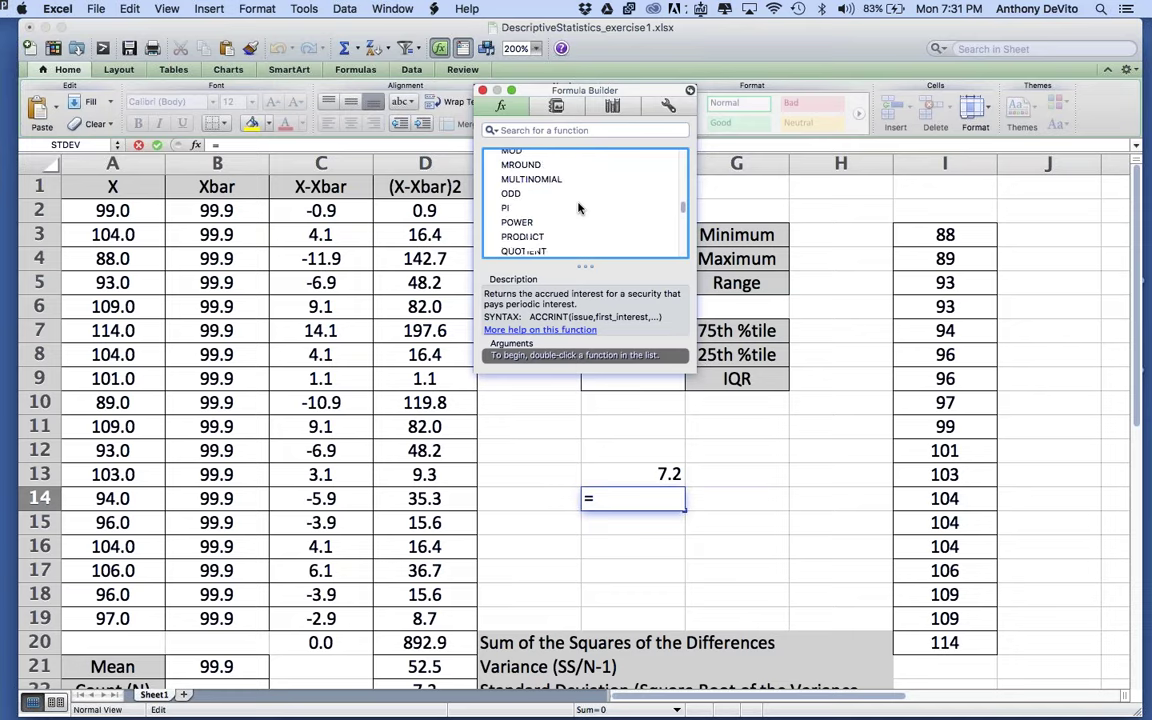
scroll(578, 207, down, 10)
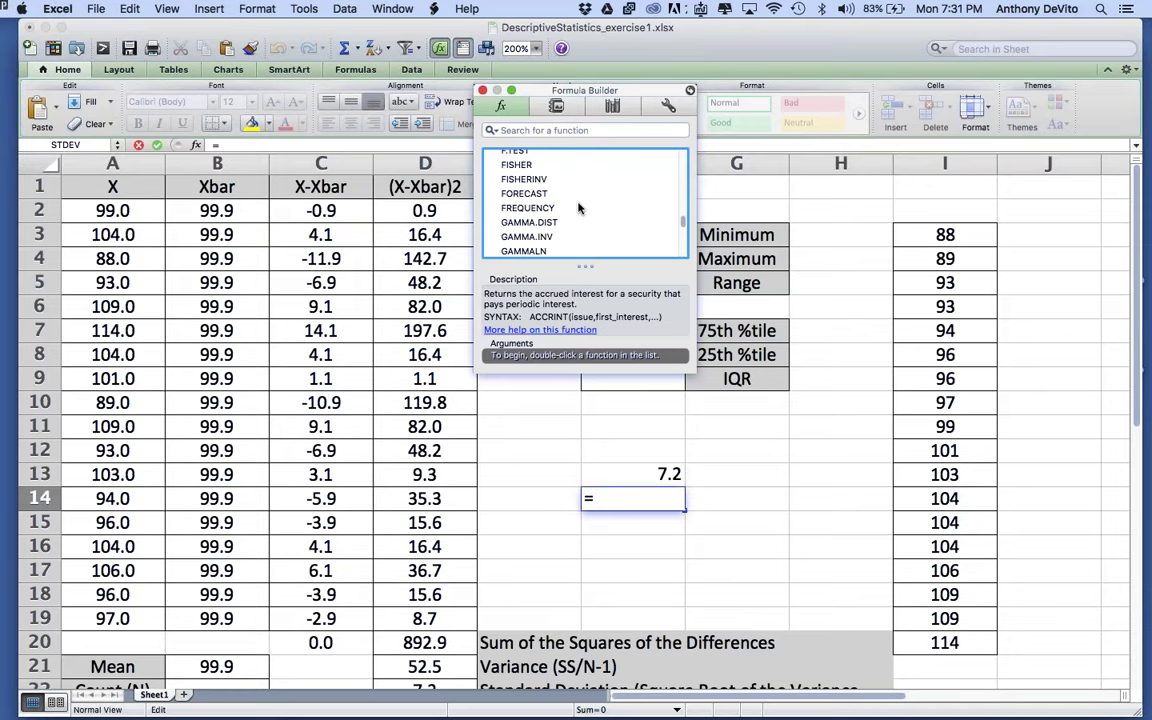
scroll(578, 207, up, 5)
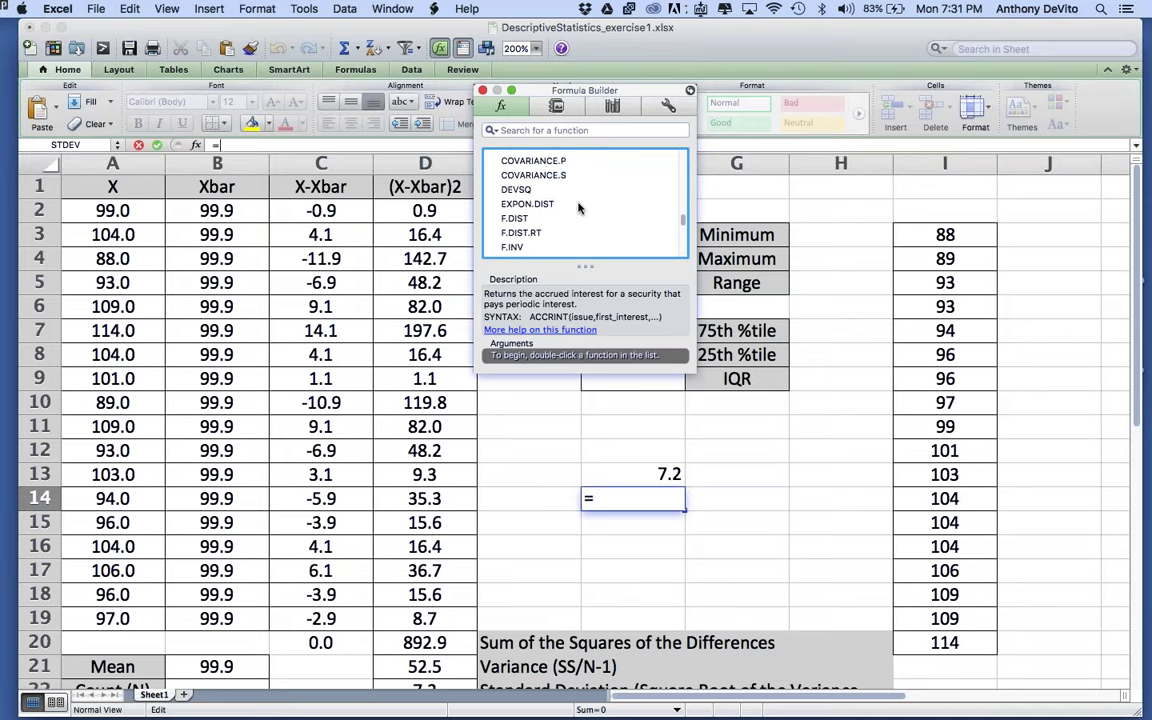
scroll(578, 207, up, 5)
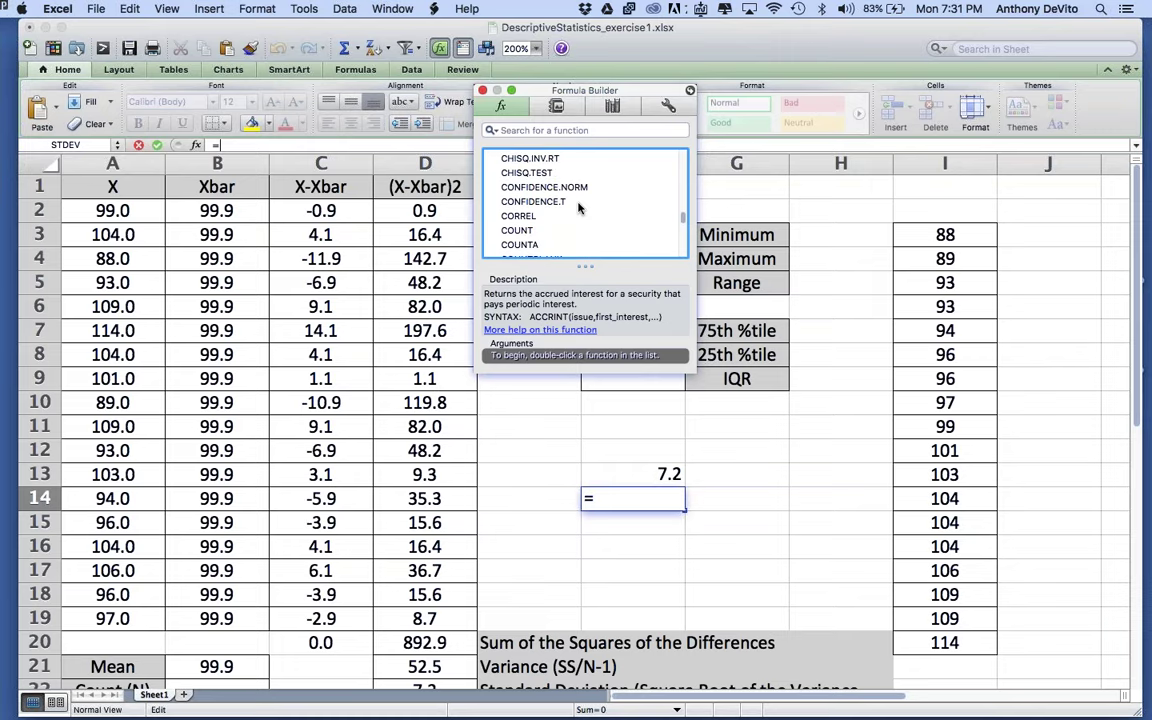
click(528, 450)
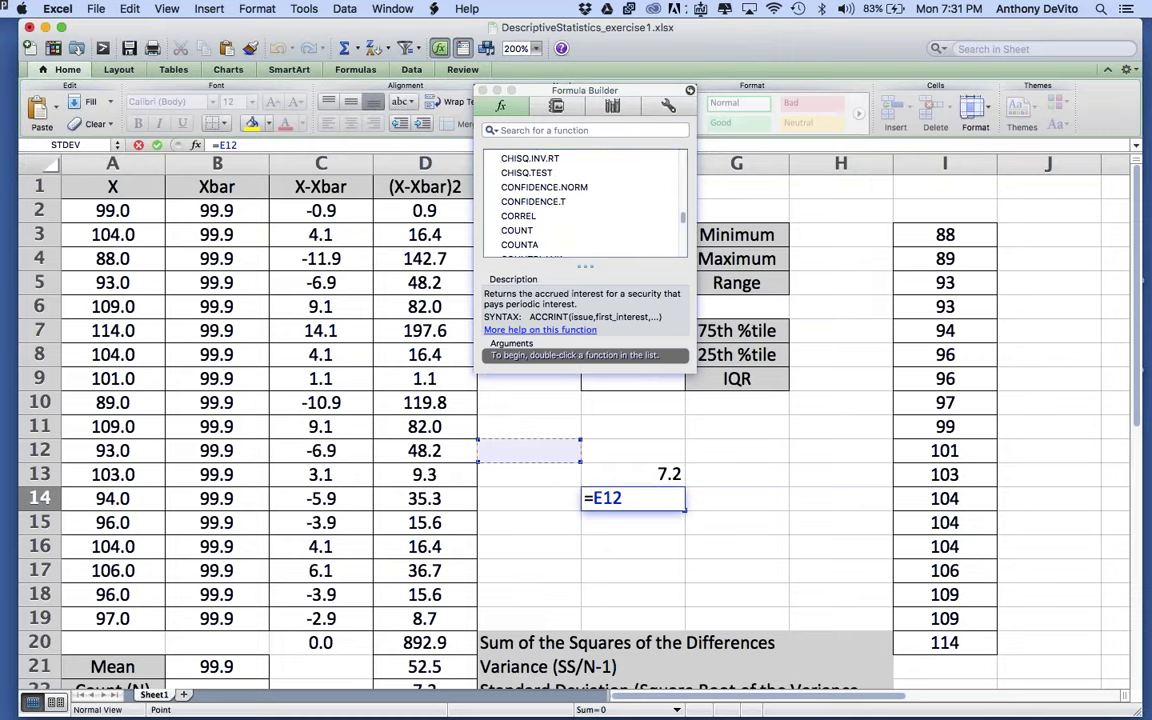
key(Escape)
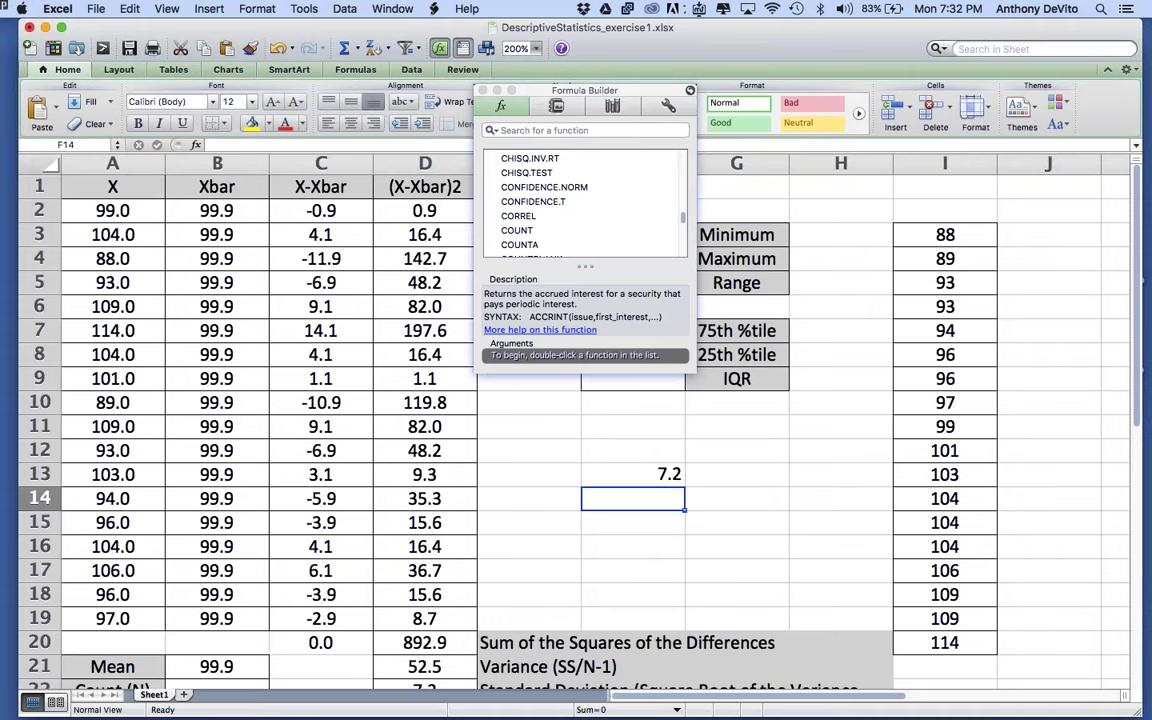
click(482, 90)
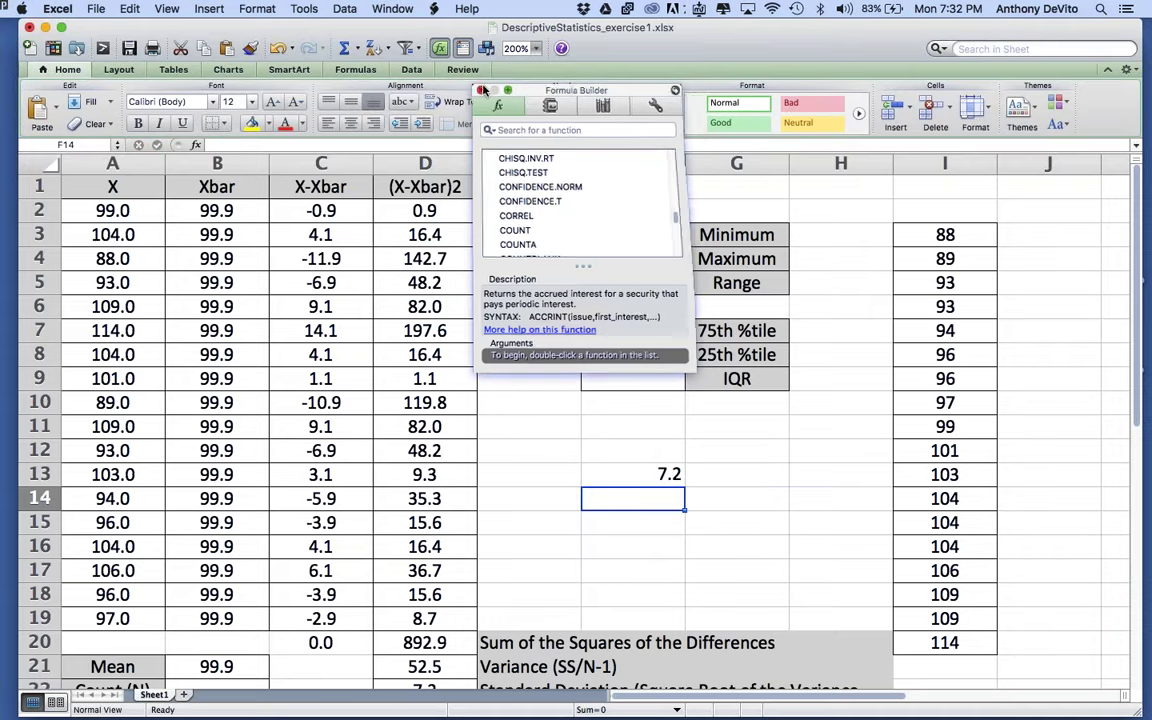
Calculate the count (N) in B22 by applying the COUNT function to the X data in A2:A19
scroll(548, 363, down, 5)
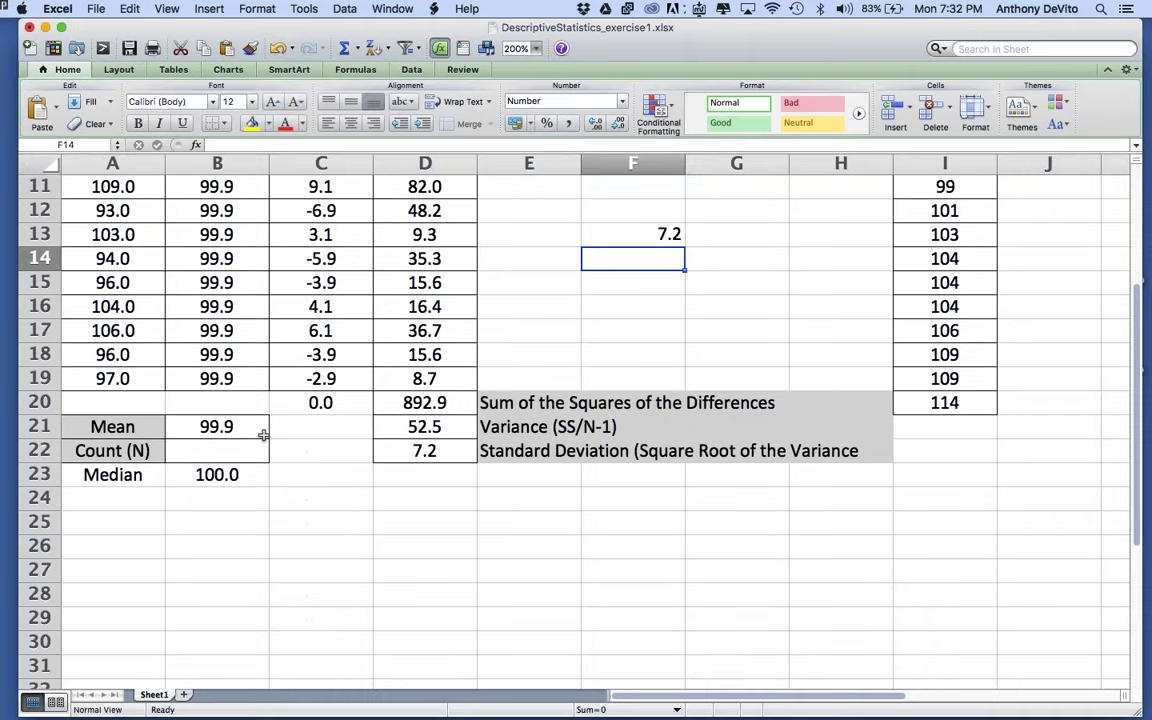
click(228, 452)
text(=)
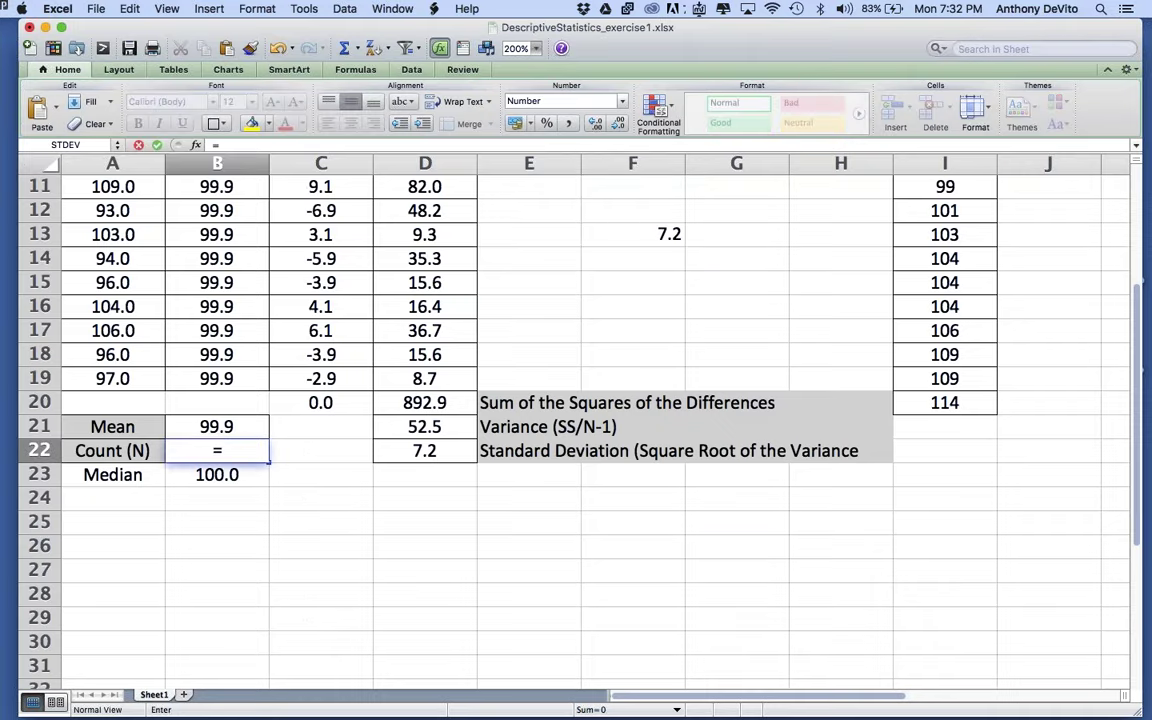
text(count)
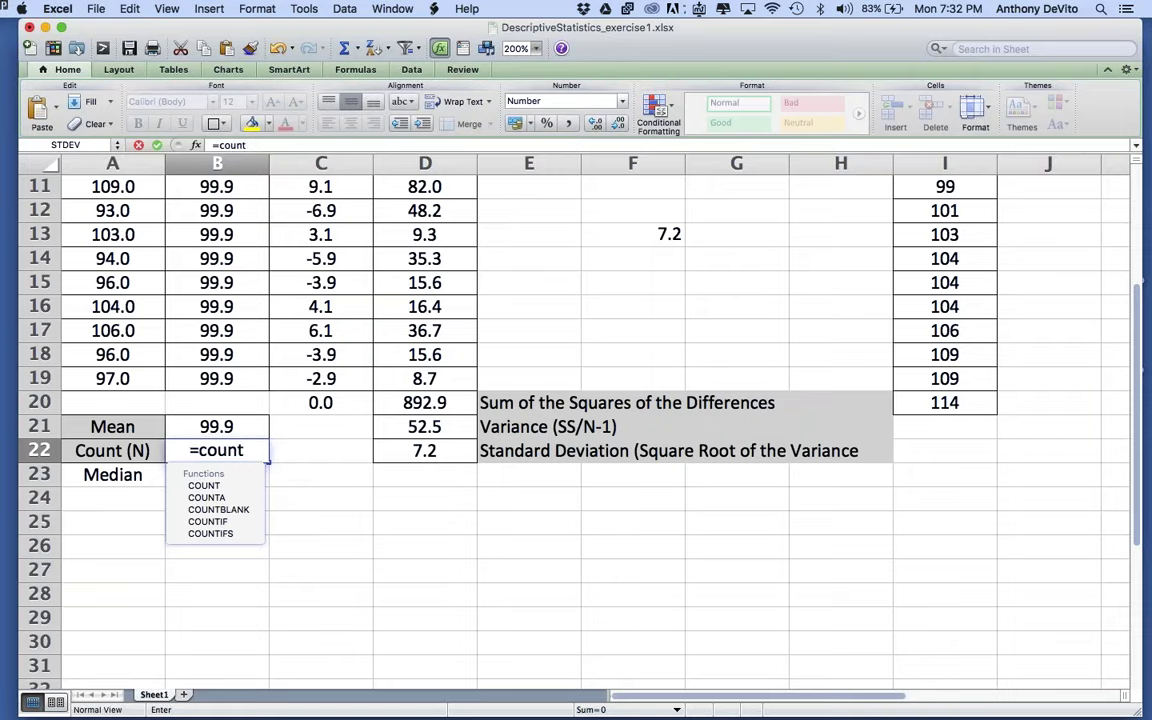
text(()
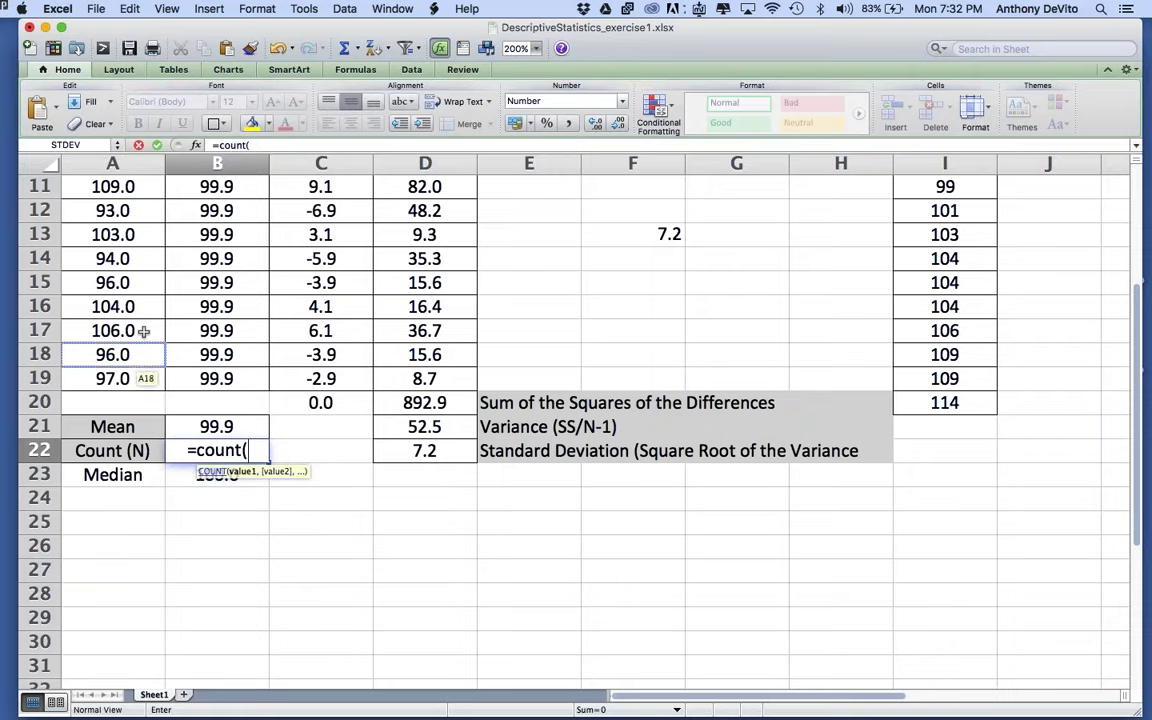
scroll(154, 360, up, 10)
click(118, 226)
drag(115, 212, 128, 620)
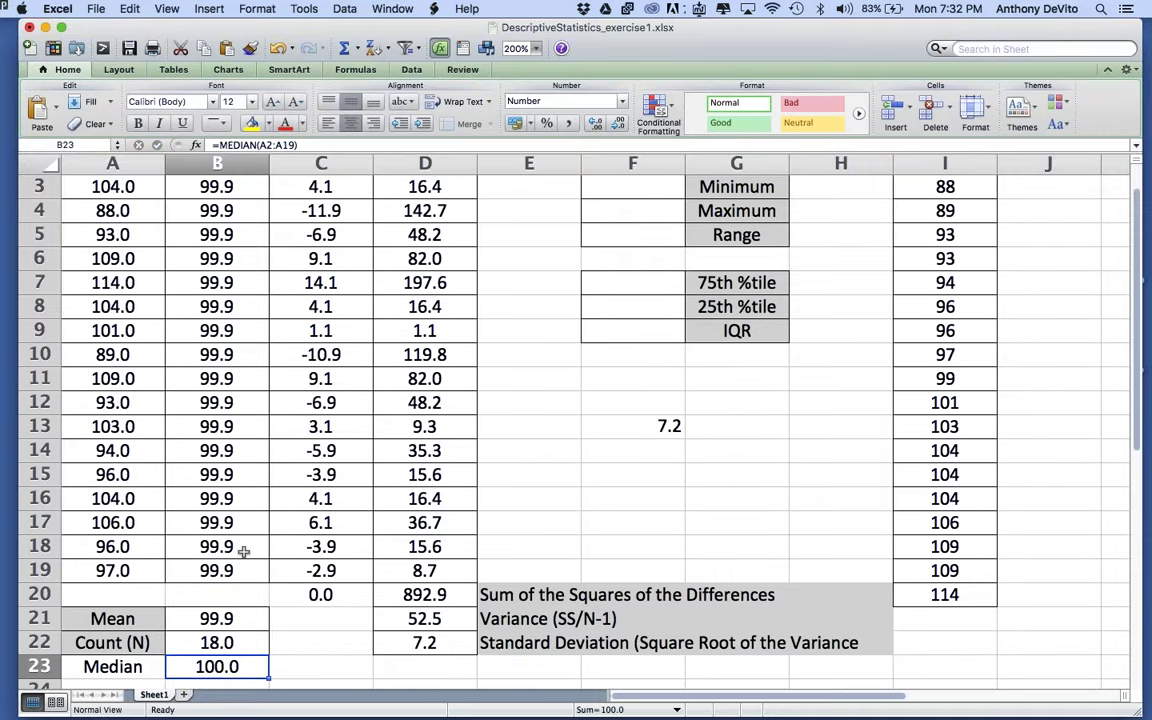
scroll(232, 617, down, 6)
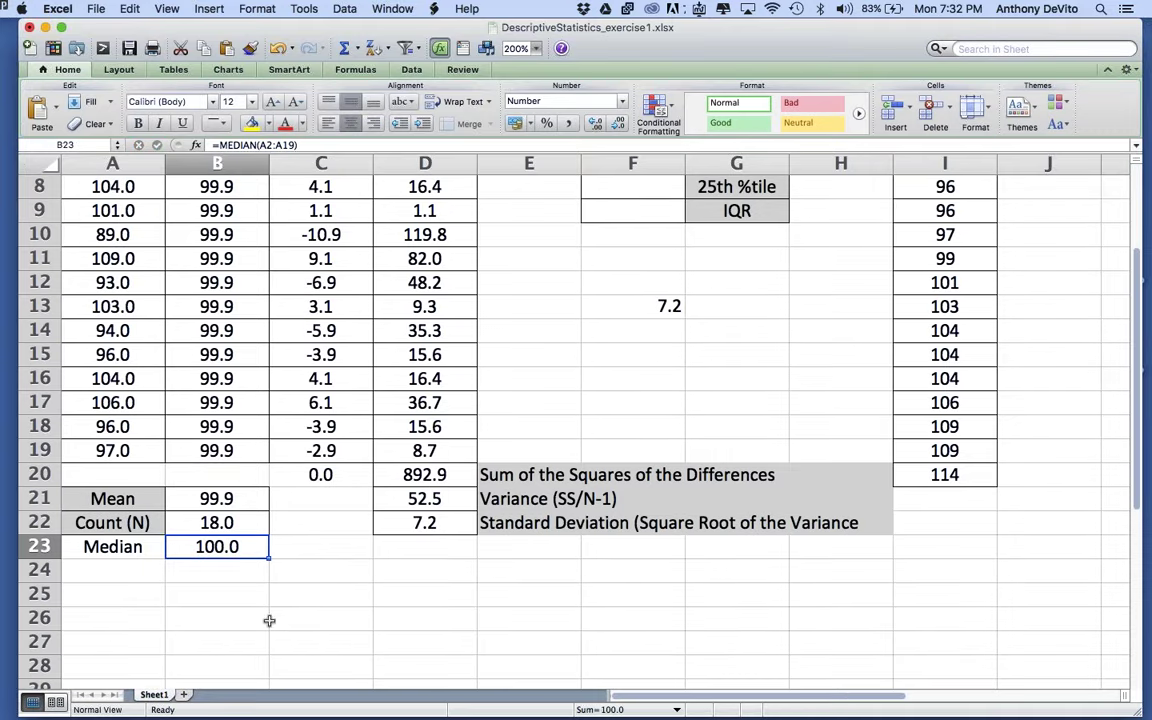
Calculate the minimum of the X data in F3 by applying the MIN function to A2:A19
scroll(440, 570, up, 7)
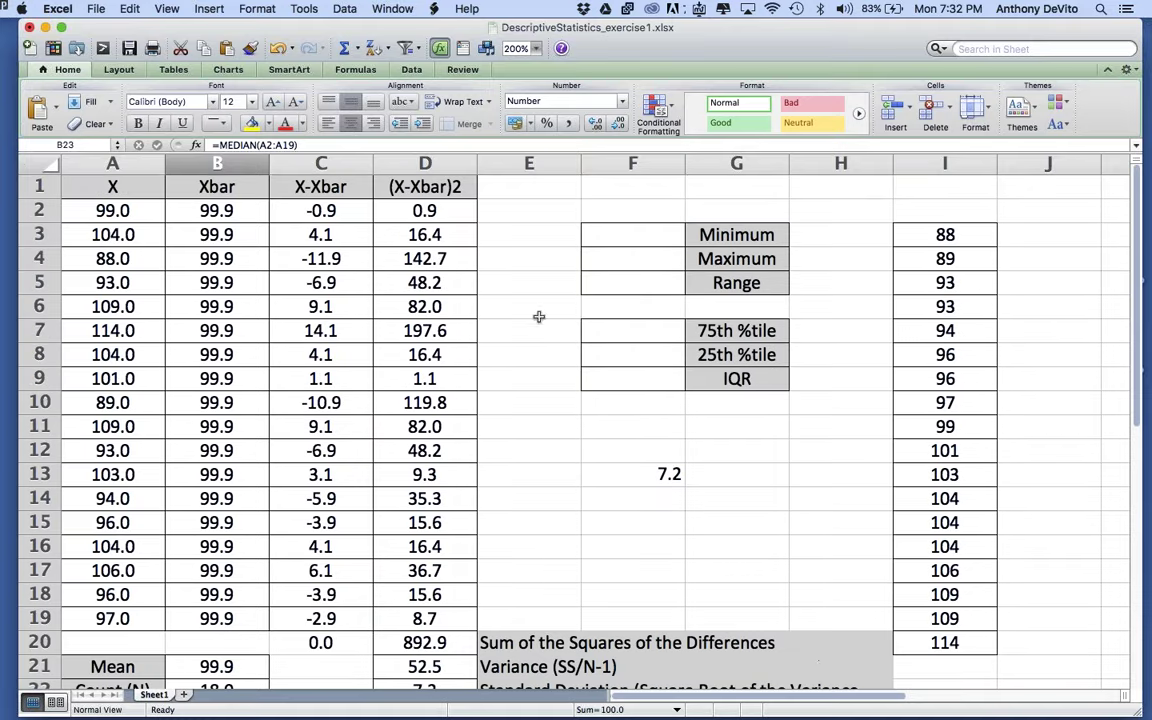
click(622, 231)
text(=)
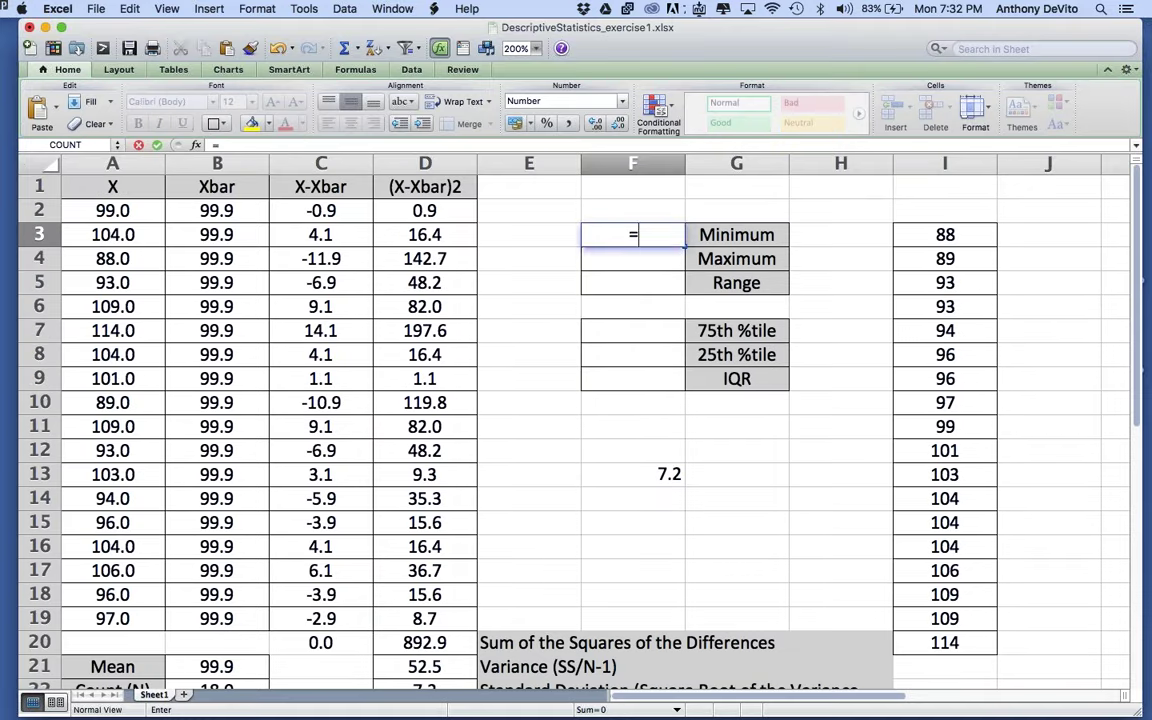
text(min()
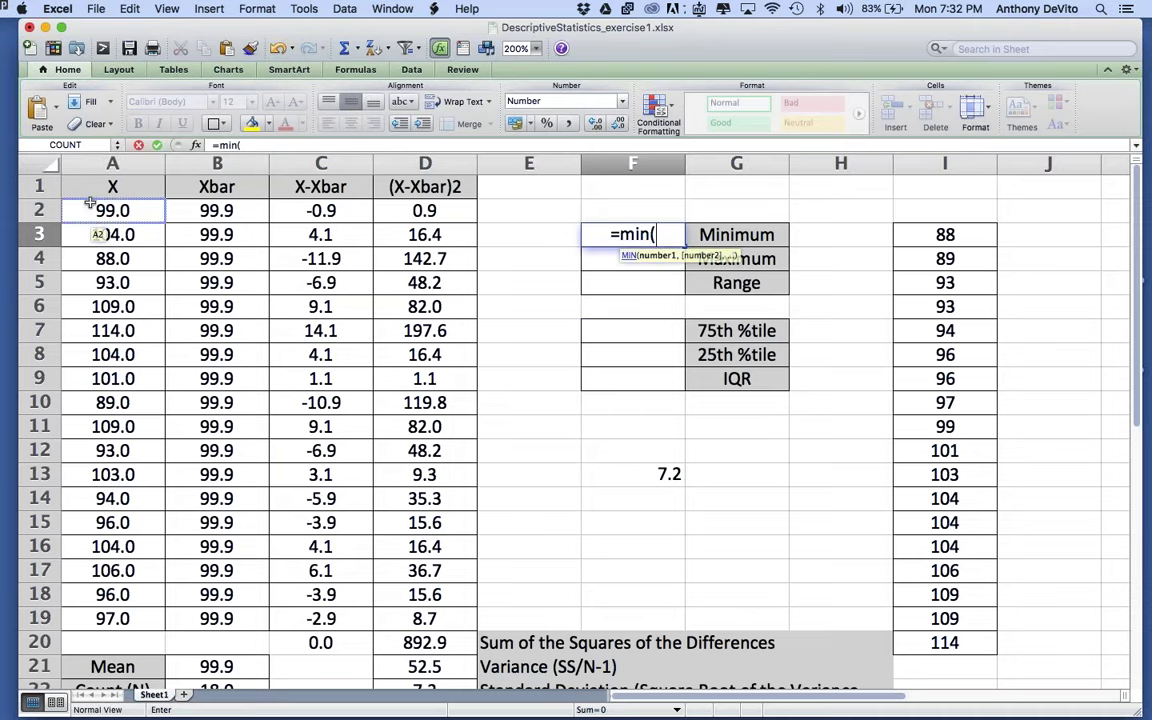
drag(93, 214, 112, 306)
drag(110, 464, 124, 620)
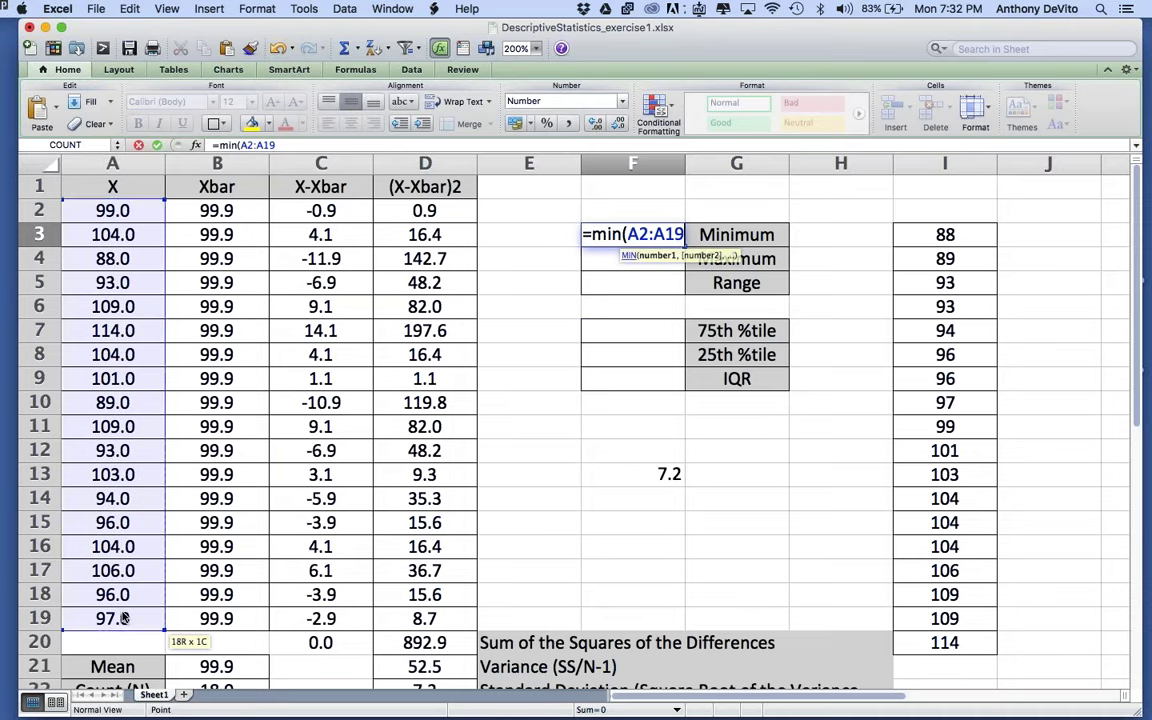
key(Return)
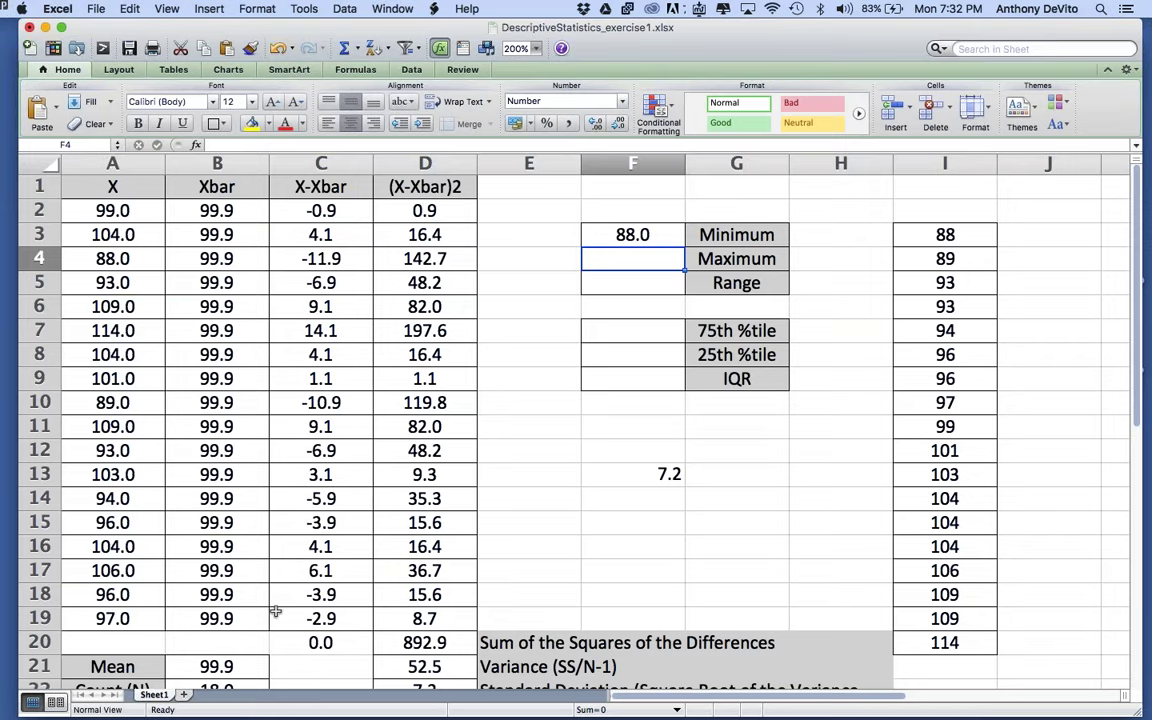
Calculate the maximum of the X data in F4 by applying the MAX function to A2:A19
text(=max)
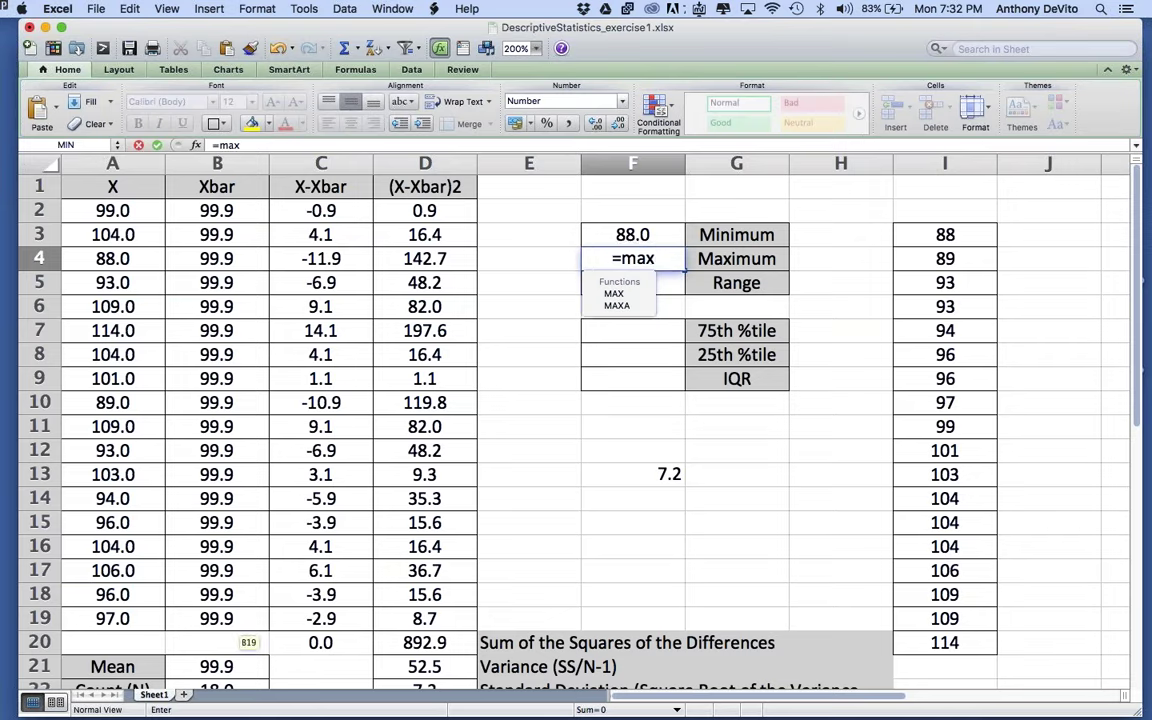
text(()
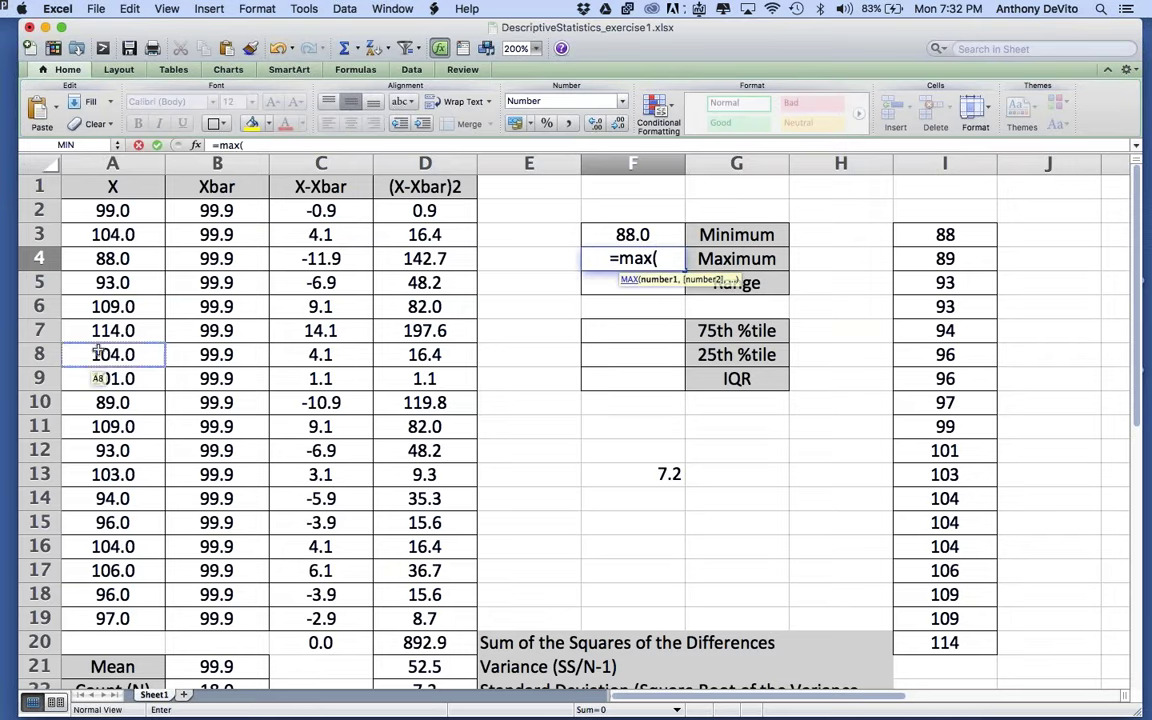
drag(100, 212, 120, 622)
key(Return)
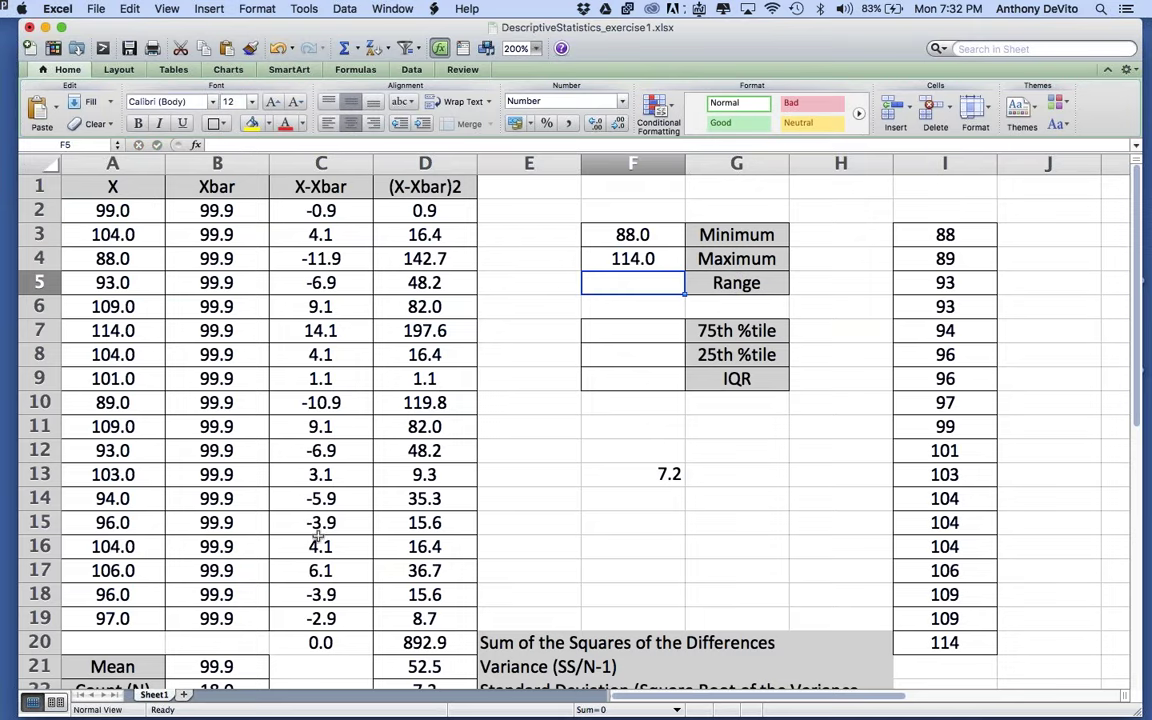
Calculate the range in F5 by subtracting the minimum from the maximum with =F4-F3
text(=)
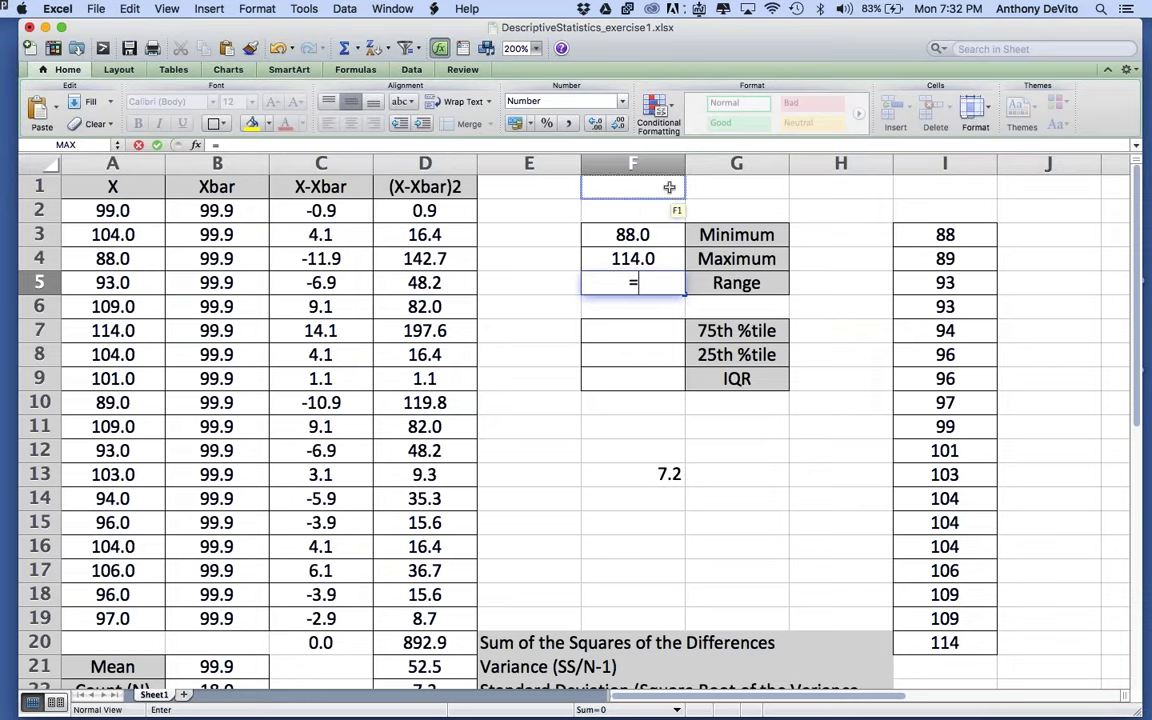
click(616, 258)
text(-)
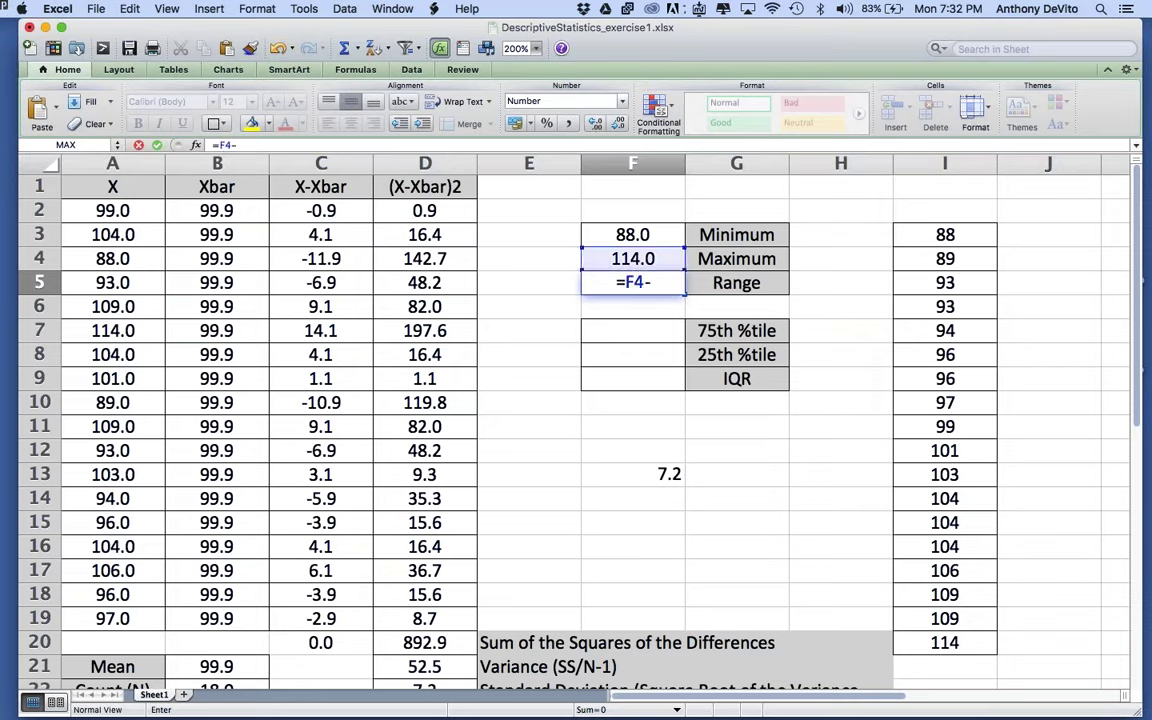
click(628, 234)
key(Return)
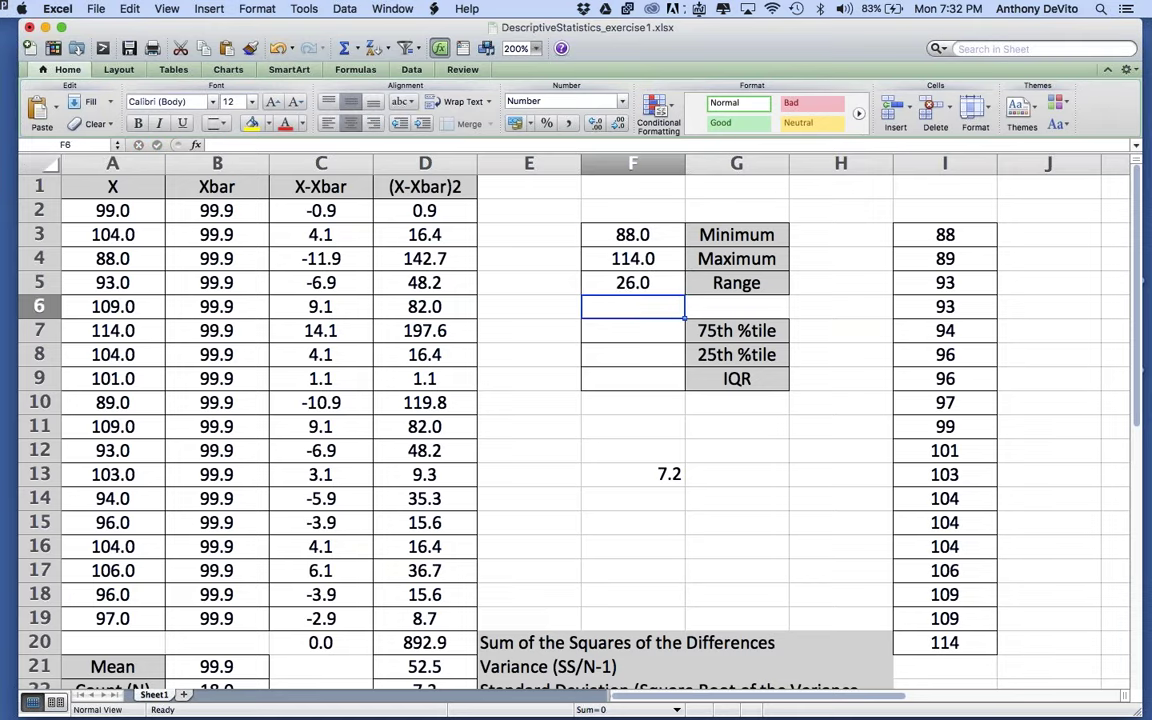
Calculate the 75th percentile of the X data in F7 with =percentile(A2:A19,.75)
click(640, 332)
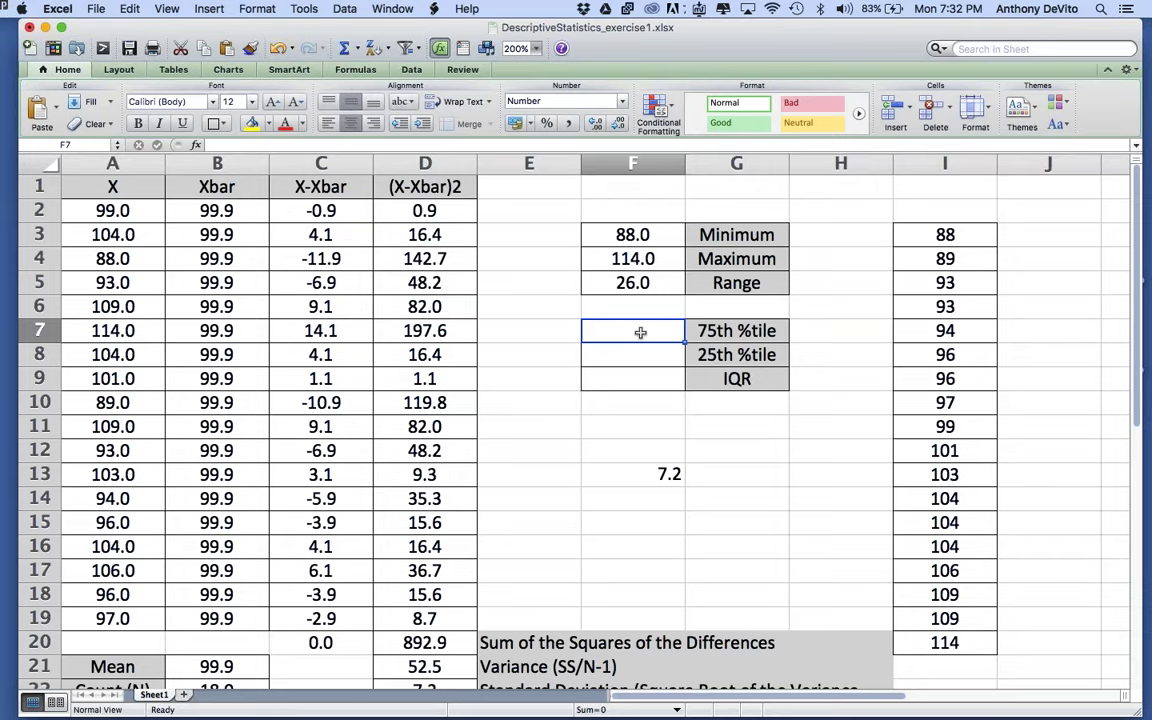
scroll(363, 580, down, 3)
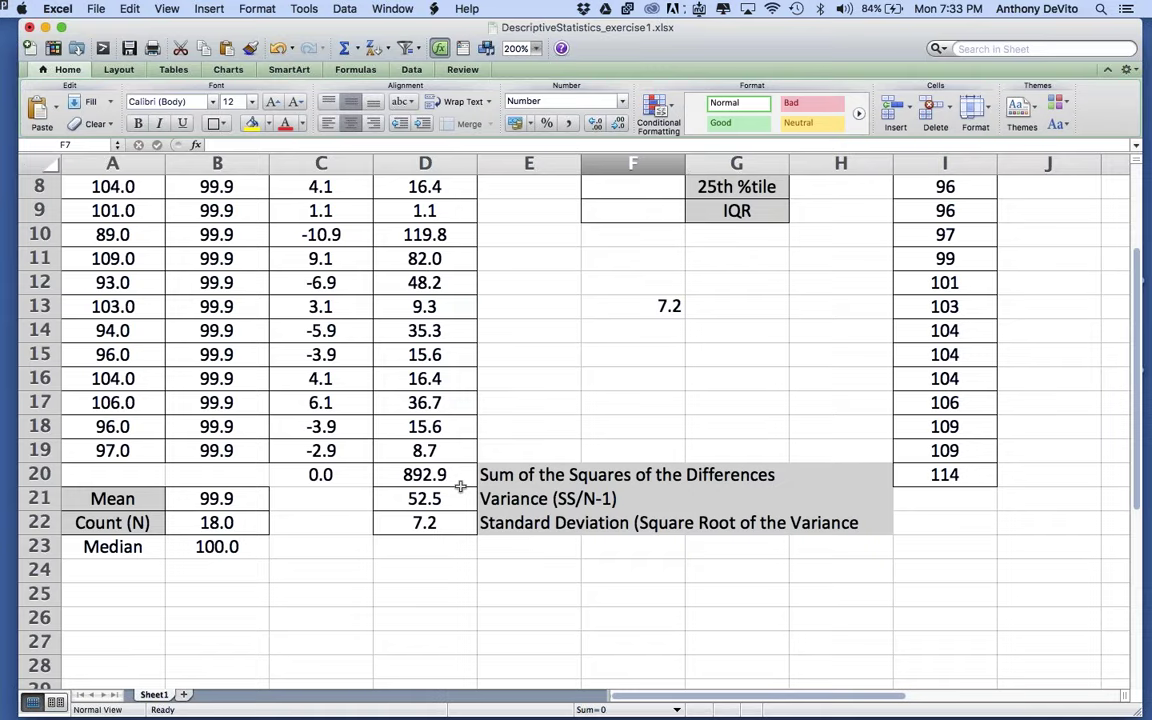
scroll(672, 406, up, 5)
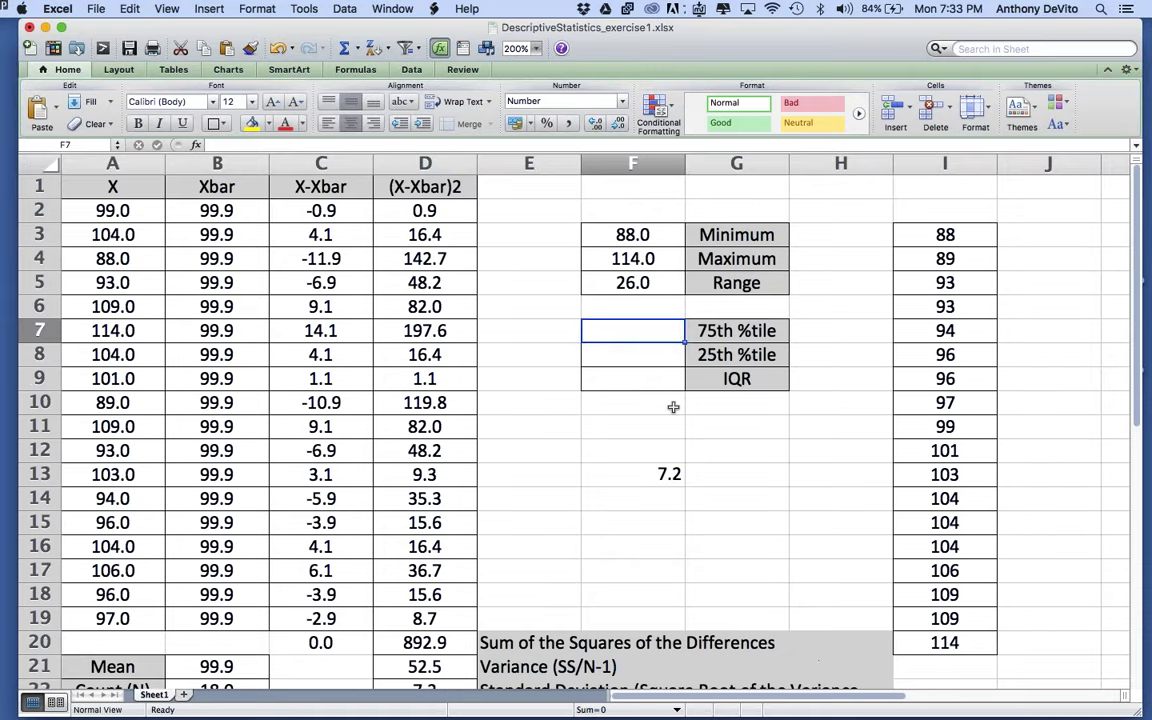
text(=)
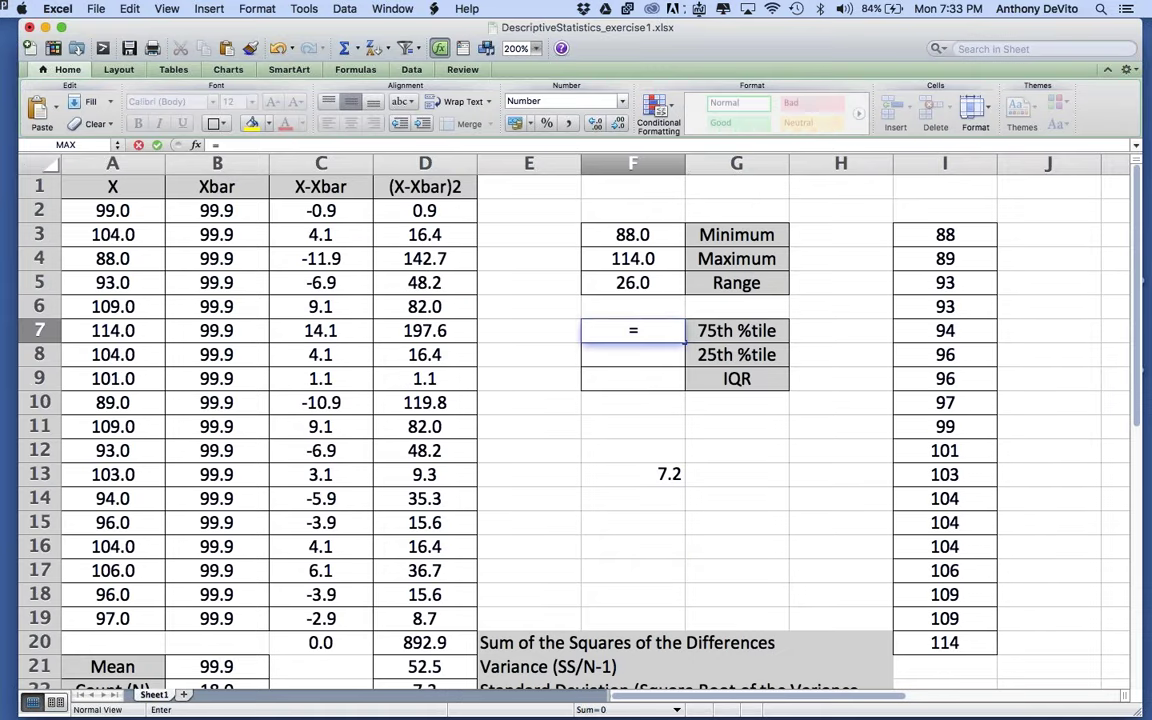
text(percent)
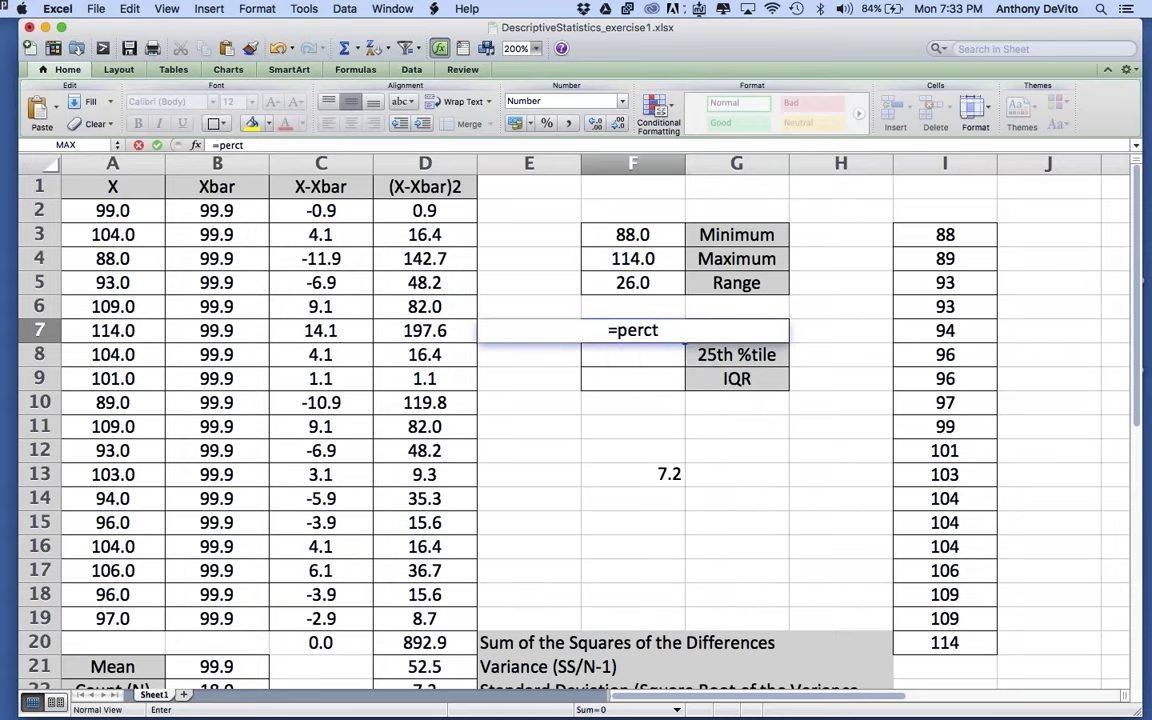
key(BackSpace)
text(entile()
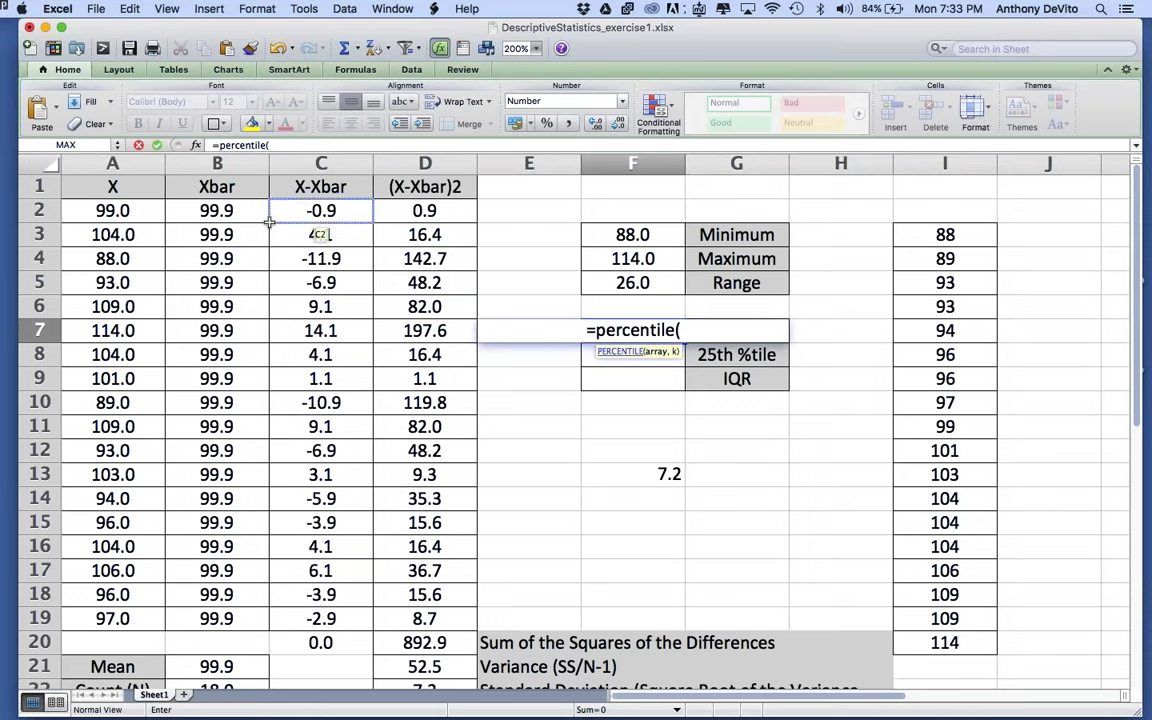
click(105, 211)
drag(105, 211, 127, 620)
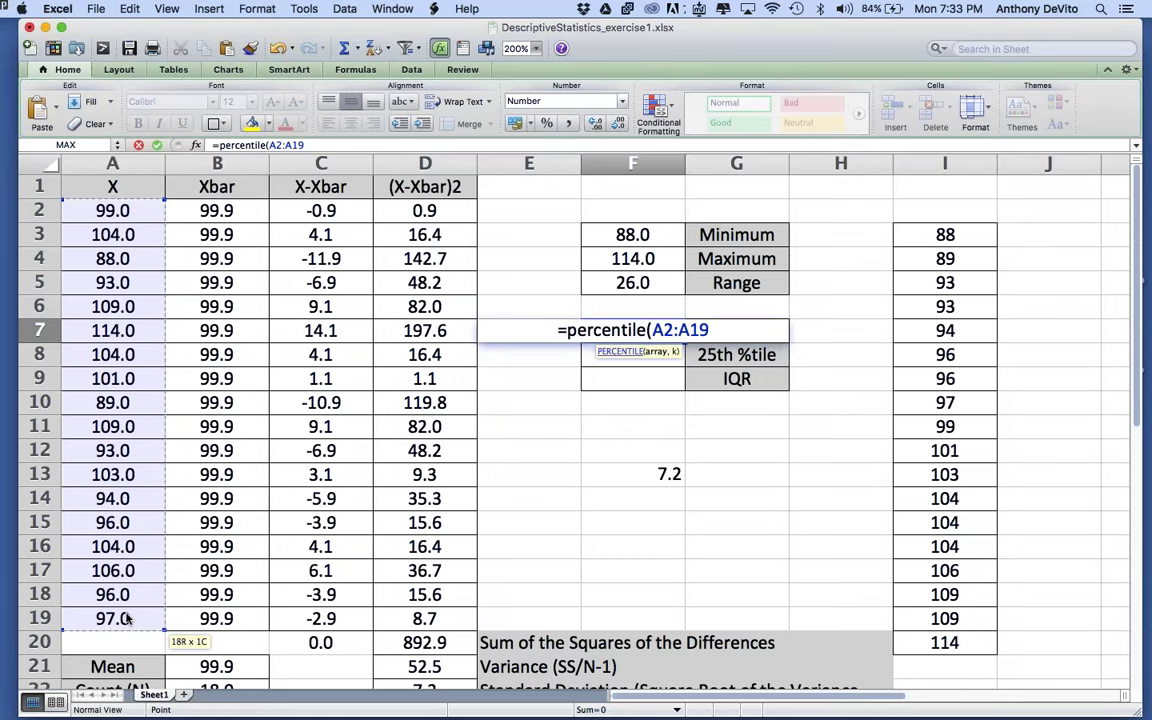
text(,)
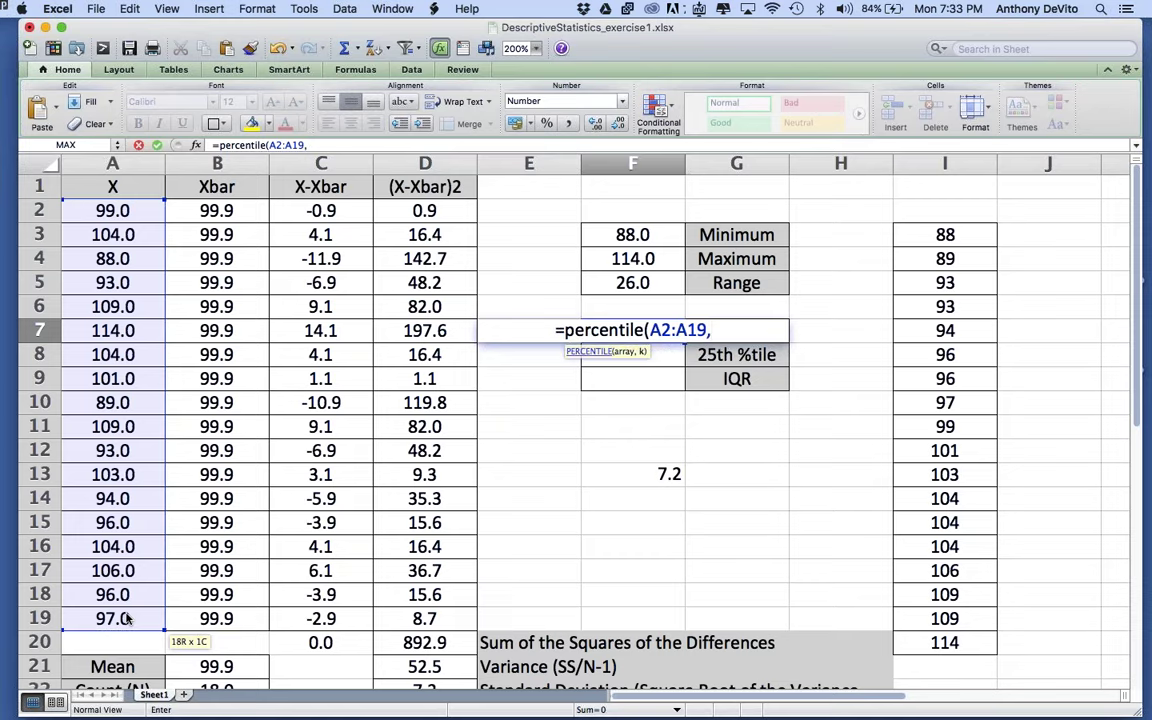
text(.7)
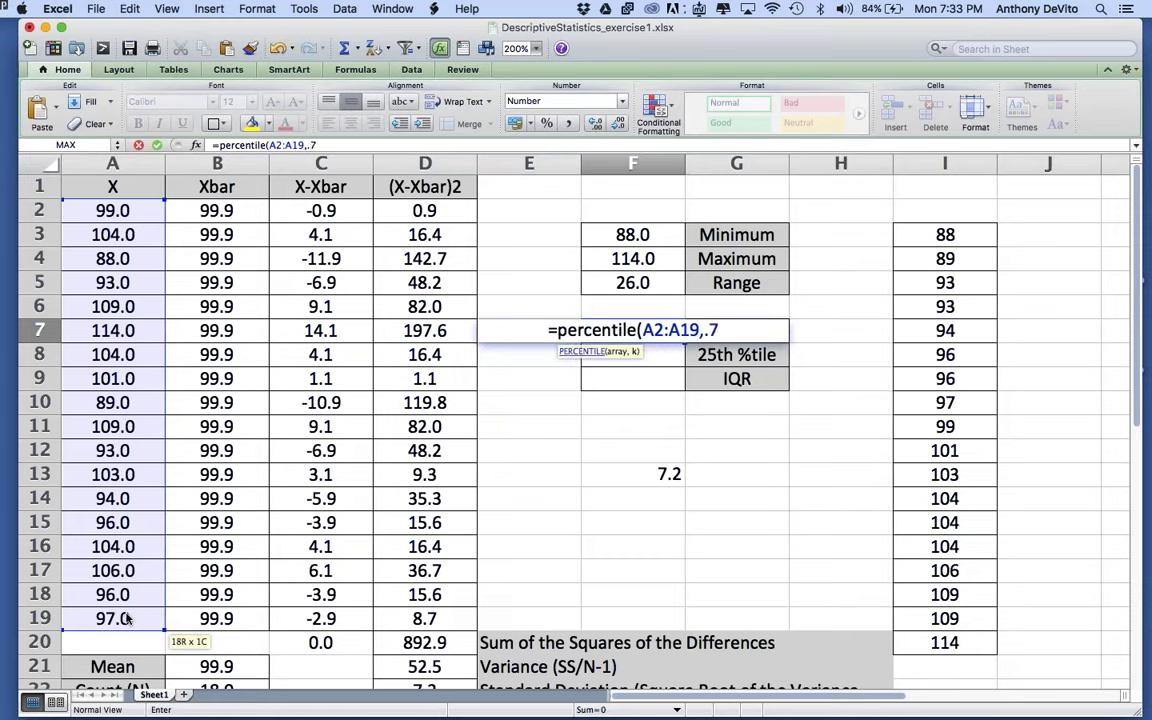
text(5))
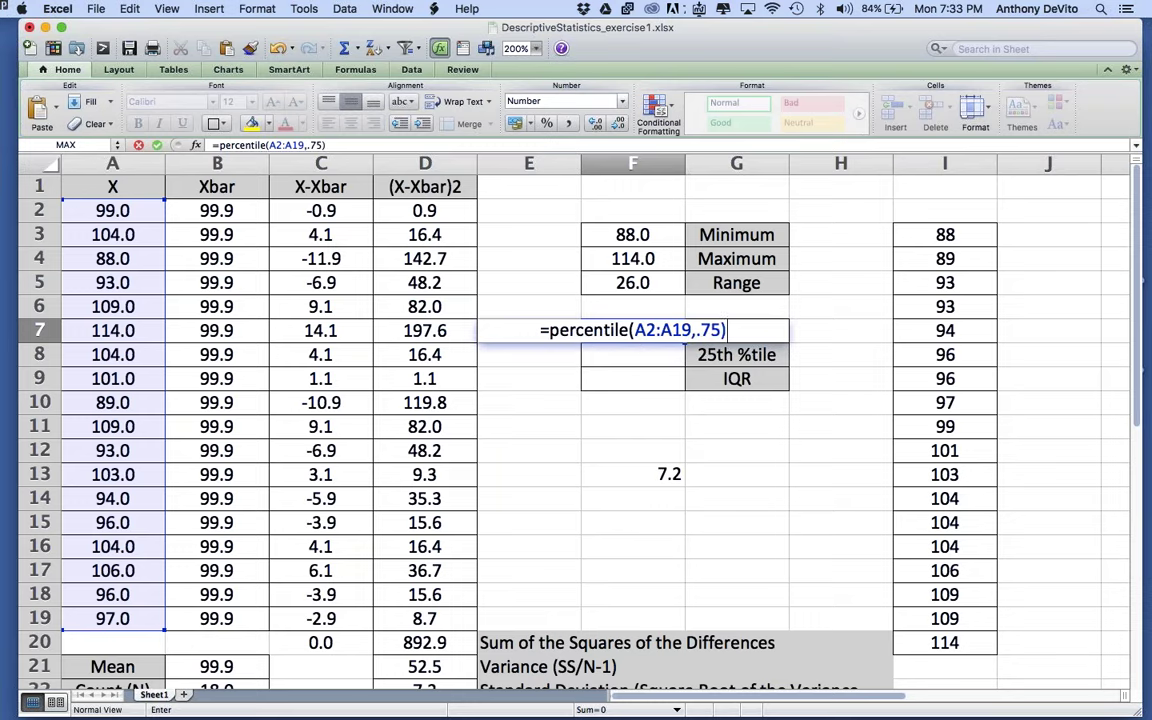
key(Return)
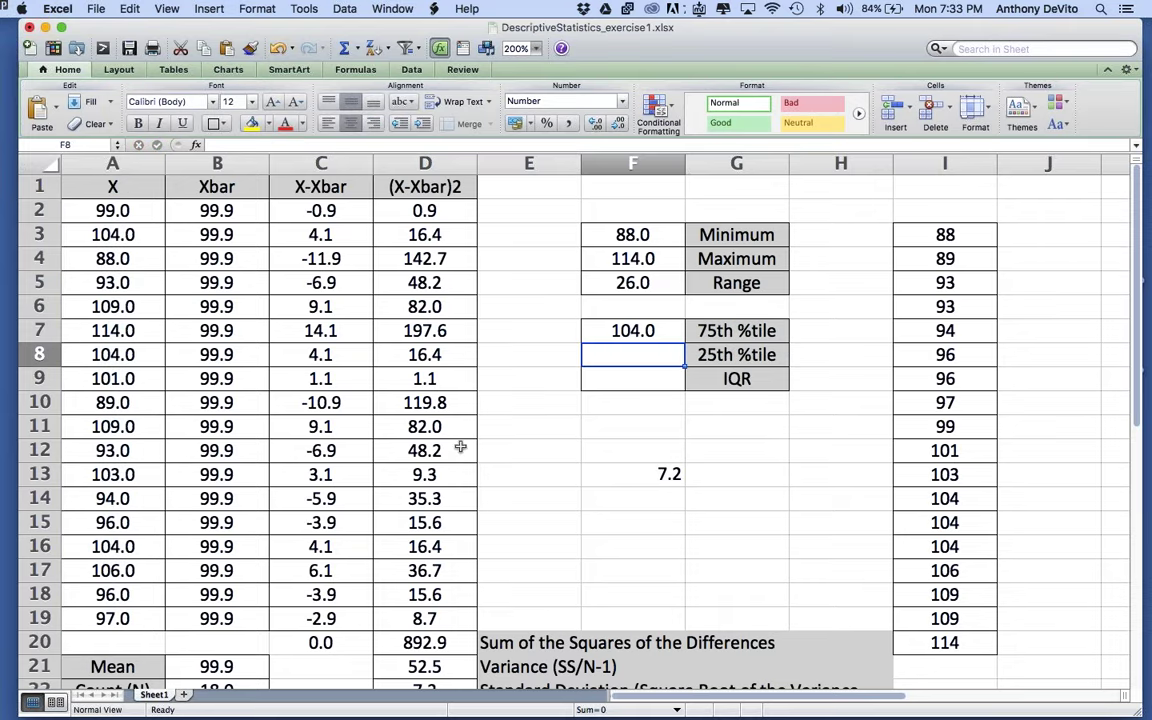
Calculate the 25th percentile of the X data in F8 with =percentile(A2:A19,.25)
text(=percenti)
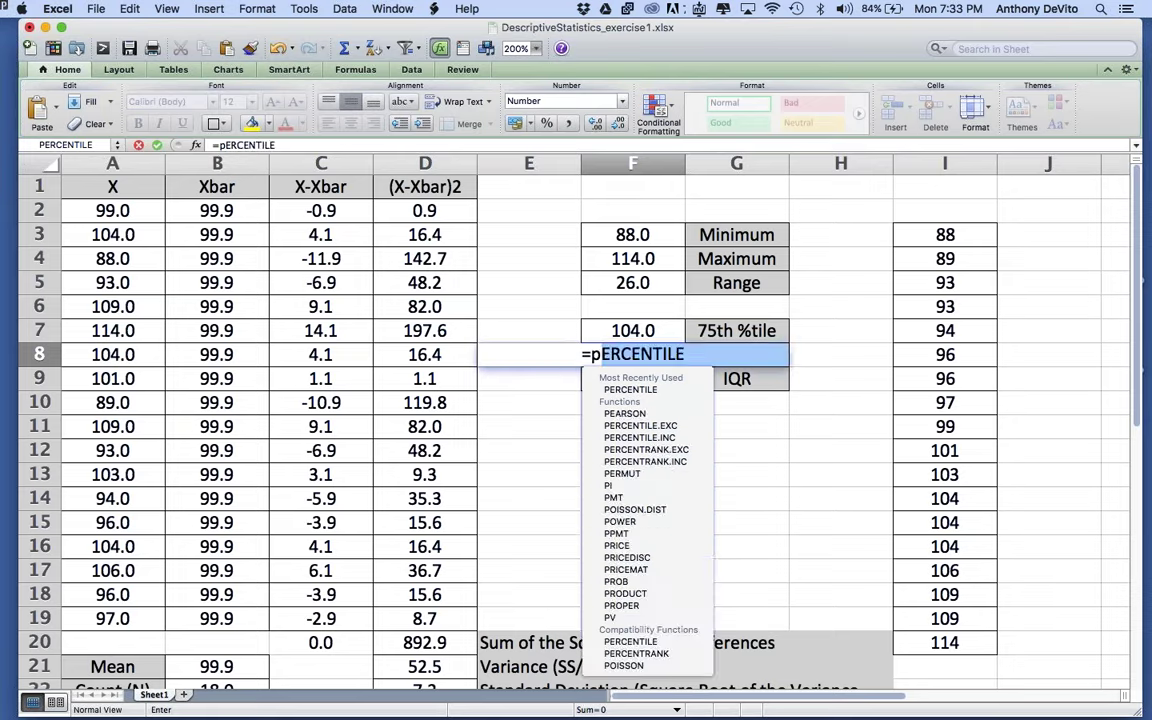
text(le()
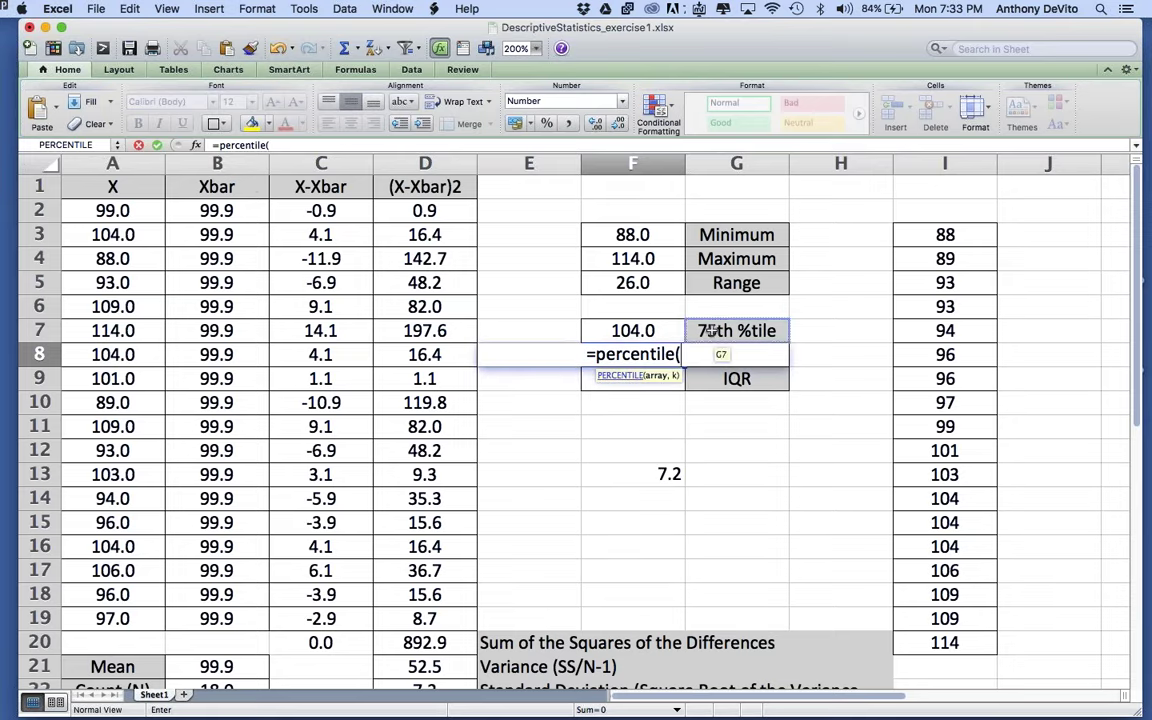
drag(118, 210, 120, 619)
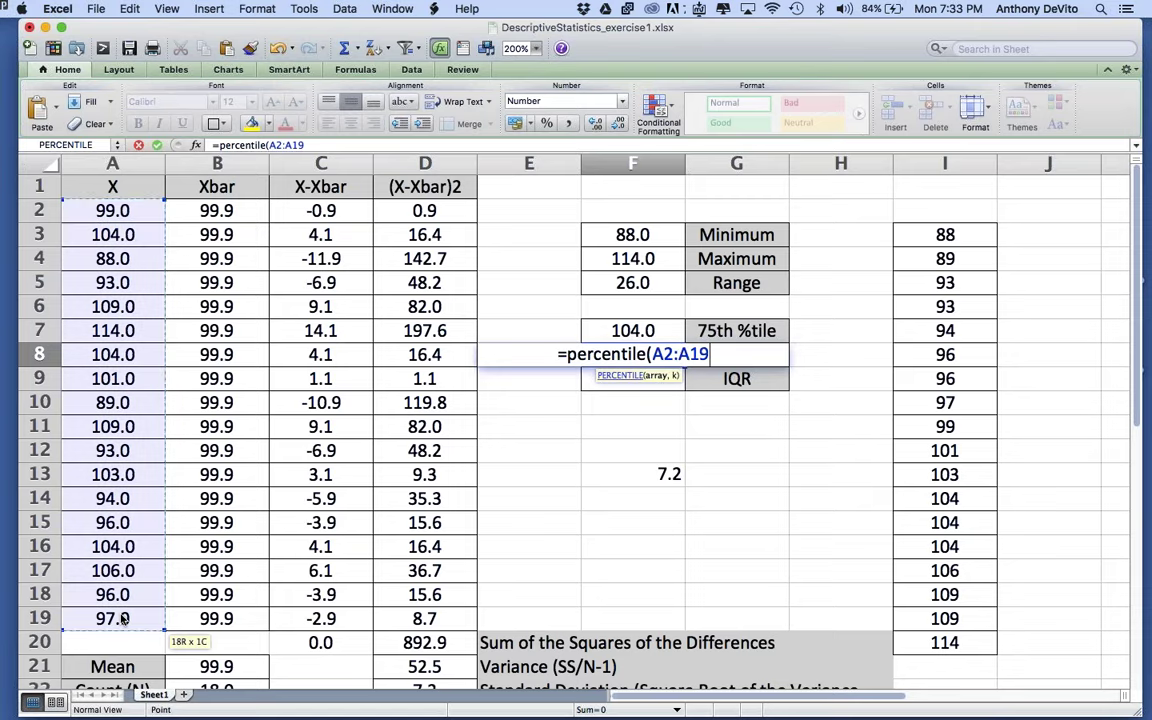
text(,)
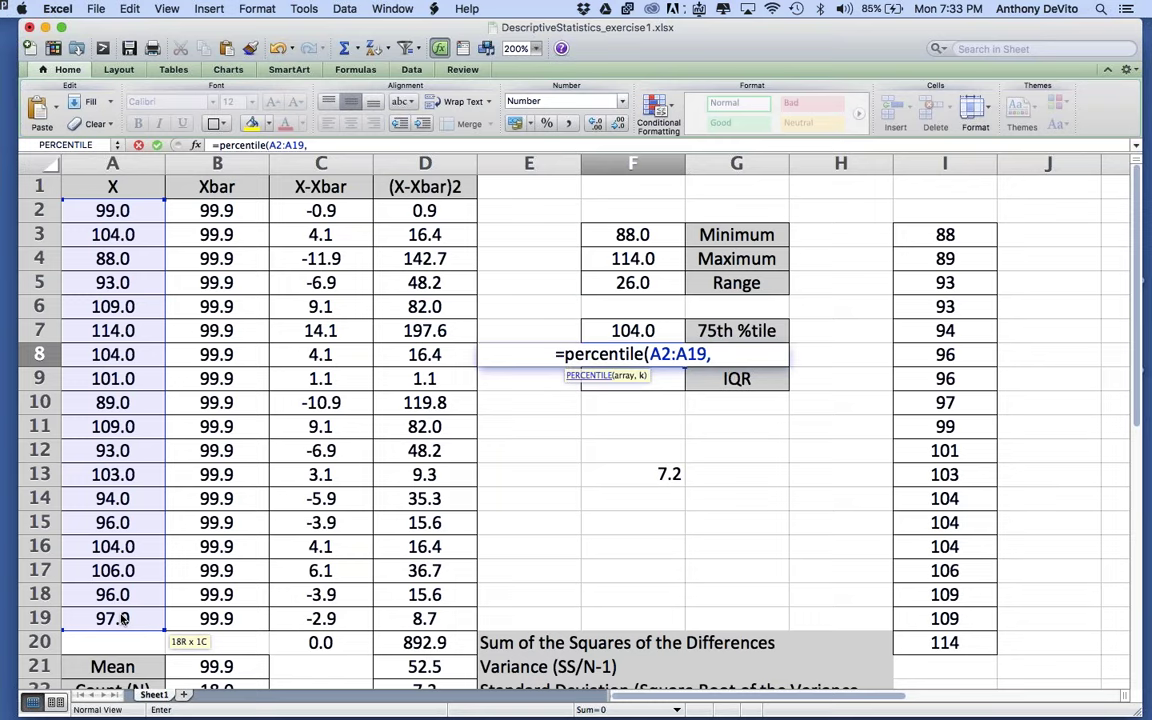
text(.25)
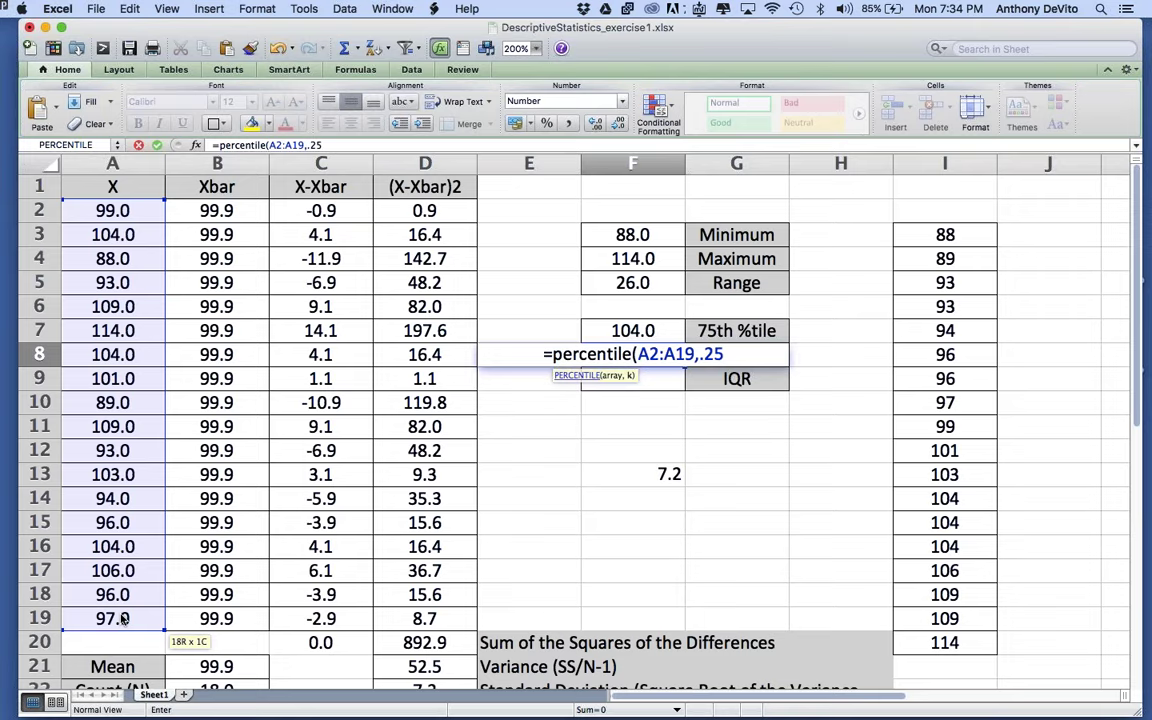
text())
key(Return)
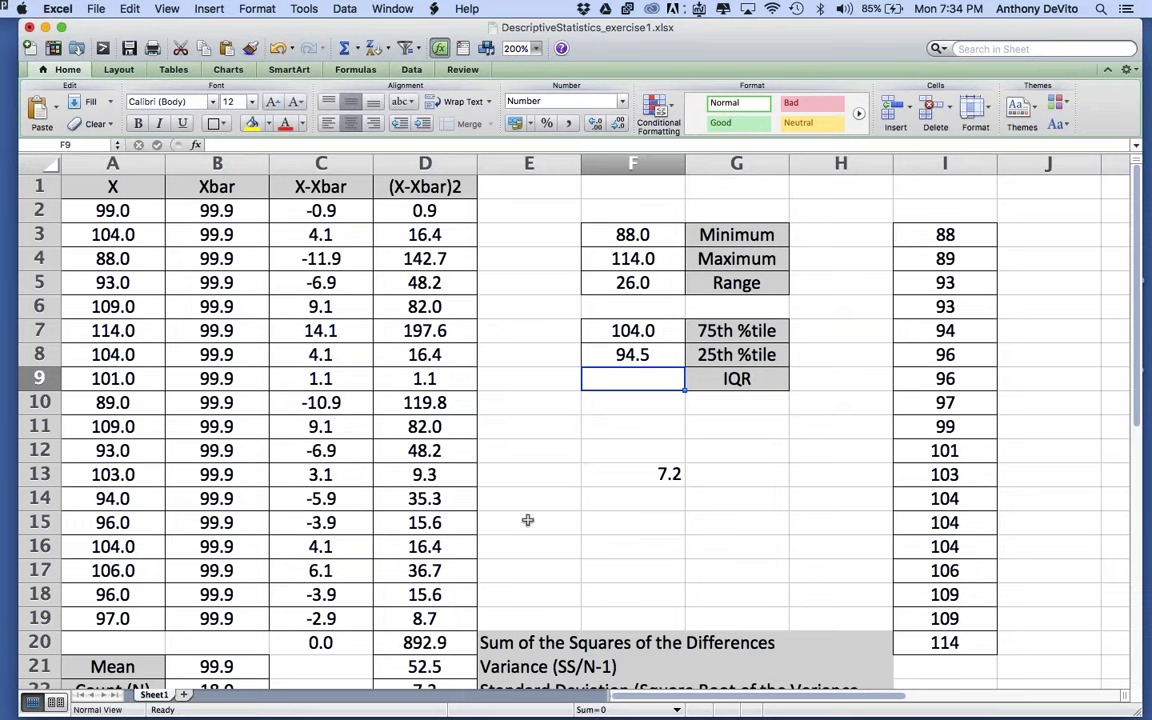
Calculate the IQR in F9 by subtracting the 25th percentile from the 75th percentile with =F7-F8
text(=)
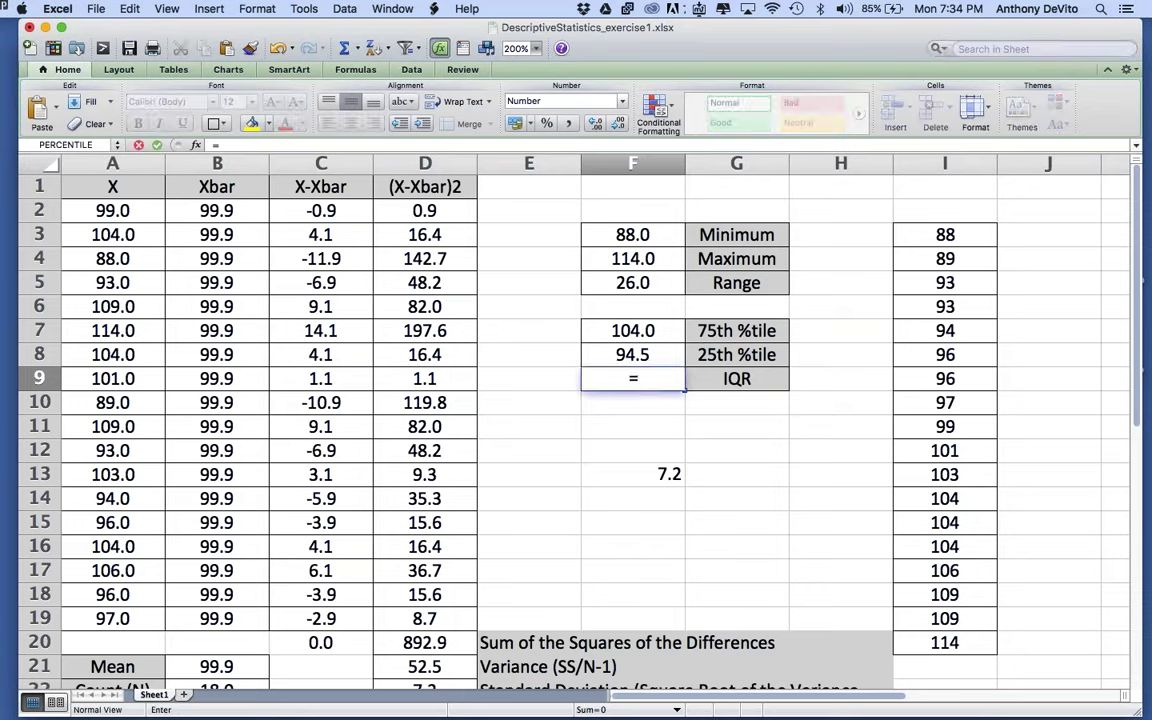
click(632, 331)
text(-)
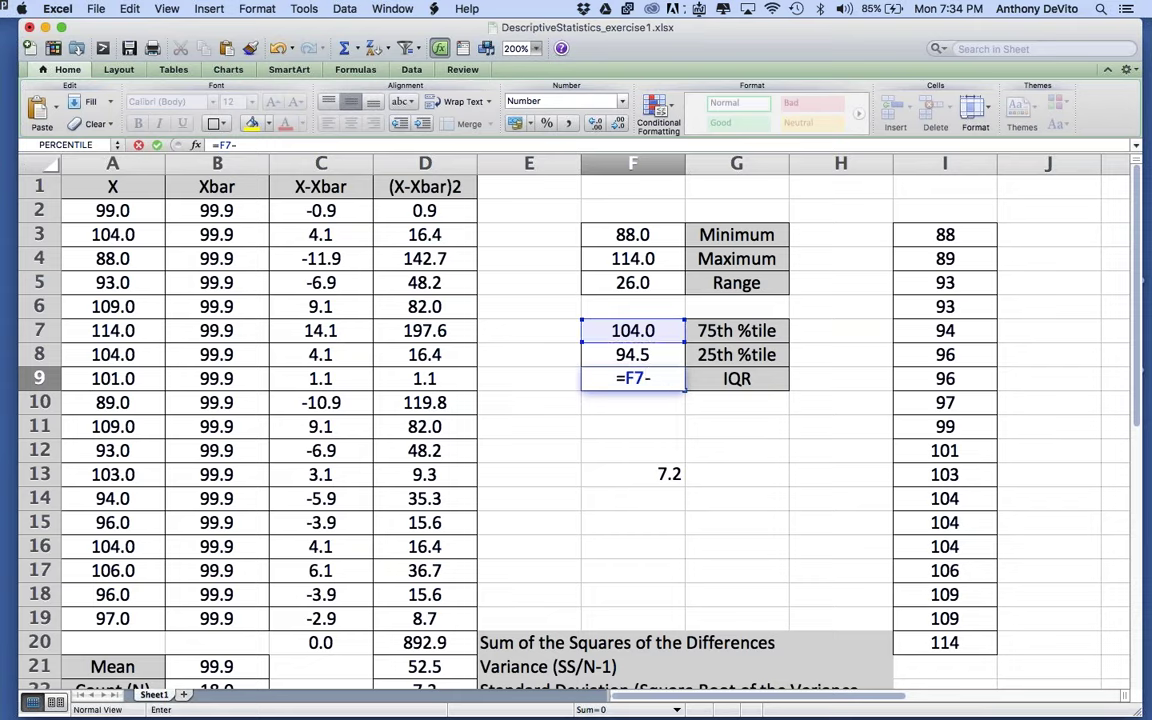
click(628, 356)
key(Return)
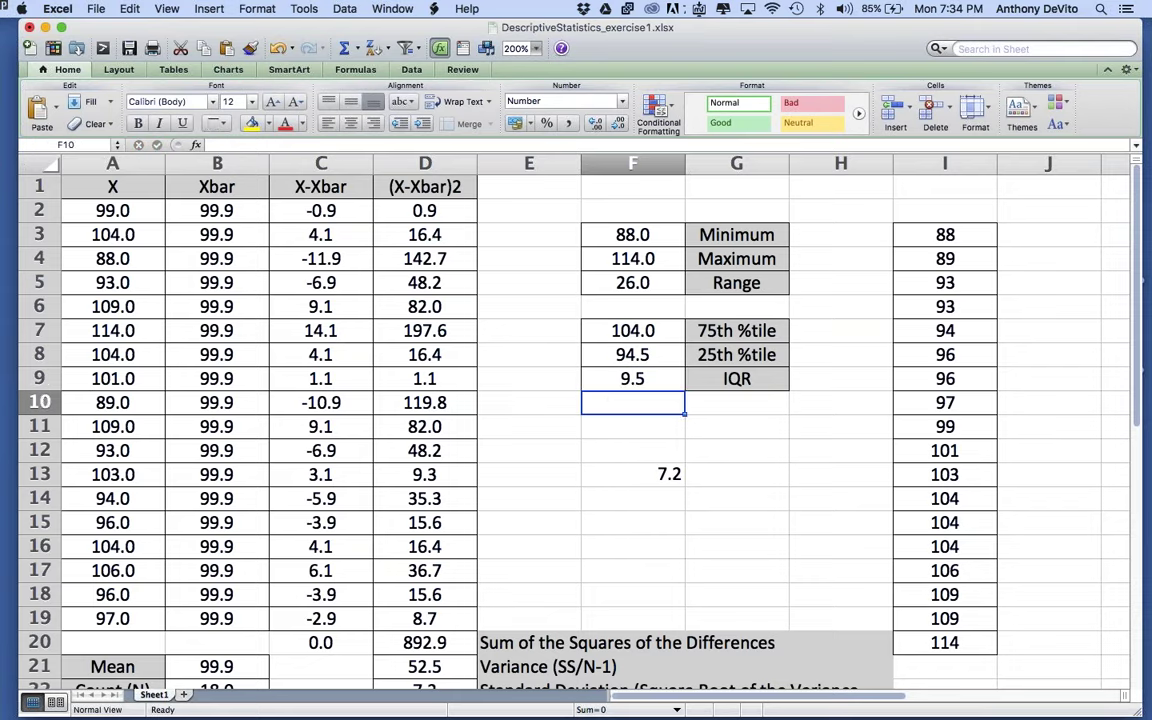
click(614, 447)
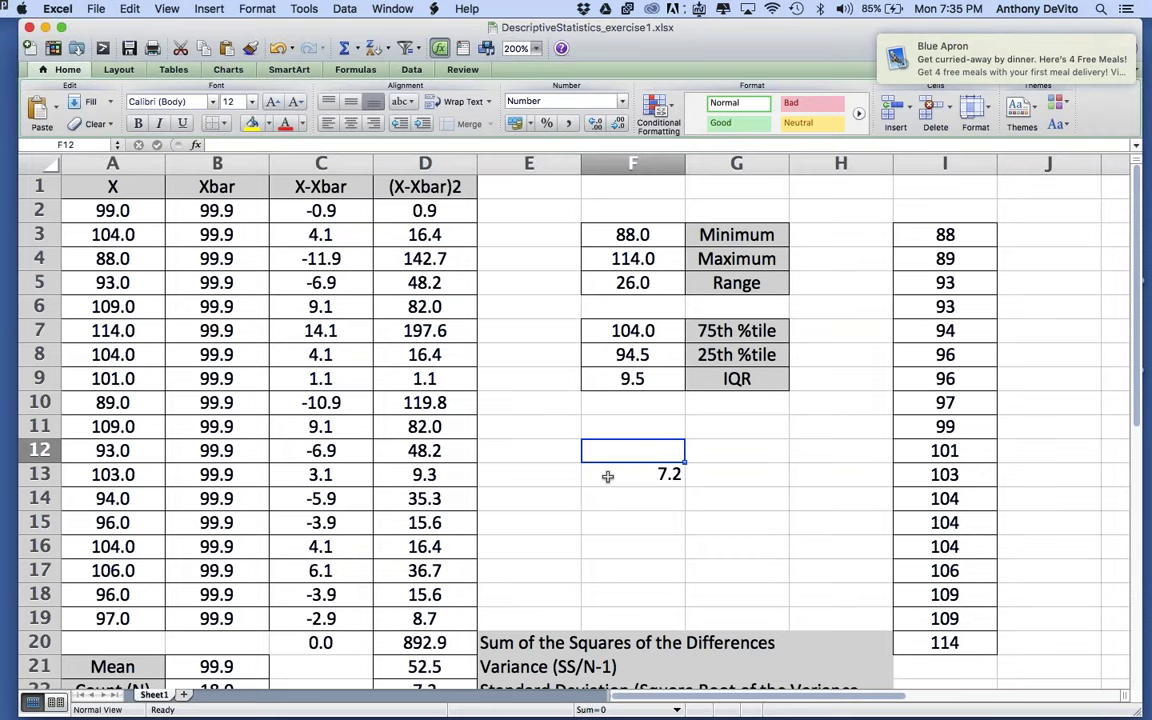
Examine the lower half of the sorted X values, I3:I11, to locate the 25th percentile around I7
click(960, 234)
drag(960, 234, 952, 395)
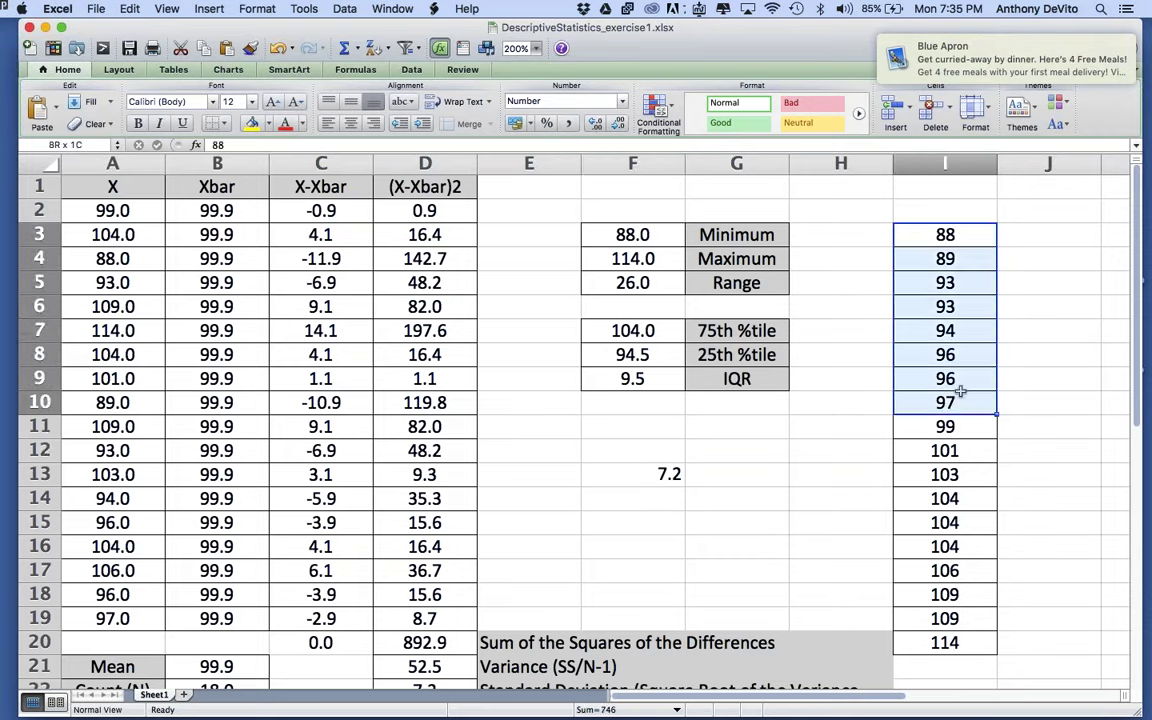
click(965, 233)
double_click(965, 233)
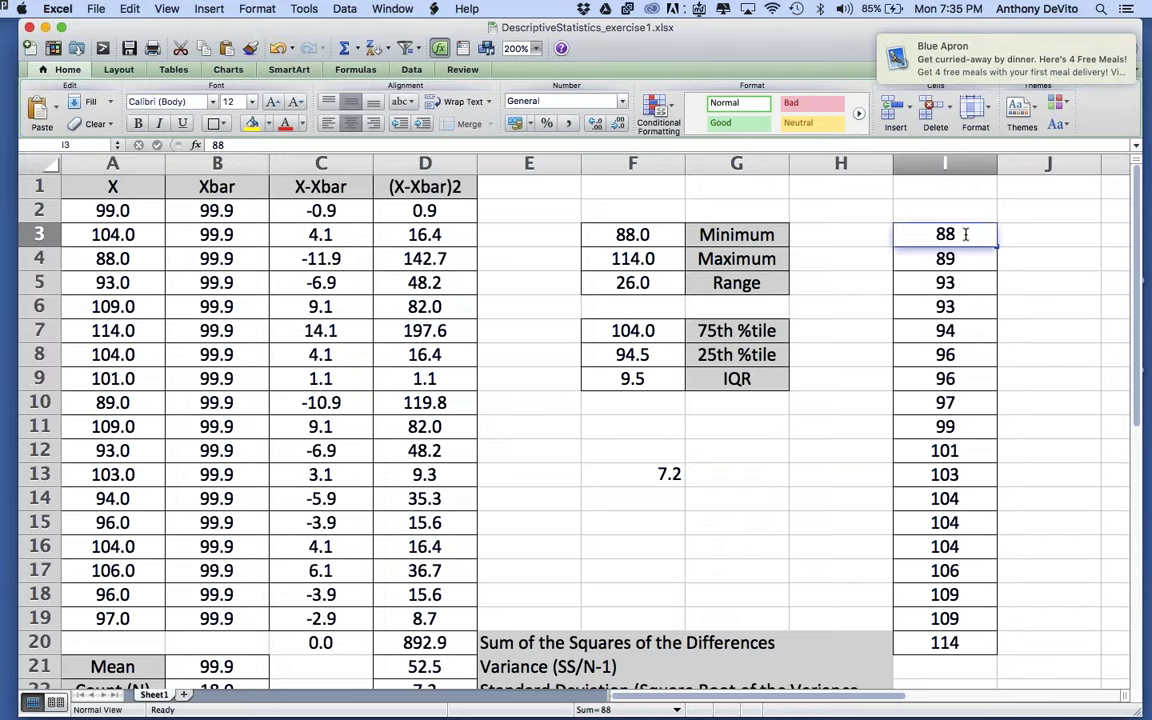
click(988, 303)
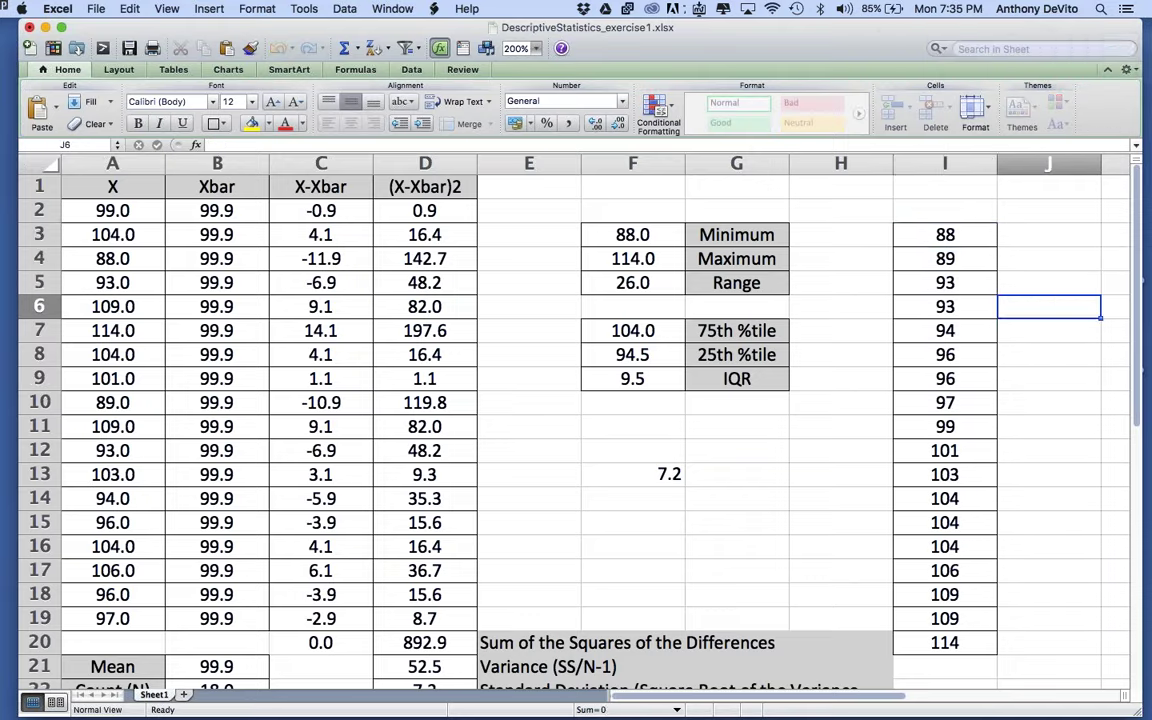
drag(952, 233, 965, 427)
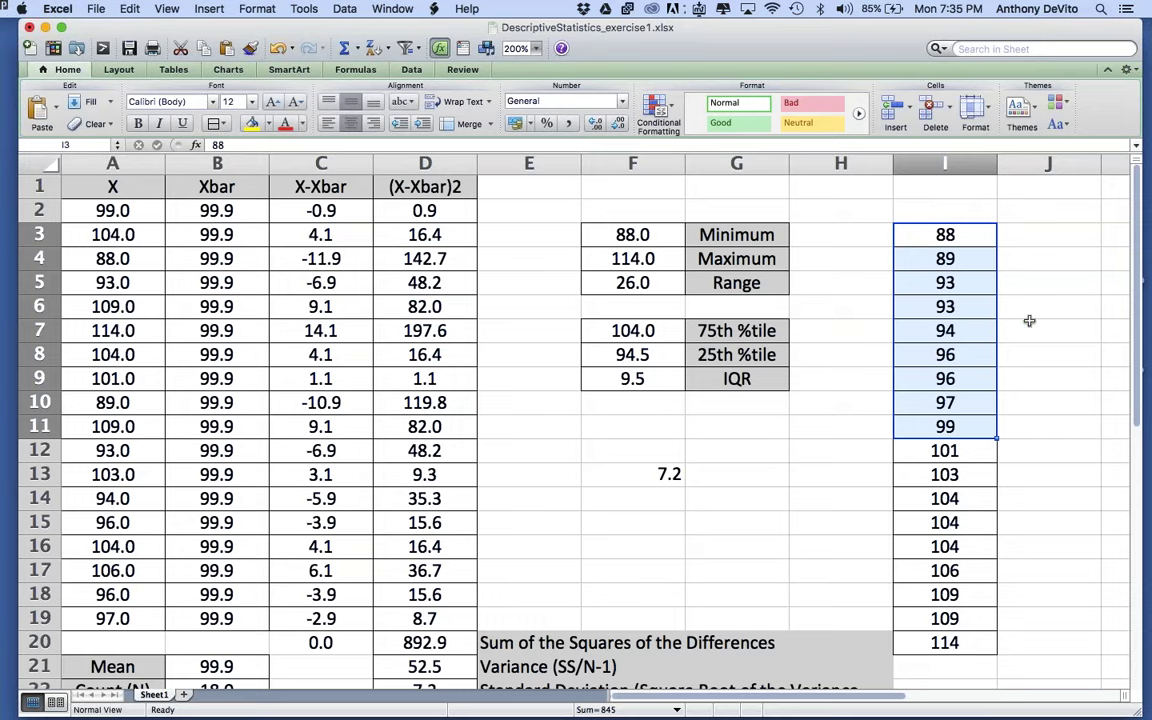
click(959, 335)
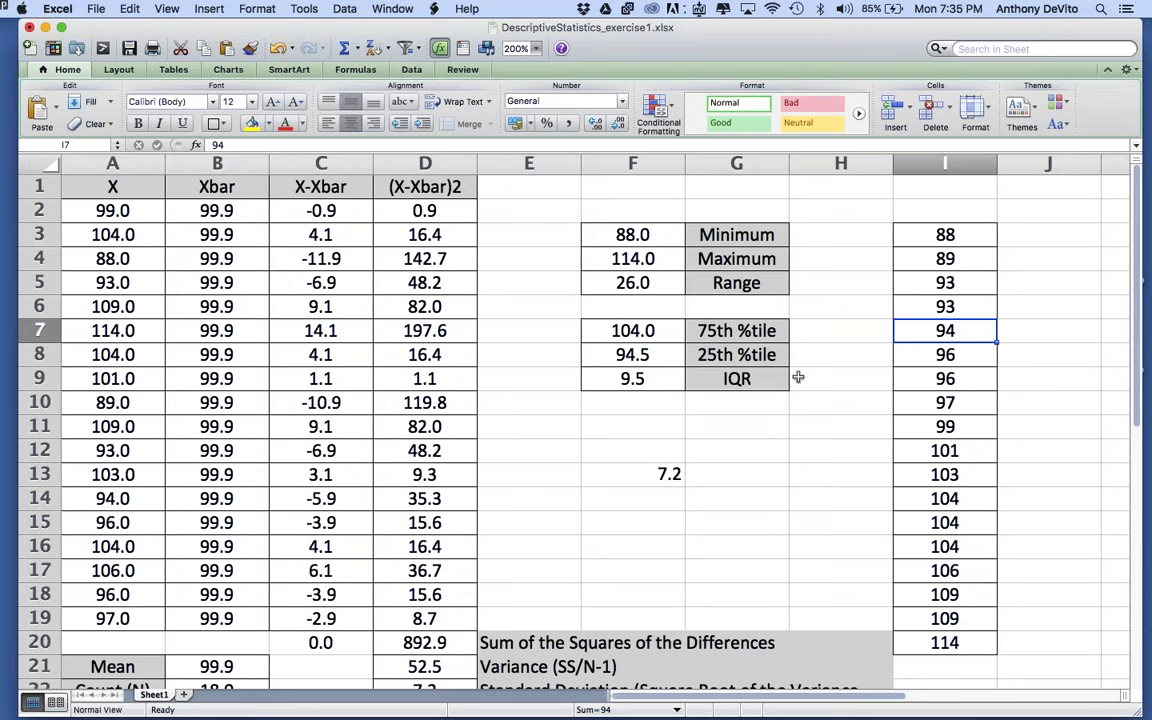
Calculate the 50th percentile of the X data in G11 with =percentile(A2:A19,.50)
click(703, 430)
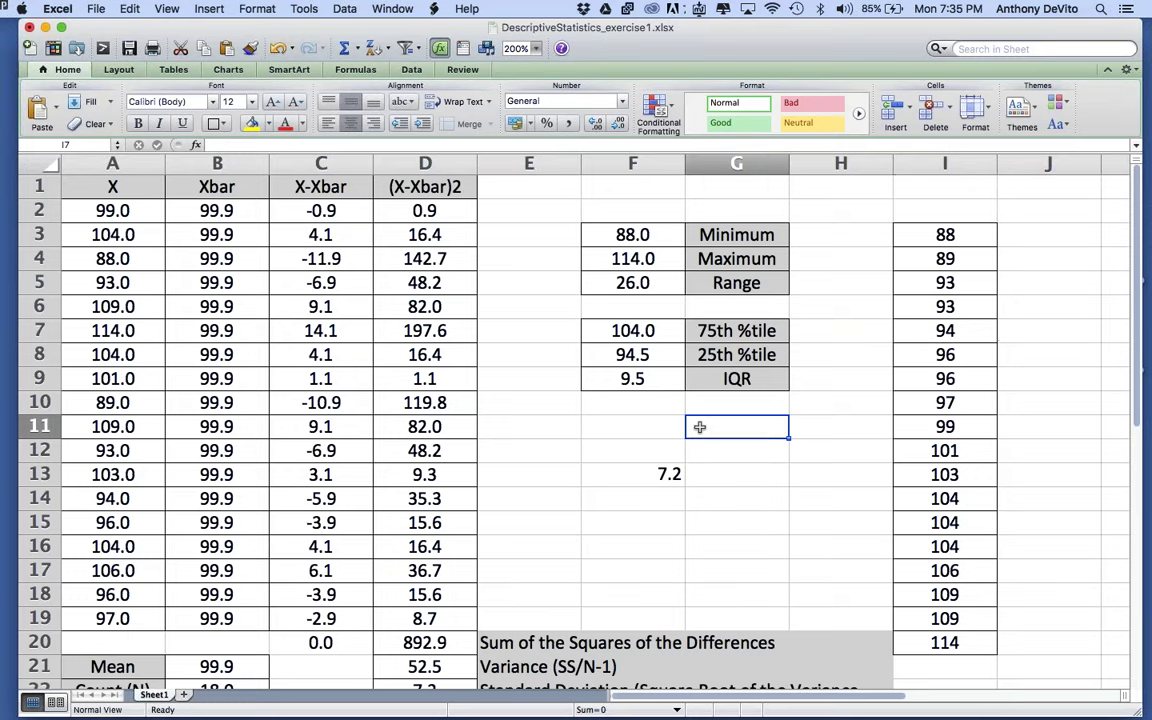
text(=percentile)
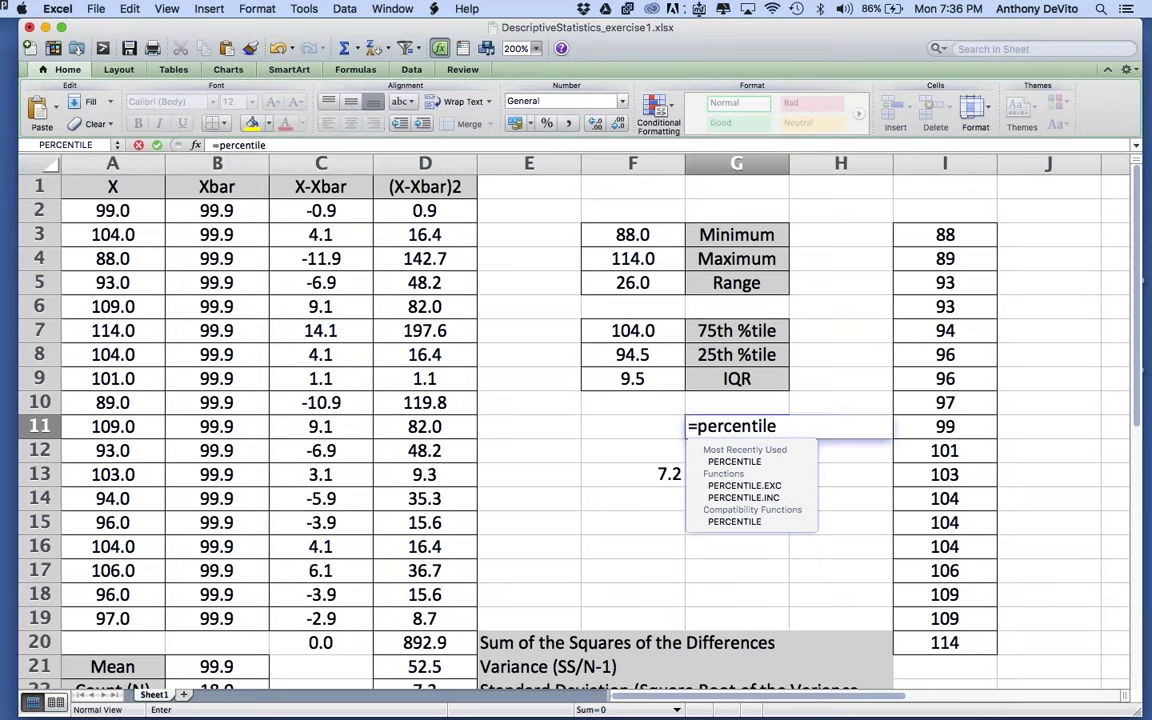
text(()
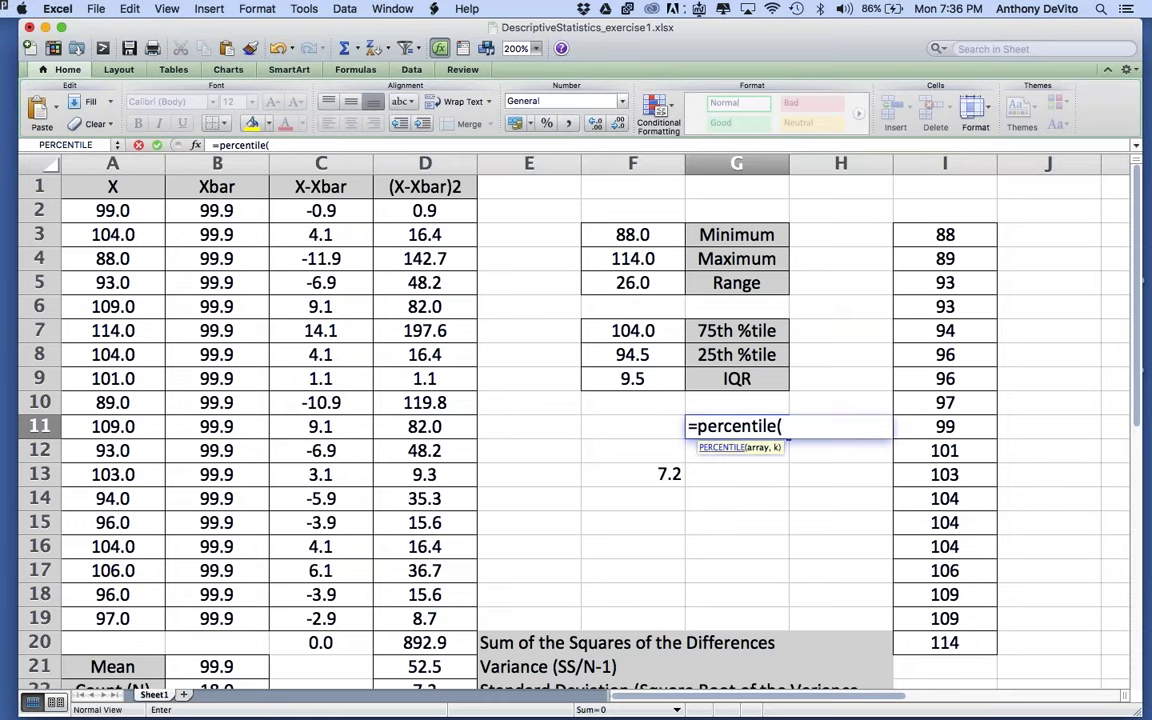
click(215, 272)
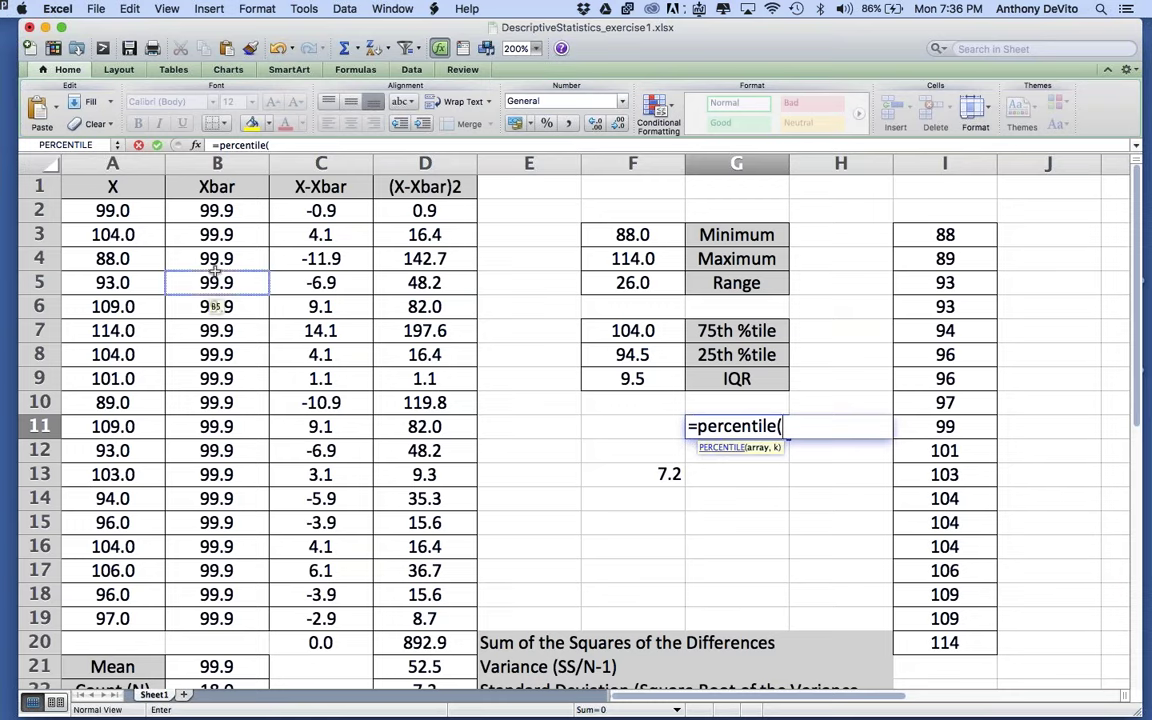
drag(92, 211, 127, 619)
text(,)
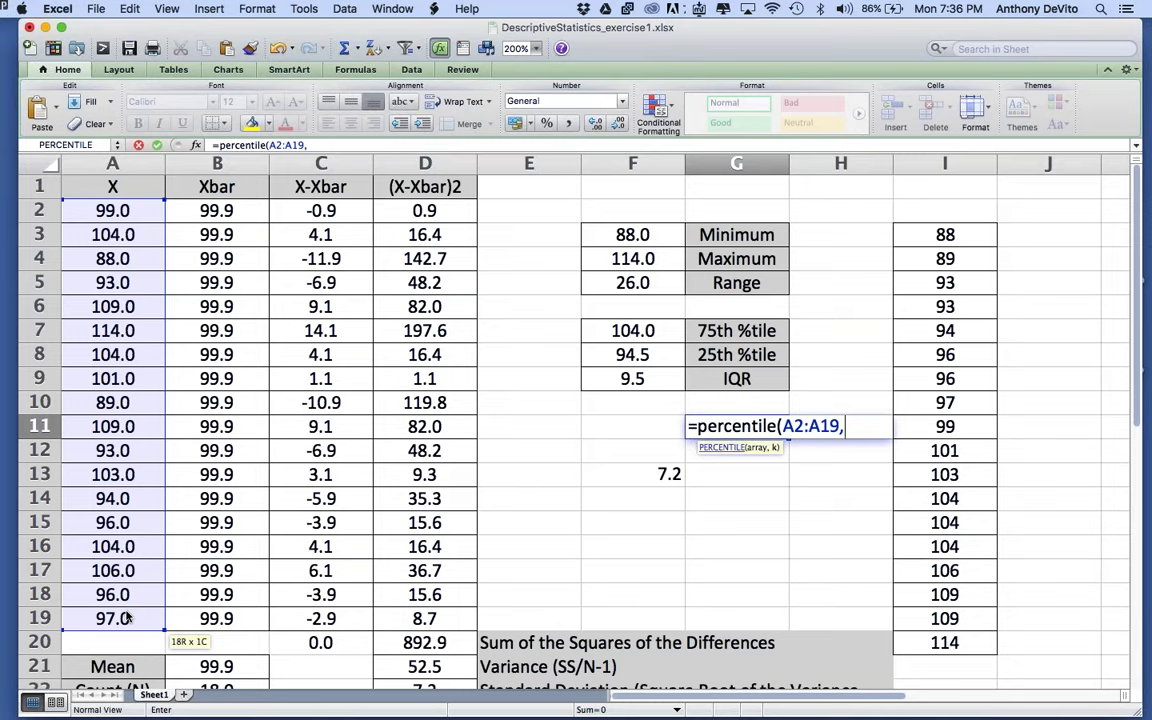
text(.50))
key(Return)
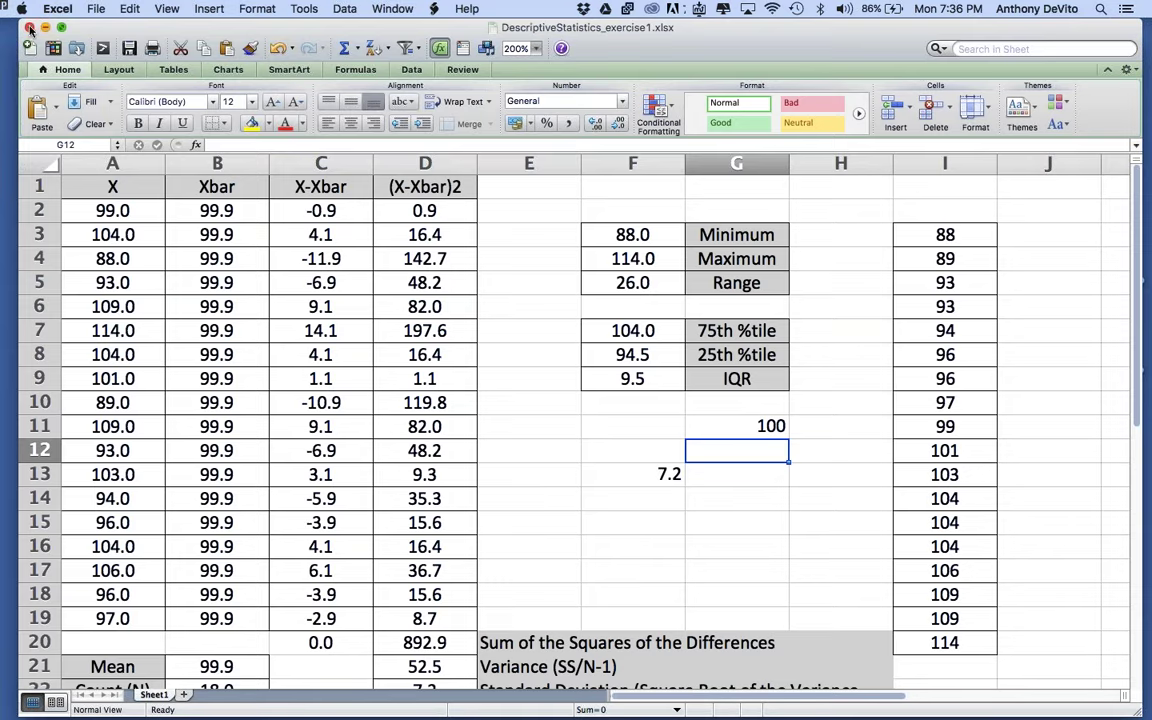
drag(135, 25, 181, 196)
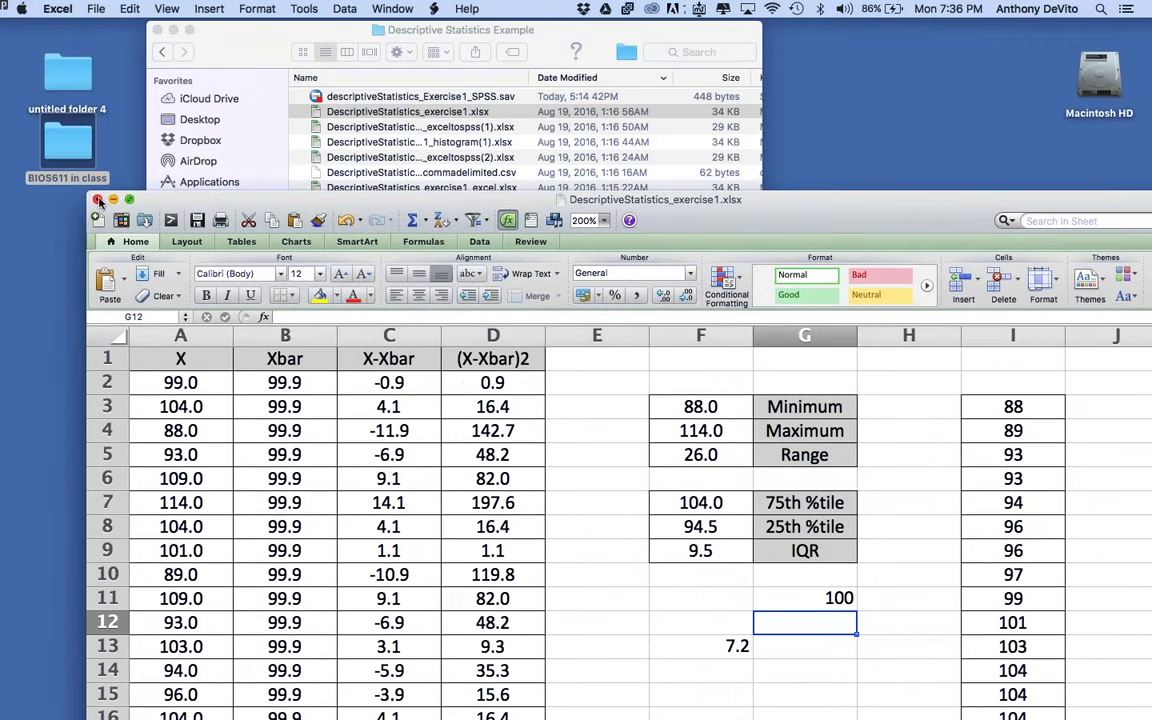
click(98, 201)
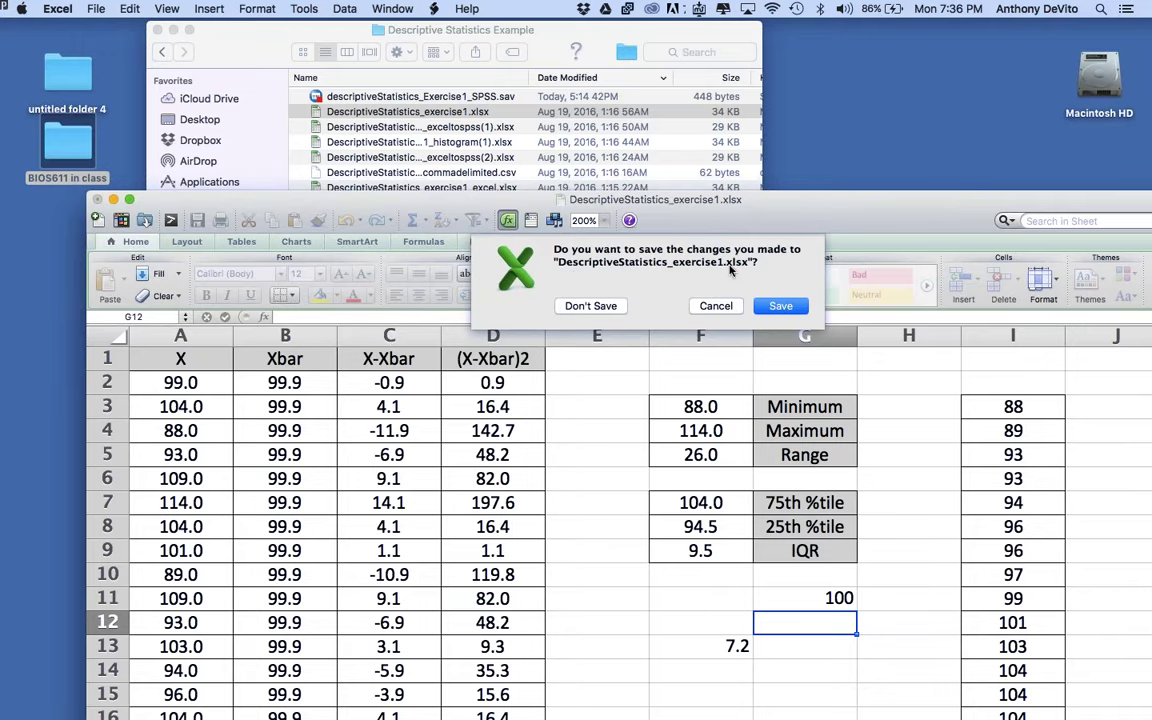
click(716, 306)
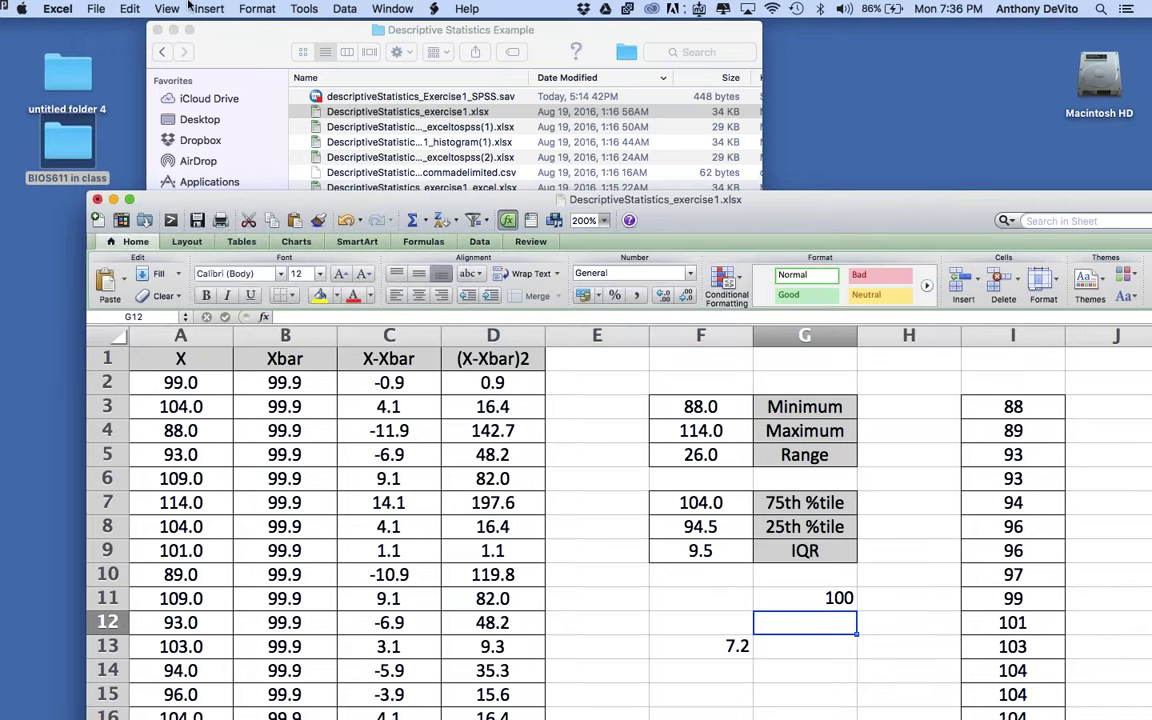
Begin saving a copy of the workbook with the Desktop as its location and the whole file name selected
click(96, 9)
click(108, 132)
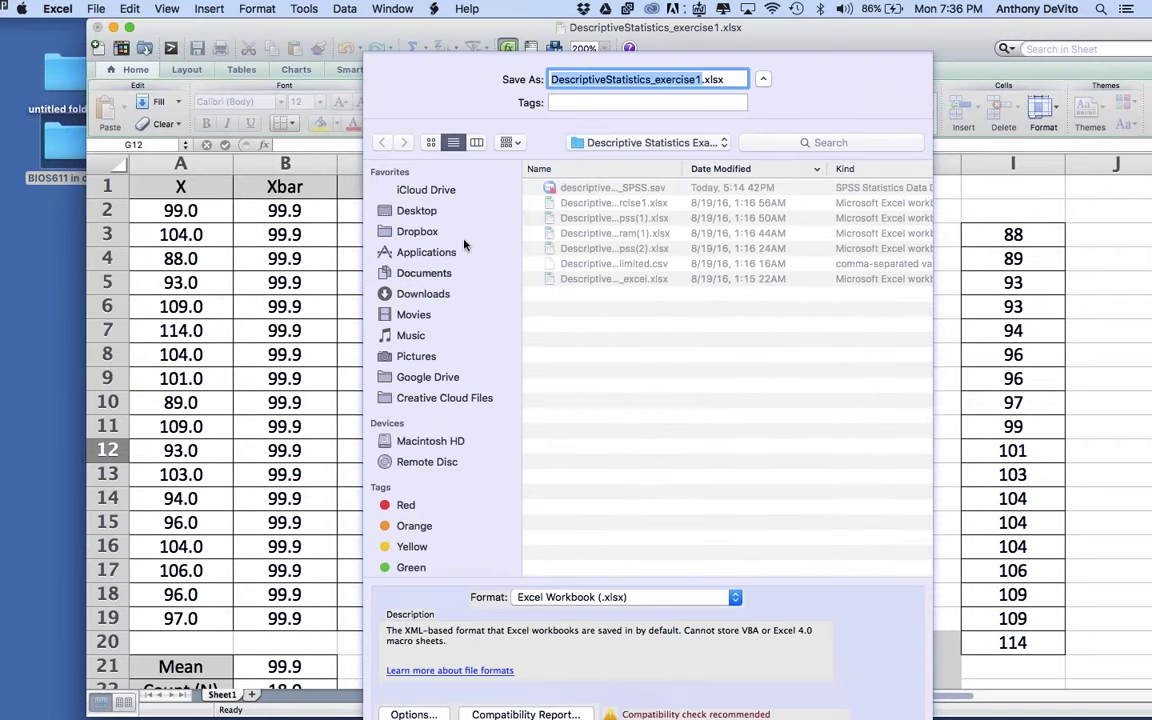
click(411, 211)
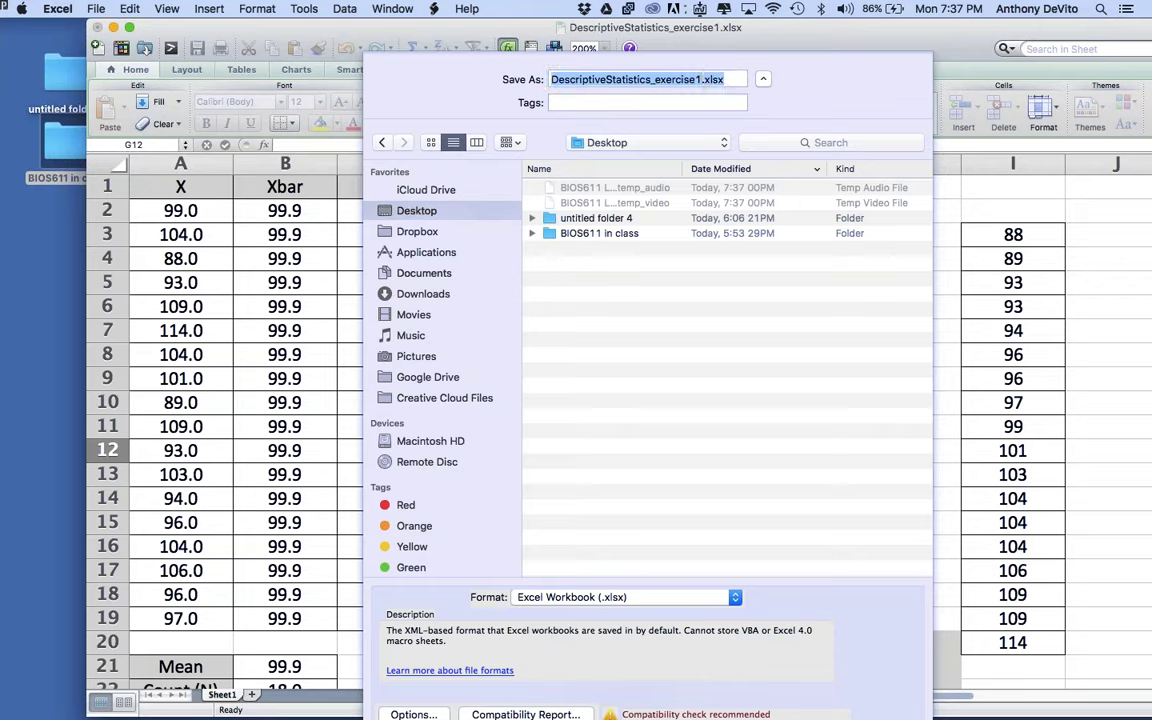
triple_click(660, 79)
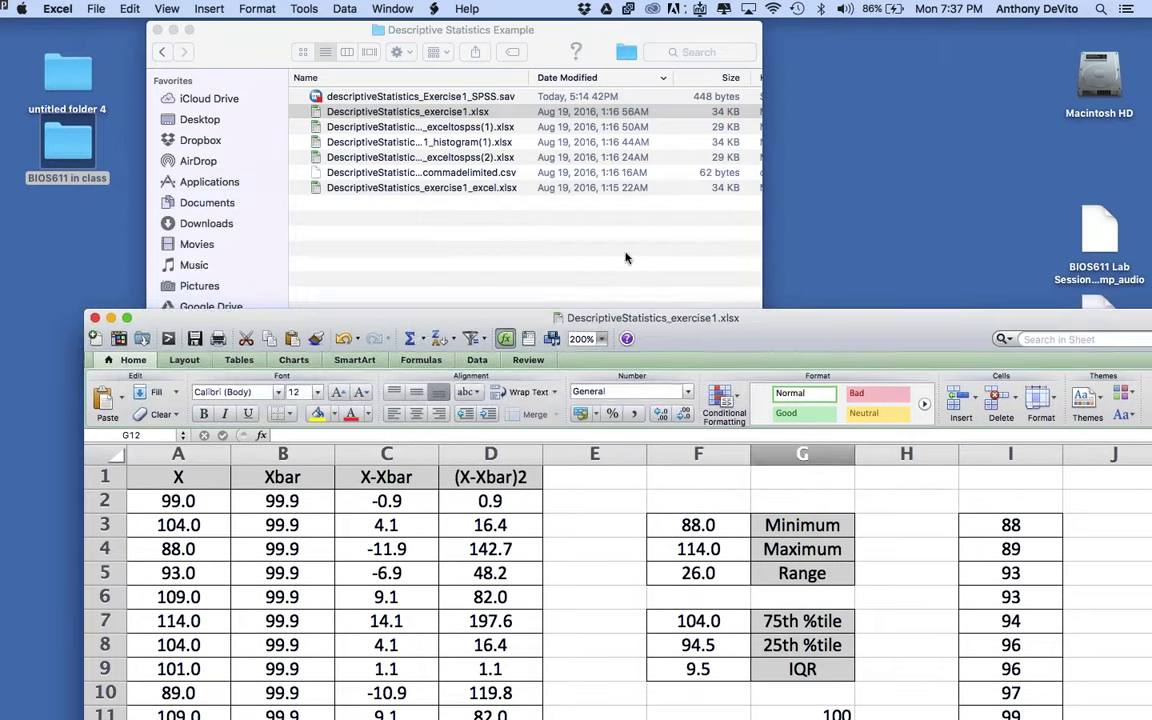
Launch SPSS Statistics, move the Finder window aside and dismiss the SPSS welcome dialog to reach the empty data editor
click(465, 203)
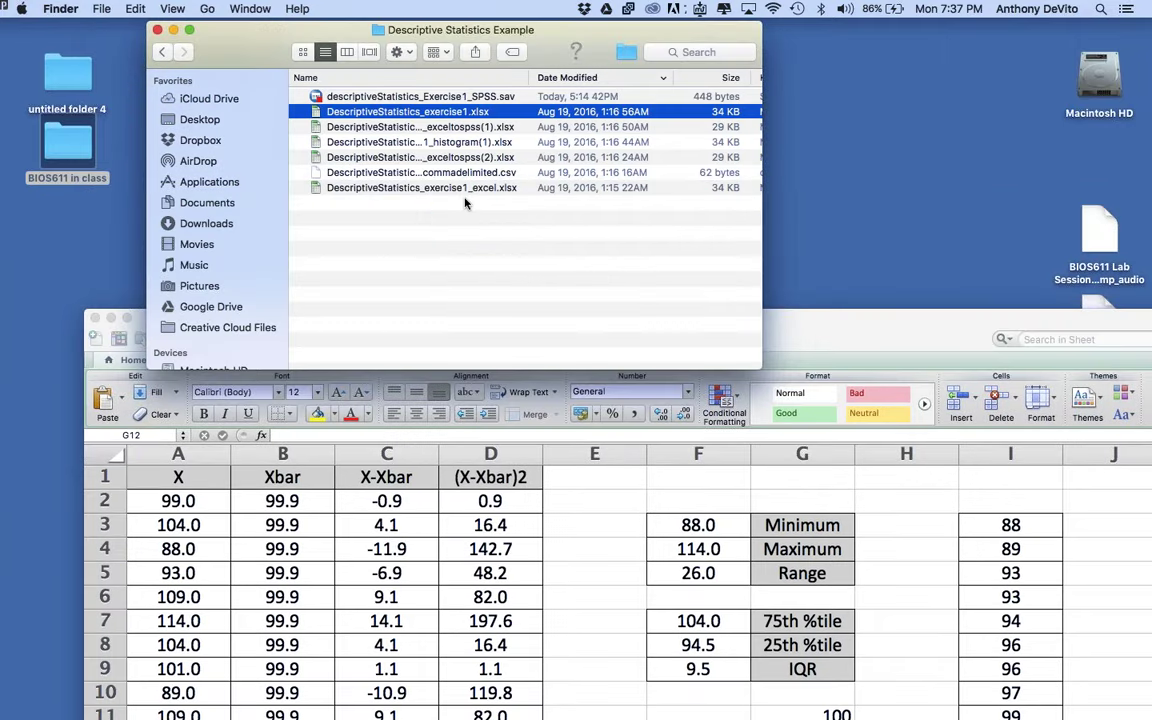
click(389, 143)
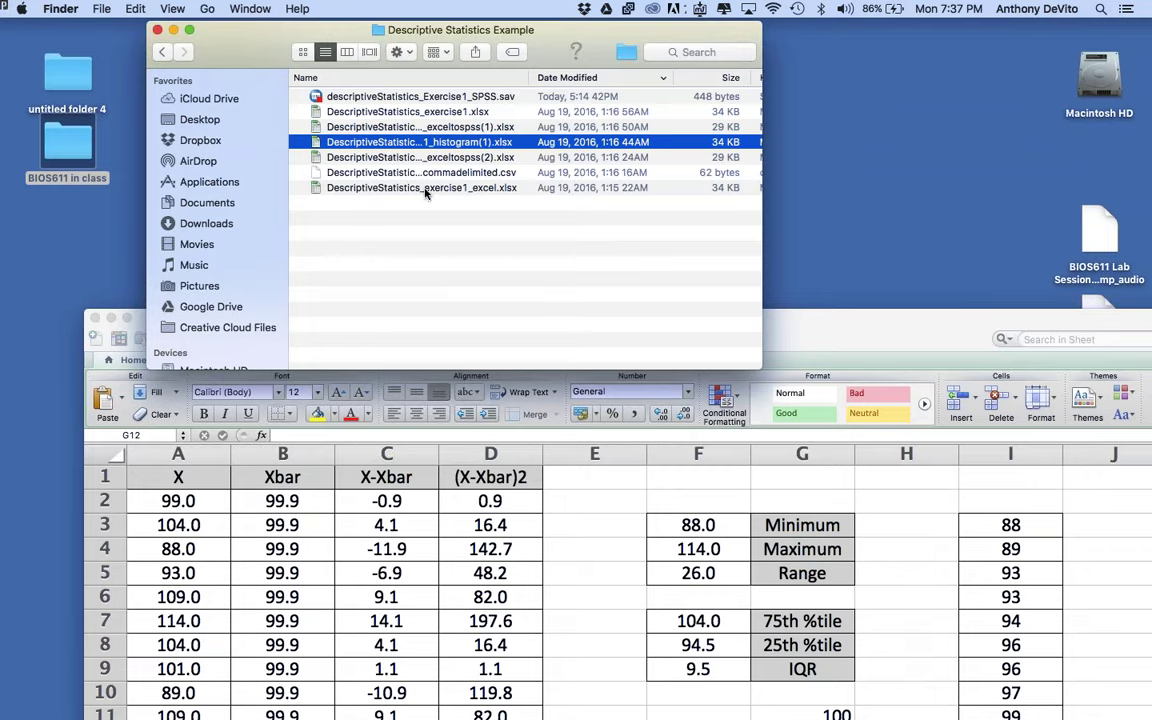
mouse_move(845, 705)
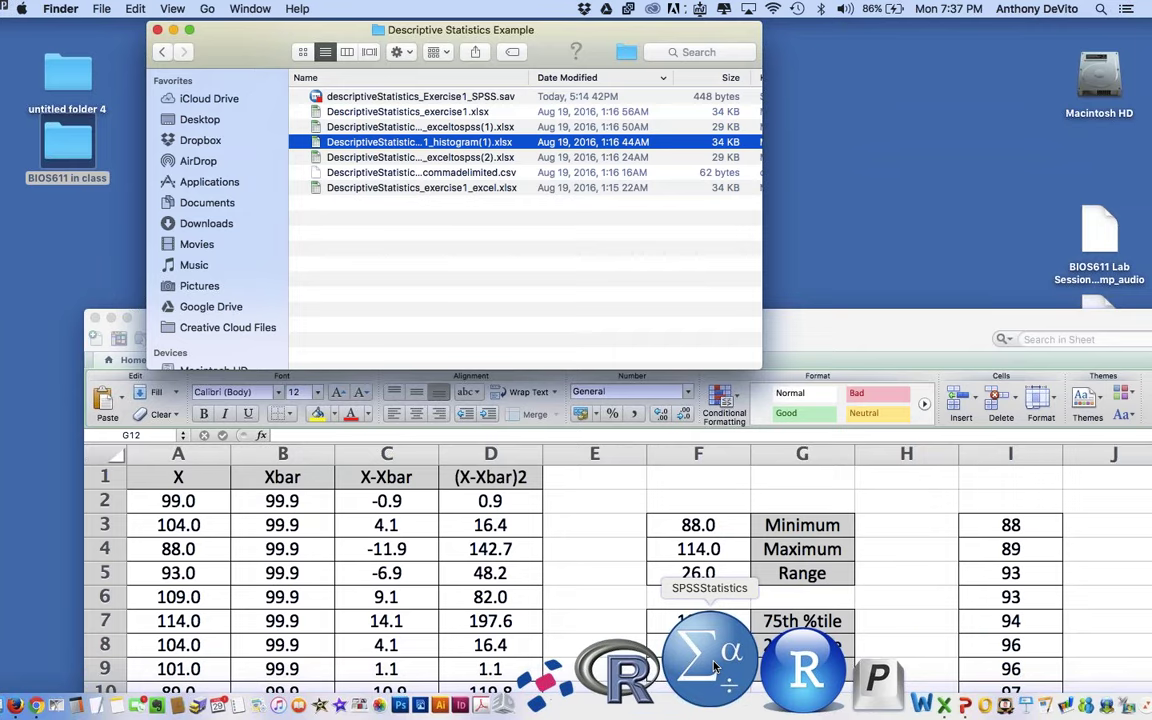
click(712, 660)
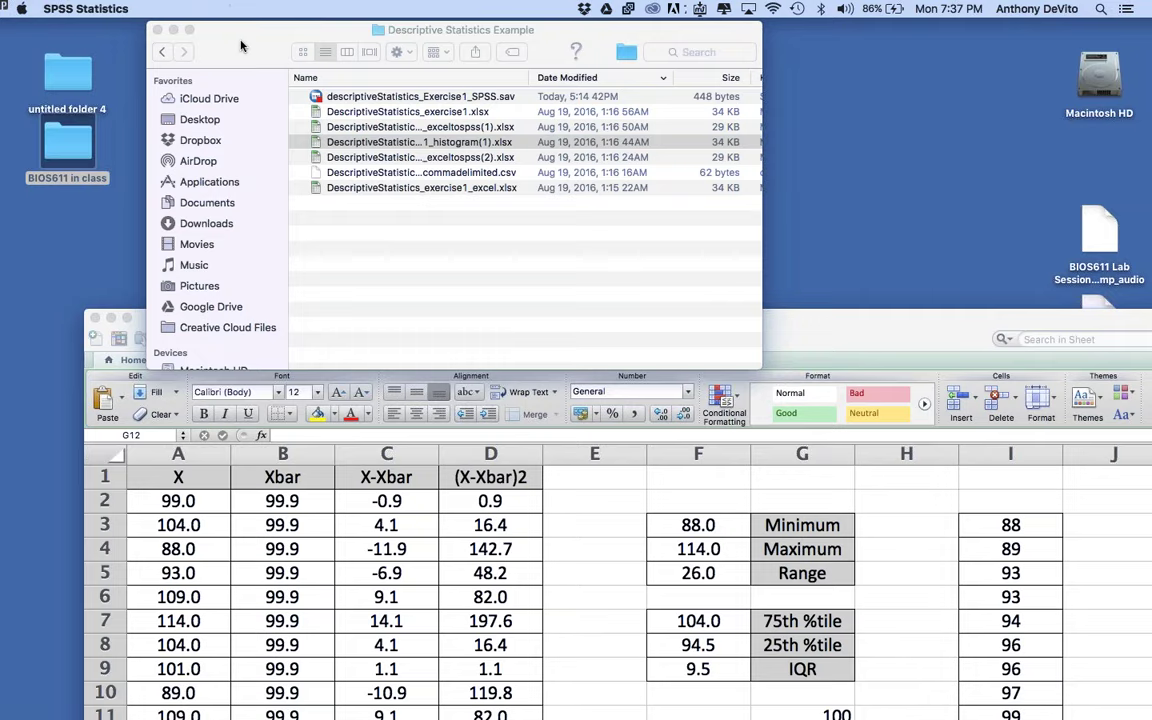
click(231, 52)
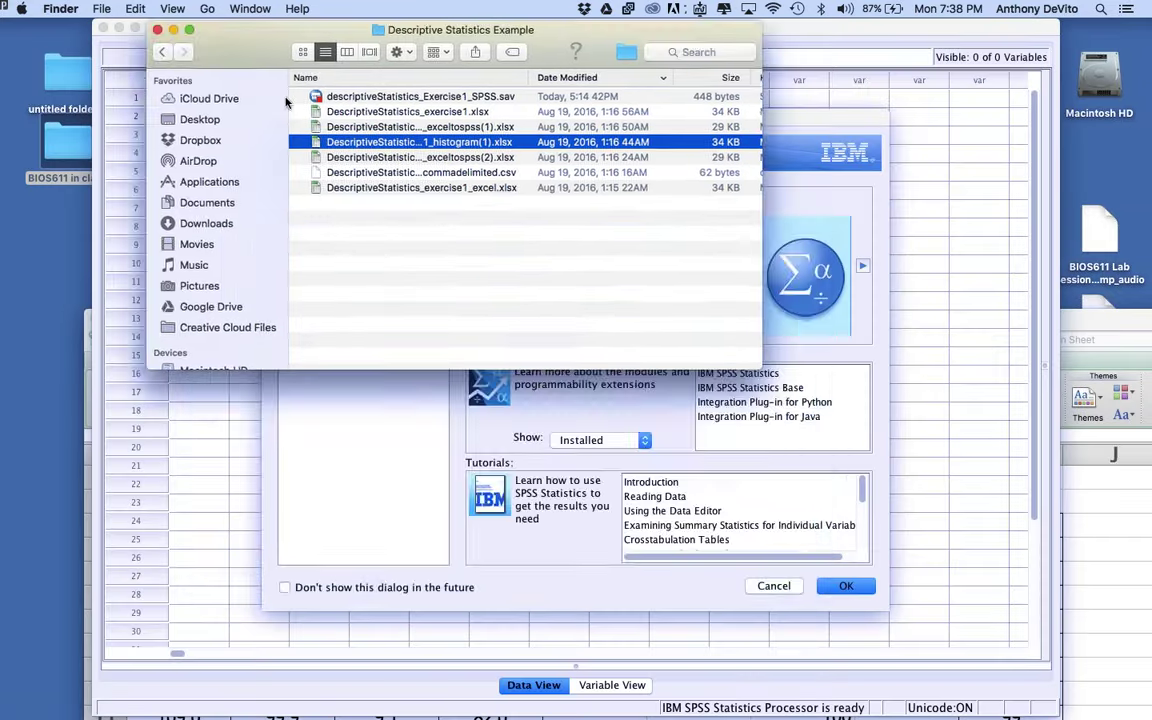
drag(221, 43, 874, 633)
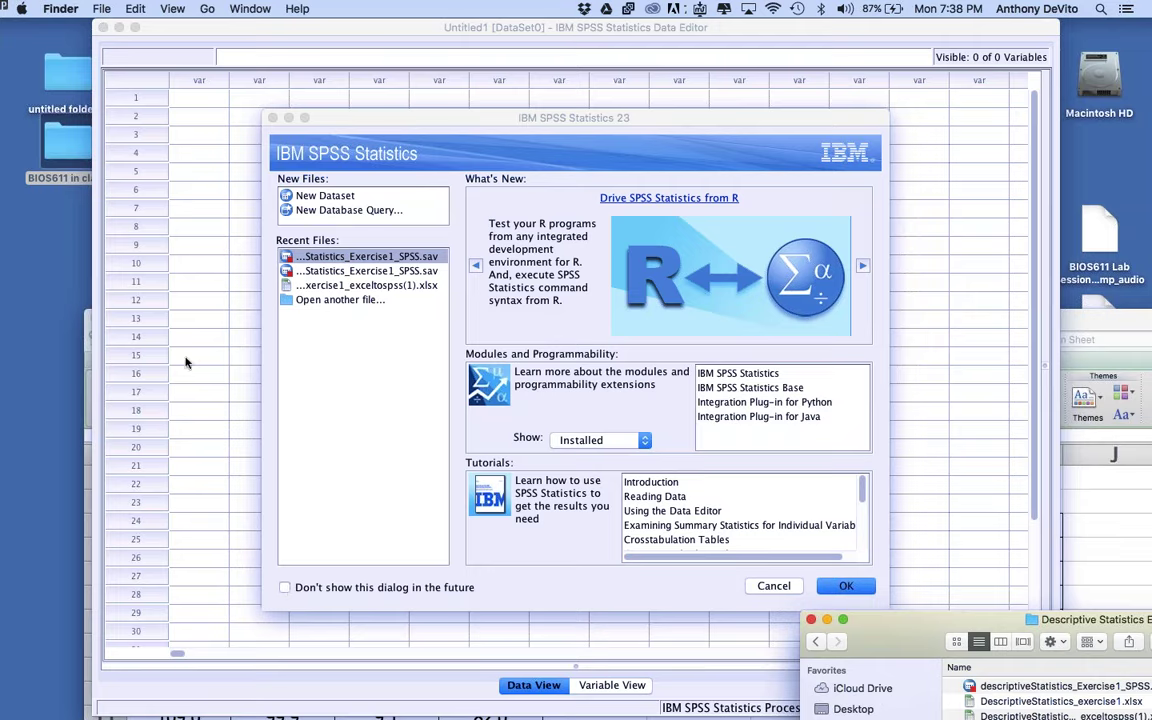
click(780, 588)
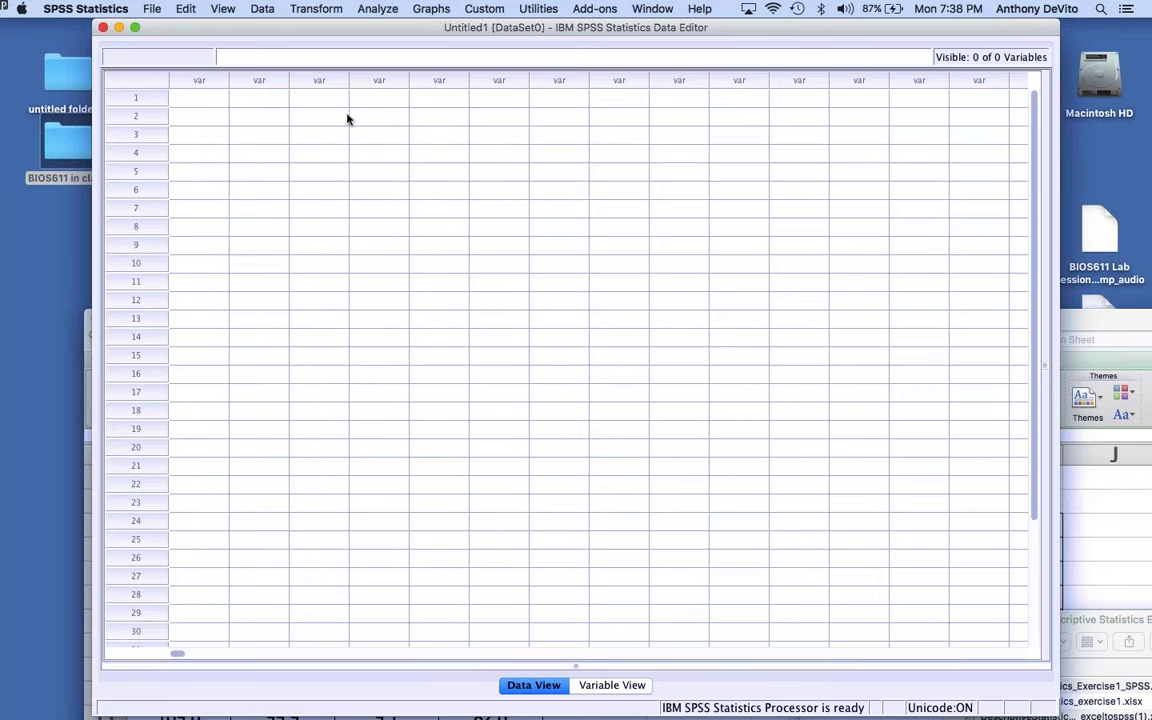
Start opening a data file and browse to the Descriptive Statistics Example folder inside BIOS611 in class on the Desktop
click(150, 8)
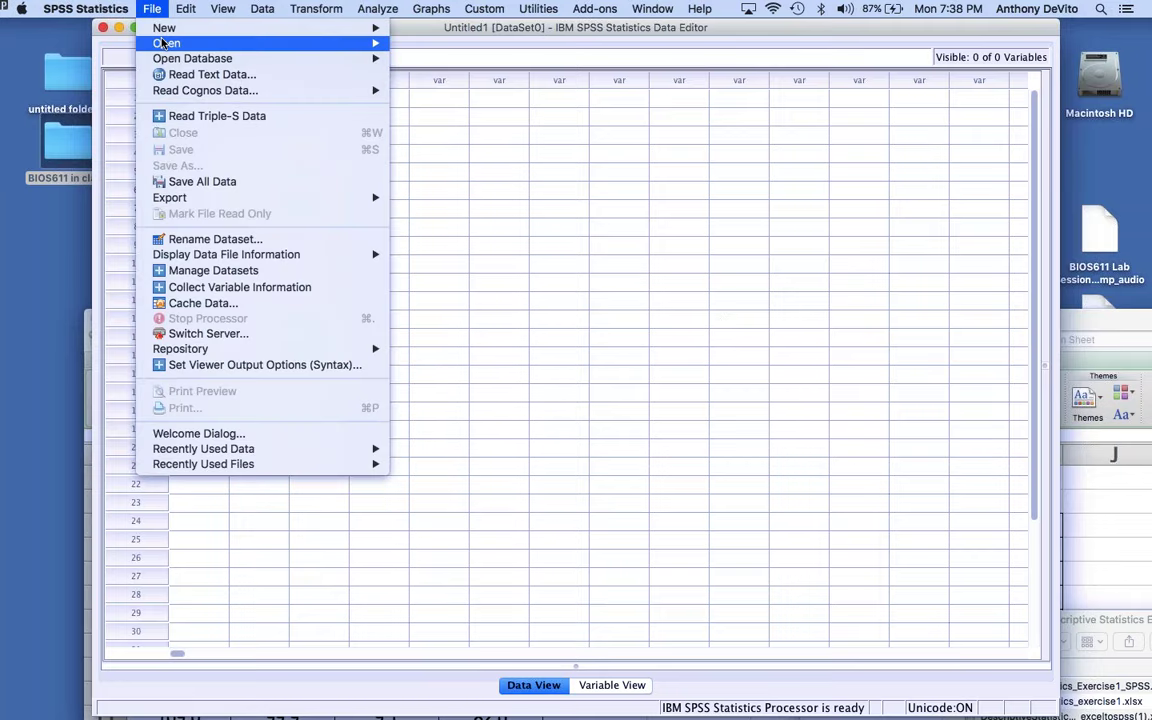
mouse_move(180, 43)
click(435, 62)
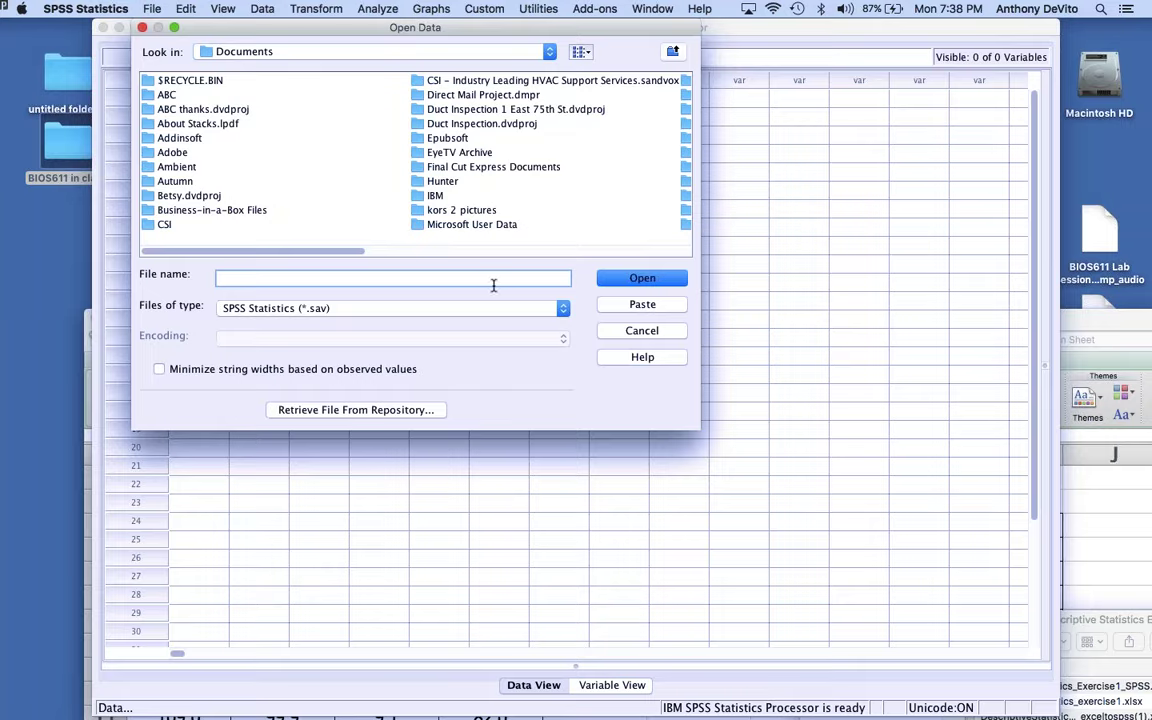
click(376, 310)
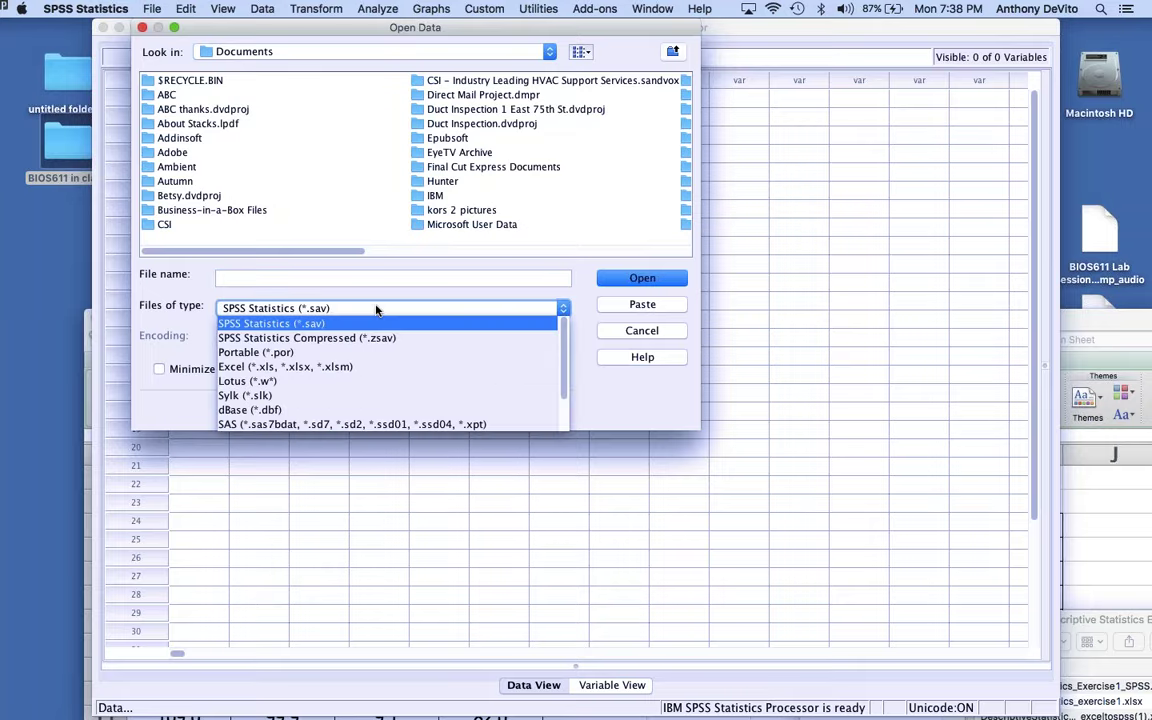
key(Escape)
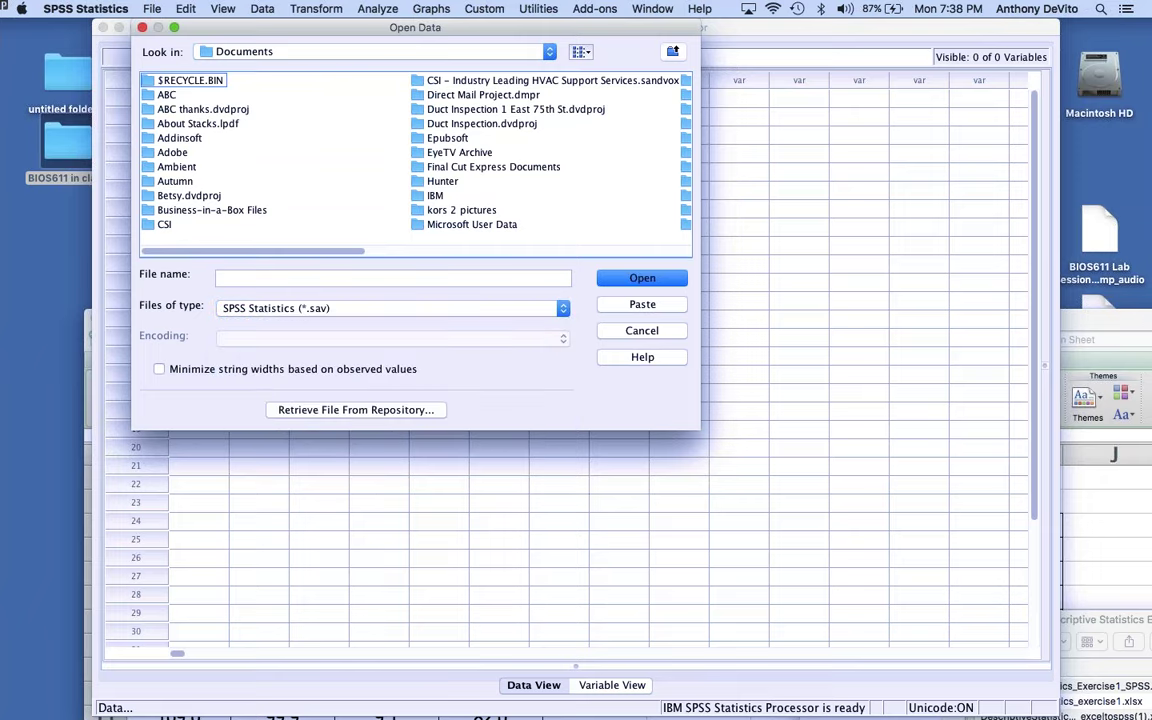
click(302, 51)
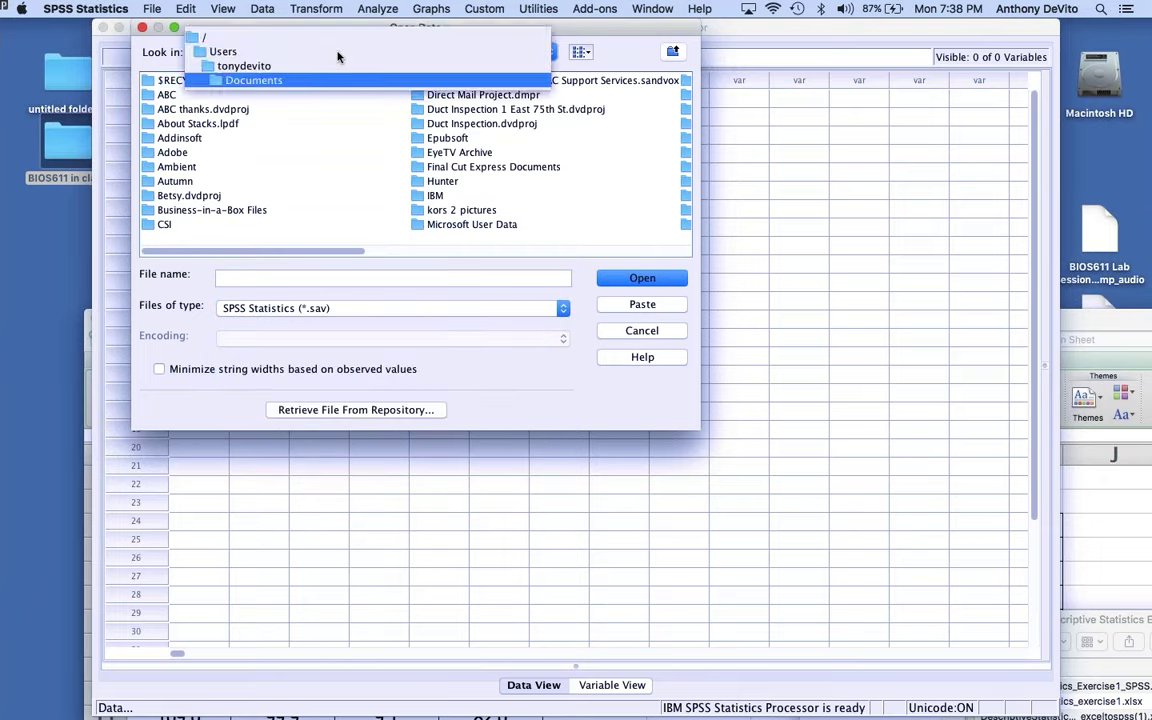
click(288, 66)
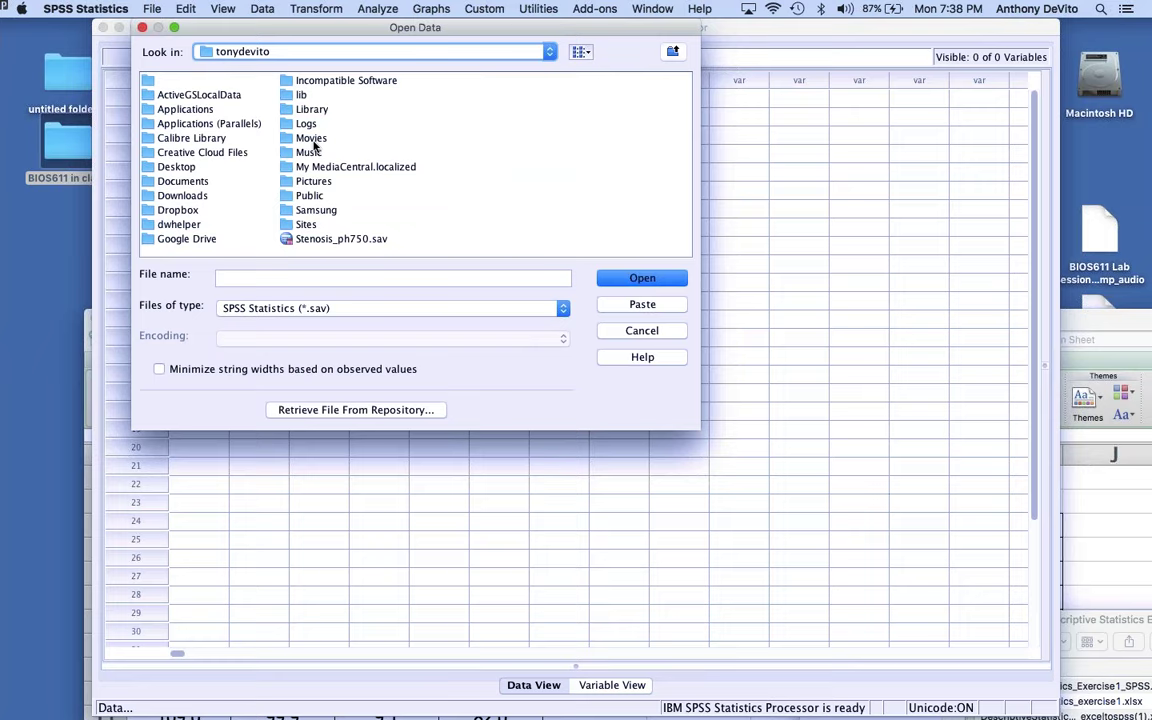
double_click(176, 166)
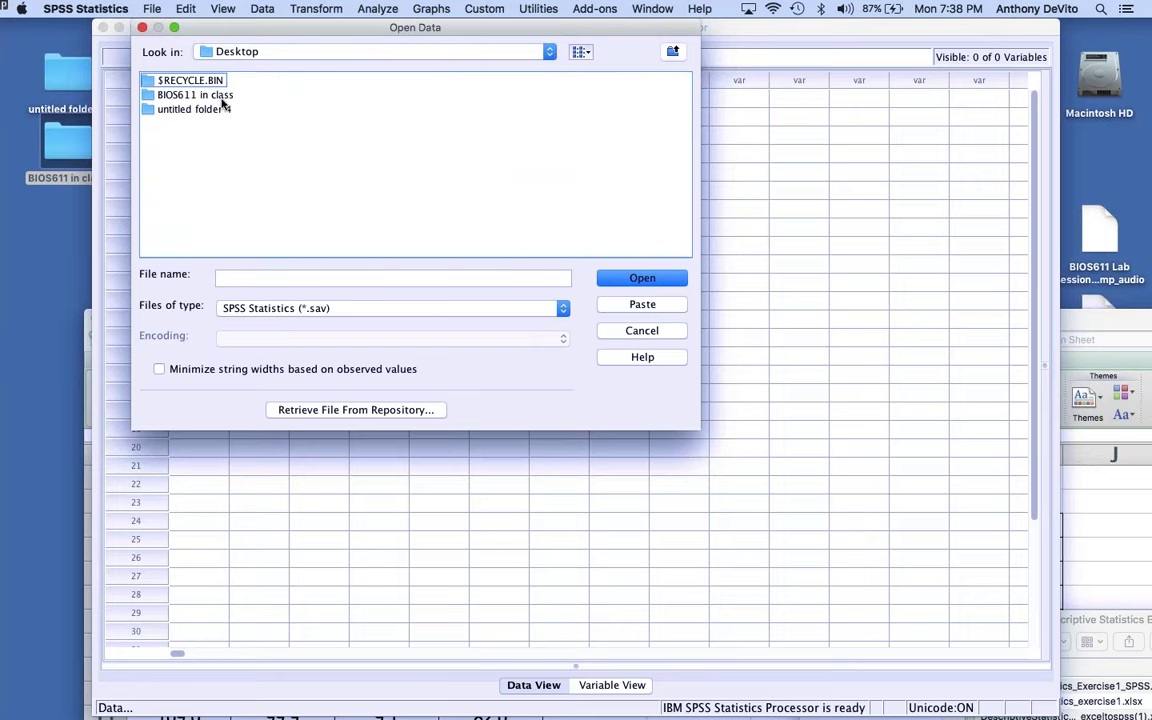
double_click(222, 97)
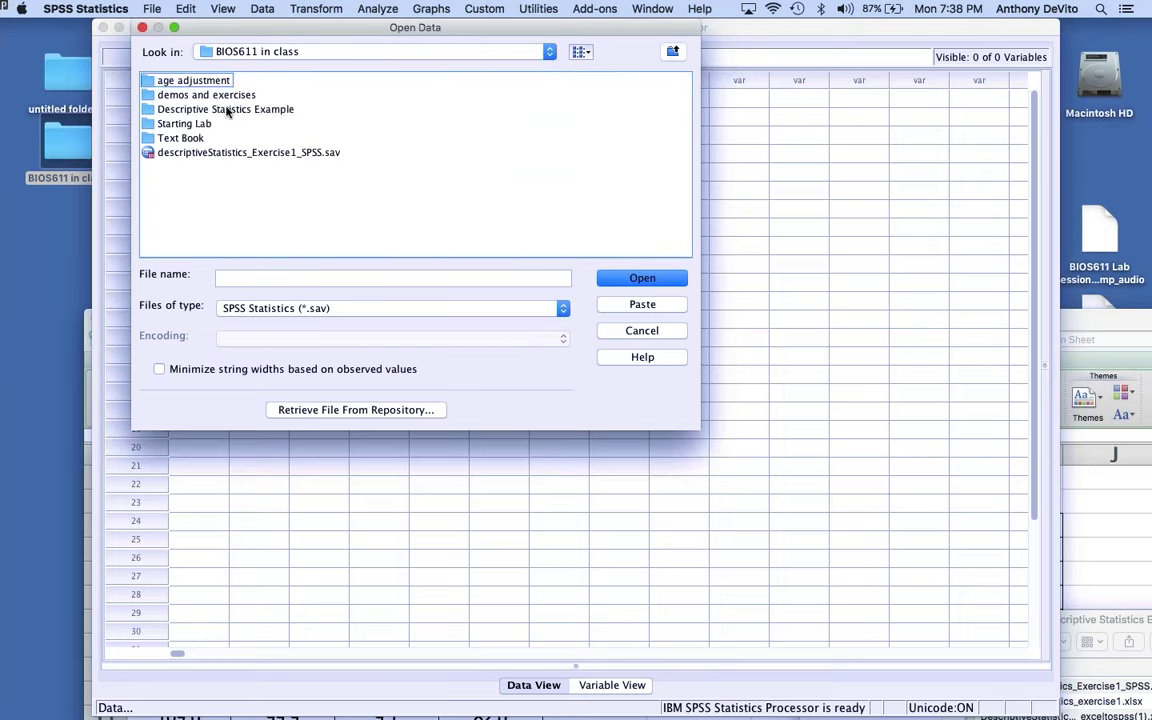
double_click(227, 111)
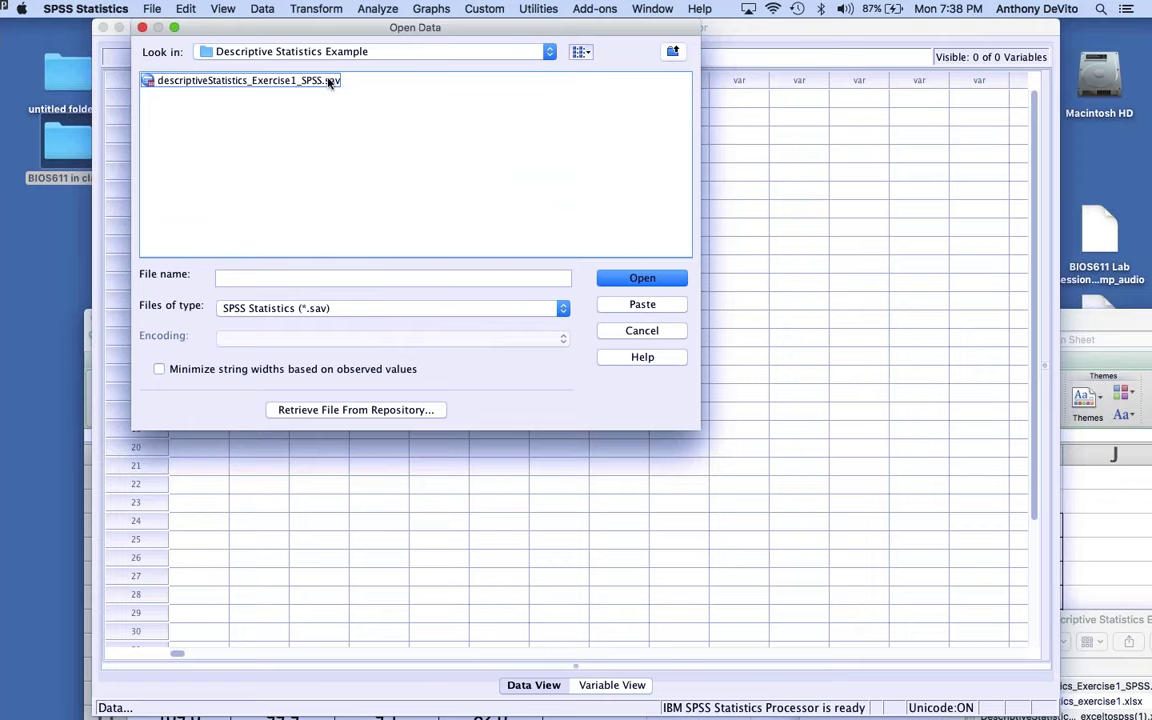
Show Excel files (*.xls, *.xlsx, *.xlsm) and choose DescriptiveStatistics_Exercise1_exceltospss(1).xlsx as the file to open
click(388, 310)
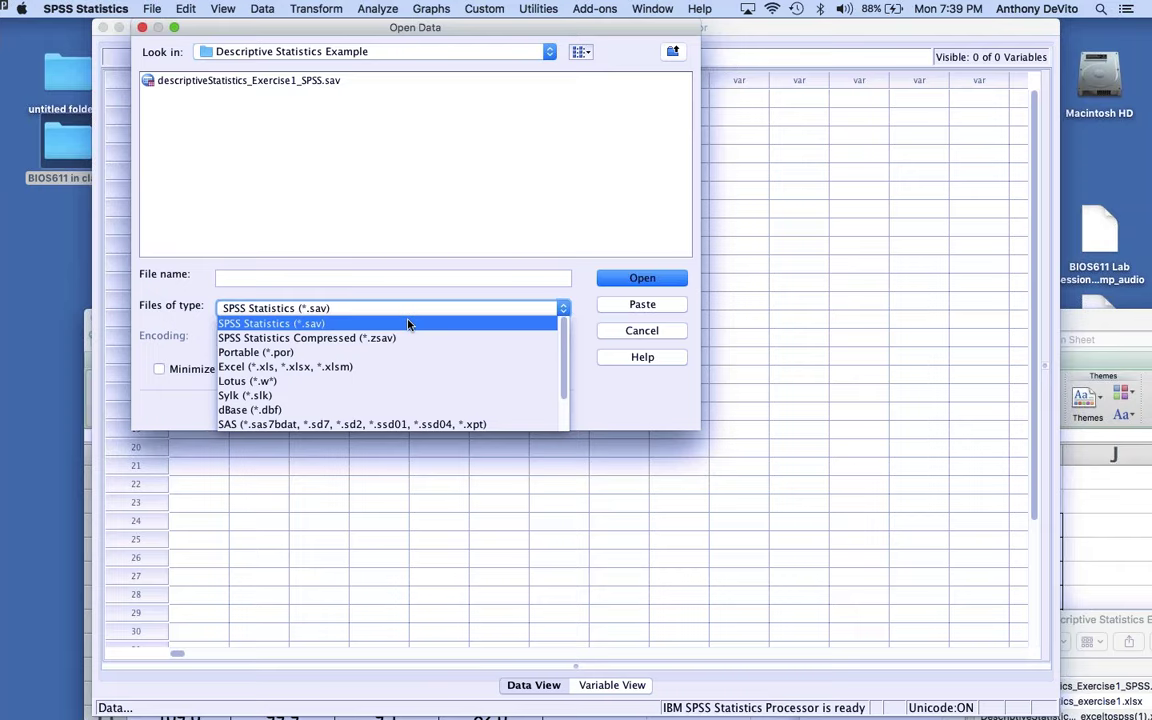
click(318, 82)
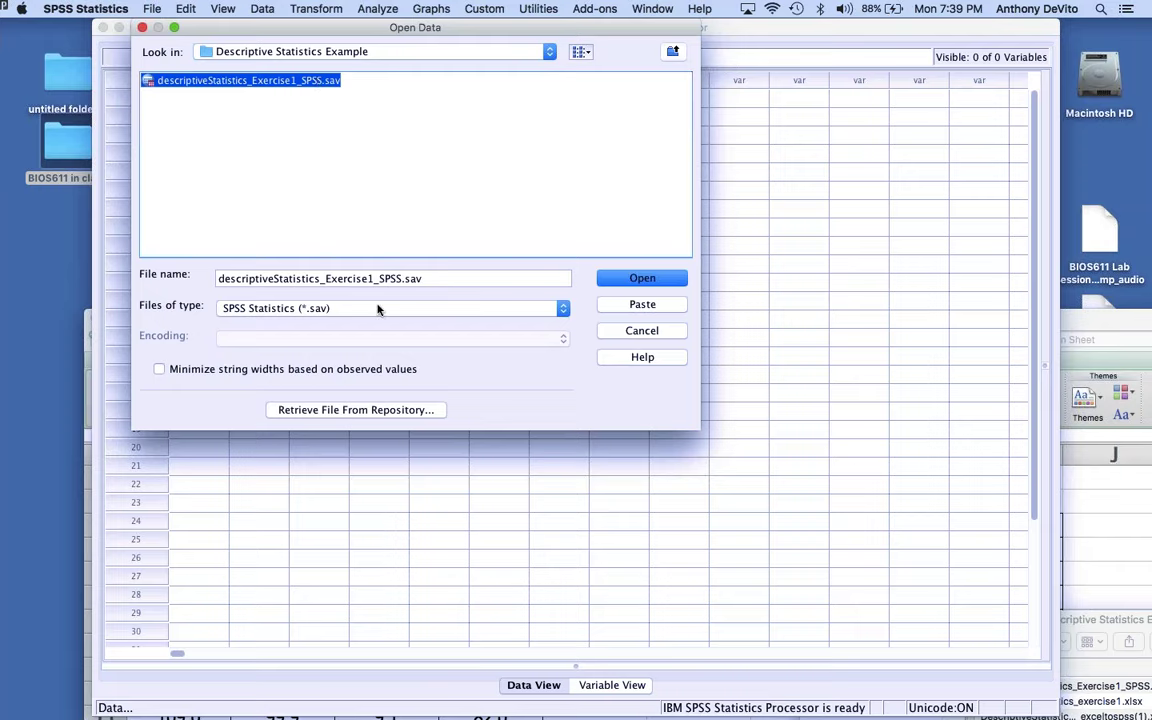
click(453, 314)
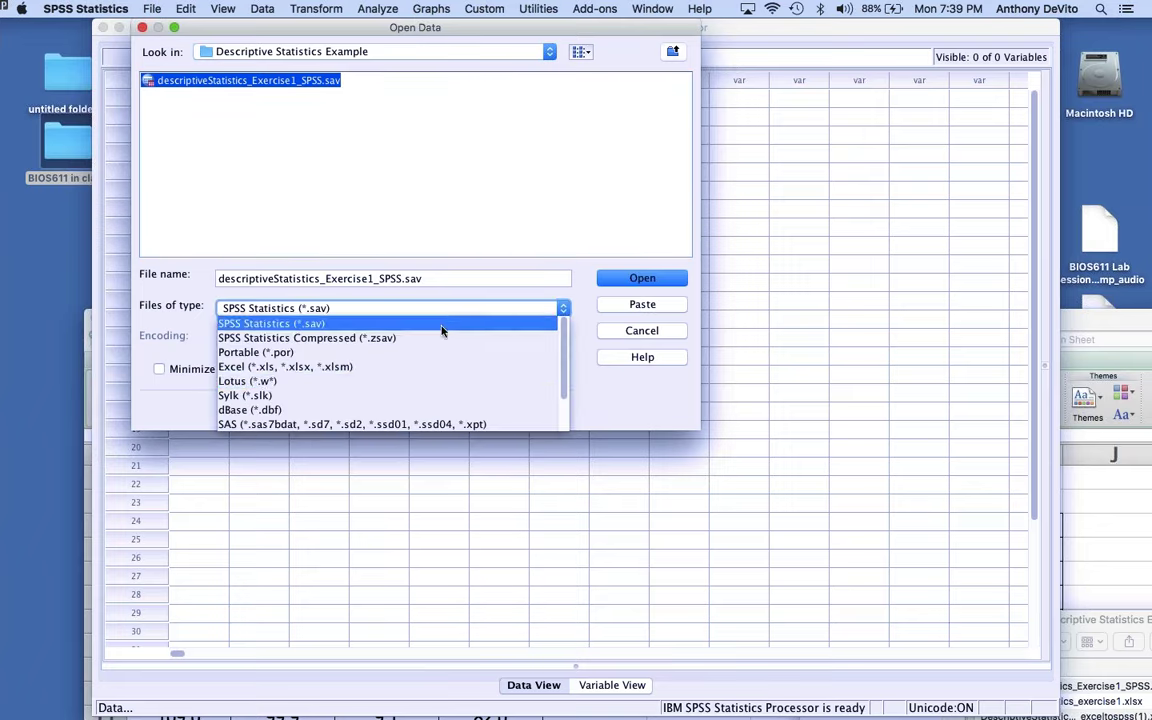
click(420, 368)
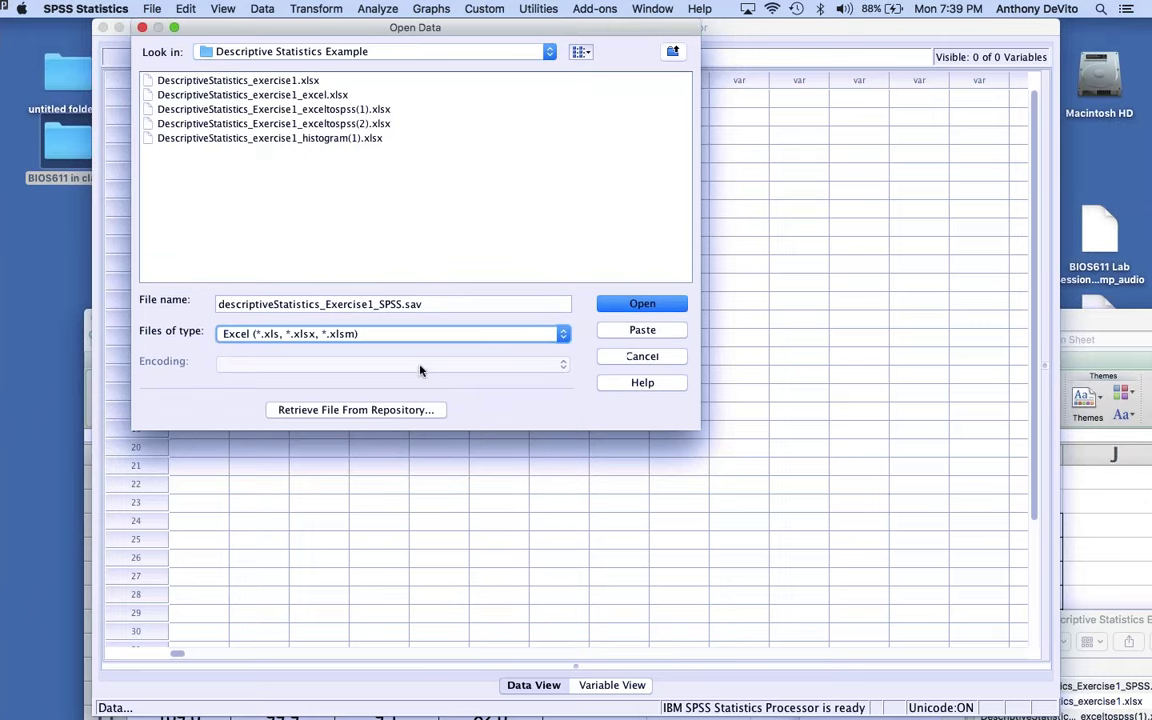
click(287, 110)
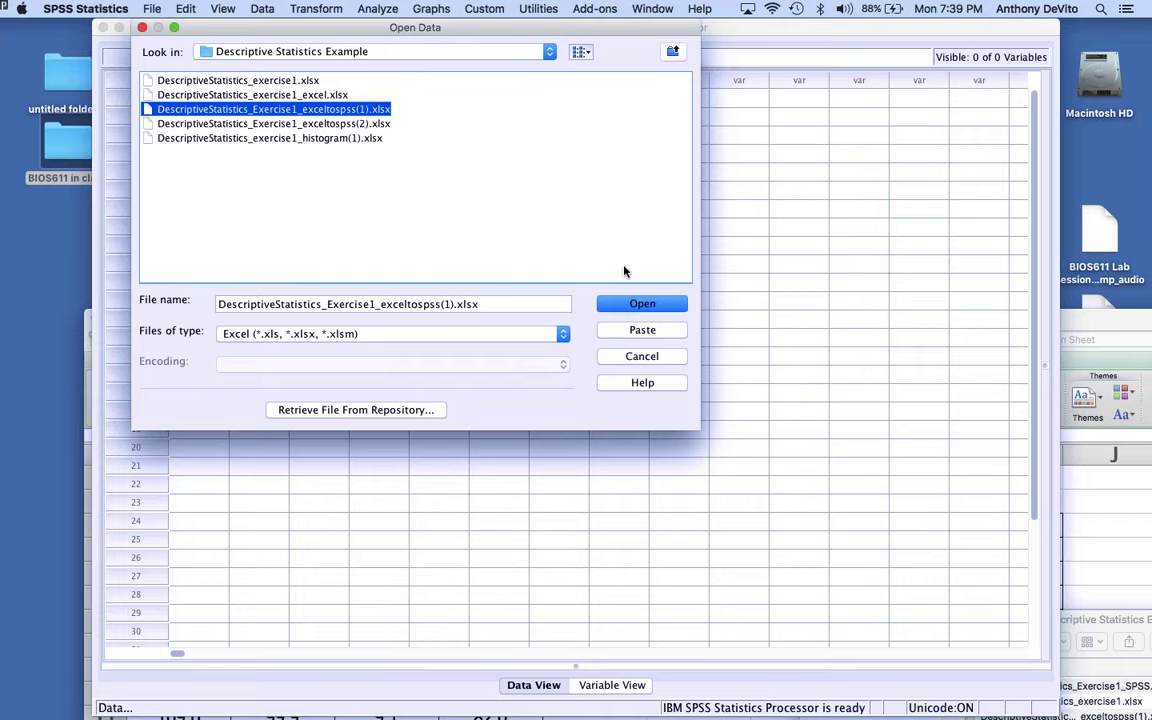
click(637, 305)
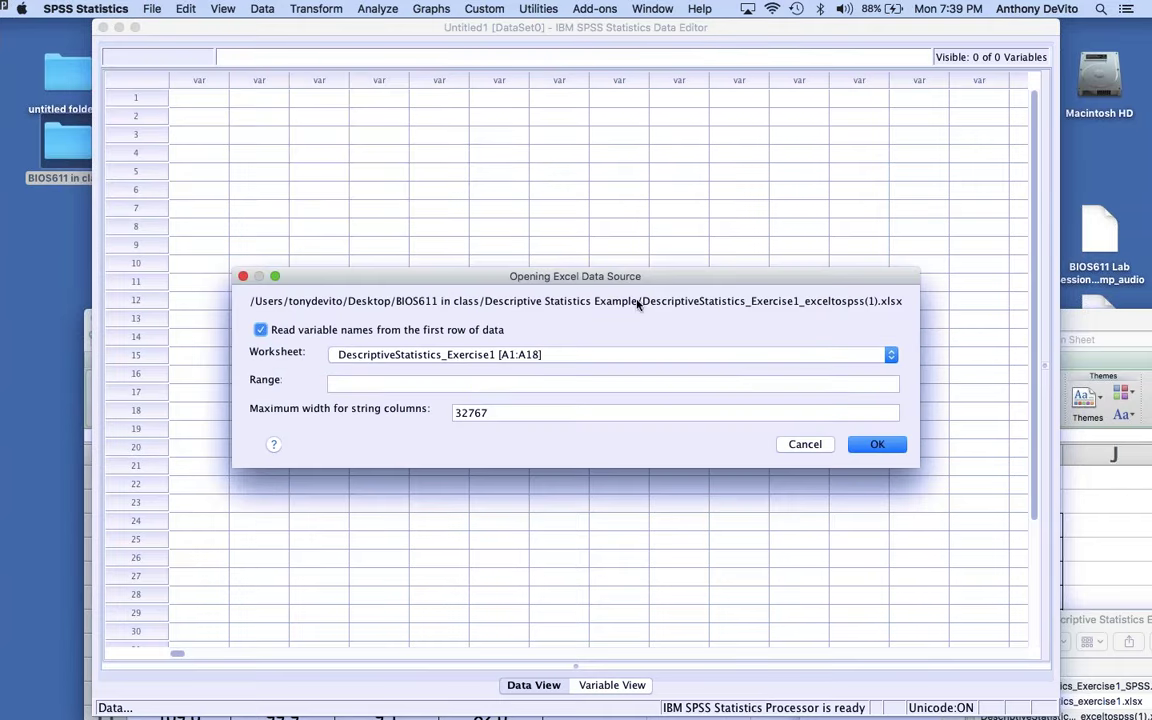
Import the worksheet DescriptiveStatistics_Exercise1 [A1:A18] without reading variable names from the first row of data
drag(555, 276, 550, 105)
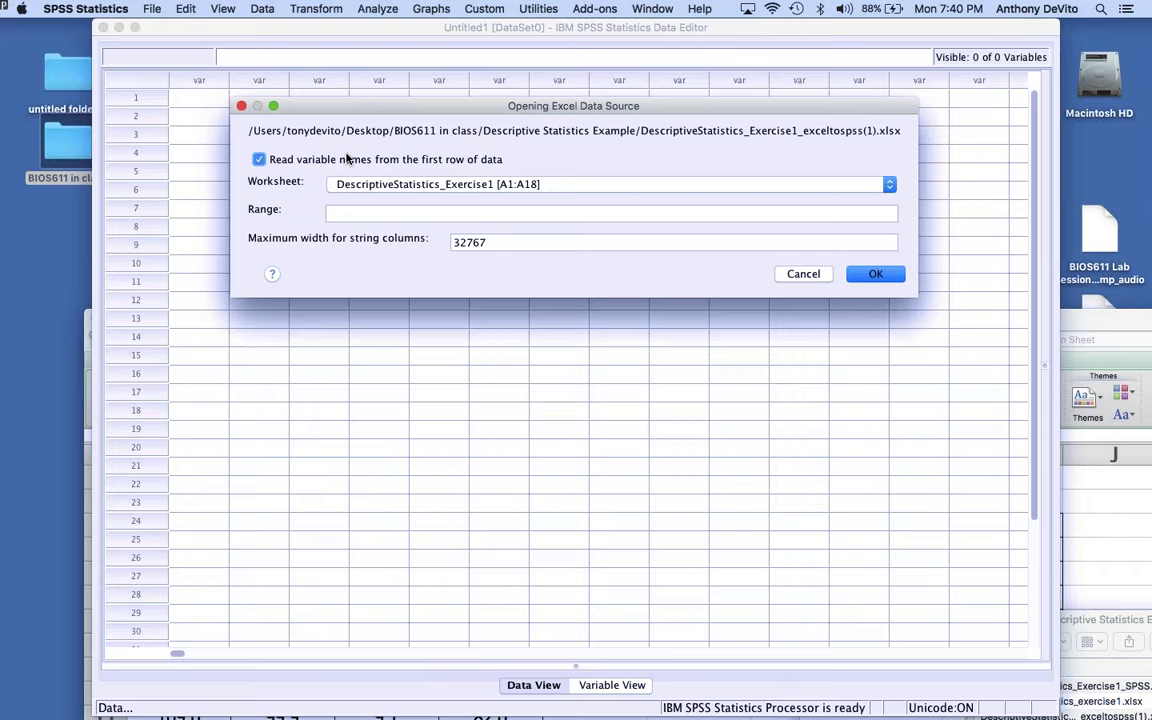
click(258, 159)
click(876, 274)
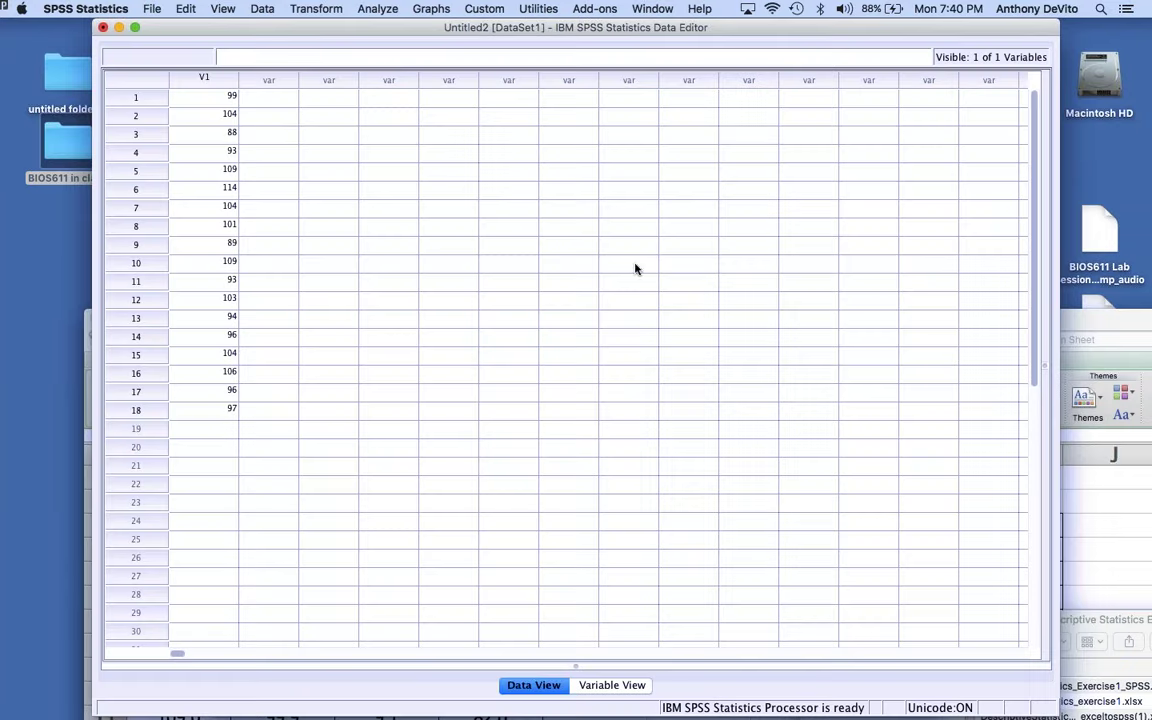
Examine the imported V1 column and its header in the data, and glance at the variable definitions
click(205, 78)
click(285, 133)
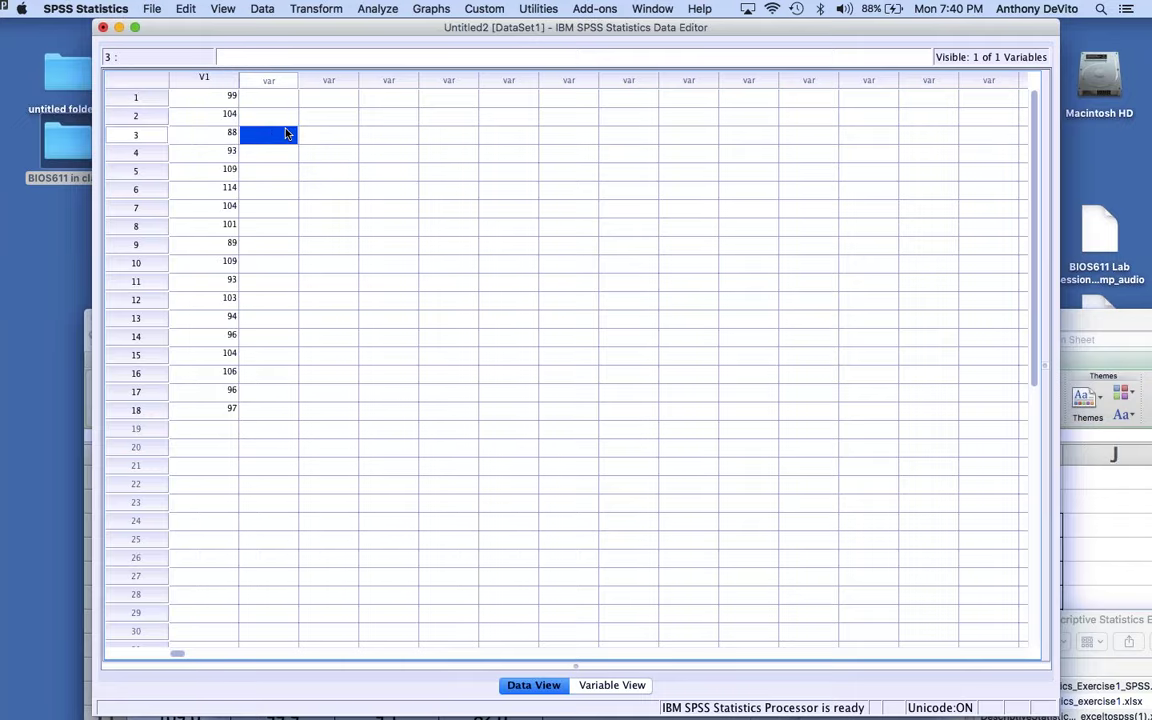
click(204, 78)
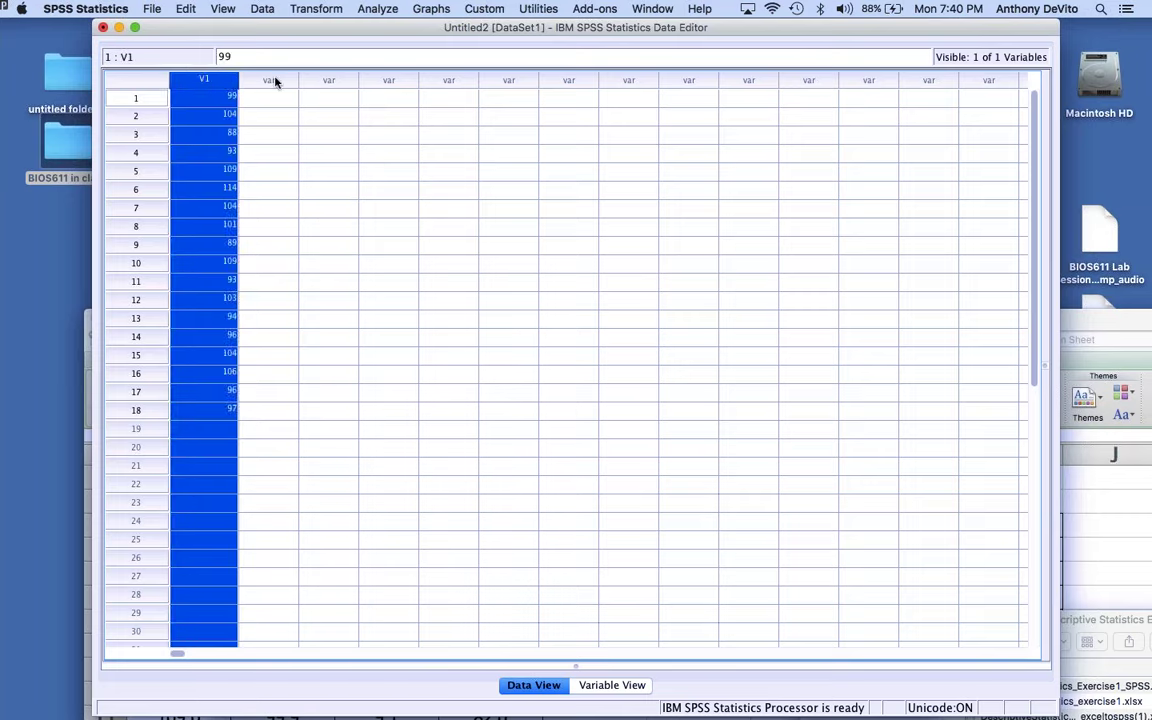
click(270, 82)
click(210, 77)
click(617, 580)
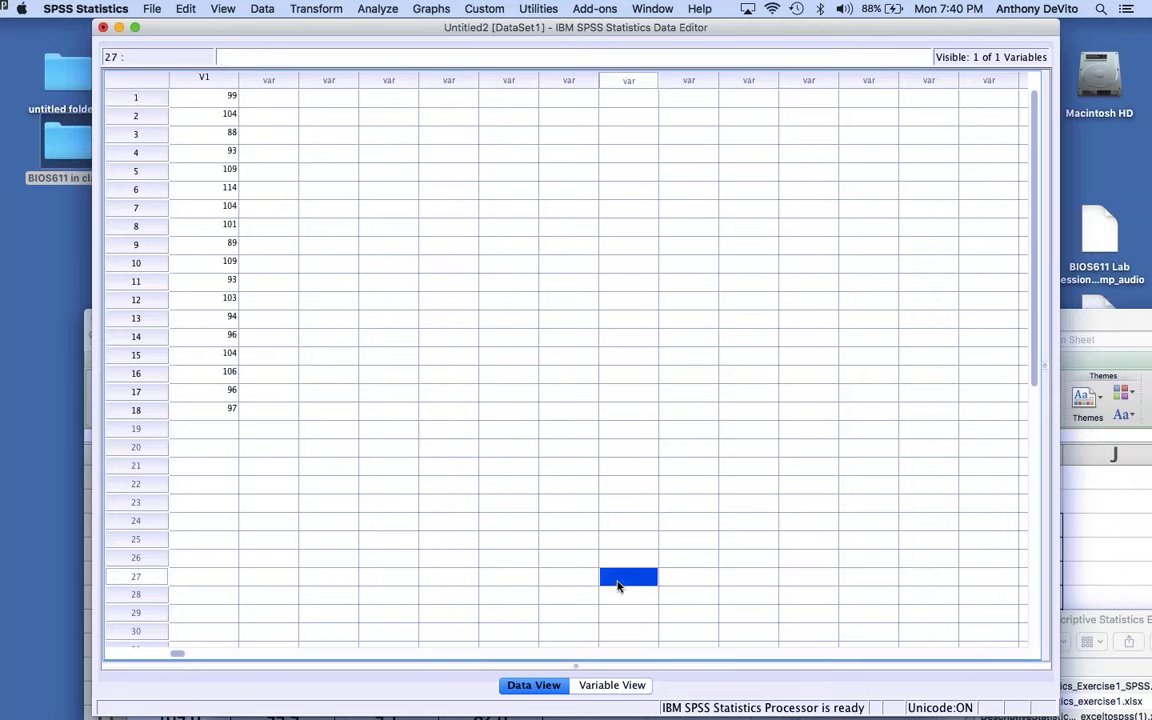
click(603, 684)
click(530, 684)
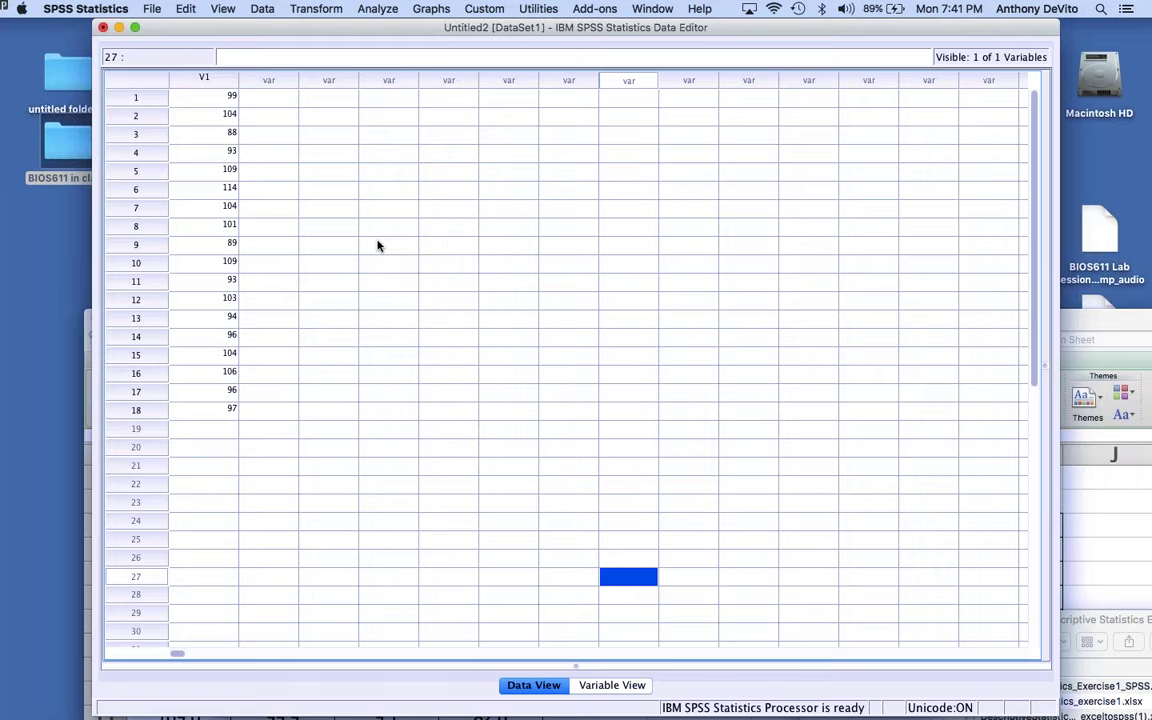
Rename the variable V1 as BP in its definition and keep its type Numeric
click(603, 685)
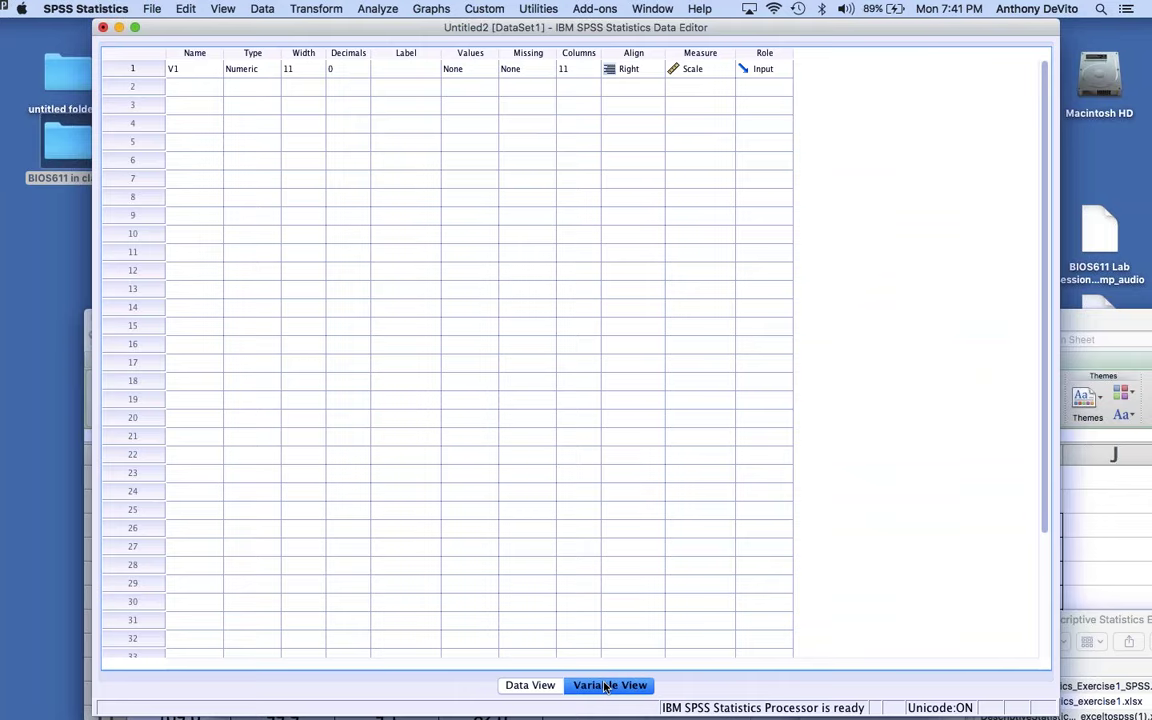
double_click(197, 72)
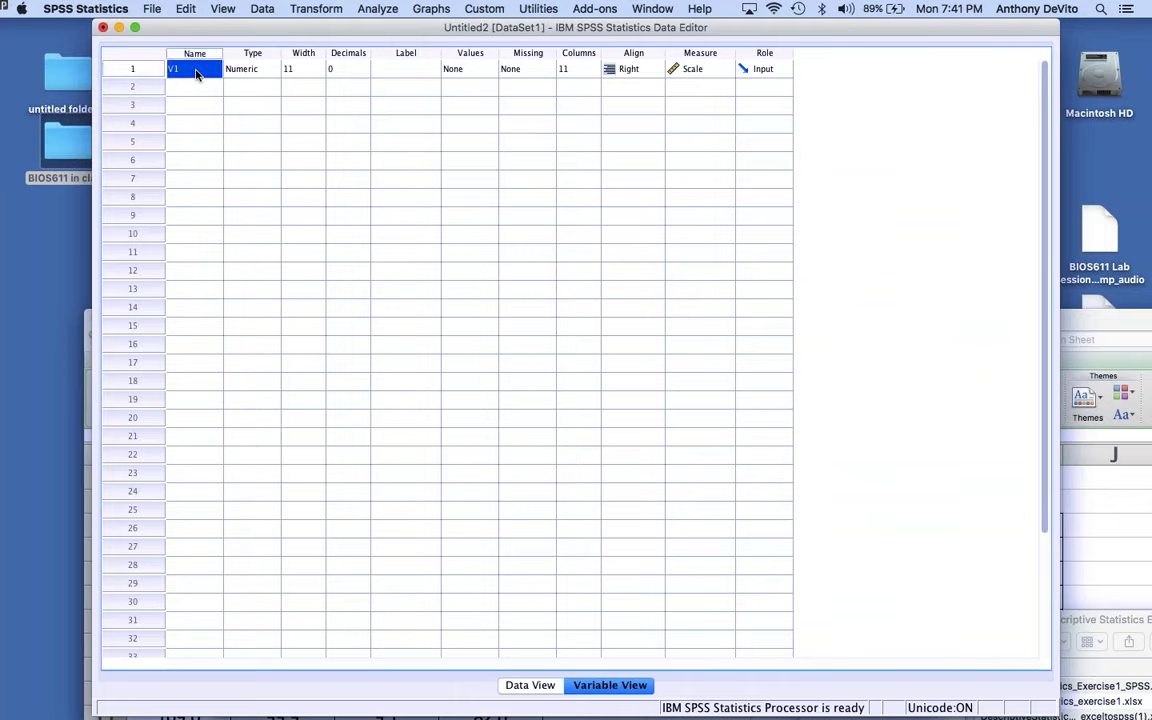
key(super+a)
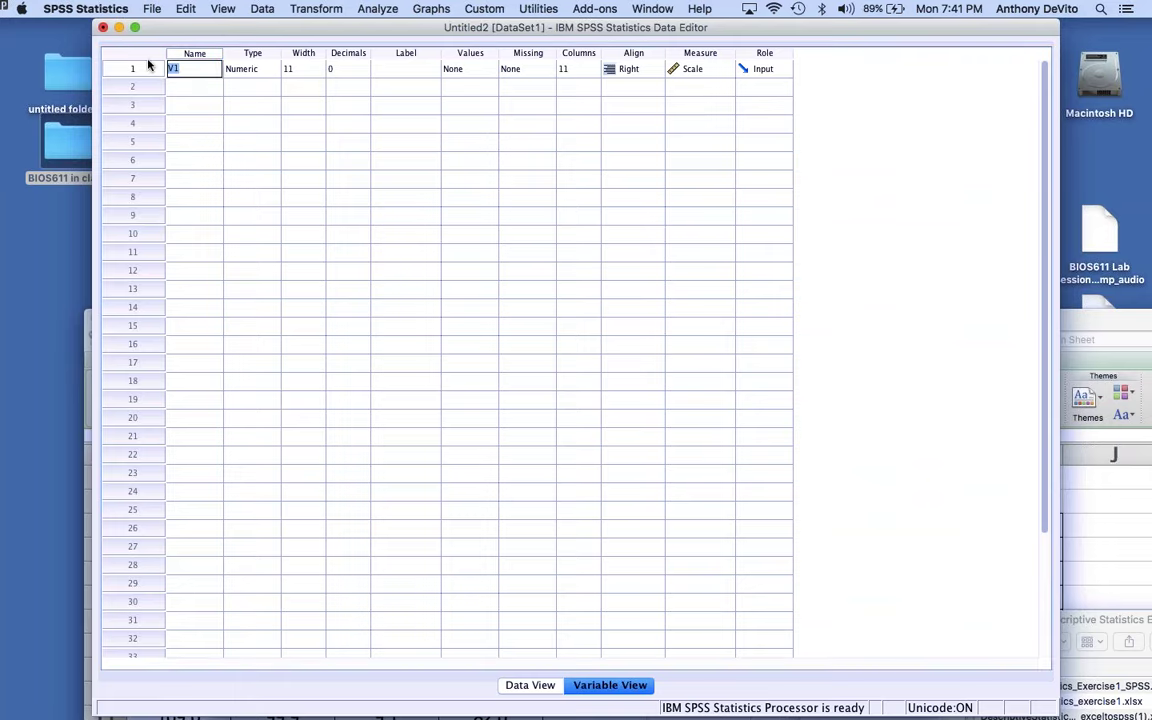
text(BP)
click(273, 70)
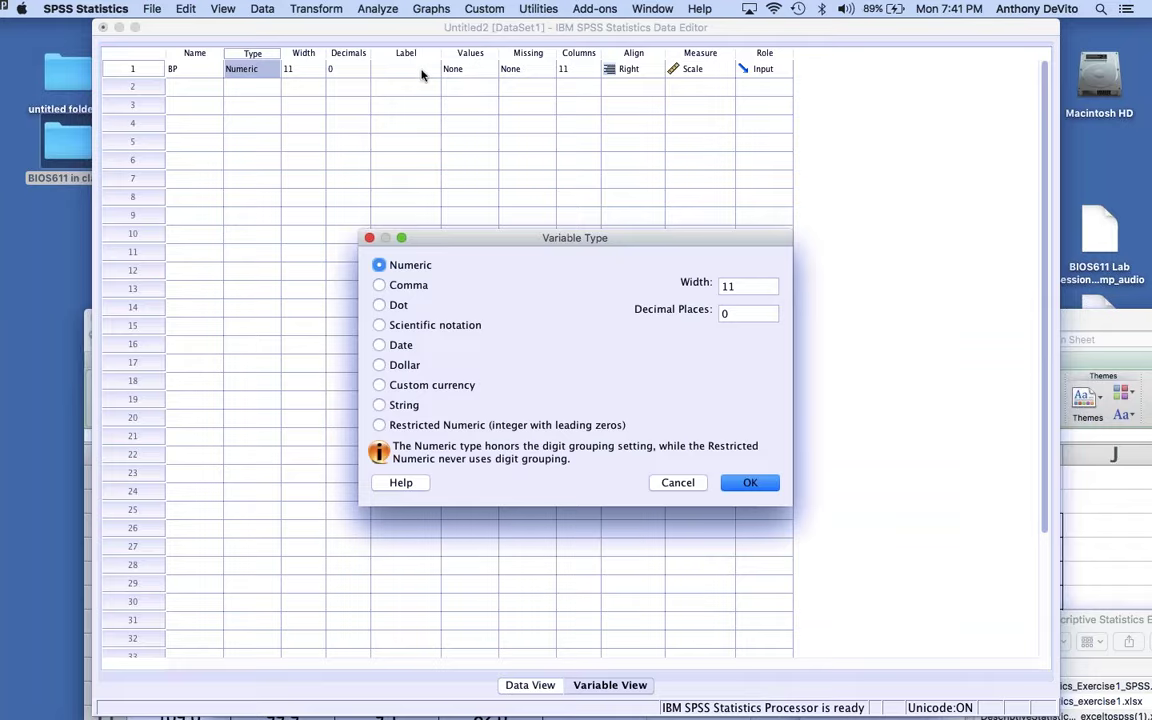
click(745, 482)
Label the BP variable "Subject Blood Pressure" and keep its measurement level as Scale
click(408, 70)
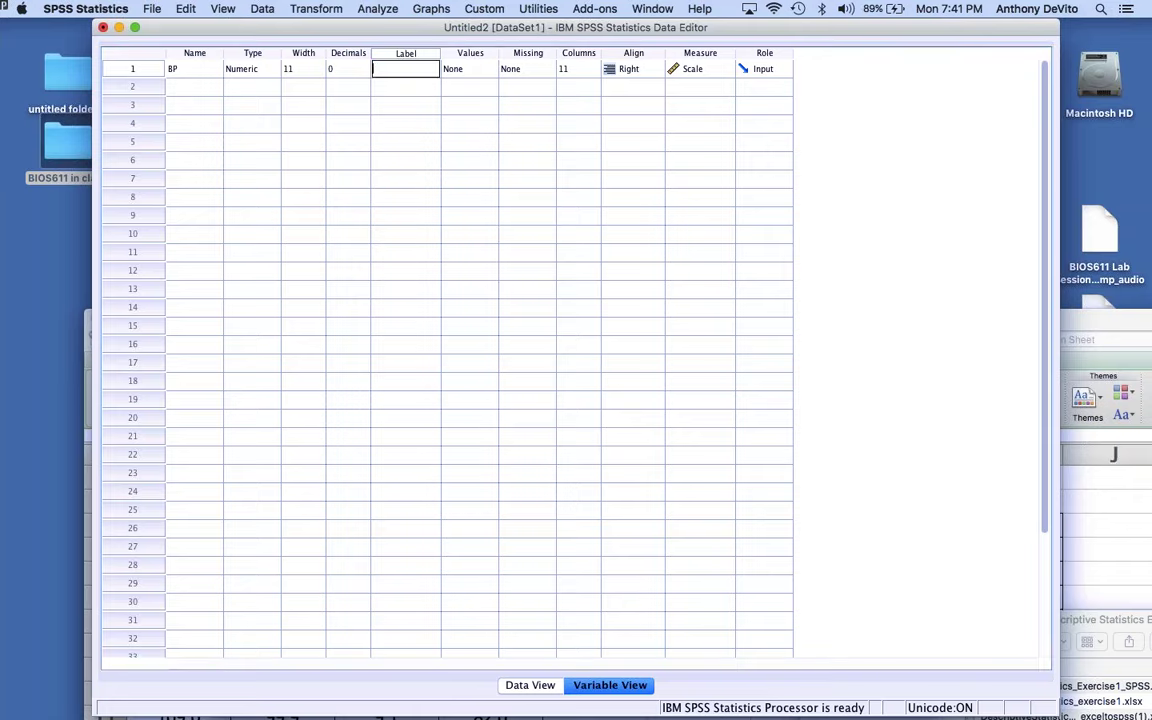
text(Subject Blood Pressure)
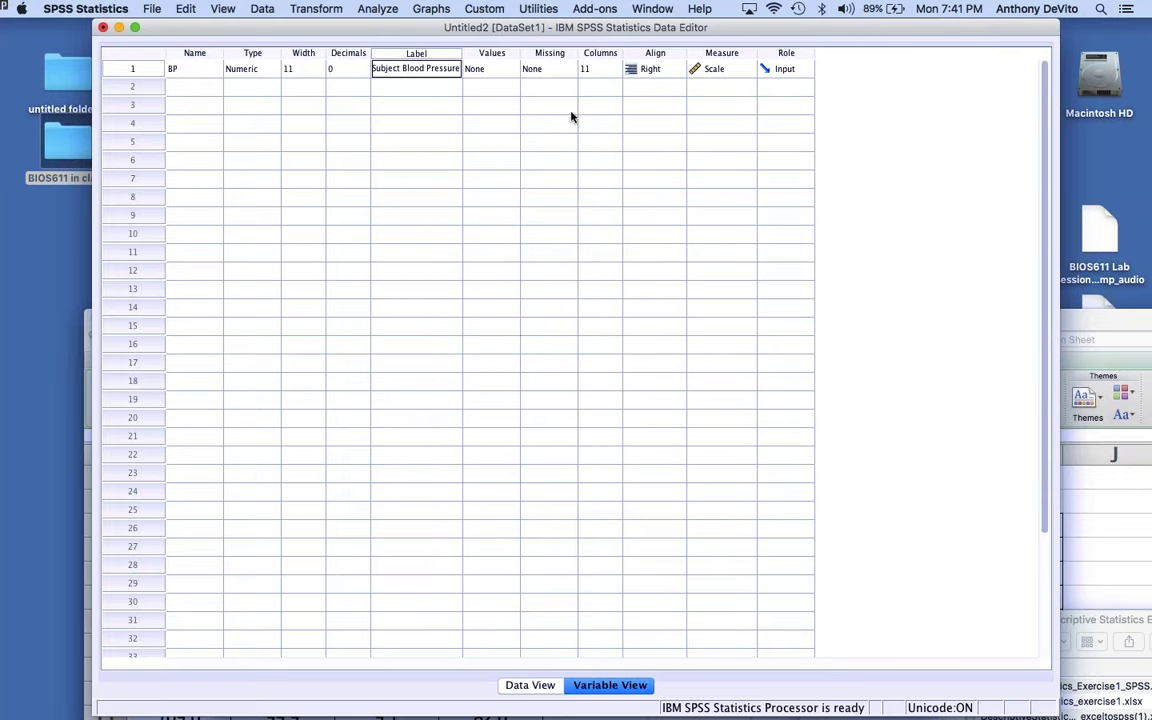
click(570, 108)
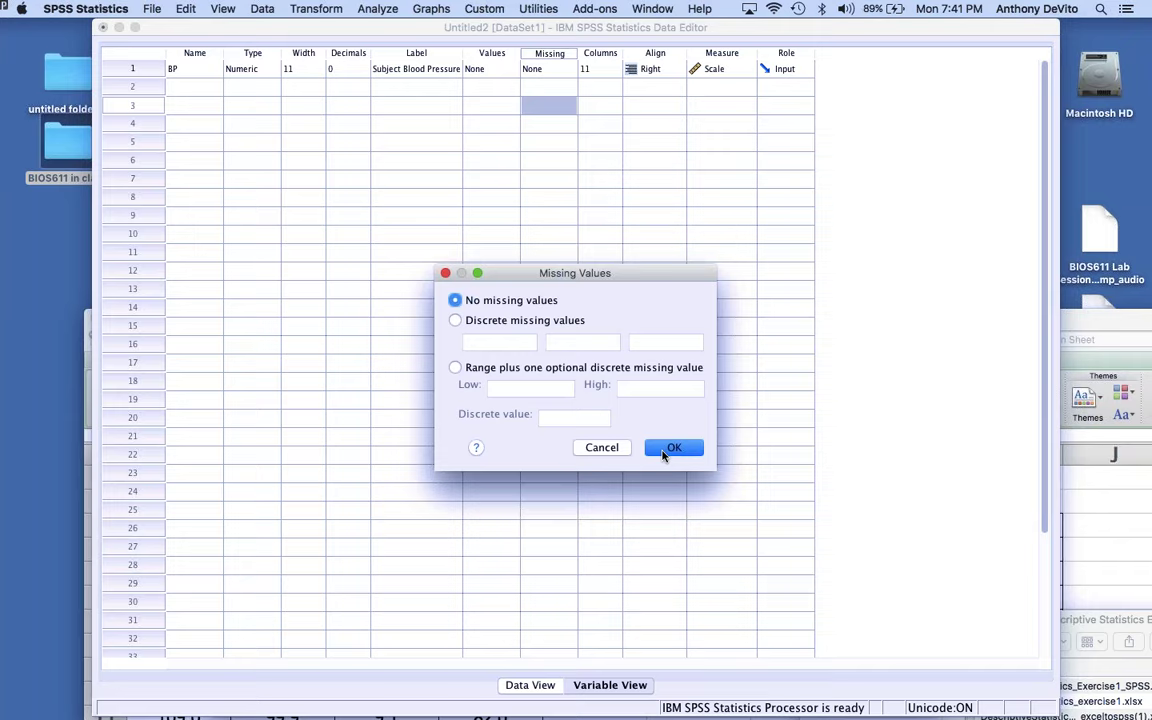
click(602, 447)
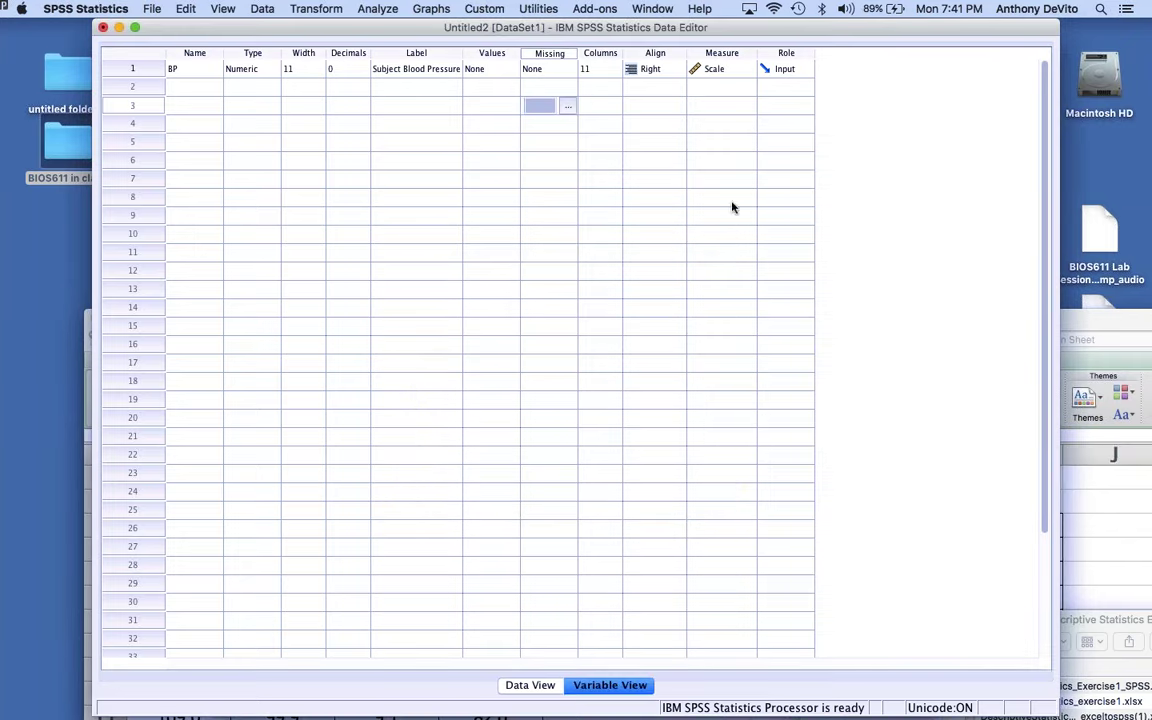
click(734, 69)
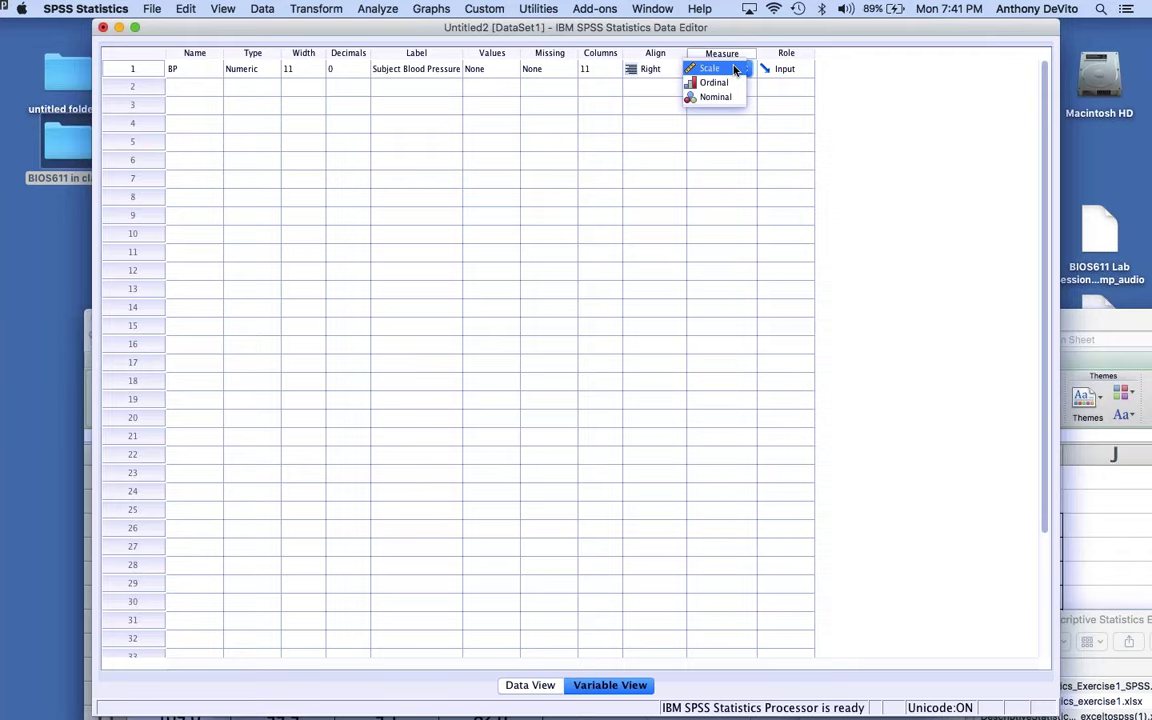
click(734, 69)
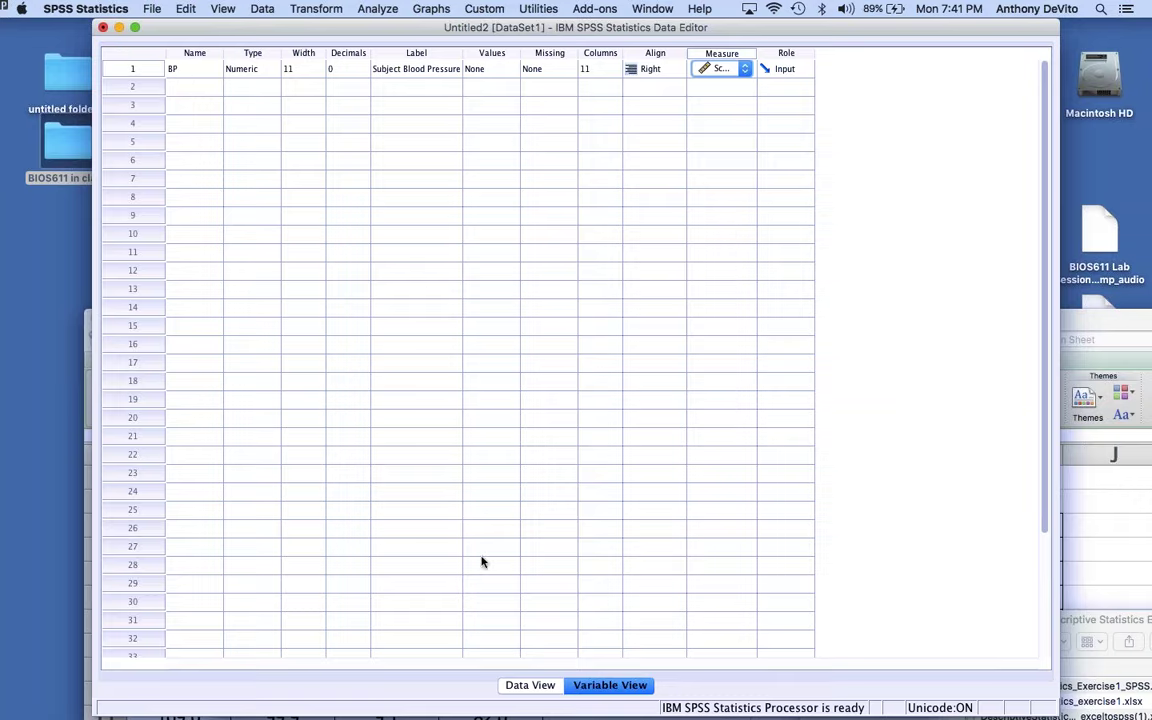
Check the renamed BP column in the data values and review its variable definition
click(531, 686)
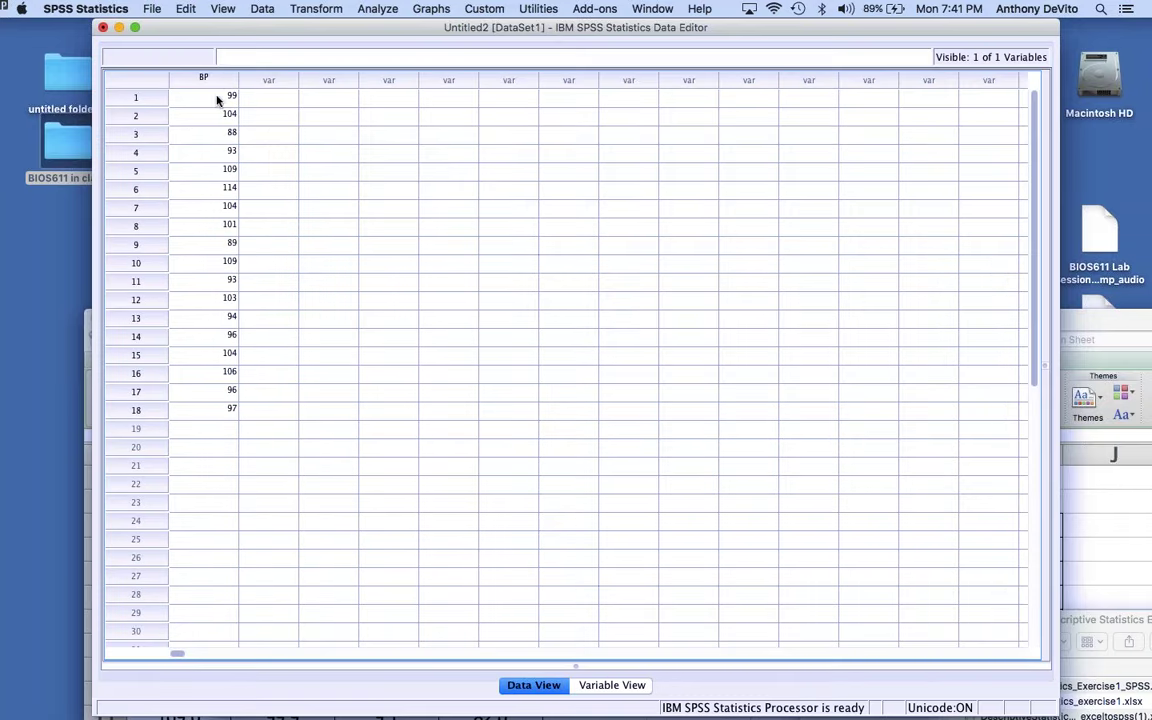
mouse_move(218, 80)
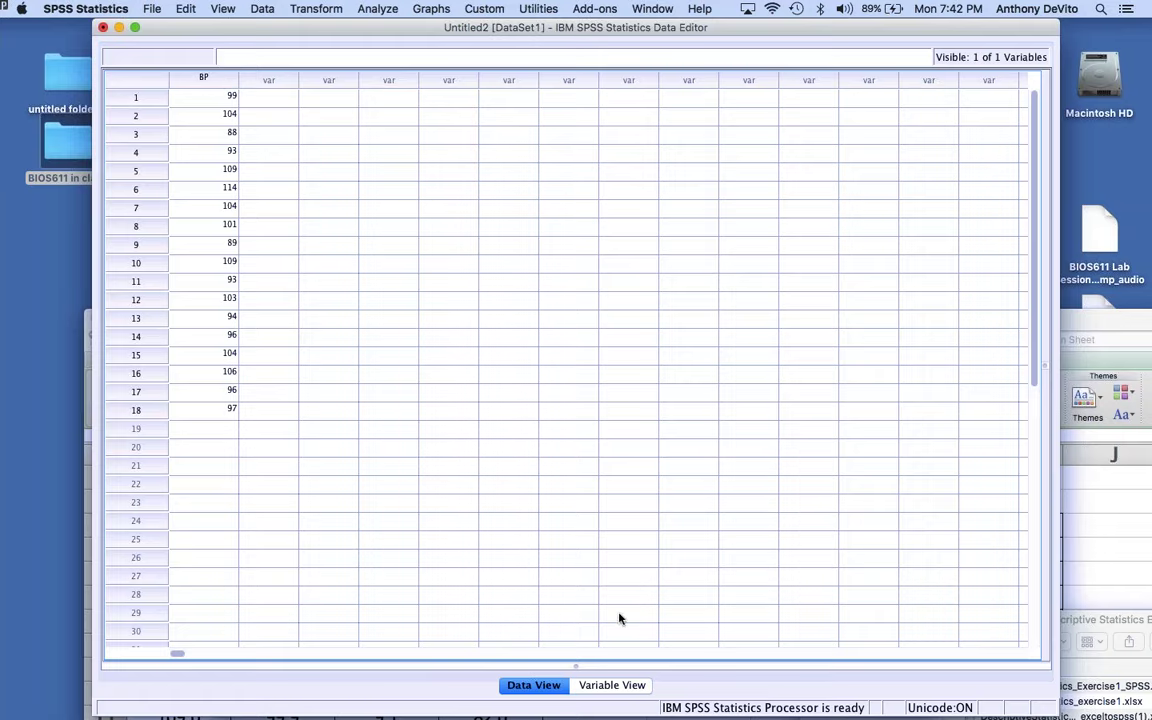
click(607, 686)
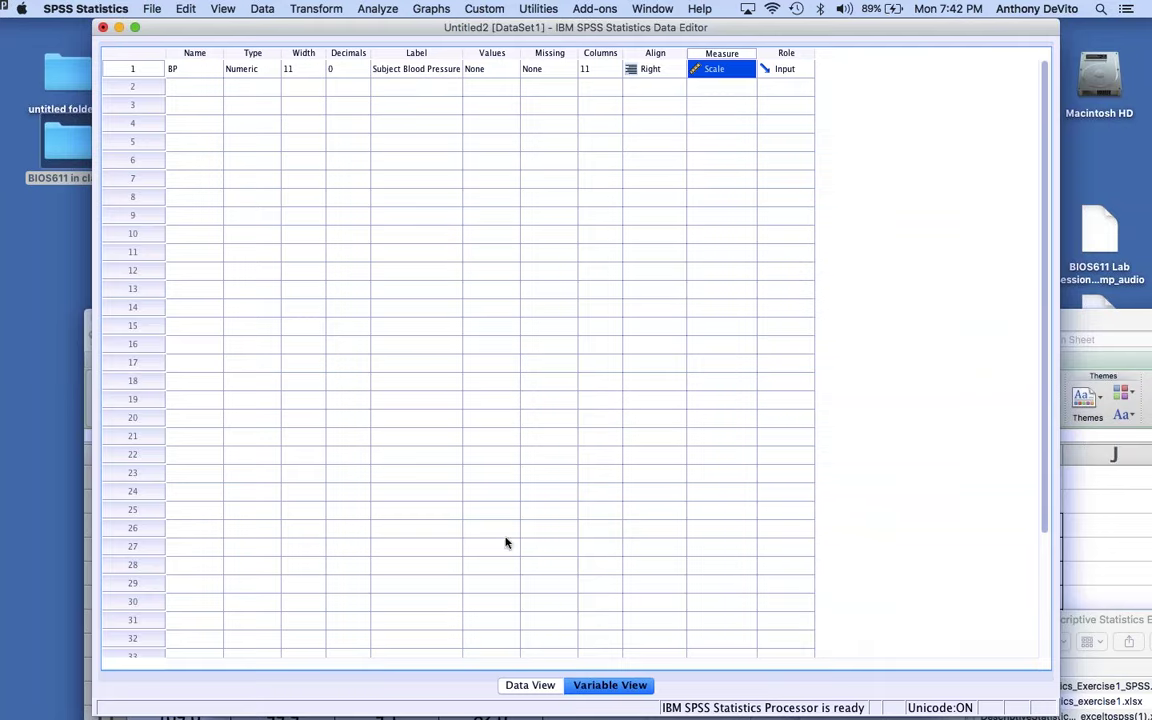
click(533, 686)
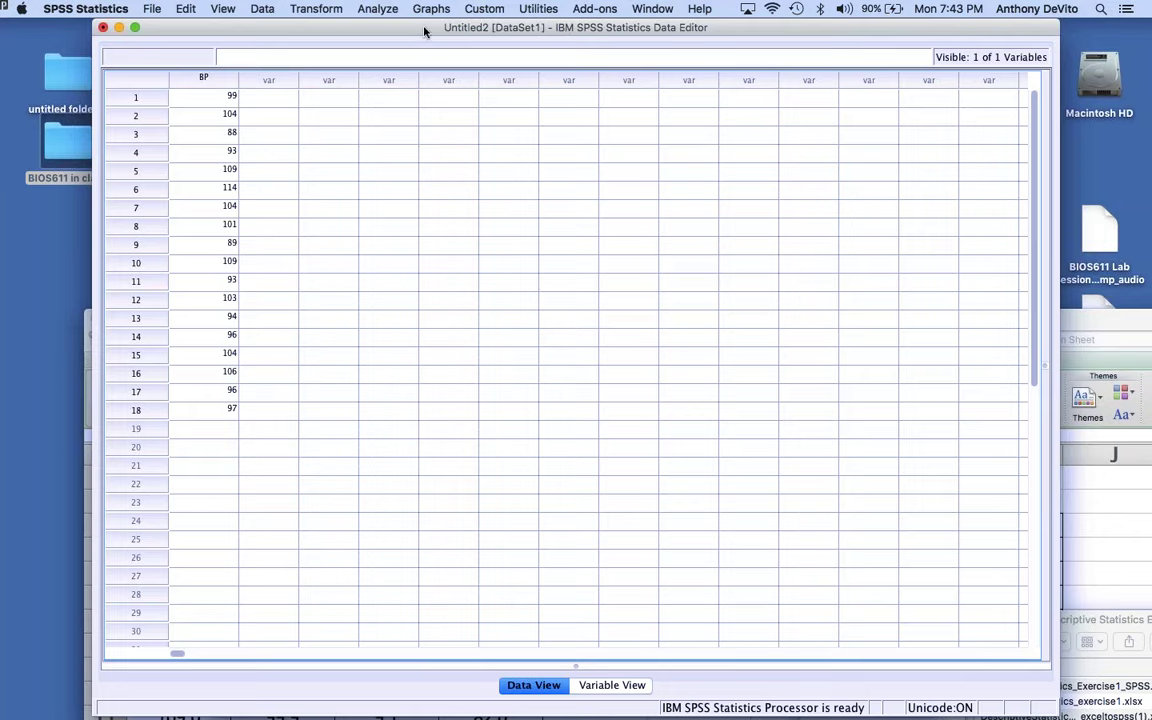
Set up an Explore analysis with Subject Blood Pressure as the dependent variable, keeping Descriptives with a 95% confidence interval for the mean
click(380, 9)
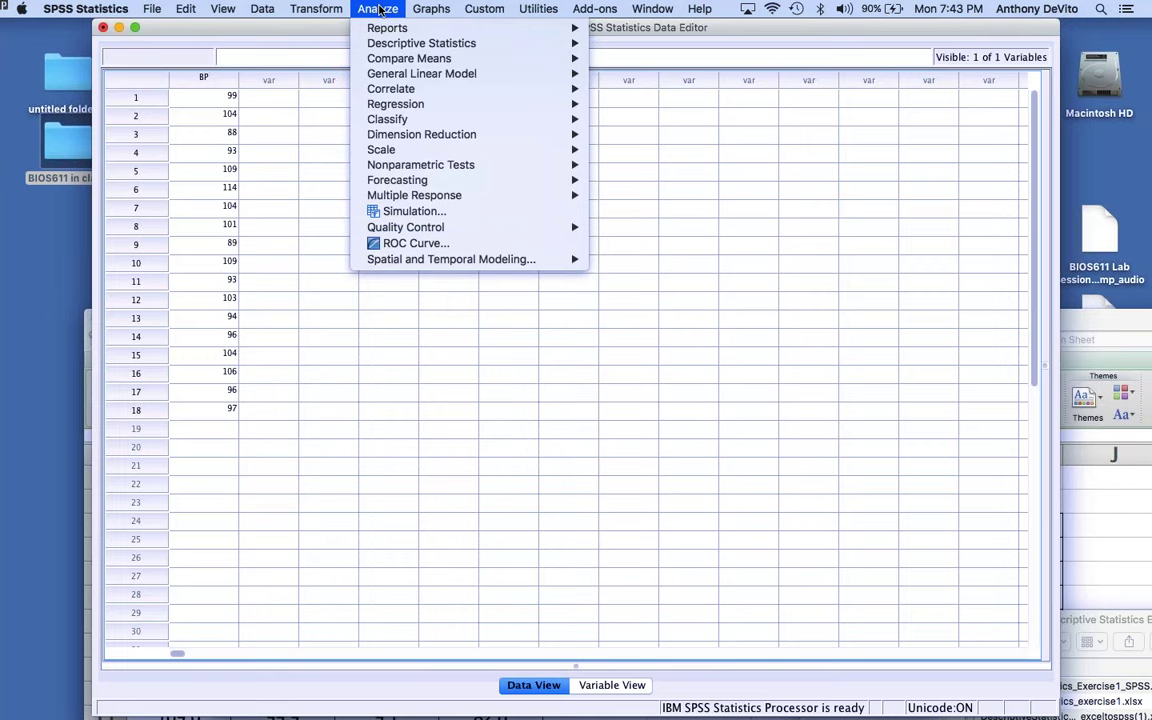
mouse_move(390, 47)
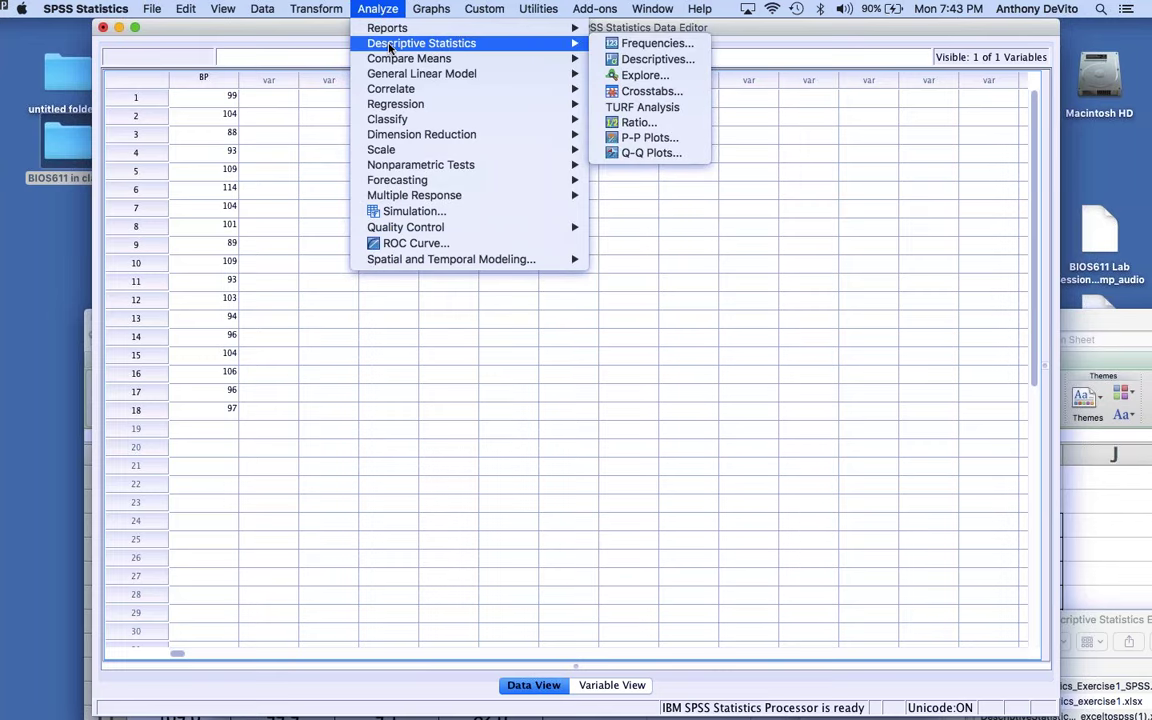
click(628, 77)
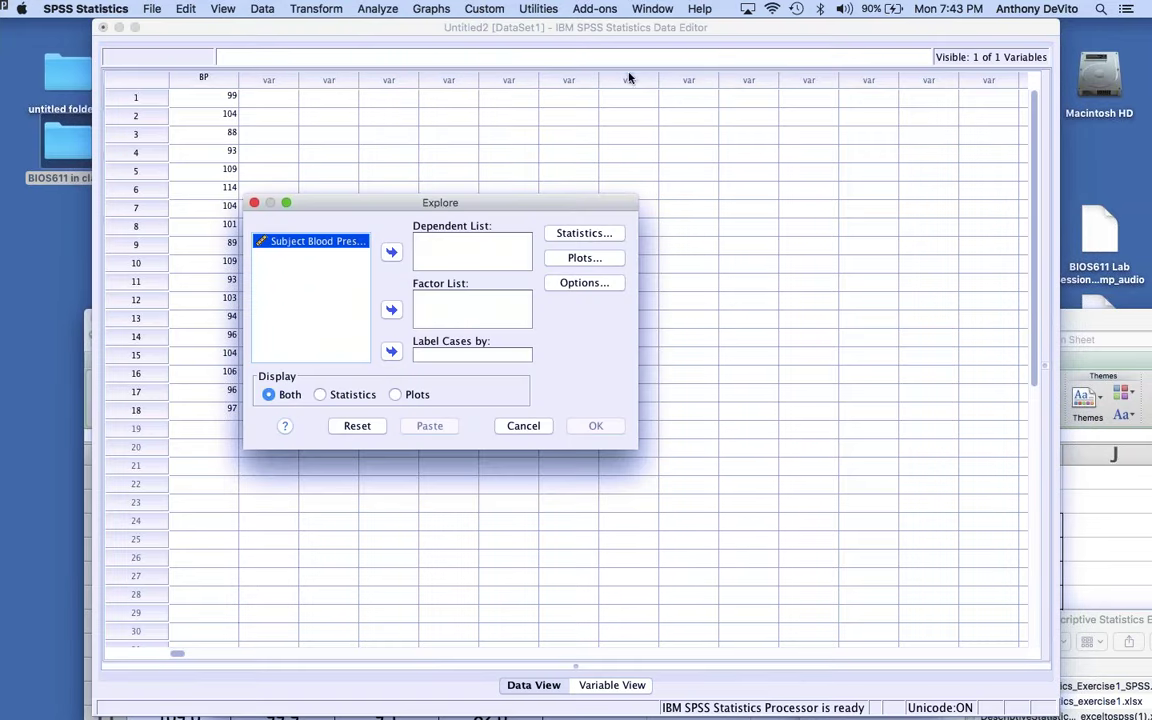
drag(454, 204, 511, 97)
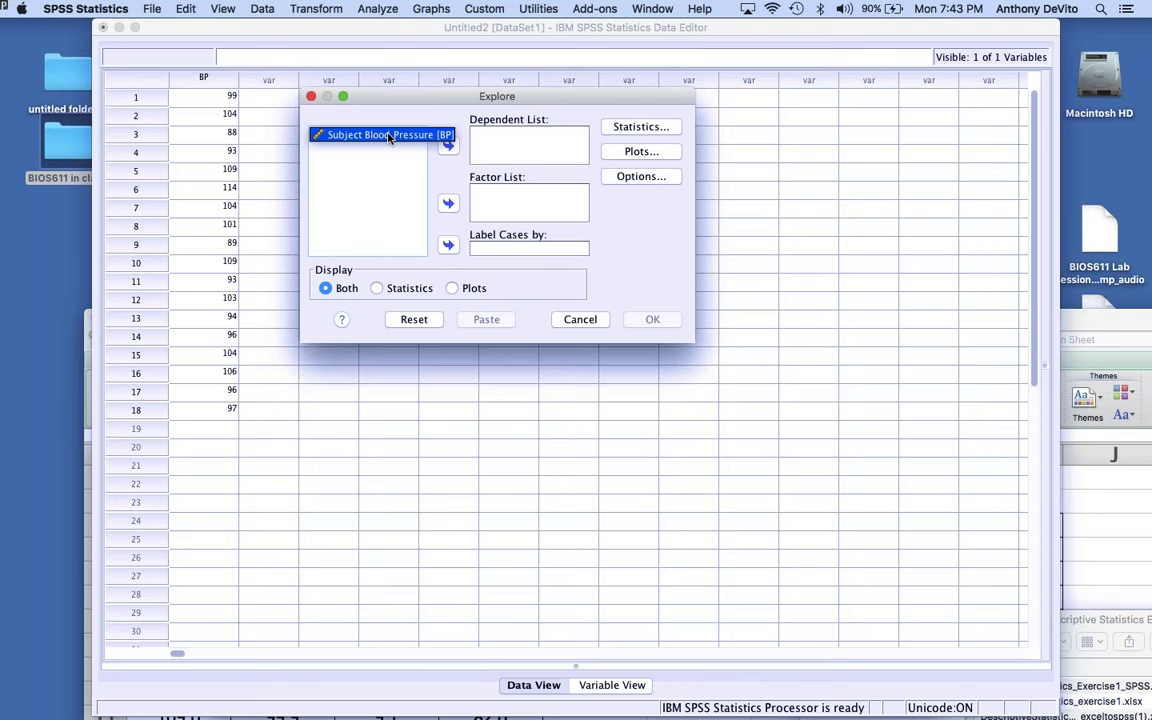
click(449, 146)
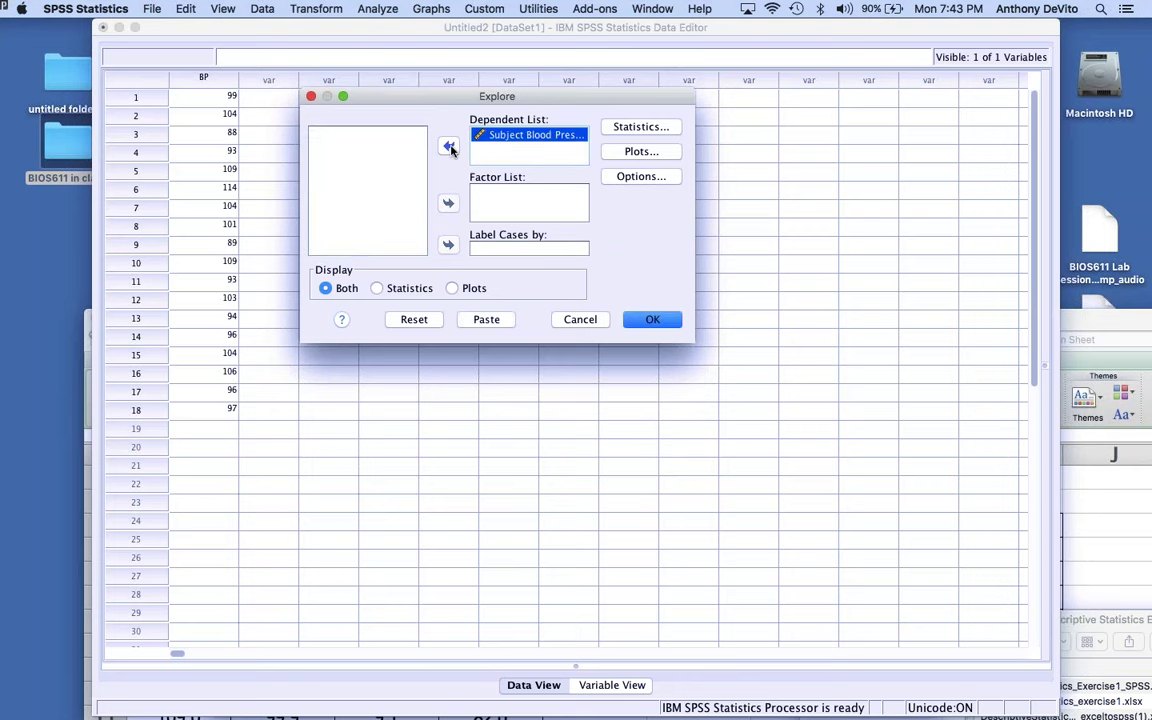
click(626, 126)
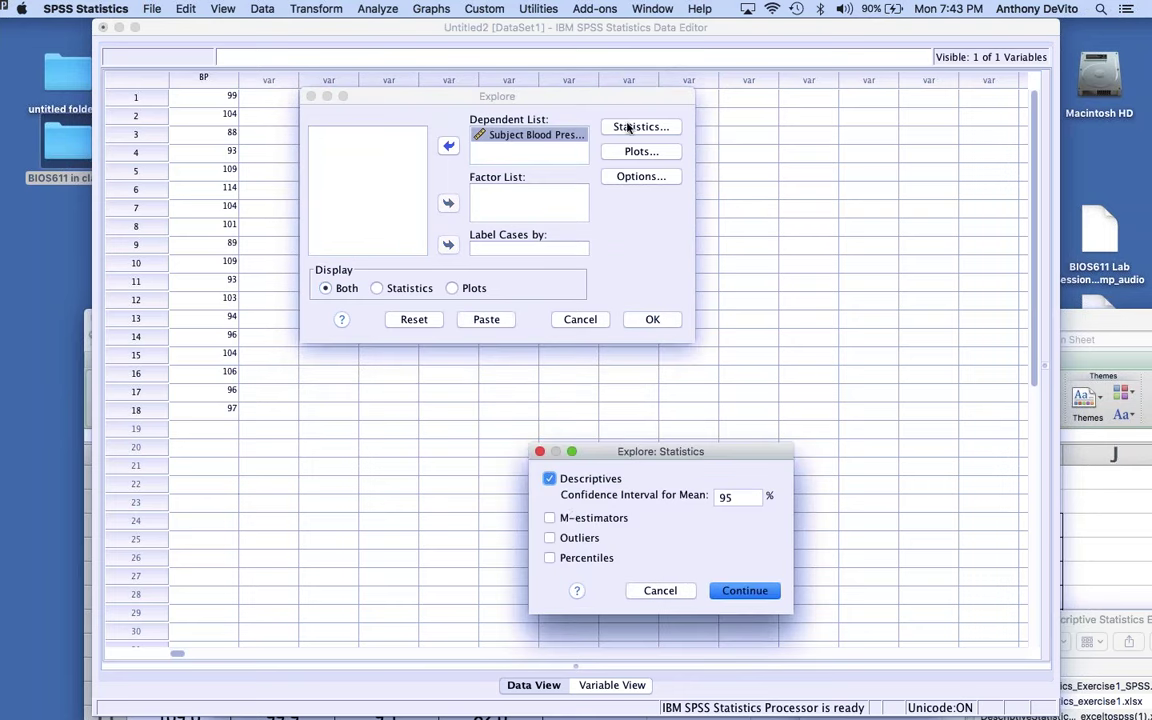
key(Return)
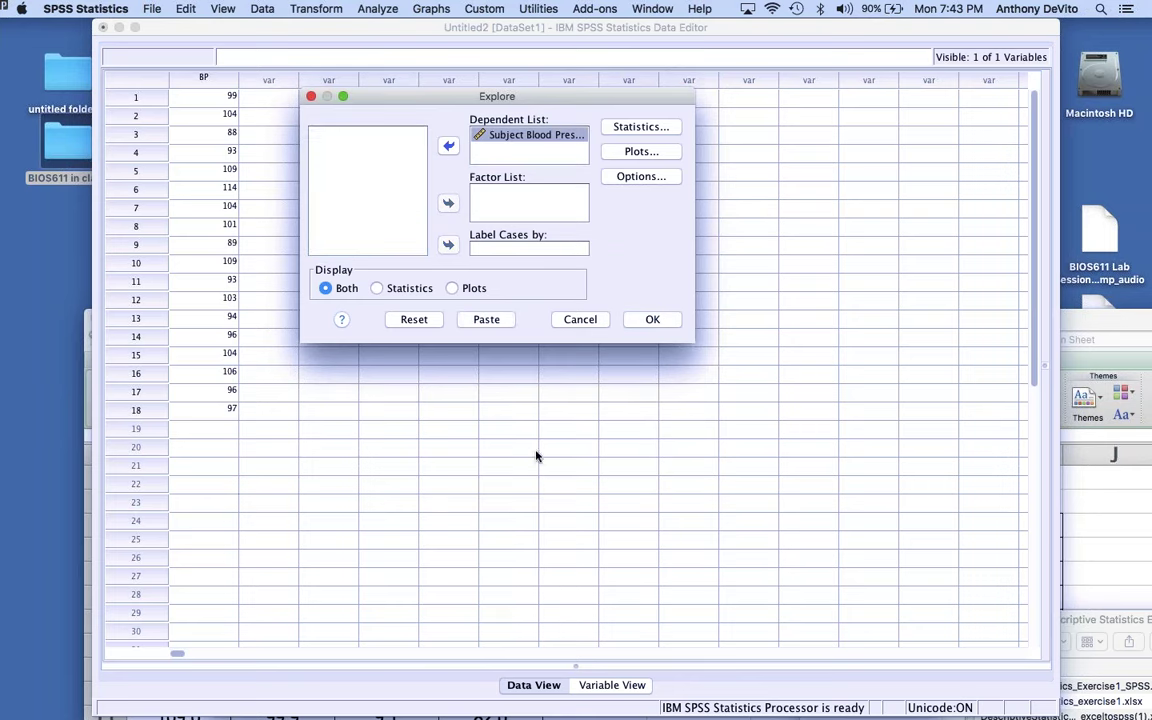
Add a histogram to the stem-and-leaf and boxplot output and run the Explore analysis
click(641, 152)
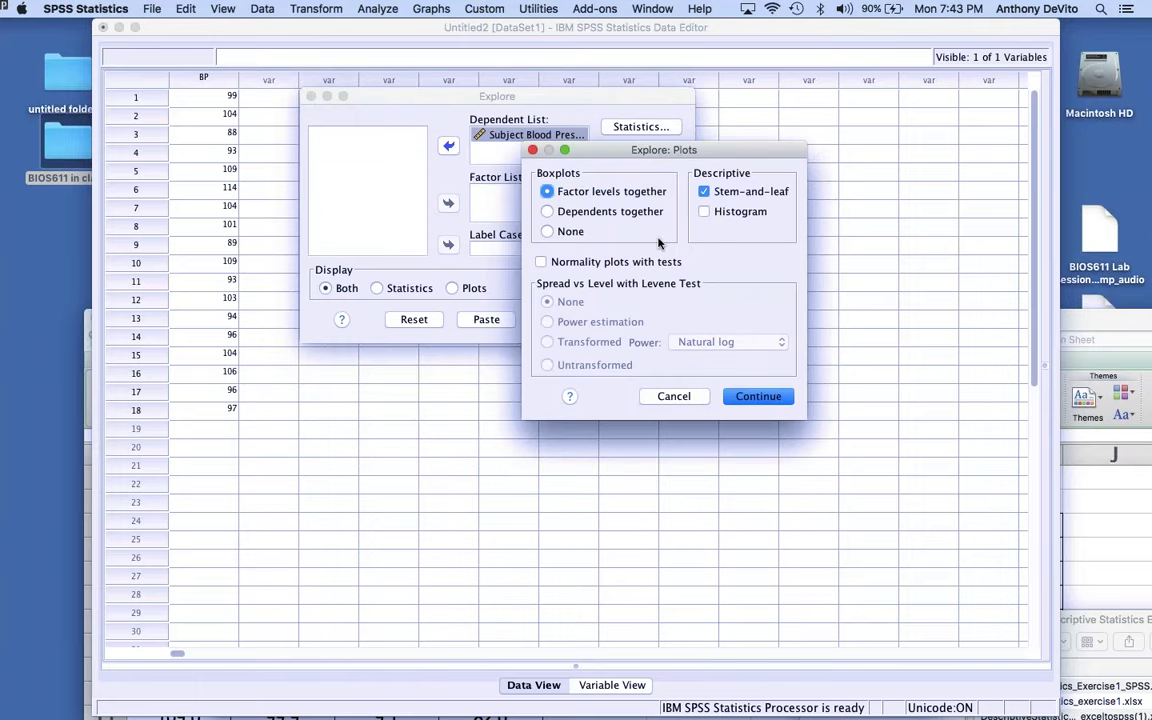
click(704, 211)
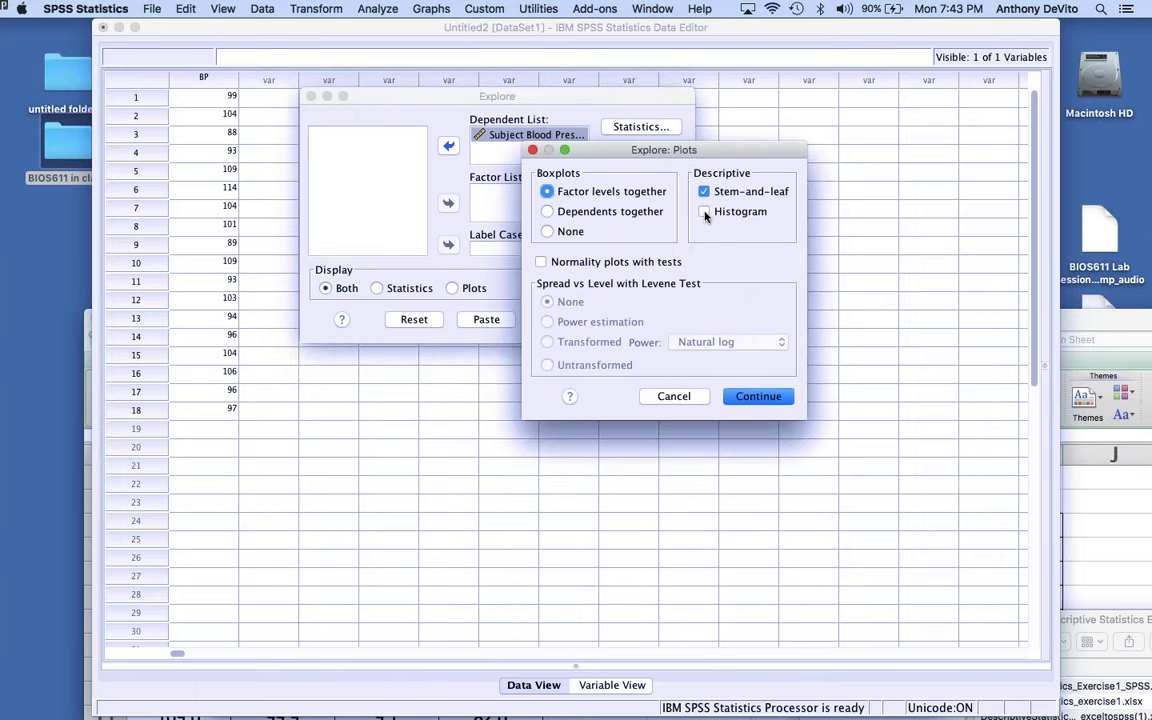
click(758, 396)
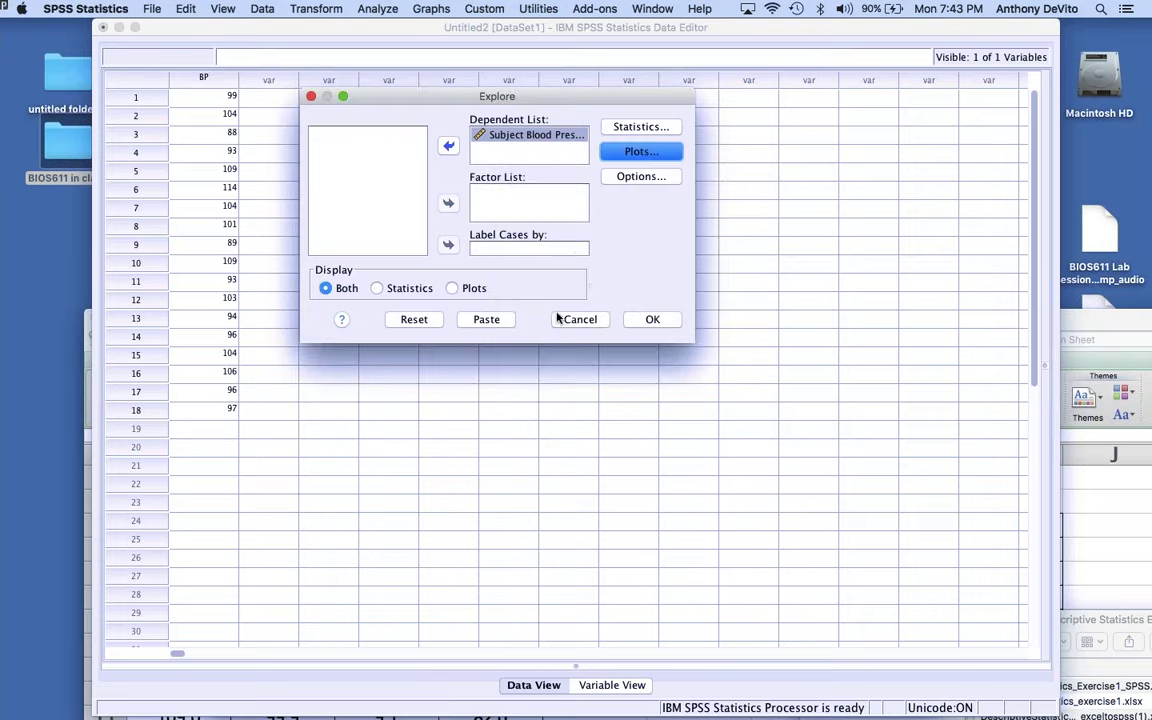
click(645, 319)
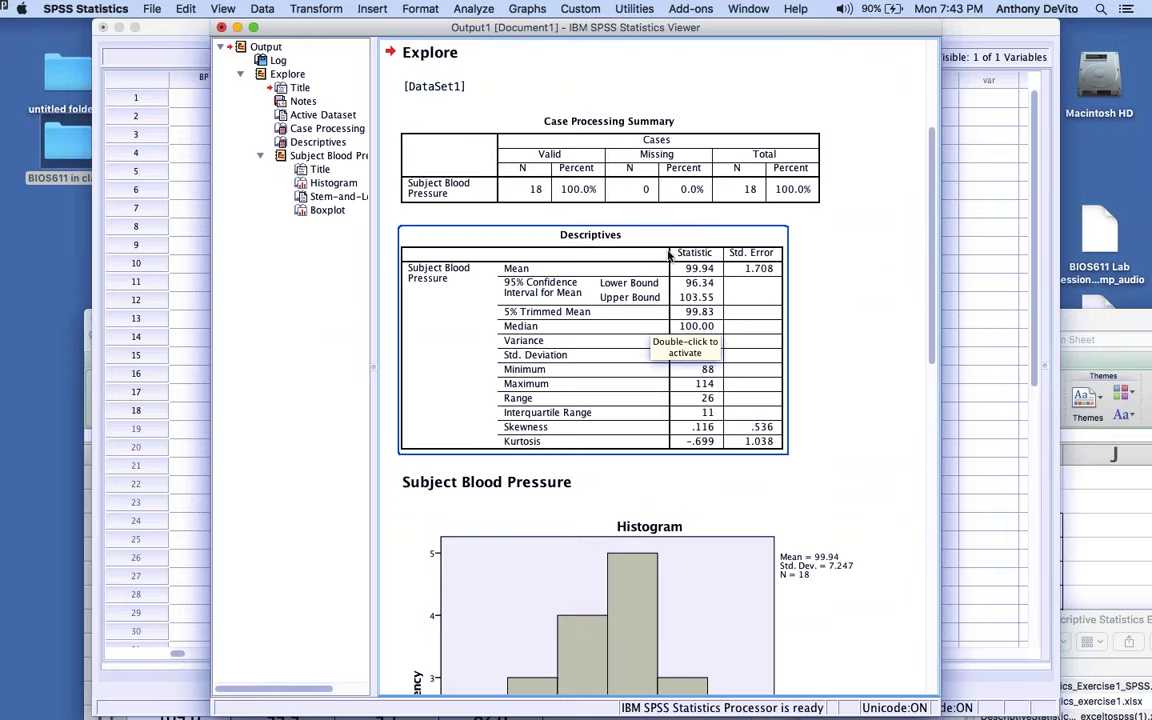
Examine the Explore output for Subject Blood Pressure: descriptives table, histogram, stem-and-leaf plot and boxplot
scroll(665, 258, down, 10)
scroll(665, 258, up, 7)
scroll(665, 258, up, 3)
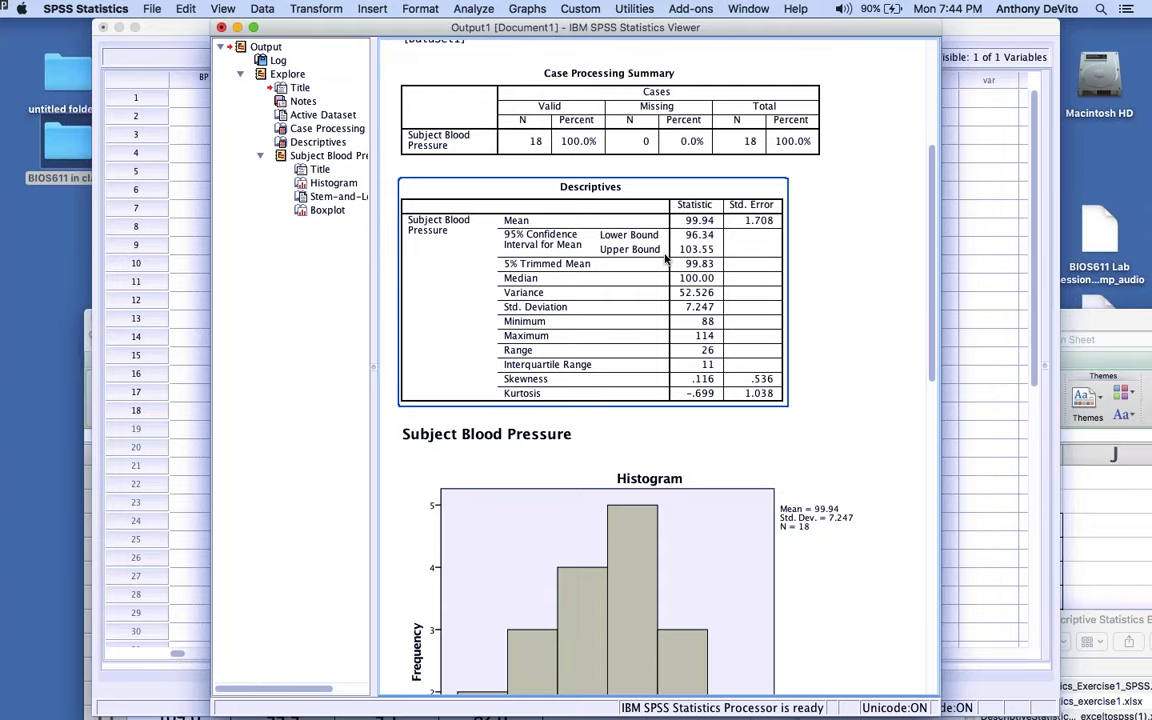
scroll(665, 259, down, 10)
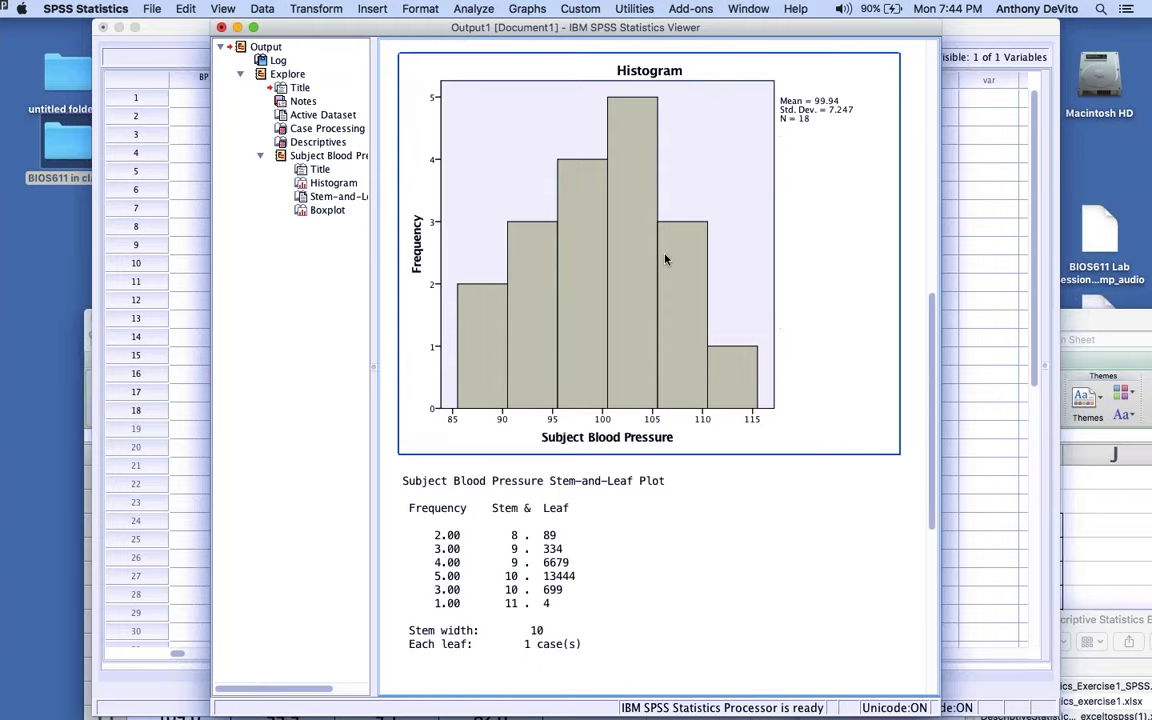
scroll(665, 259, down, 9)
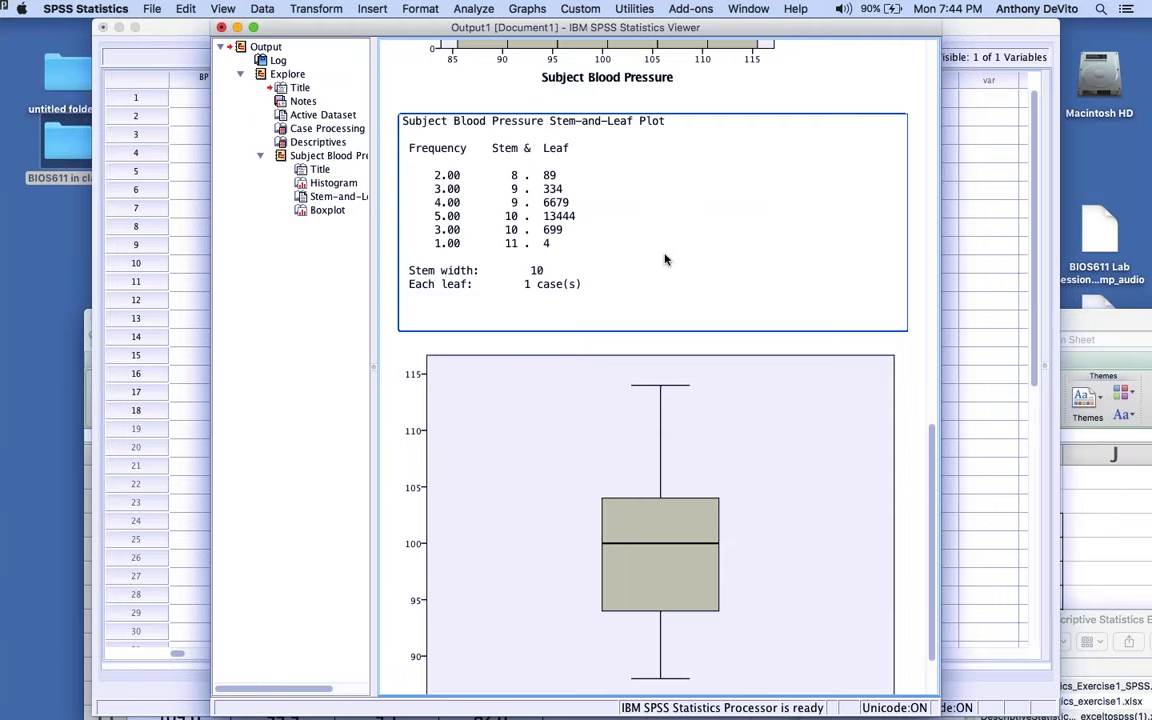
scroll(665, 259, down, 2)
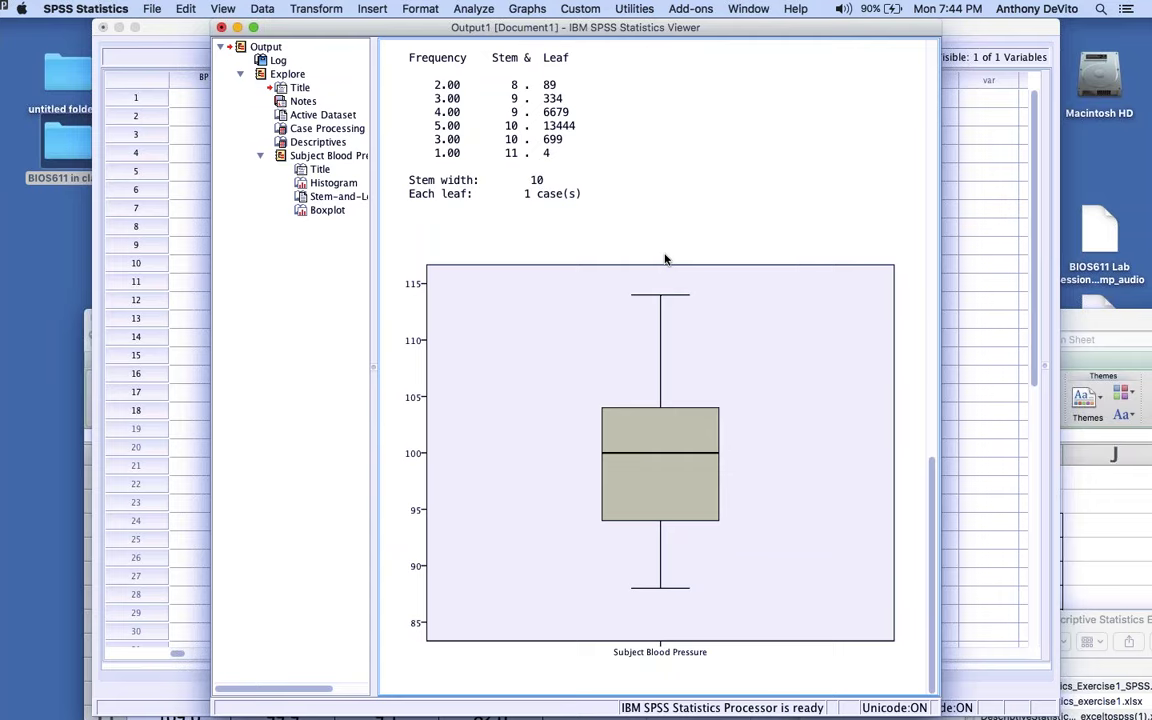
Run the Descriptives procedure on Subject Blood Pressure with the default statistics
click(465, 9)
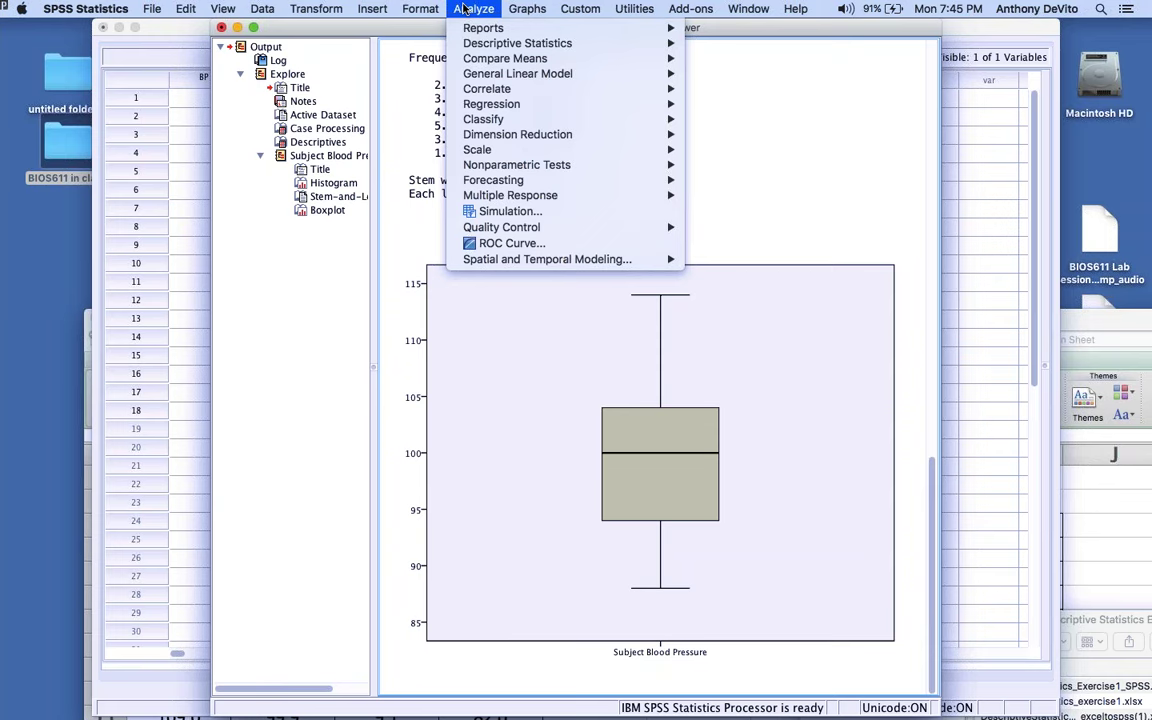
mouse_move(477, 45)
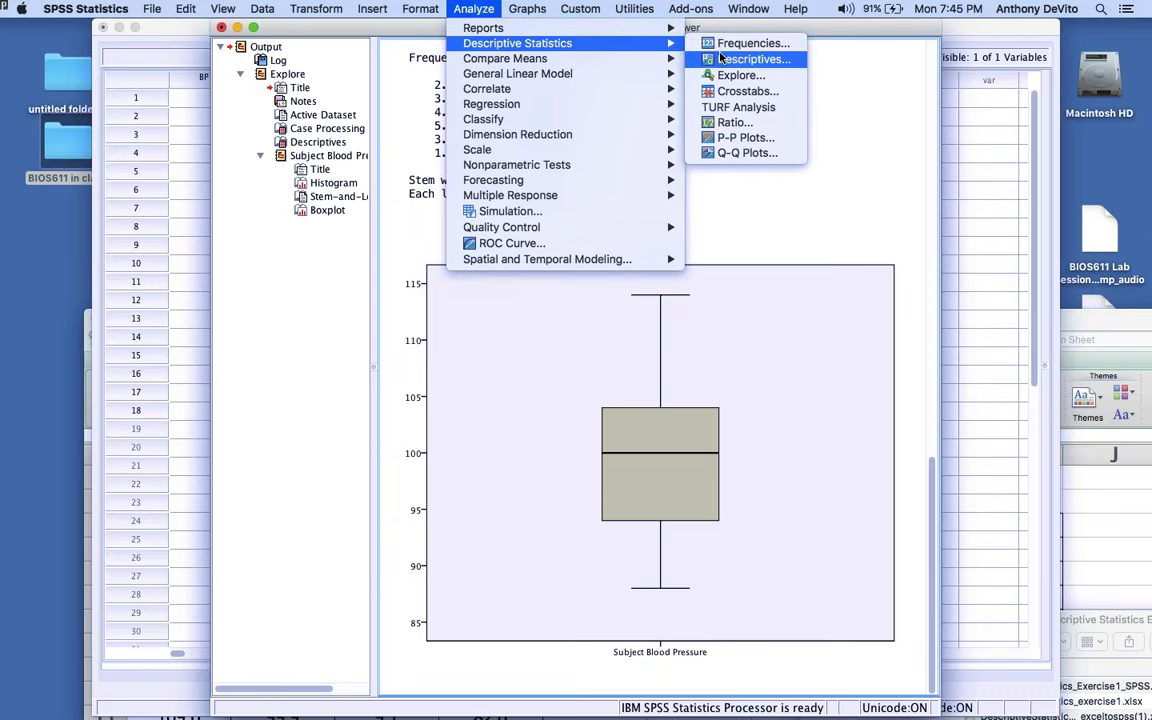
click(720, 58)
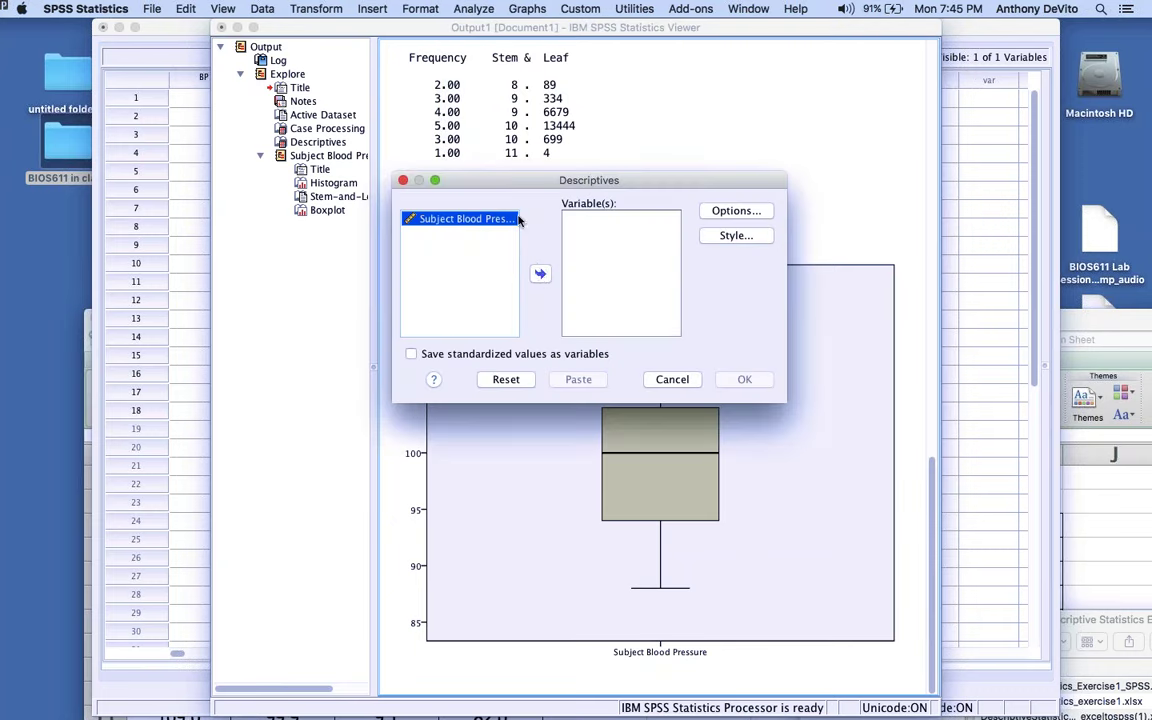
click(539, 273)
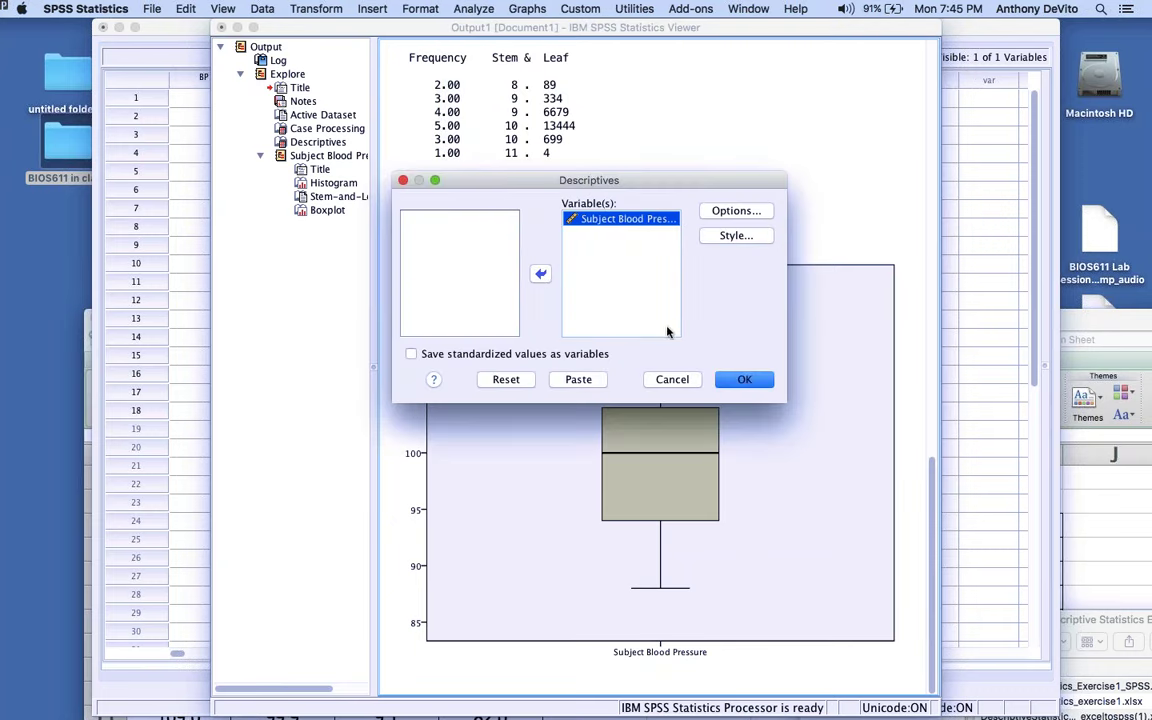
click(744, 379)
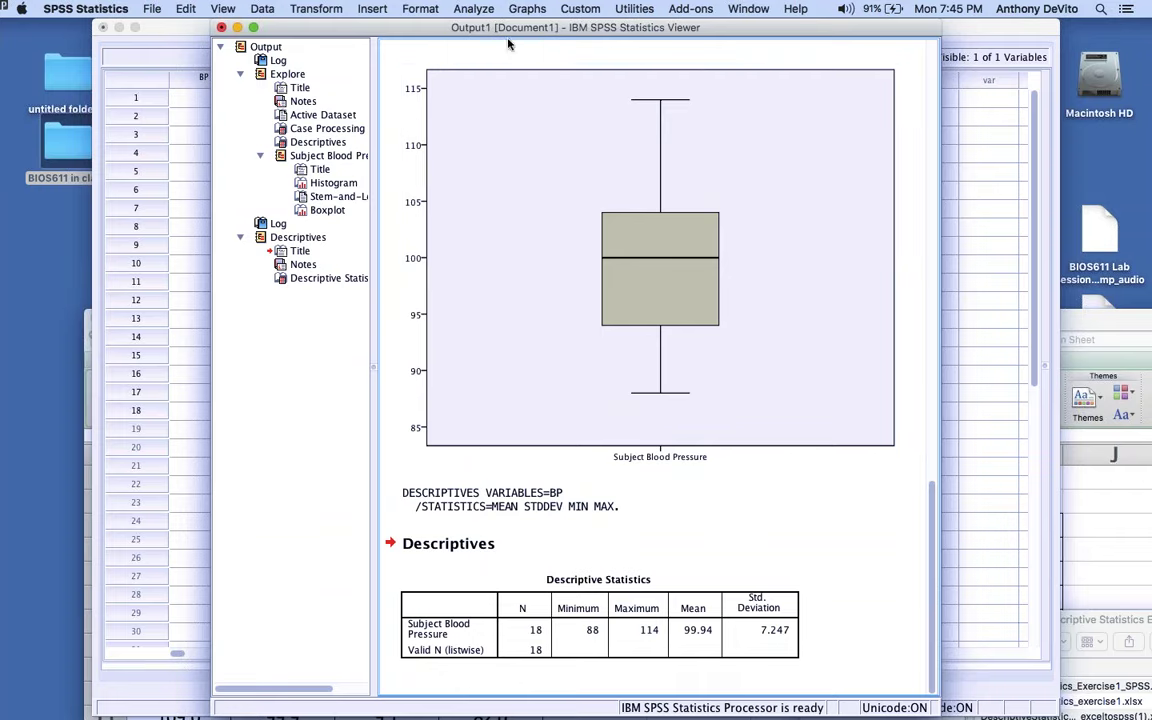
Rerun Explore on Subject Blood Pressure, keeping the 95% confidence interval and the stem-and-leaf, histogram and boxplot options
click(473, 9)
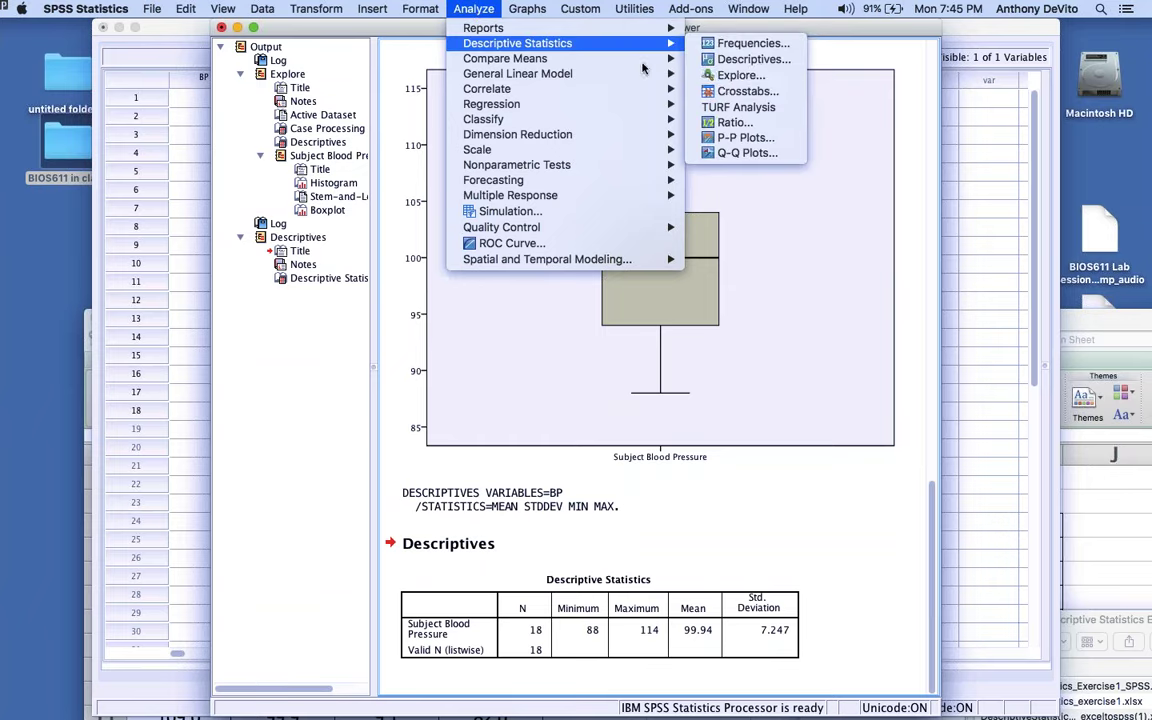
mouse_move(643, 44)
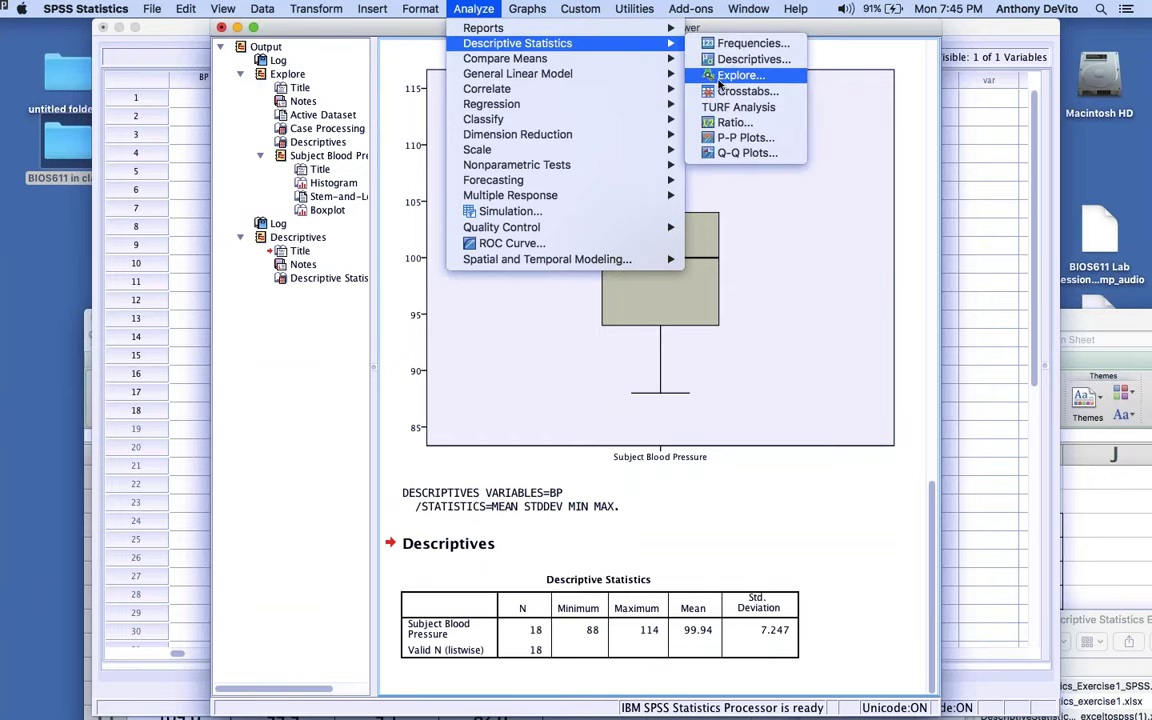
click(700, 75)
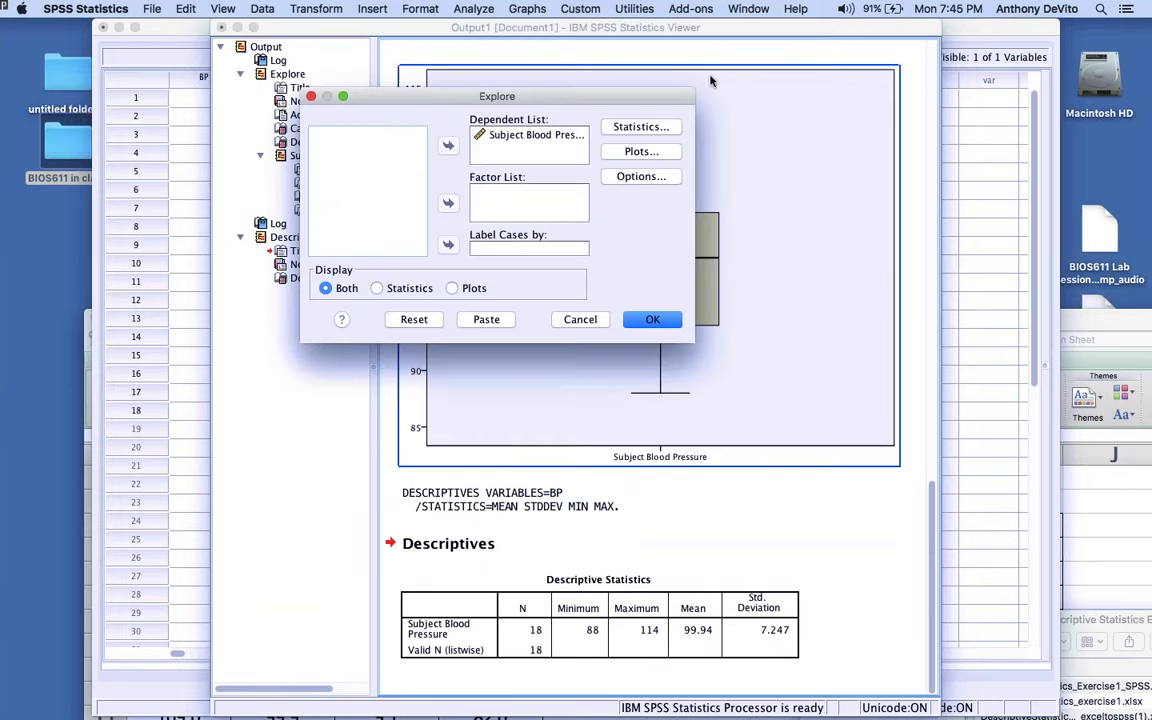
drag(500, 95, 660, 8)
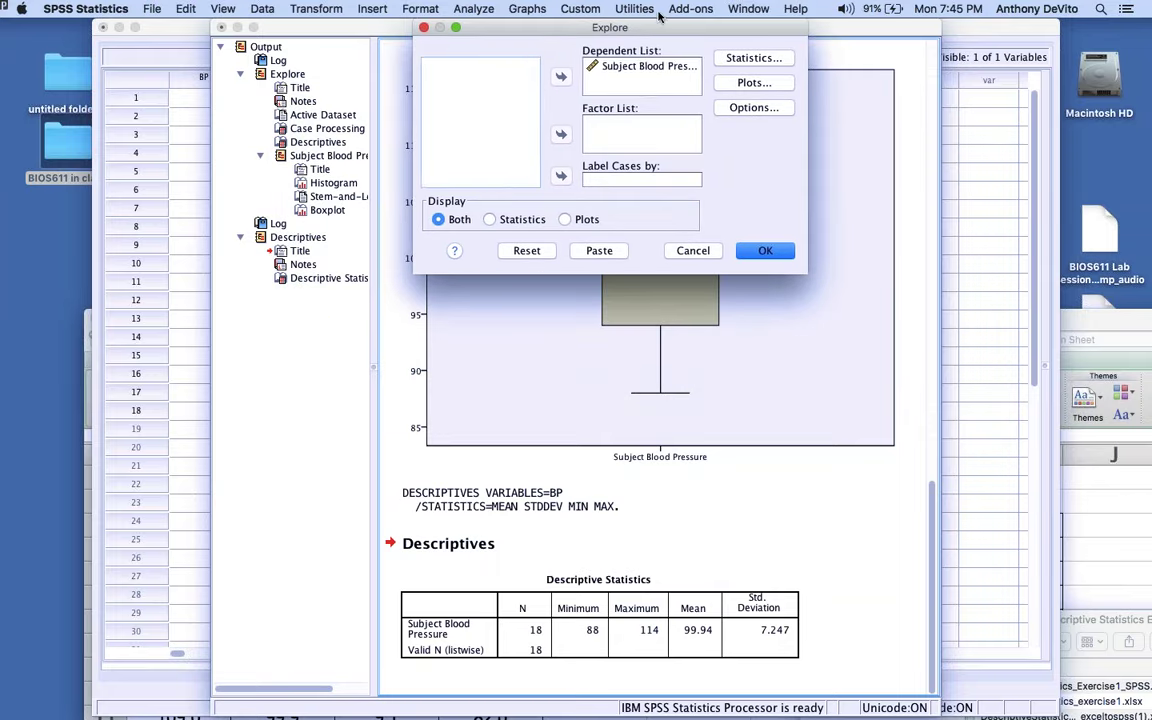
click(598, 66)
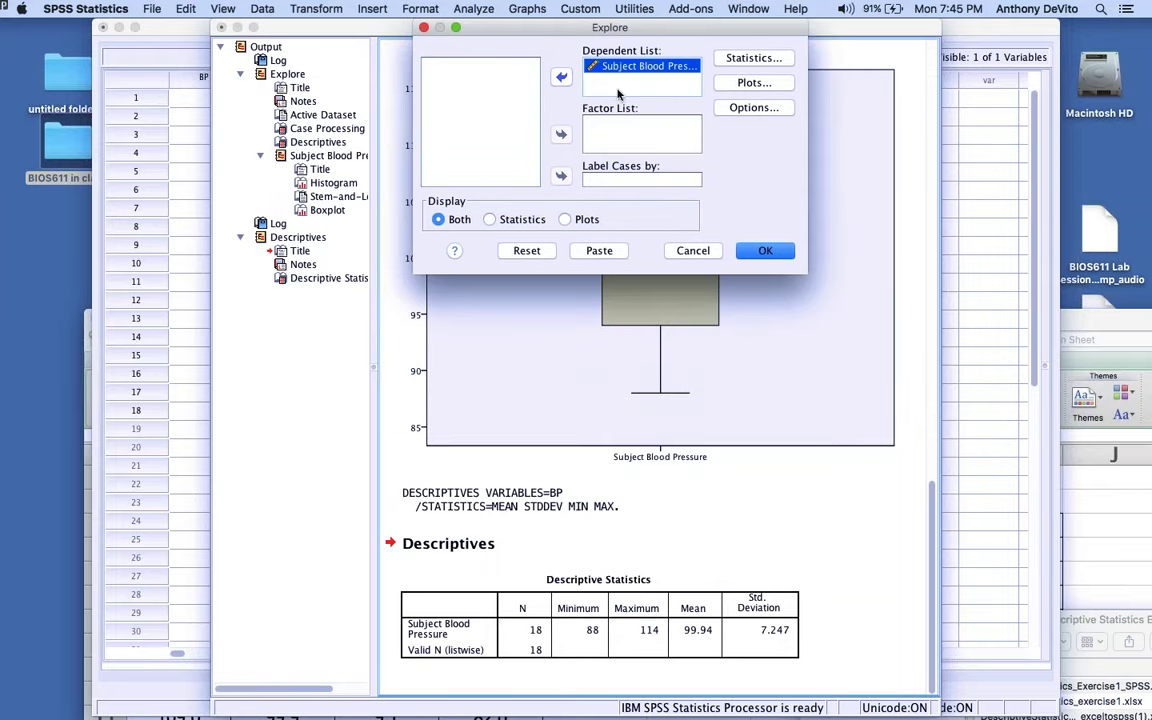
click(753, 59)
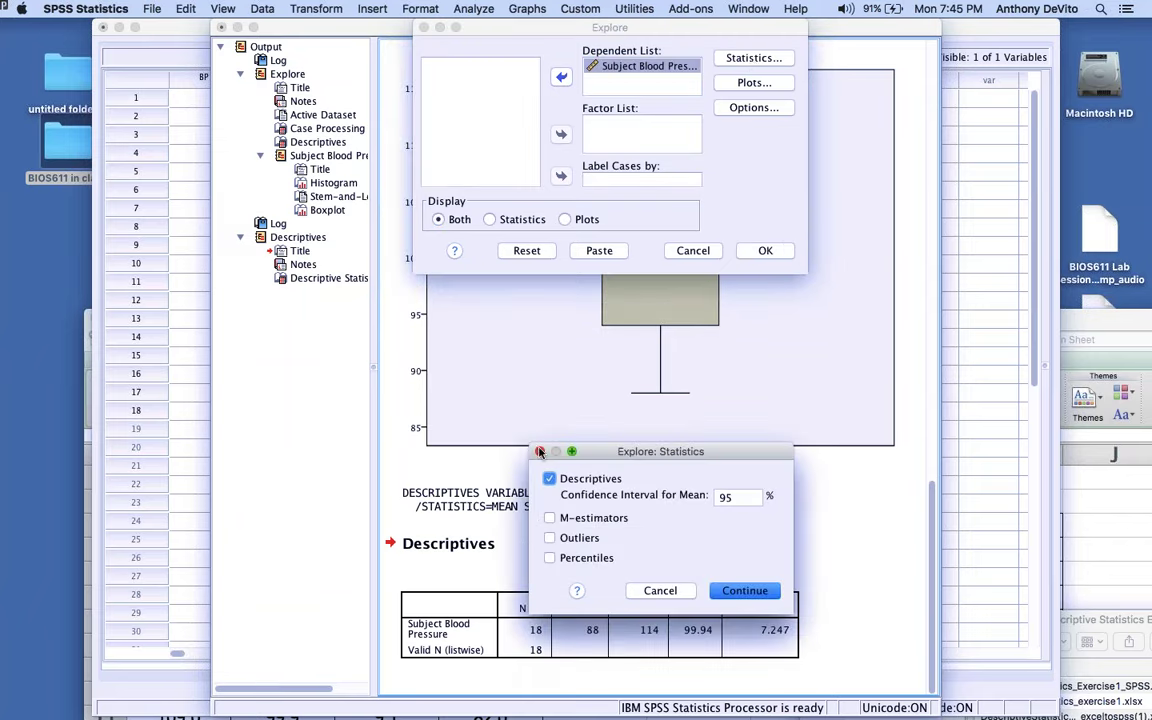
click(540, 452)
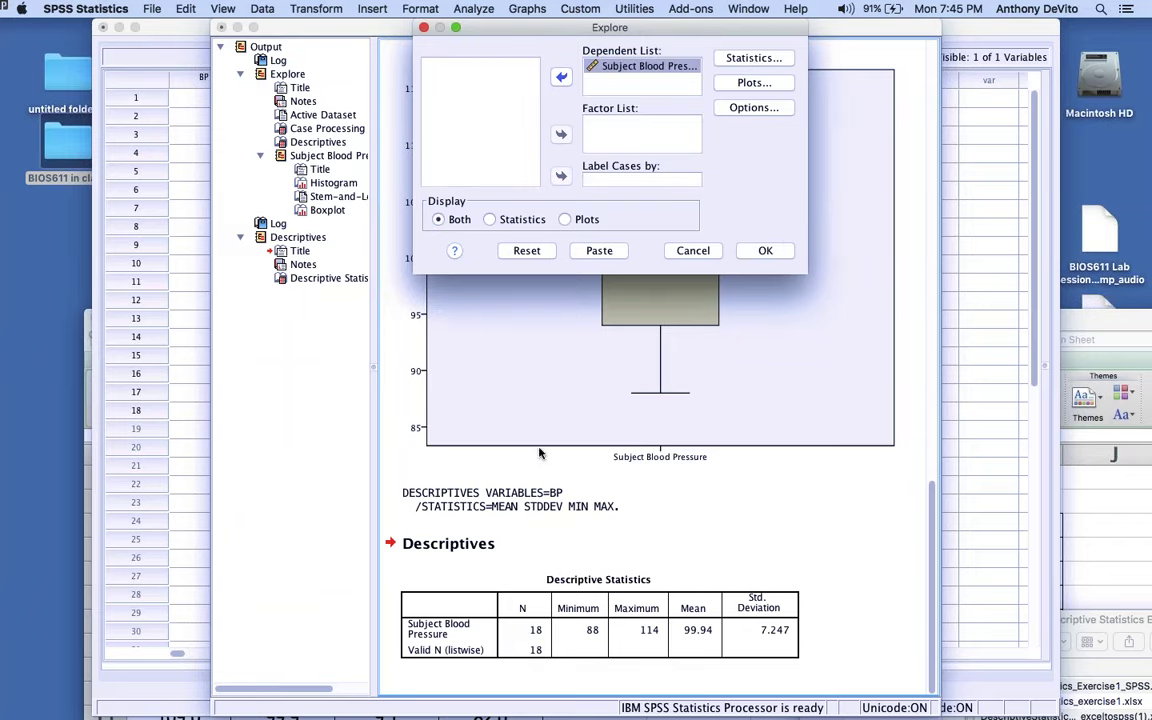
click(740, 85)
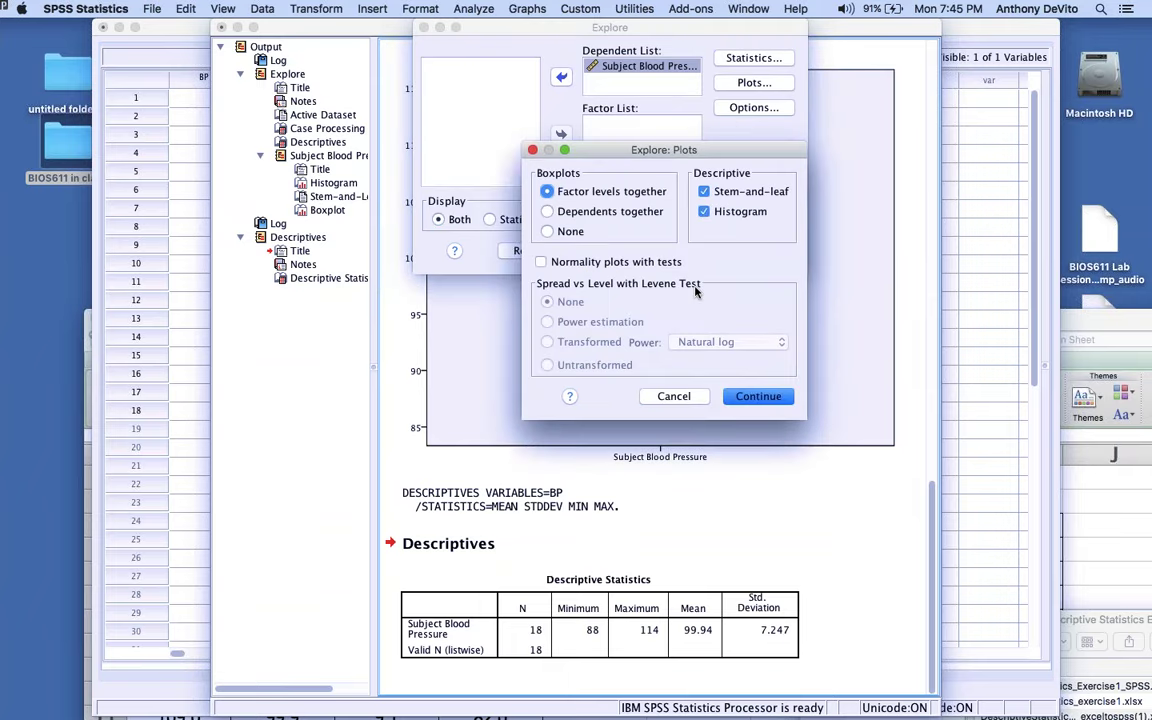
click(754, 395)
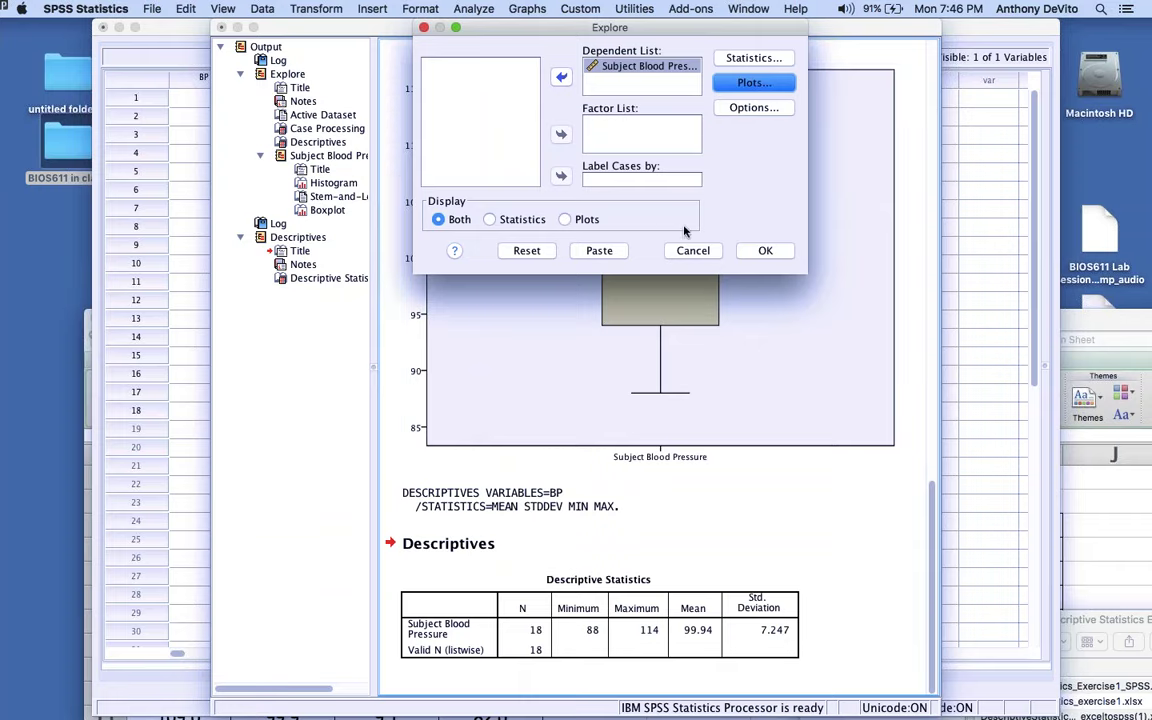
click(764, 251)
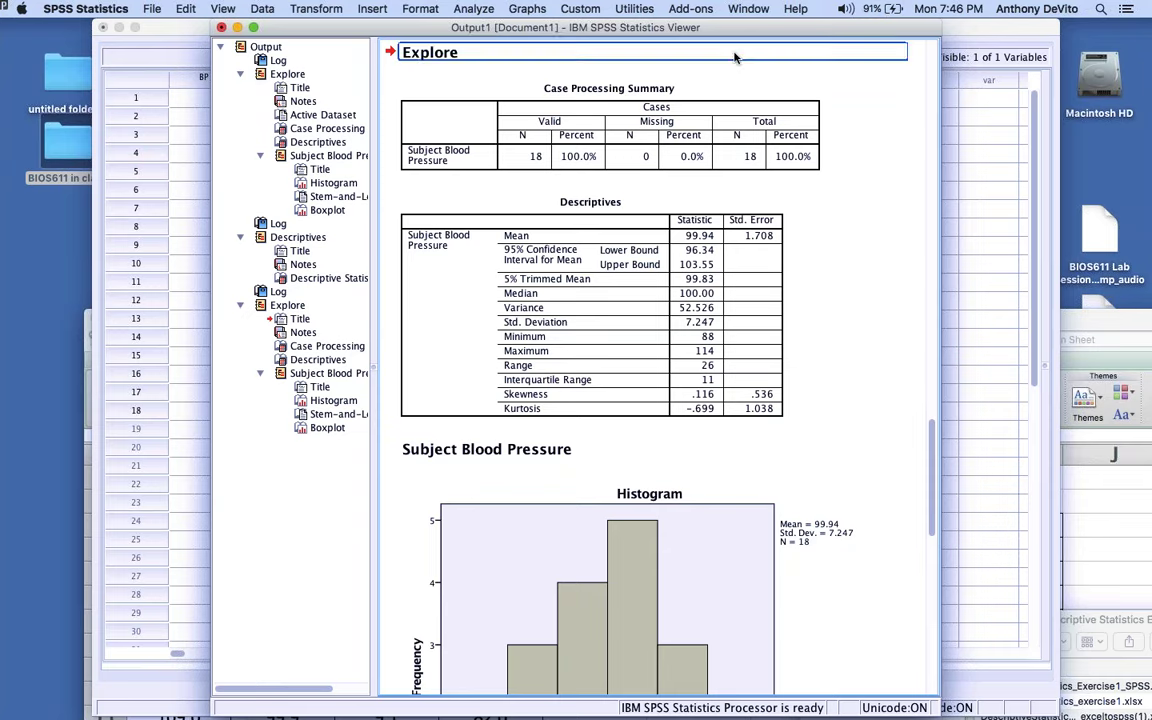
Reopen the Explore setup and review the latest output's histogram and boxplot for Subject Blood Pressure
click(474, 8)
mouse_move(495, 43)
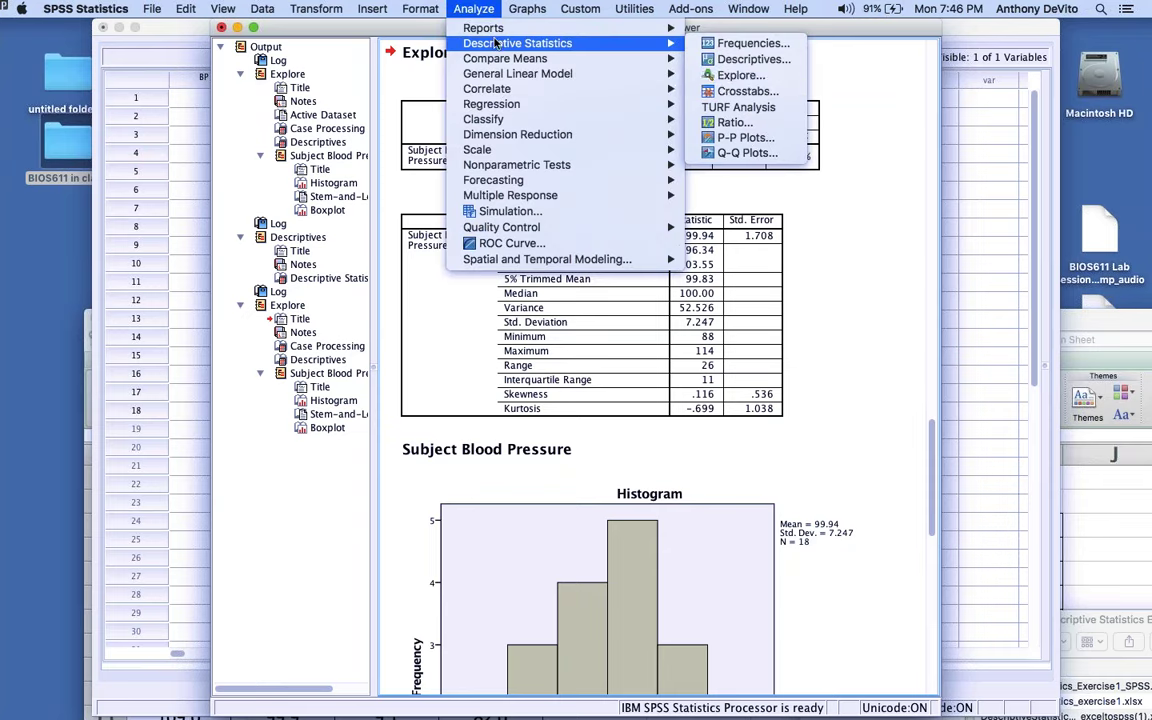
click(741, 75)
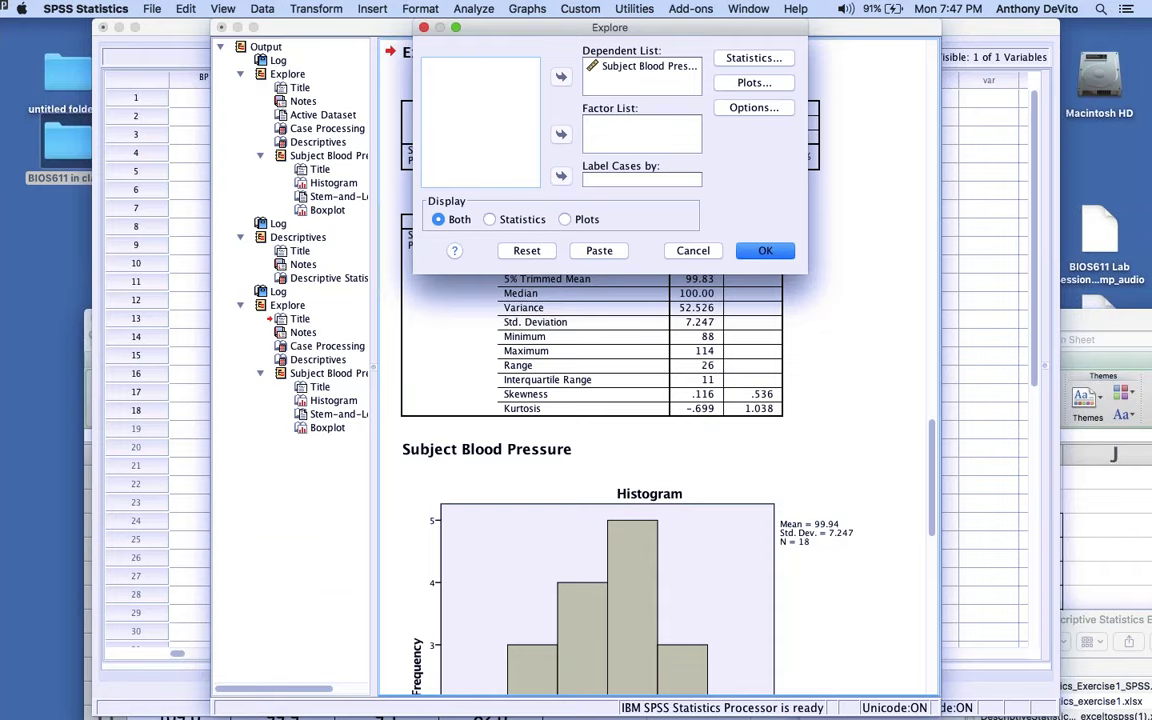
click(828, 182)
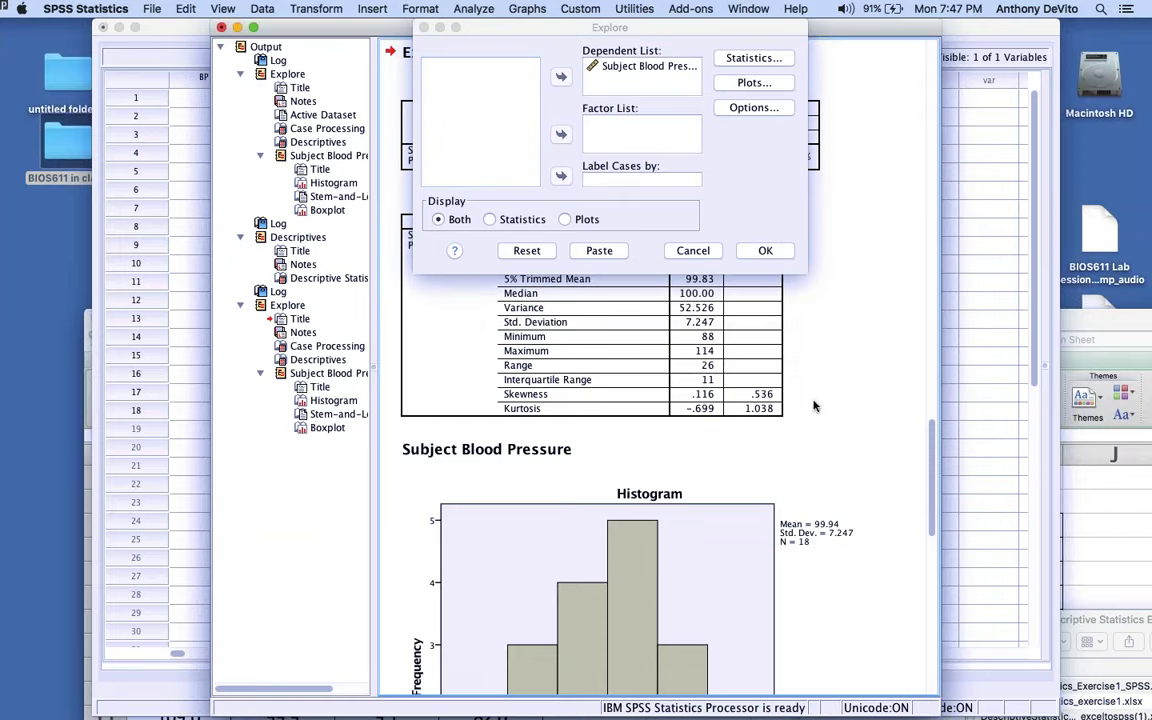
scroll(807, 440, down, 5)
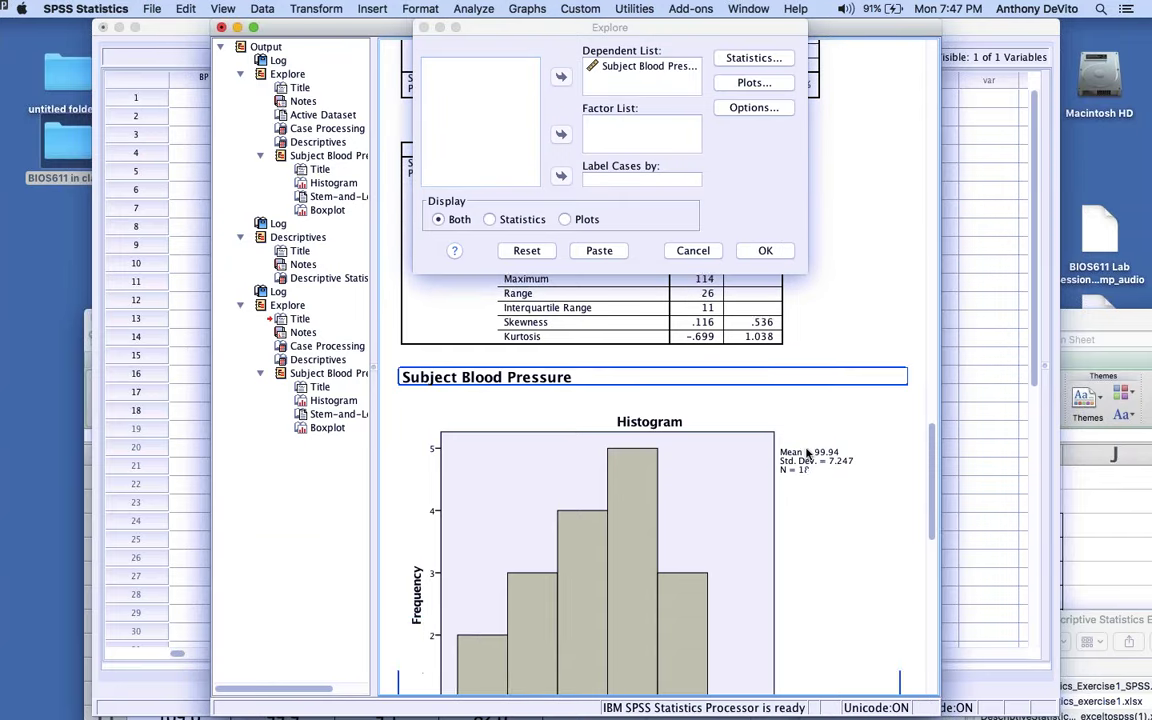
click(807, 454)
scroll(807, 454, down, 3)
click(807, 454)
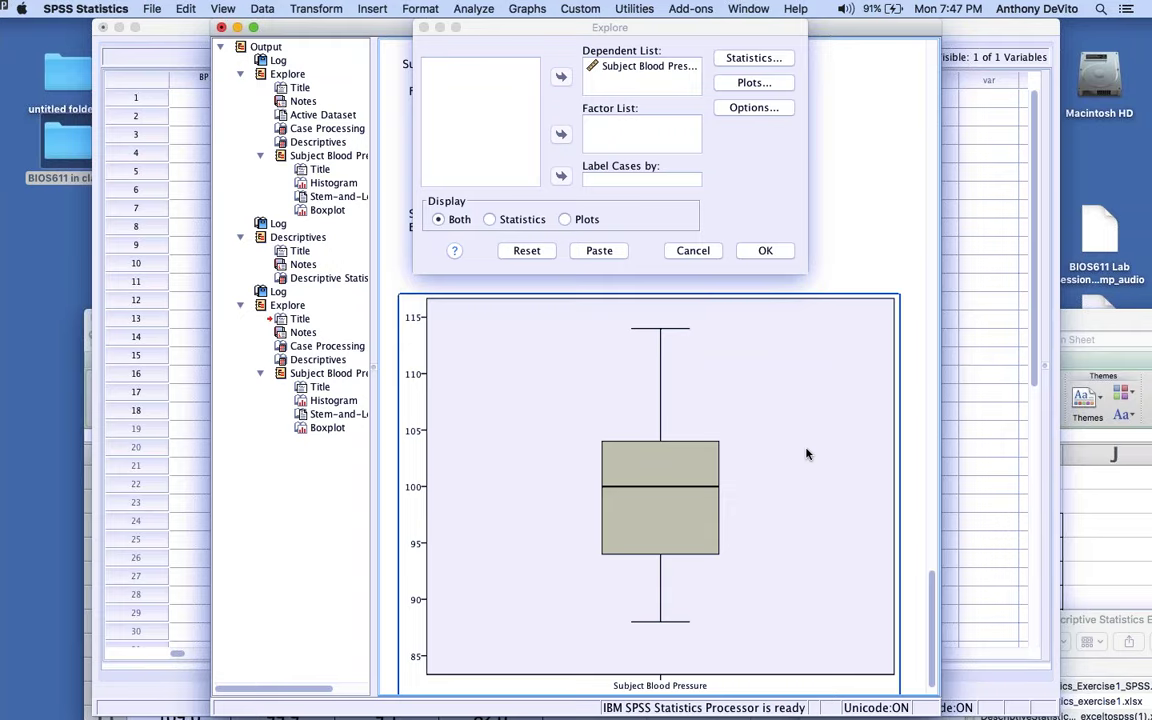
Dismiss the Explore setup, move the SPSS windows aside and switch to Excel to view the DescriptiveStatistics_exercise1.xlsx worksheet
click(423, 28)
drag(380, 32, 664, 253)
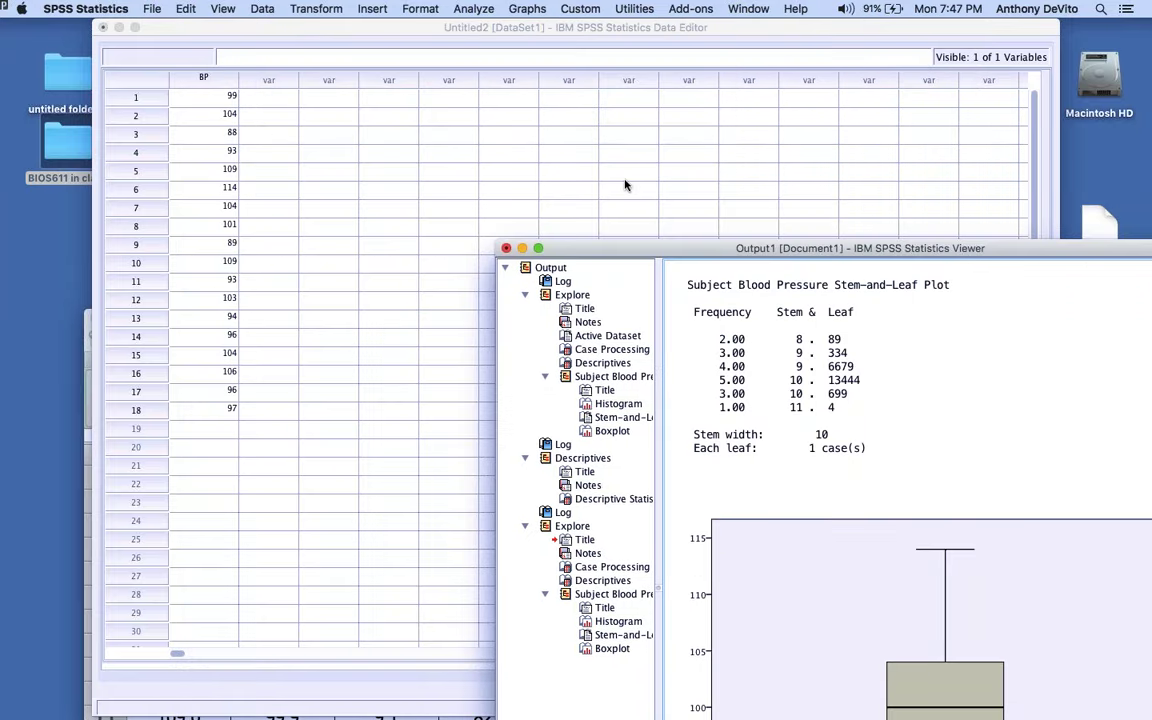
click(505, 75)
drag(406, 31, 324, 437)
click(352, 318)
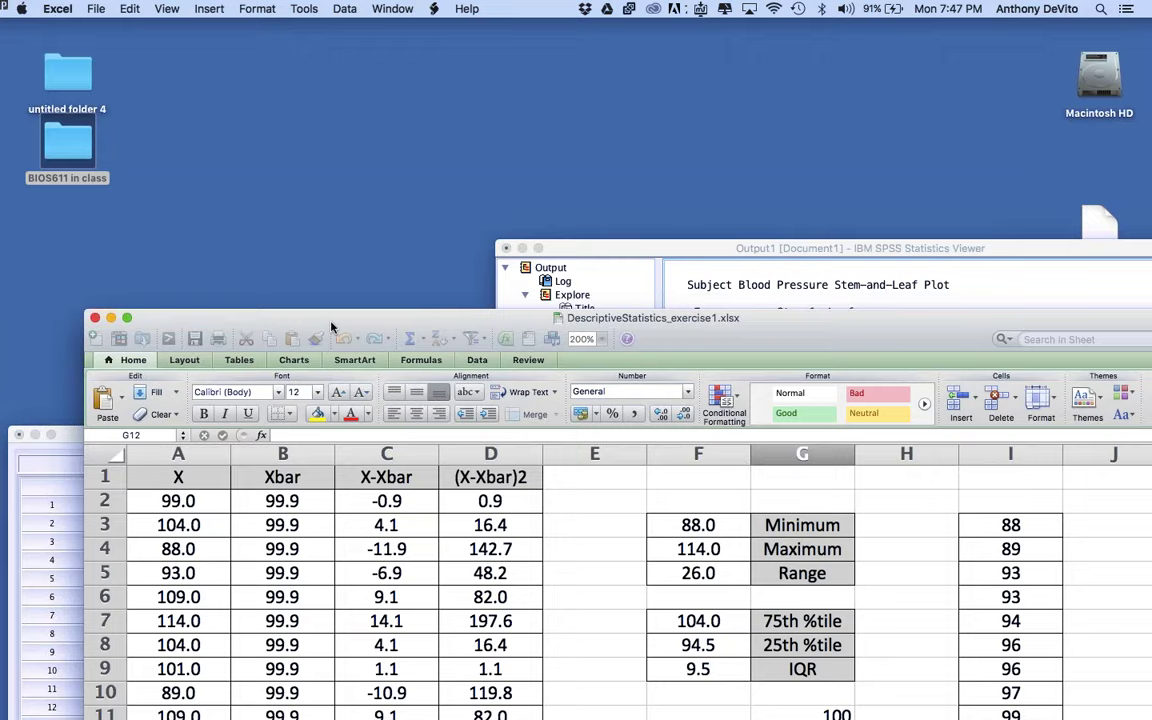
drag(352, 318, 341, 403)
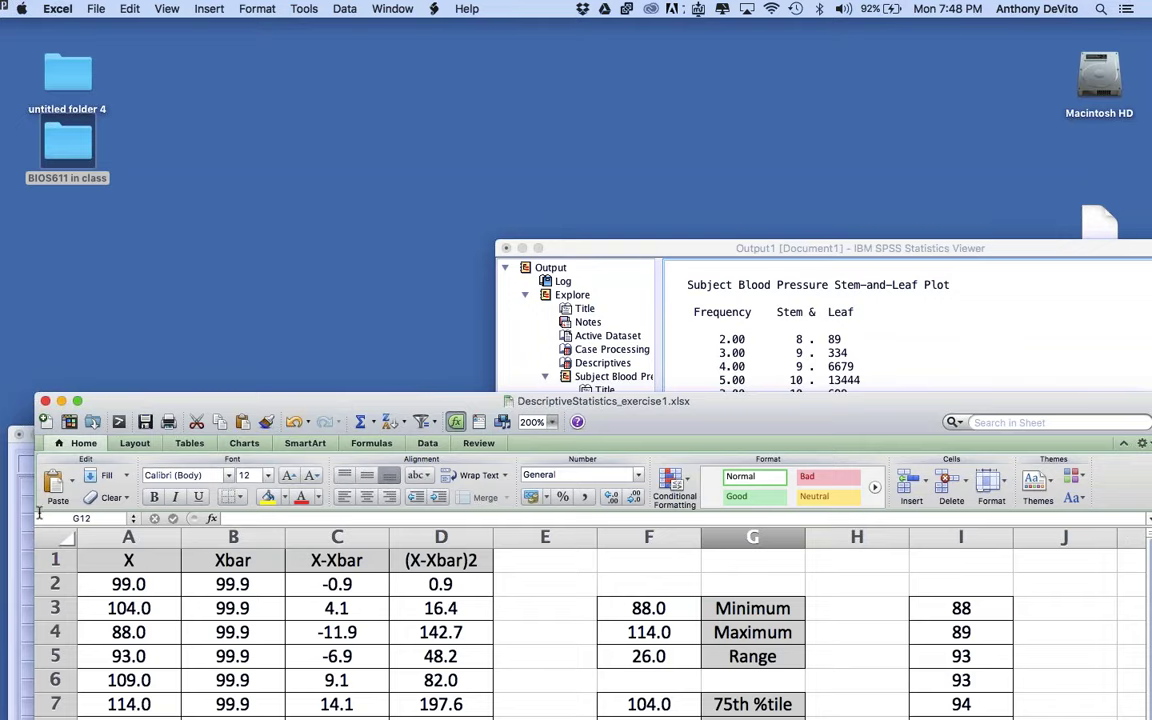
drag(239, 400, 237, 12)
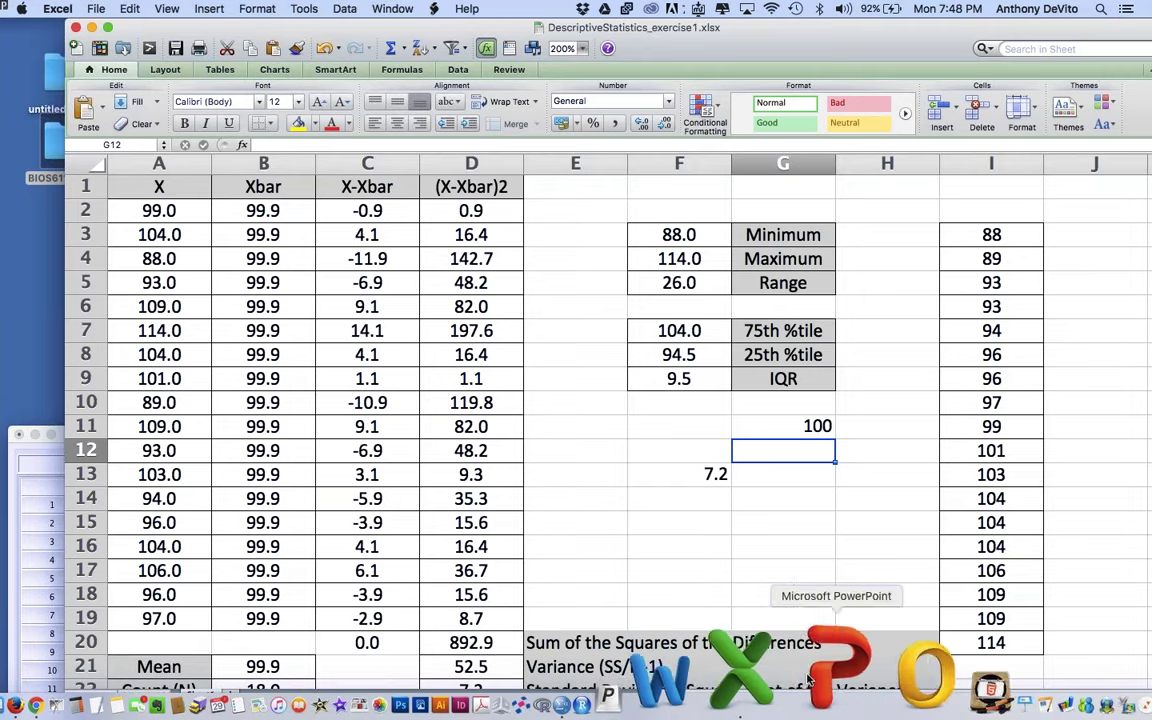
Switch back to SPSS and bring the Output1 viewer in front of the Data Editor, positioned so its results are fully readable
click(741, 680)
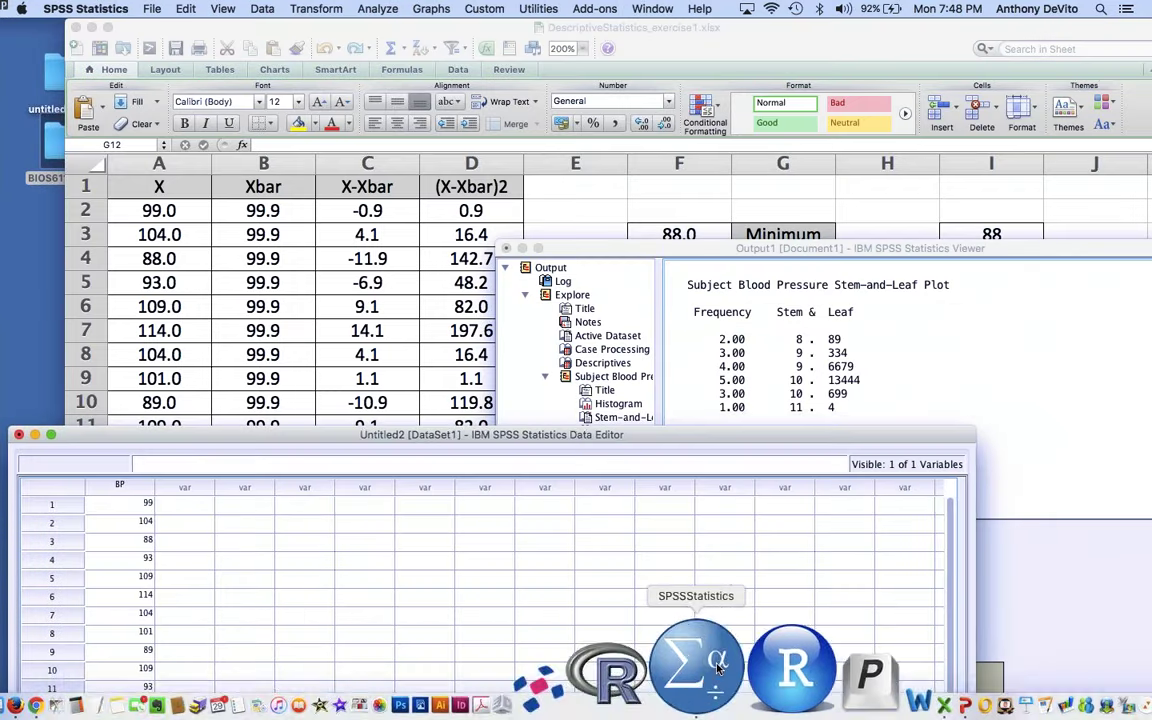
drag(607, 434, 605, 27)
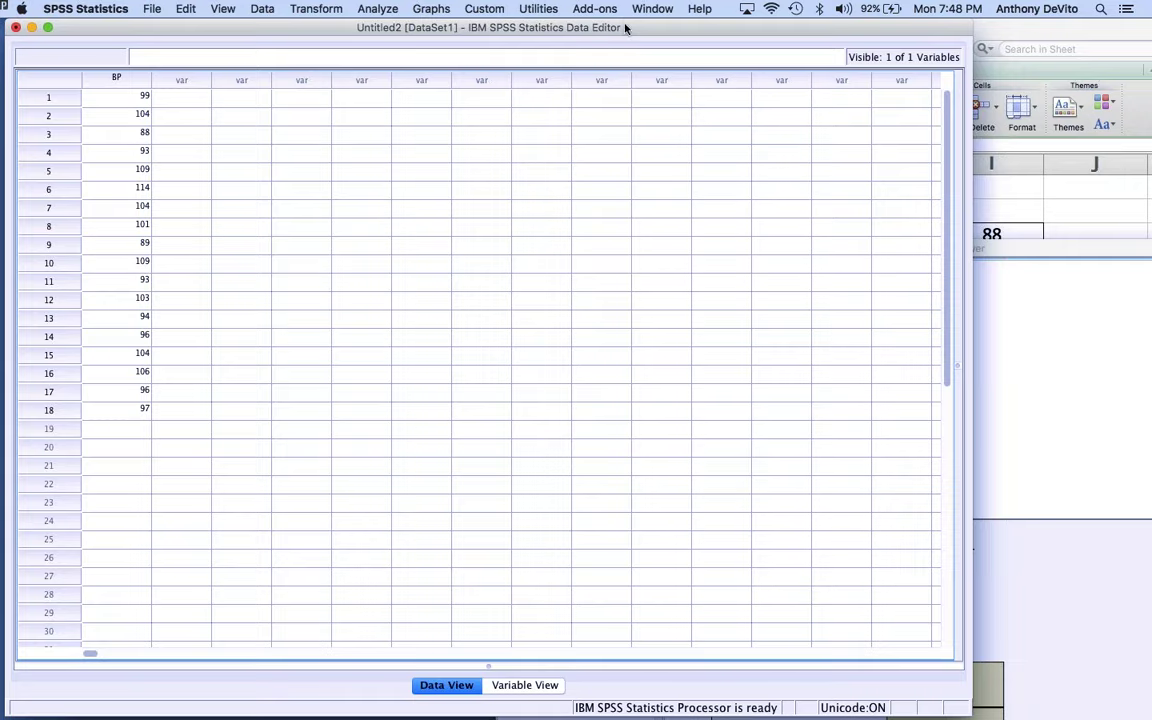
click(650, 9)
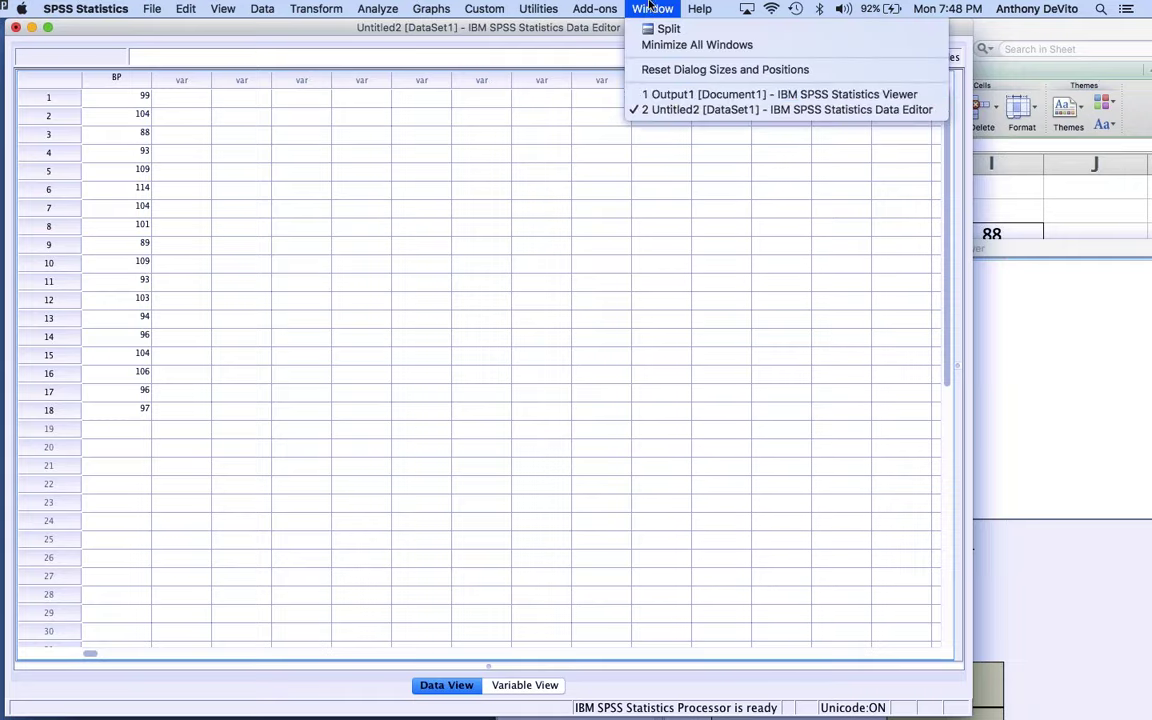
click(670, 94)
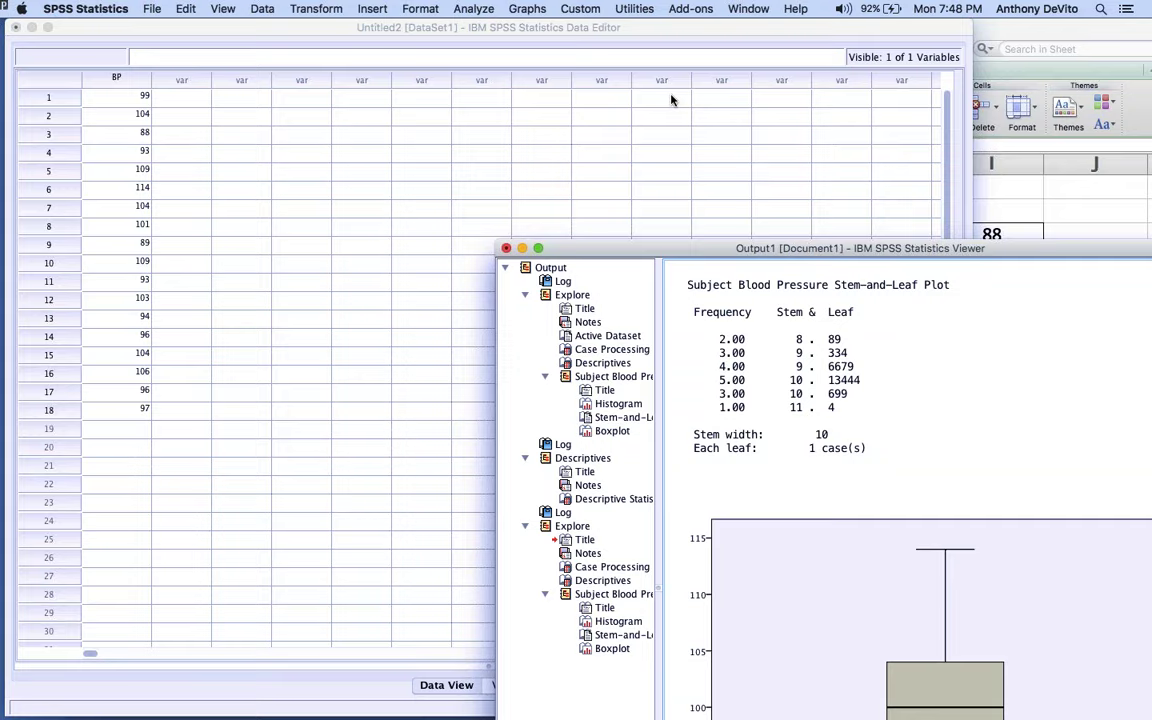
drag(660, 246, 376, 48)
click(503, 155)
click(532, 372)
click(699, 226)
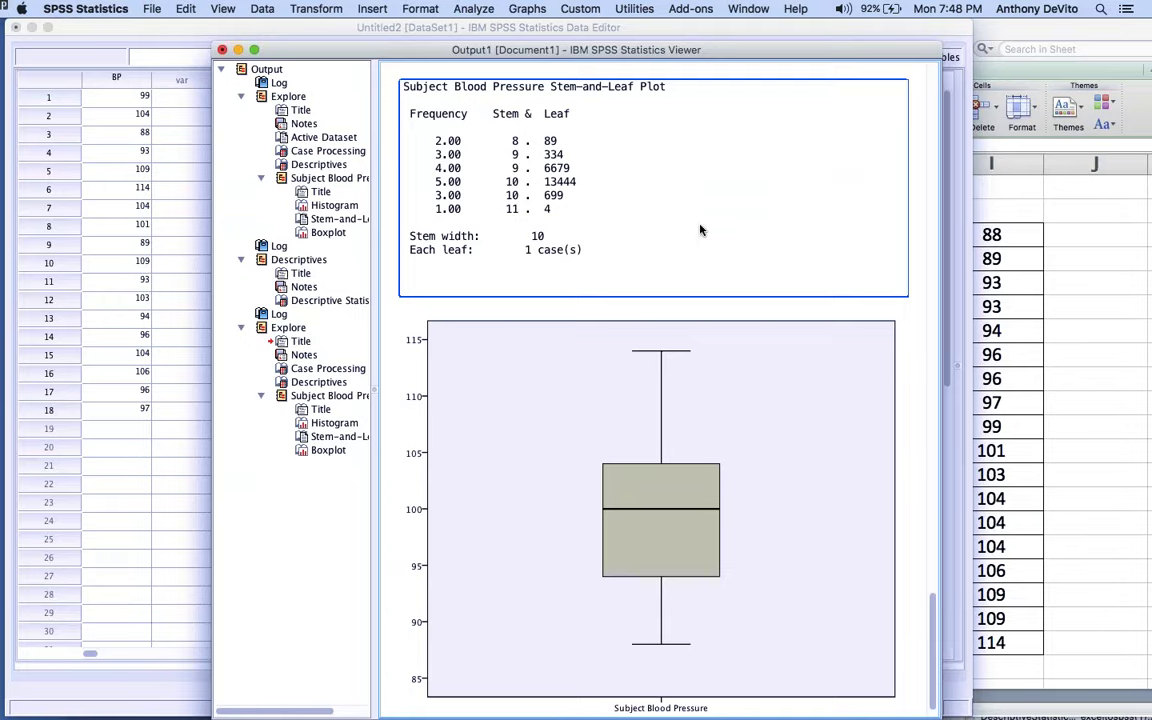
Go back to the start of the output to review the first Explore run's syntax, case processing summary and descriptives table
scroll(702, 231, up, 8)
click(712, 240)
scroll(712, 240, up, 15)
click(638, 217)
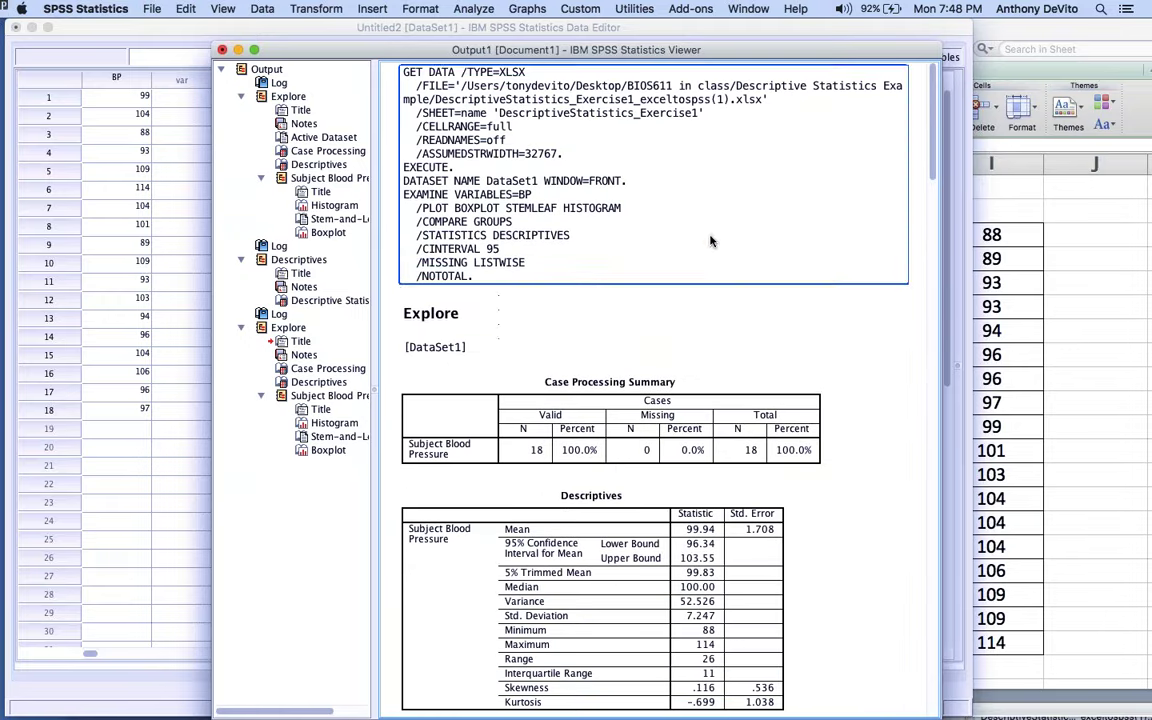